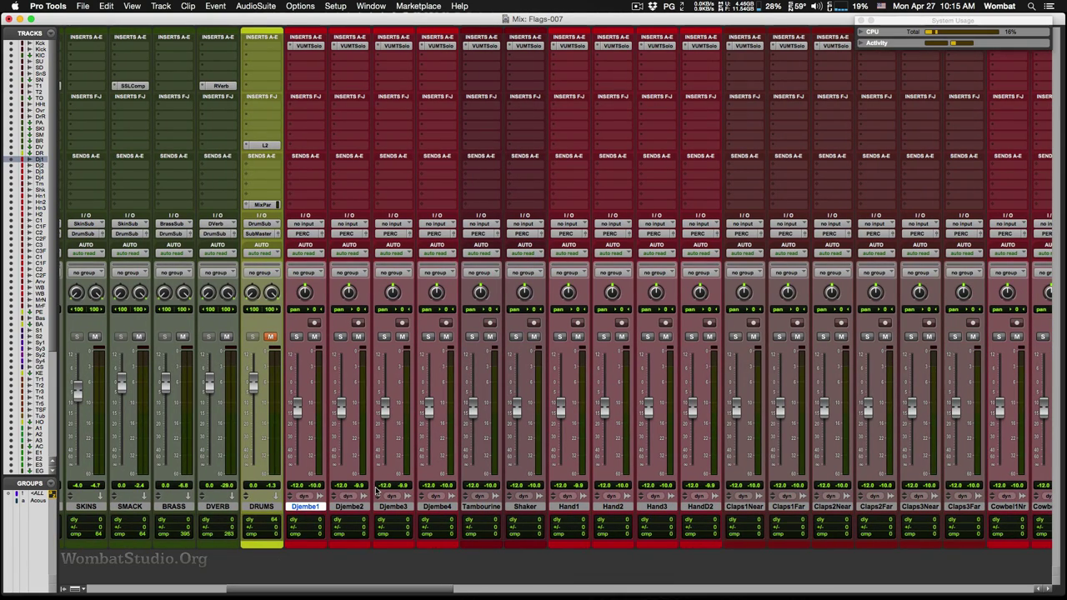
Route the outputs of Djembe1 through Djembe4 to a new stereo aux input track named DJEMBE
key("super+equal")
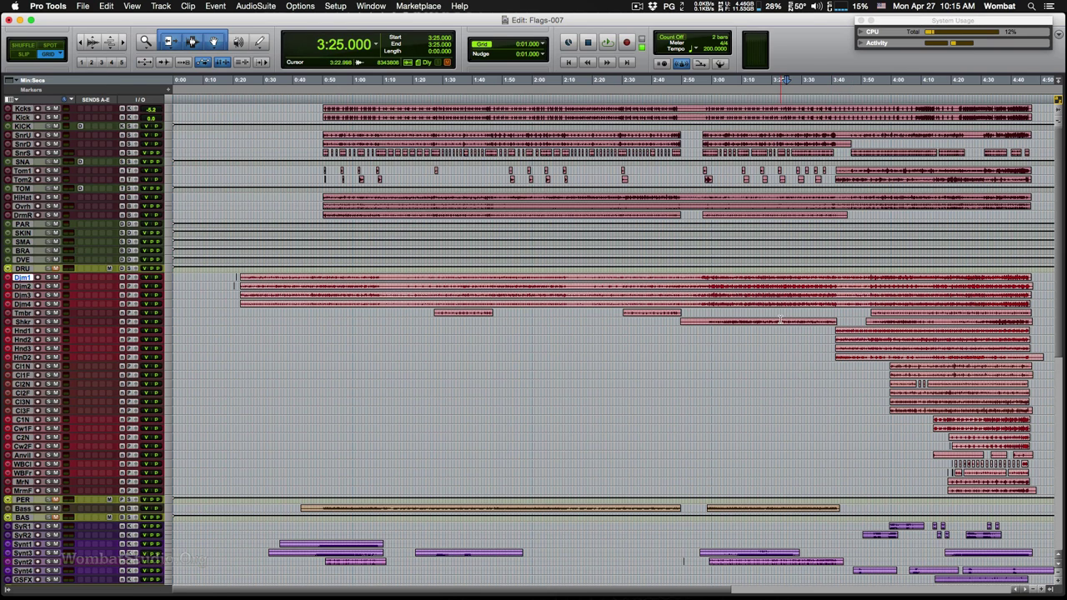
key("super+equal")
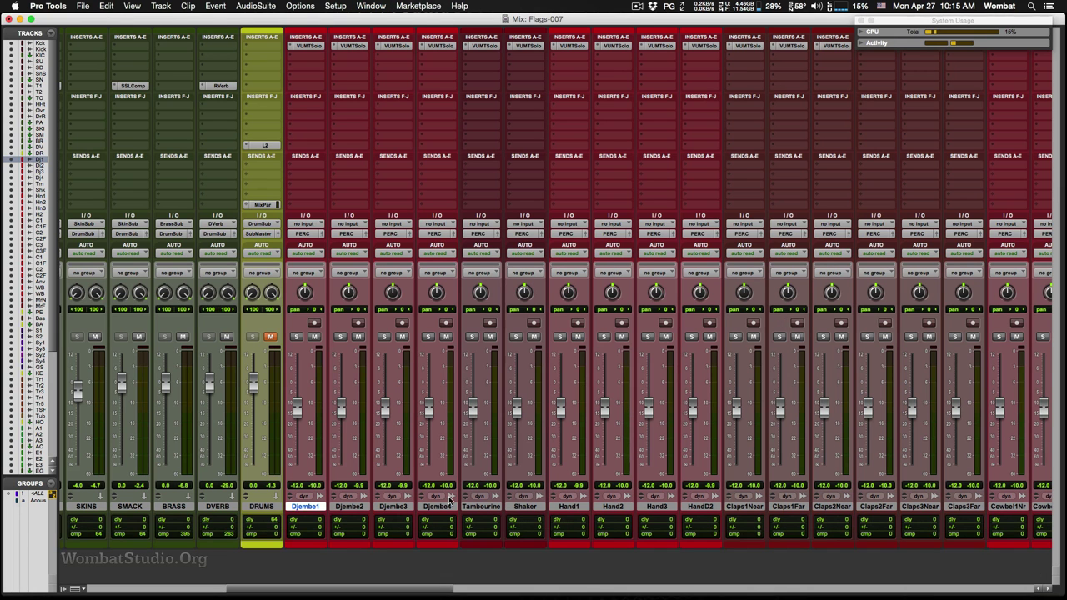
left_click(442, 506, "shift")
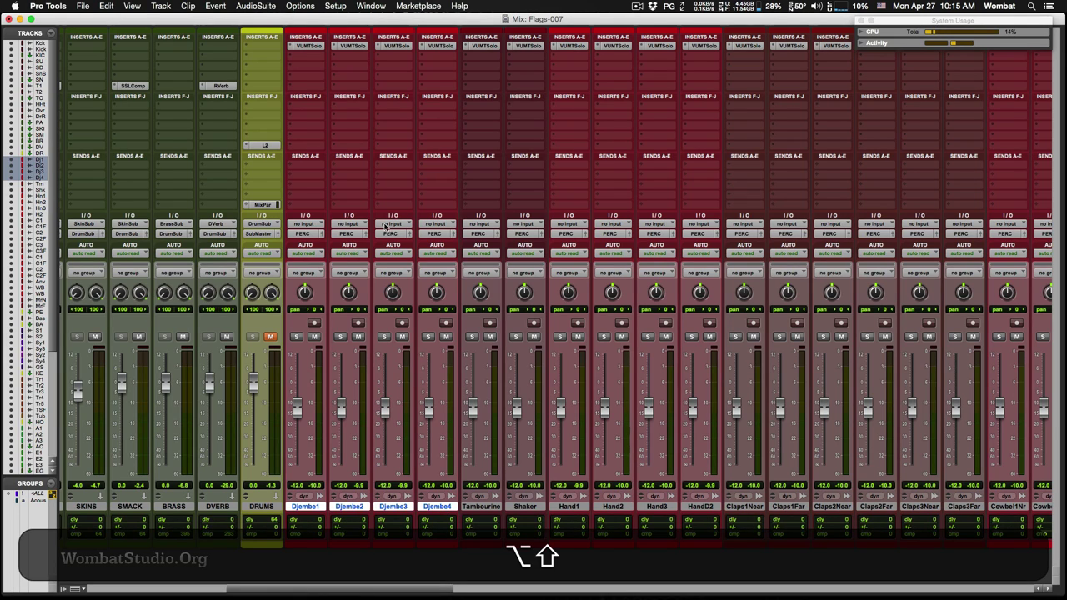
left_click(390, 233, "alt+shift")
mouse_move(417, 243)
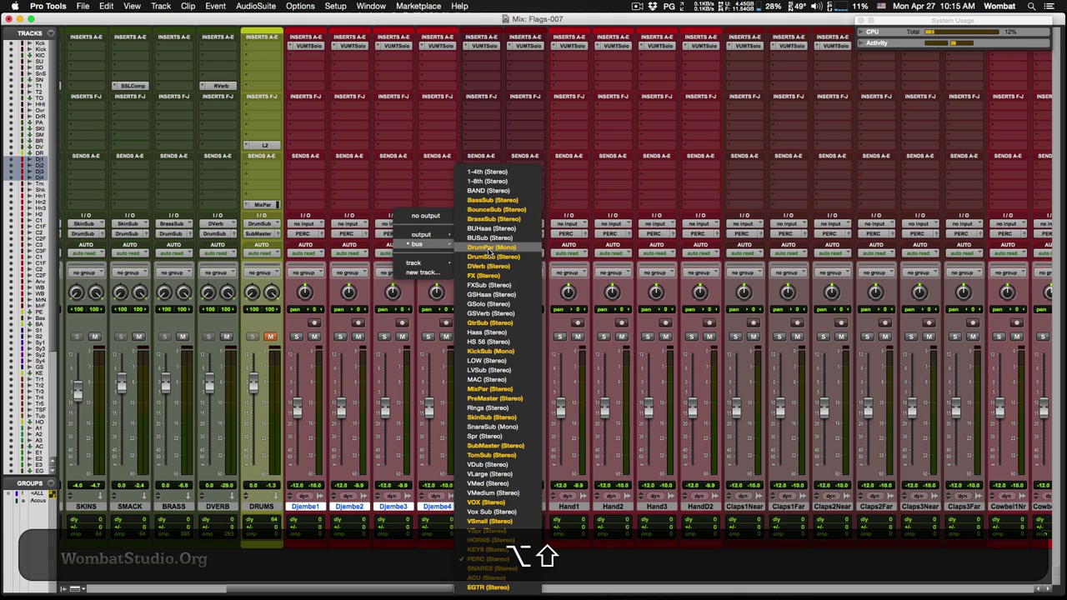
left_click(429, 273, "alt+shift")
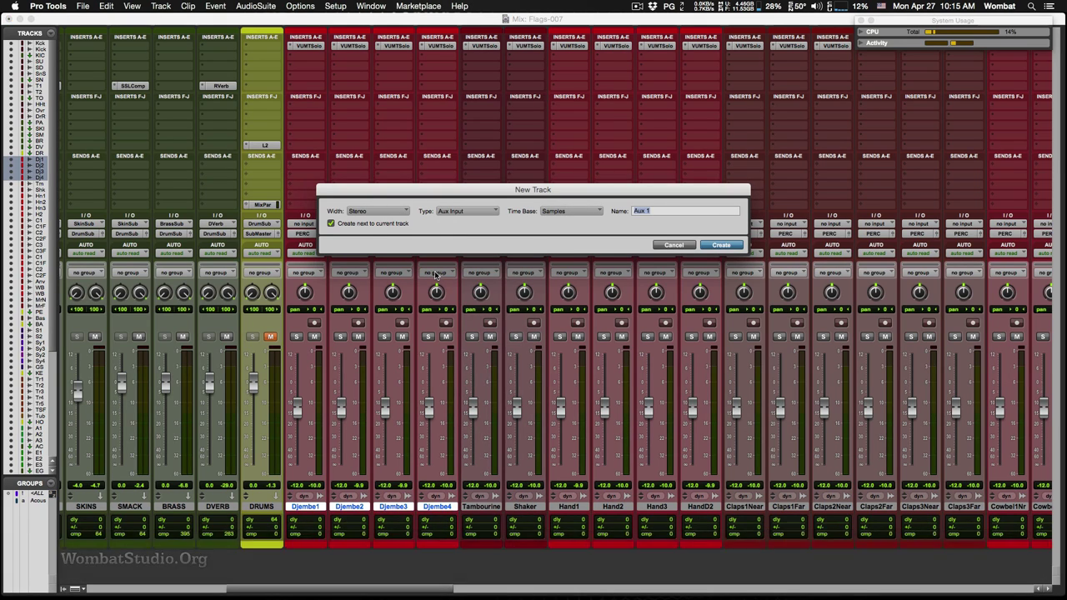
type("DJEMBE")
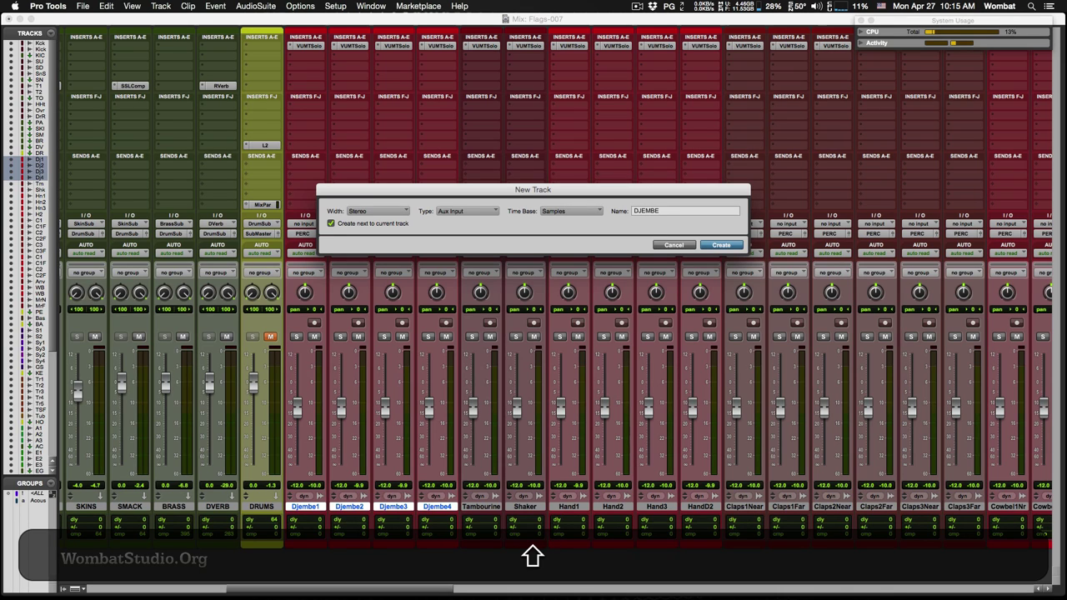
key("Return")
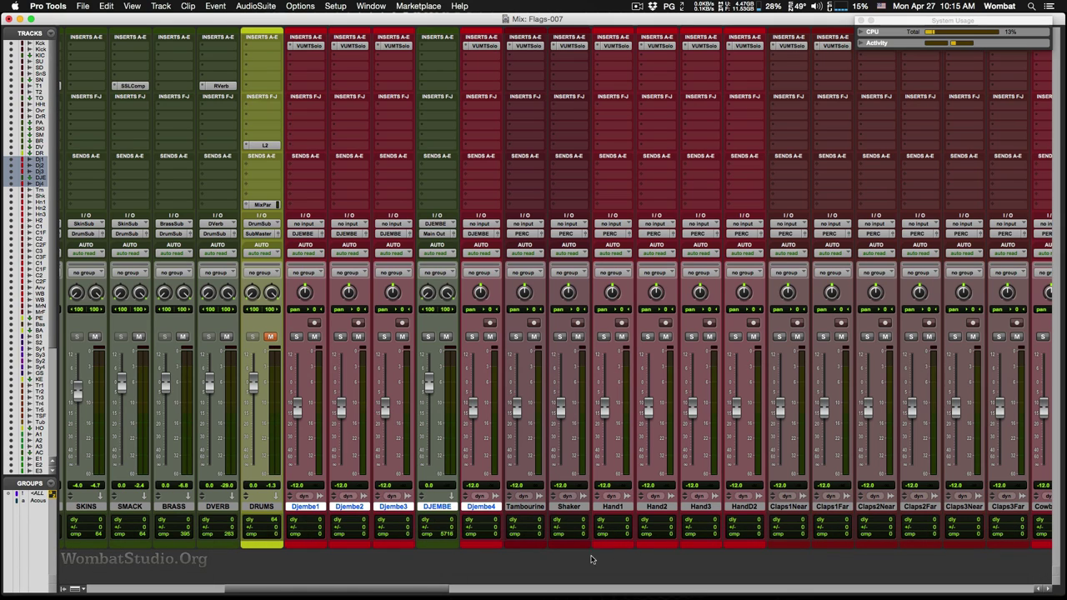
Move the DJEMBE aux track to directly after Djembe4 and route its output to the PERC bus
left_click(525, 506)
left_click_drag(446, 508, 493, 522)
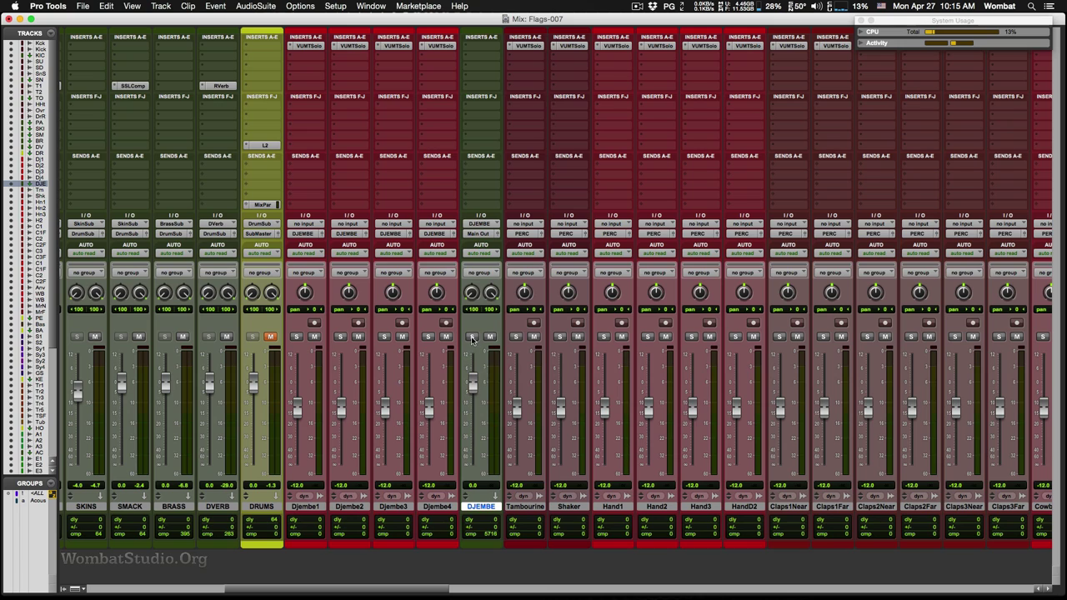
key("super")
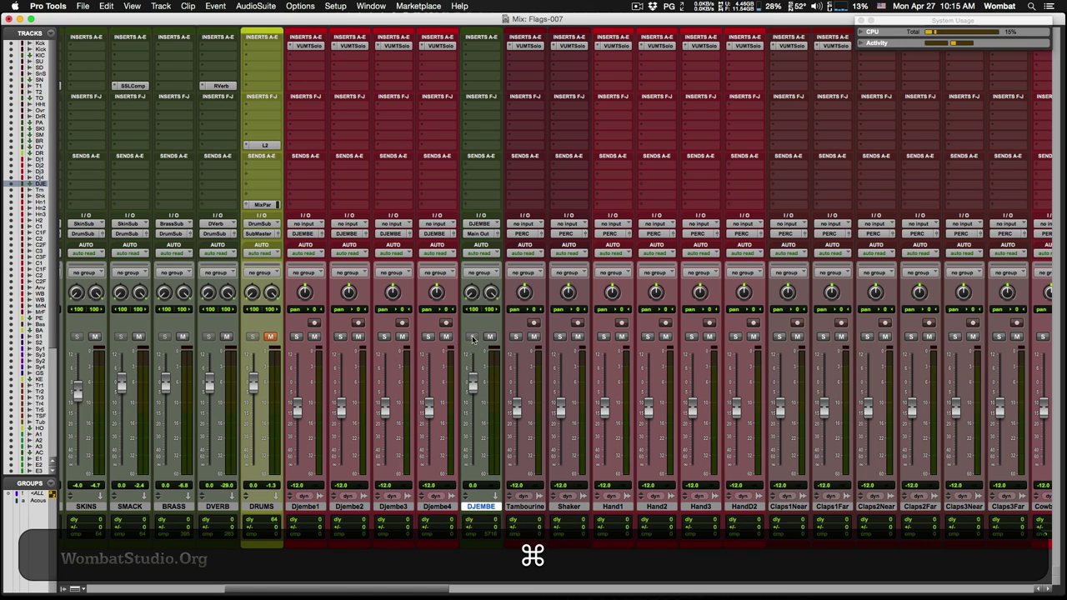
left_click(476, 244)
mouse_move(504, 244)
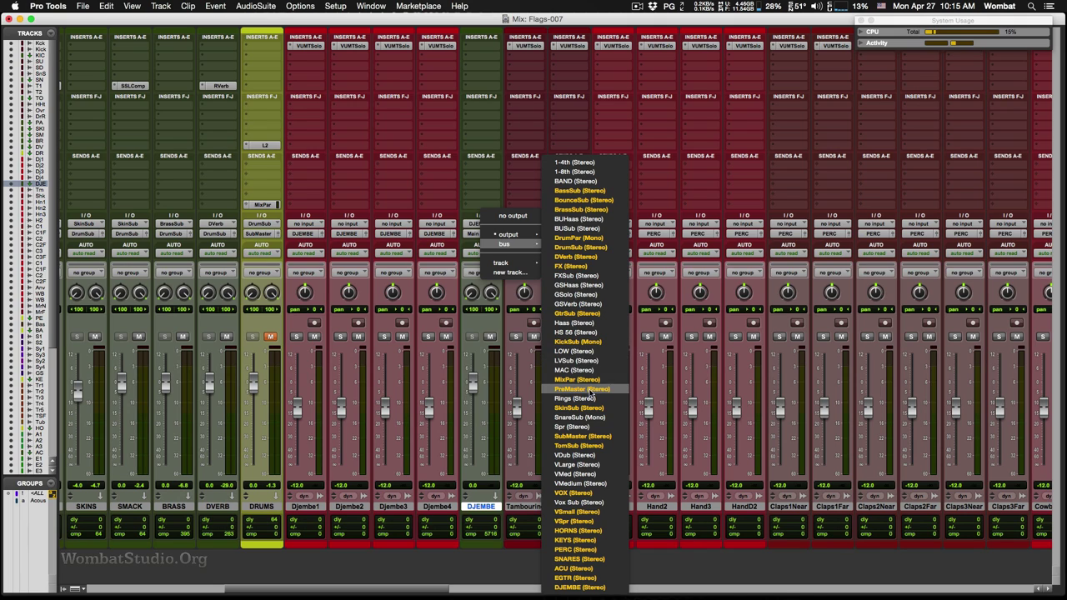
left_click(575, 549)
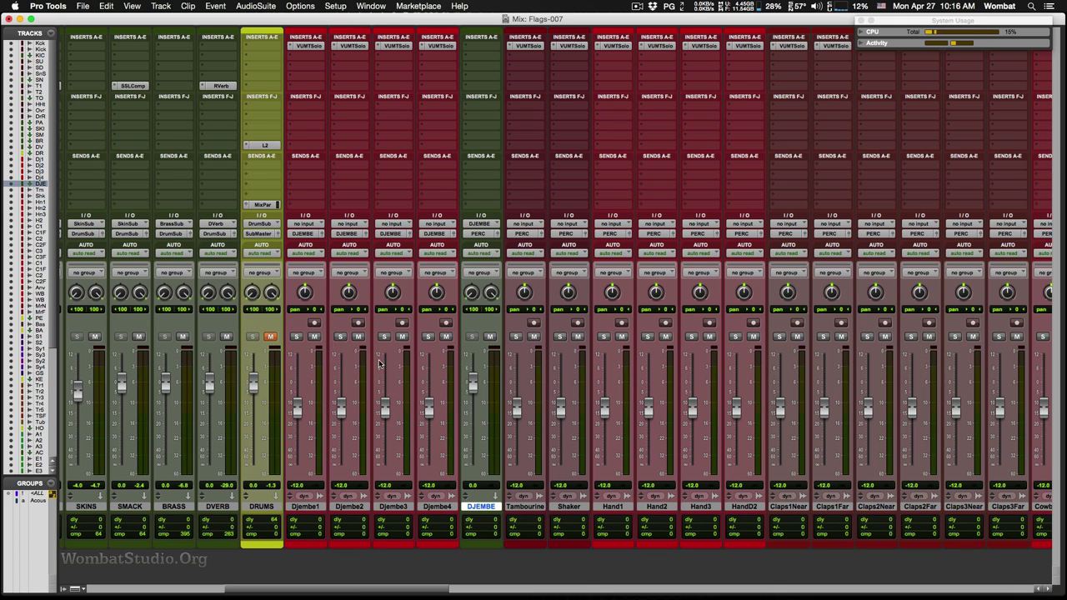
Play the session and check the signal level arriving at the PERC submix track
key("space")
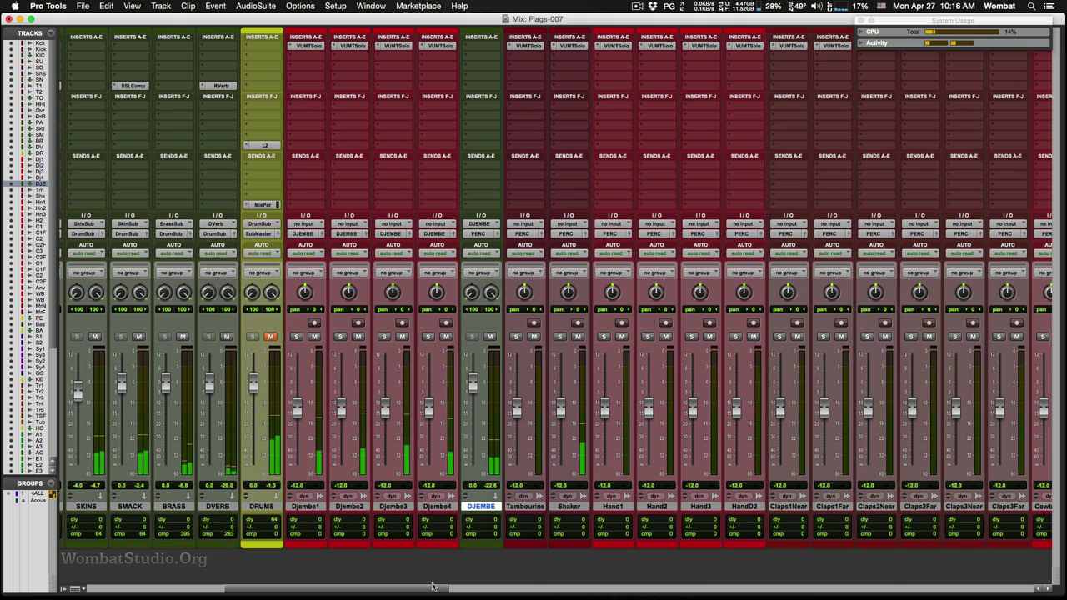
left_click_drag(432, 587, 624, 587)
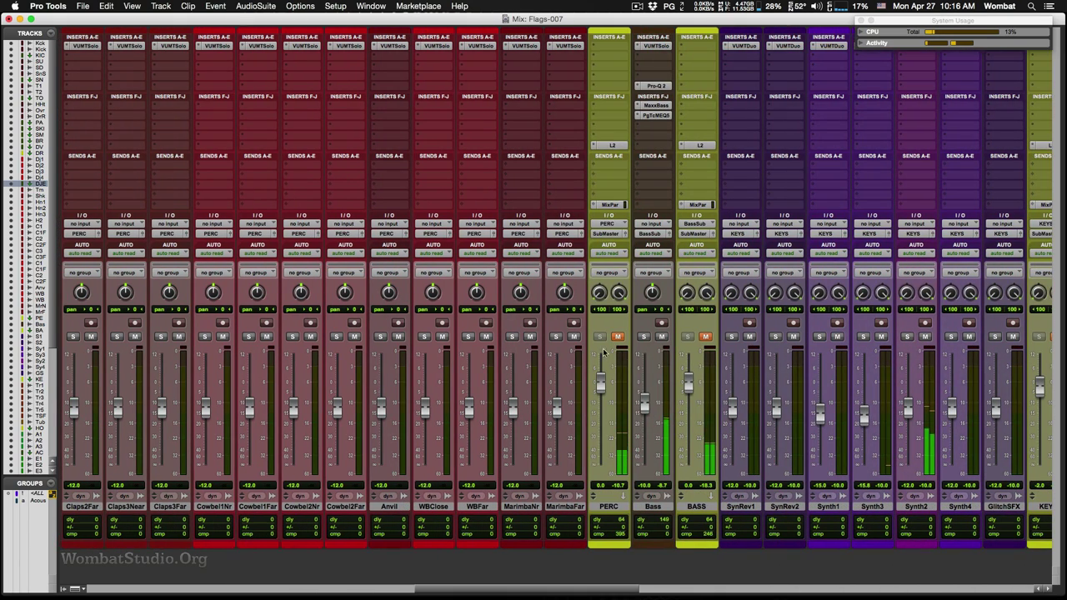
left_click_drag(567, 587, 379, 589)
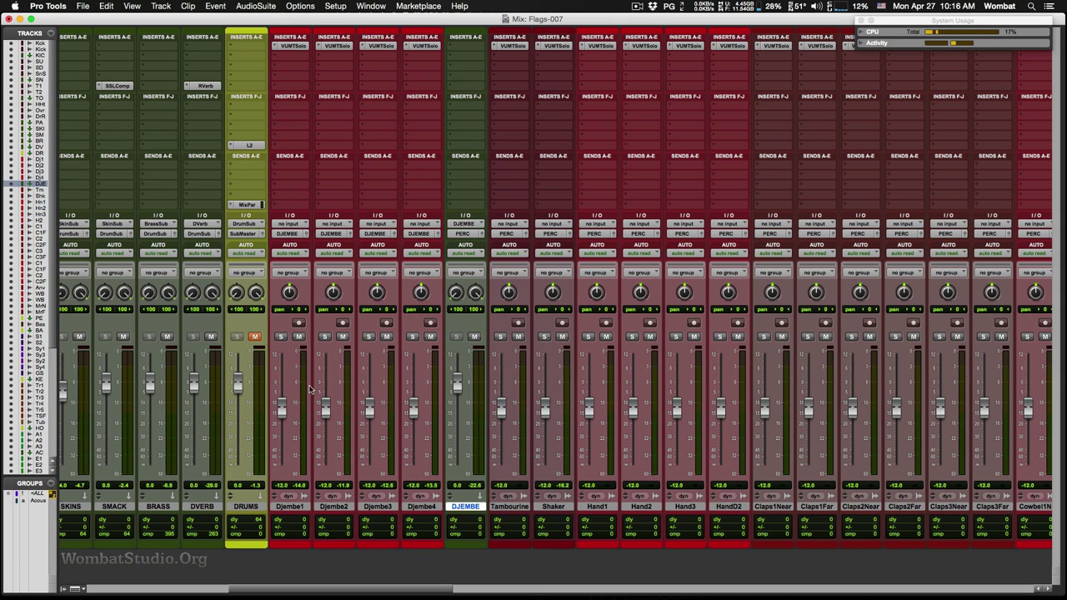
Set the playback start to 0:22 and audition Djembe1 in solo
key("super+equal")
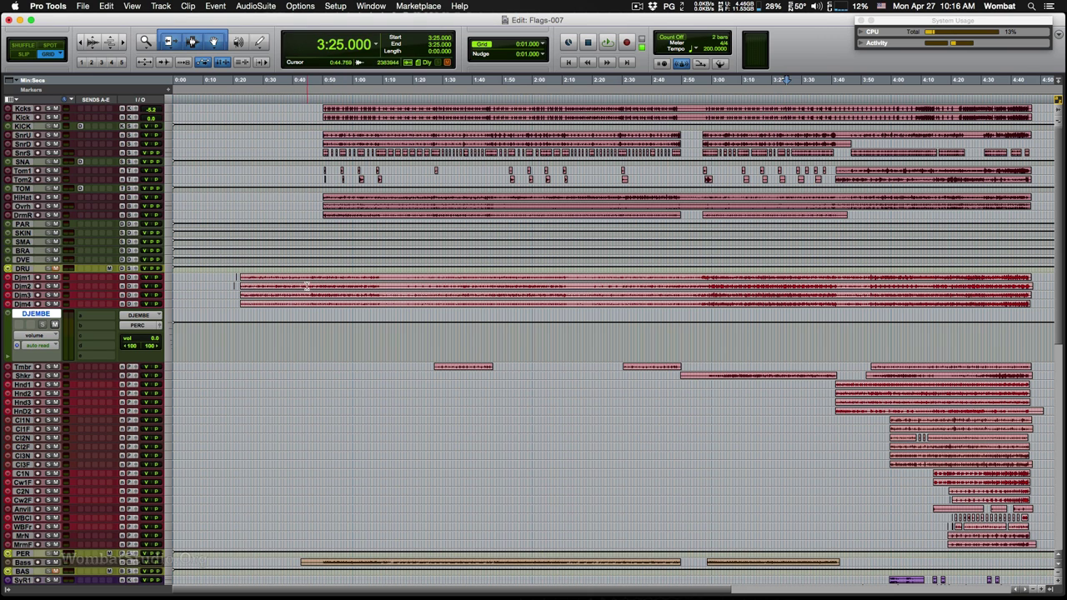
left_click(239, 268)
key("super+equal")
left_click(281, 337)
key("space")
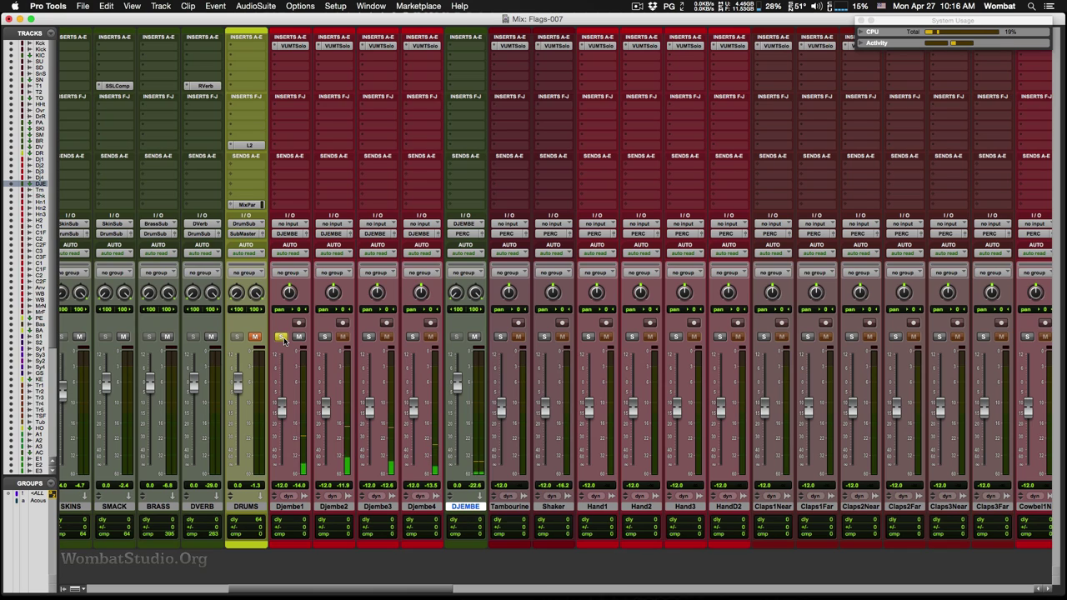
key("space")
left_click(282, 337)
Audition Djembe2, Djembe3 and Djembe4 one after another in solo
left_click(325, 336)
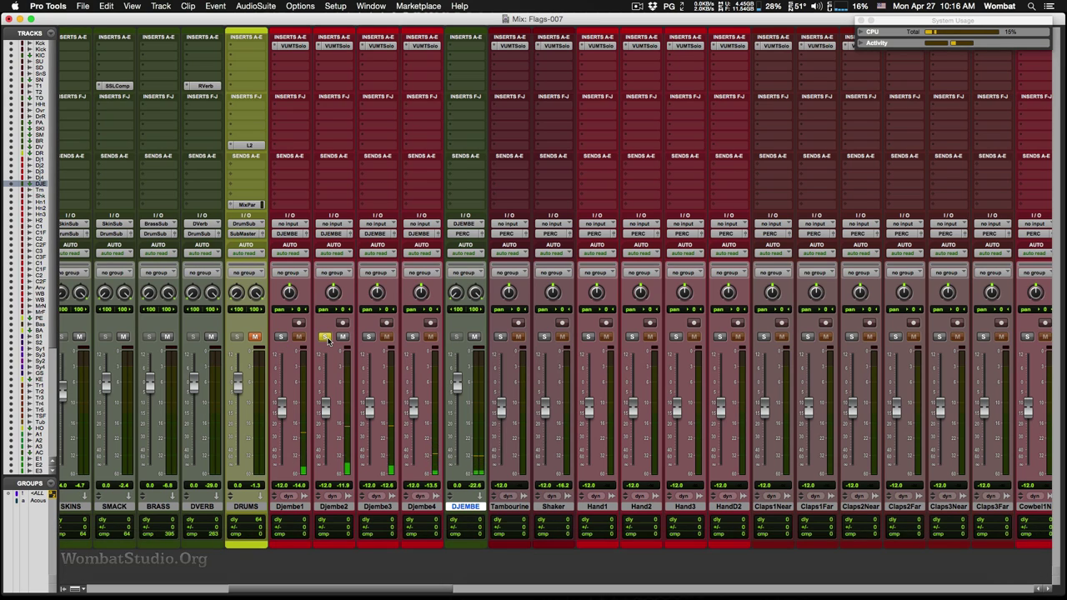
left_click(325, 336)
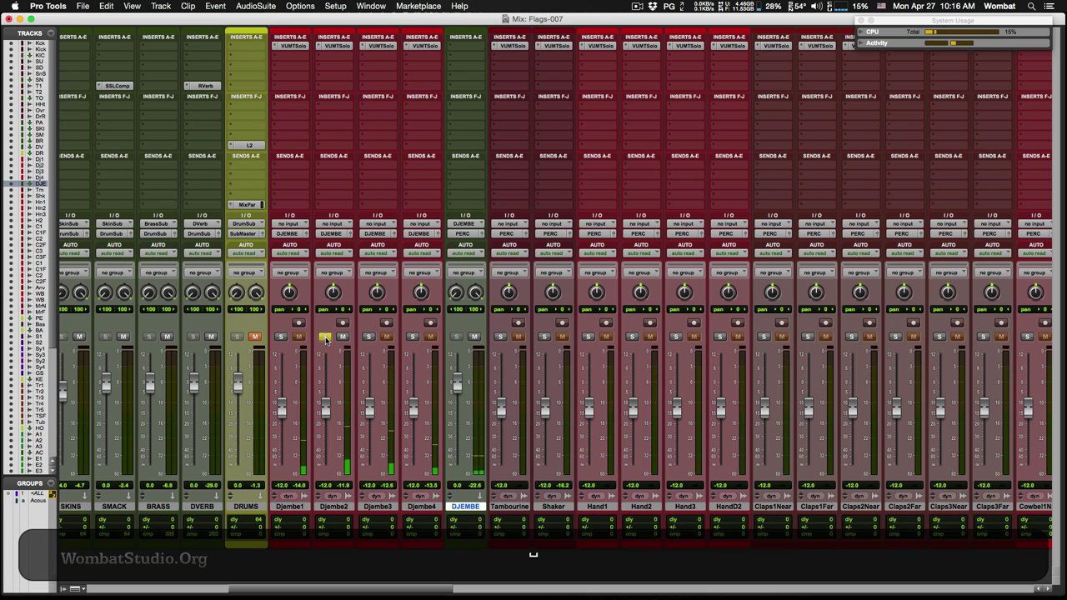
left_click(368, 337)
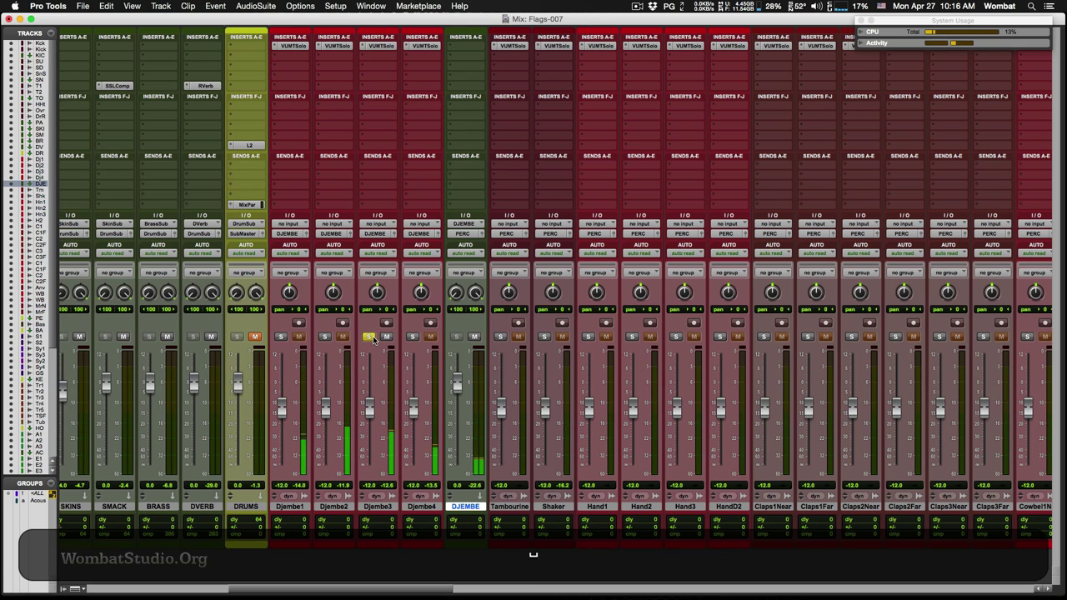
left_click(412, 337)
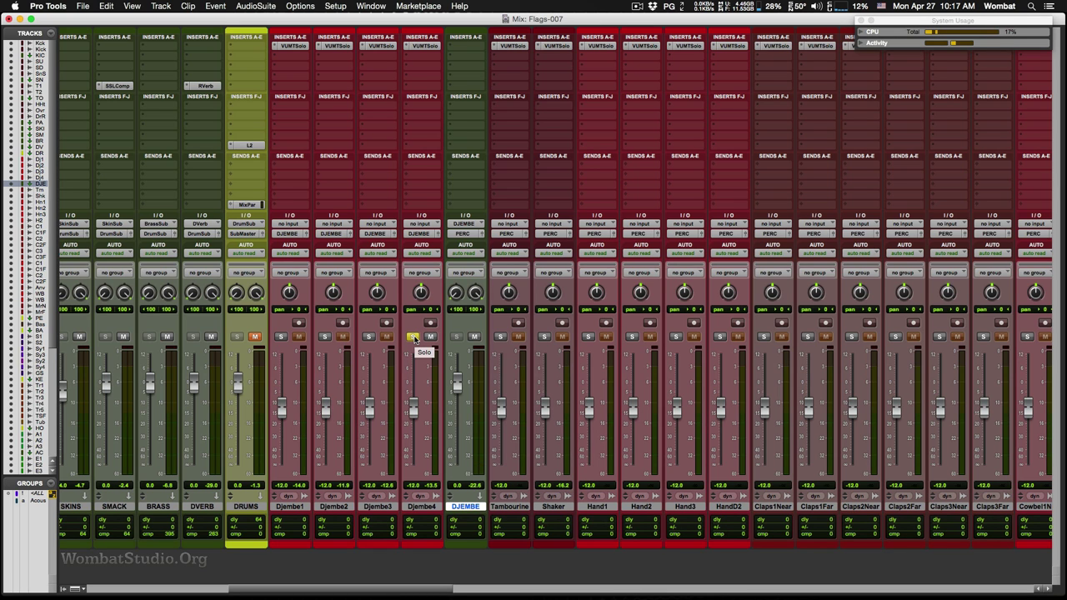
Solo Djembe3 and Djembe1 together with Djembe4, and move the Djembe2 track to directly after Djembe4
key("super+equal")
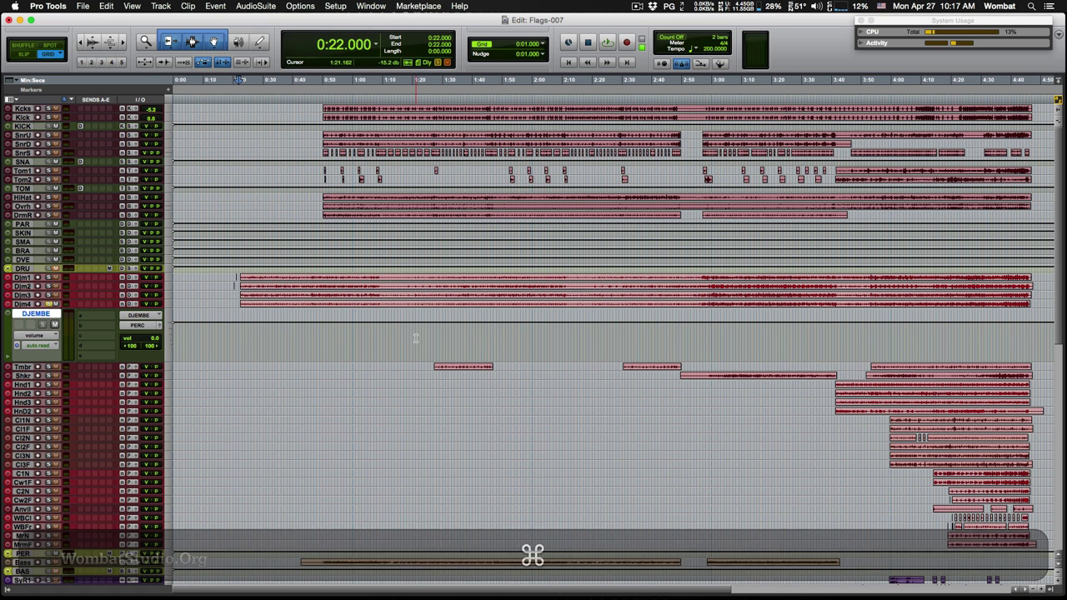
key("super+minus")
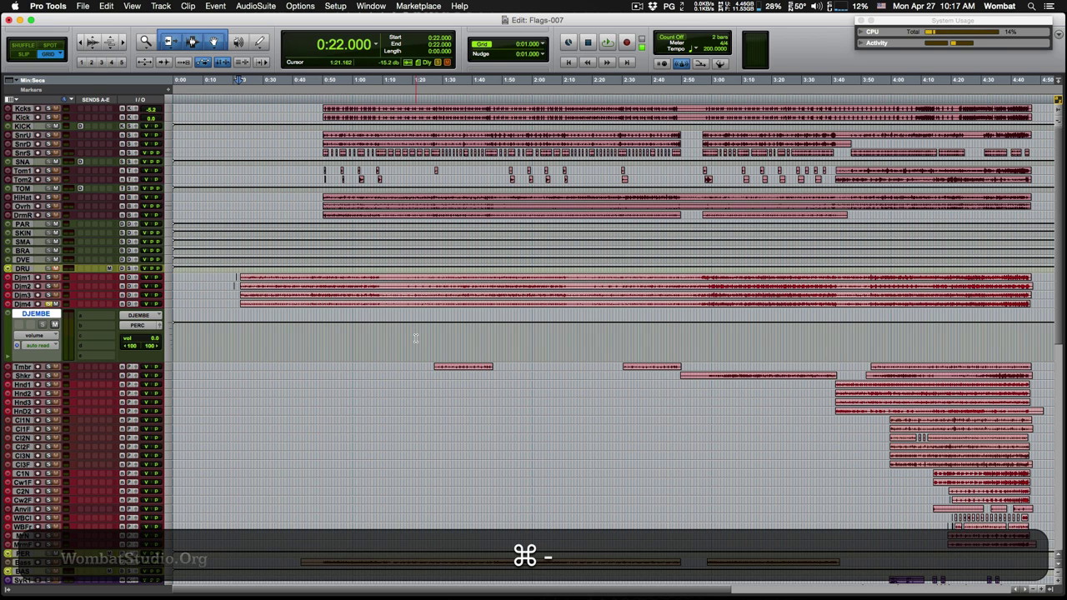
key("super+equal")
left_click(370, 337)
left_click(282, 337)
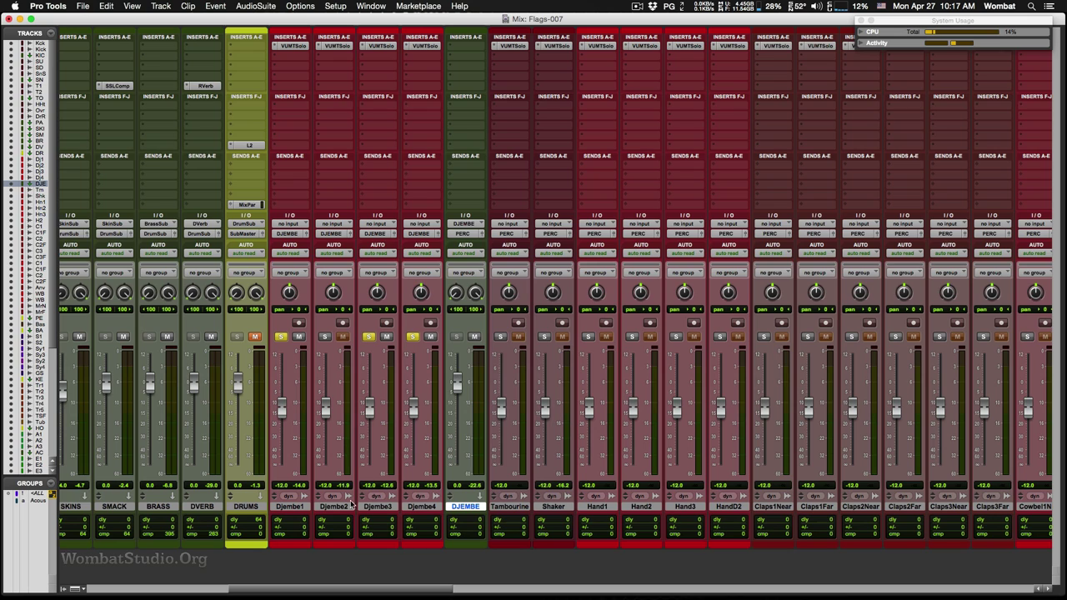
left_click_drag(343, 510, 437, 508)
Unsolo Djembe4 and Djembe3 during playback so only Djembe1 is heard, and restart playback from 2:54
key("space")
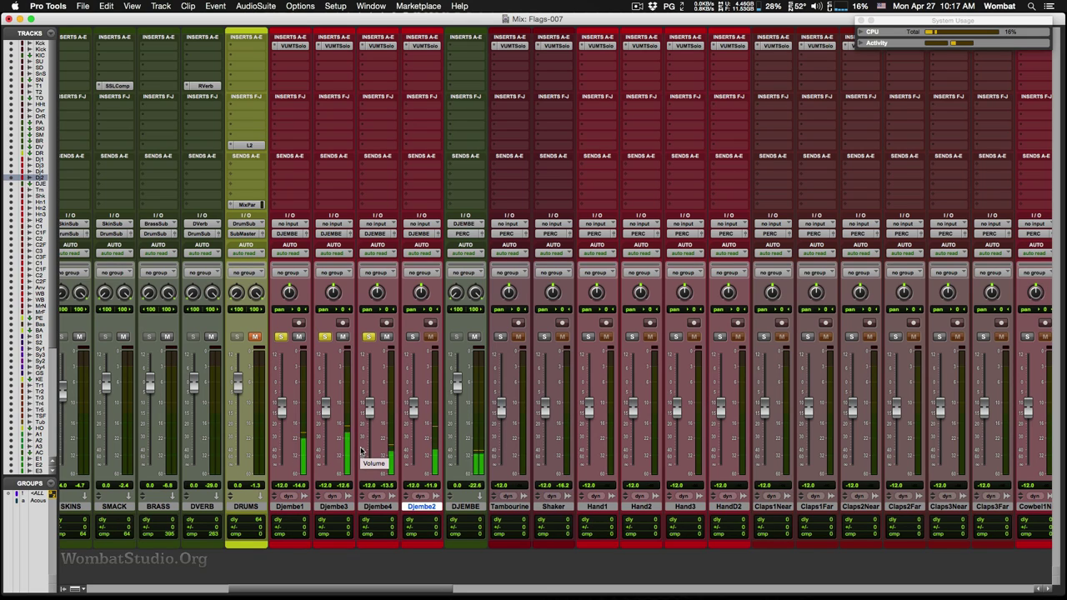
left_click(370, 337)
left_click(324, 337)
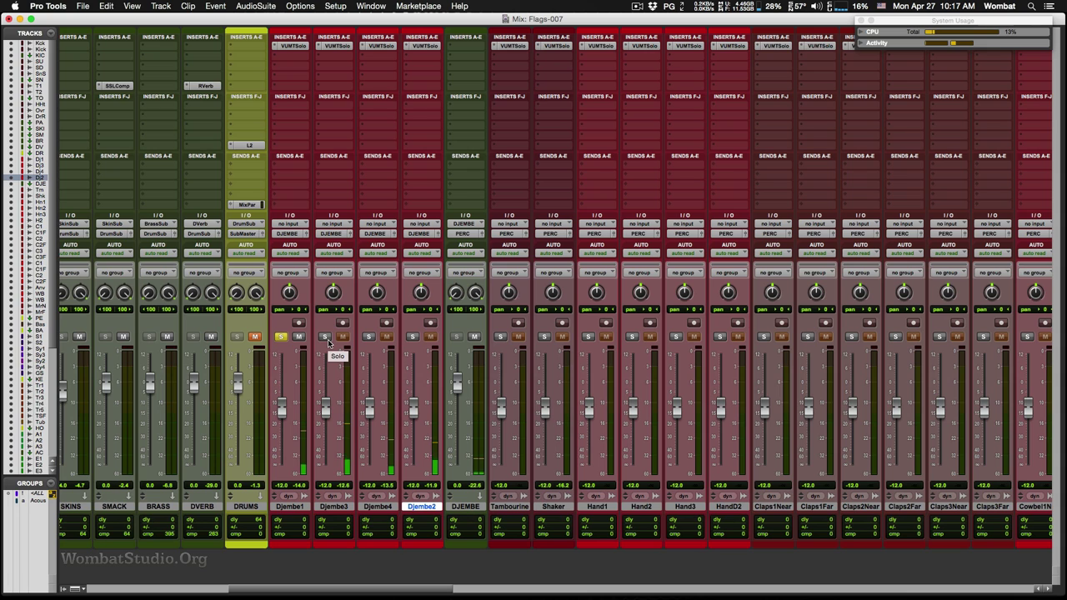
key("super+equal")
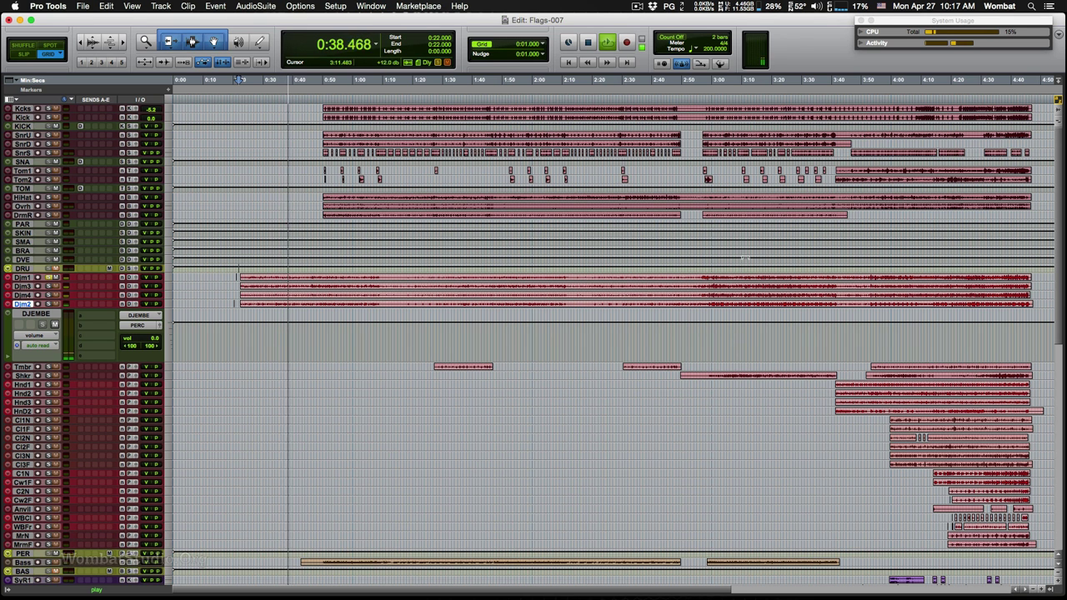
key("space")
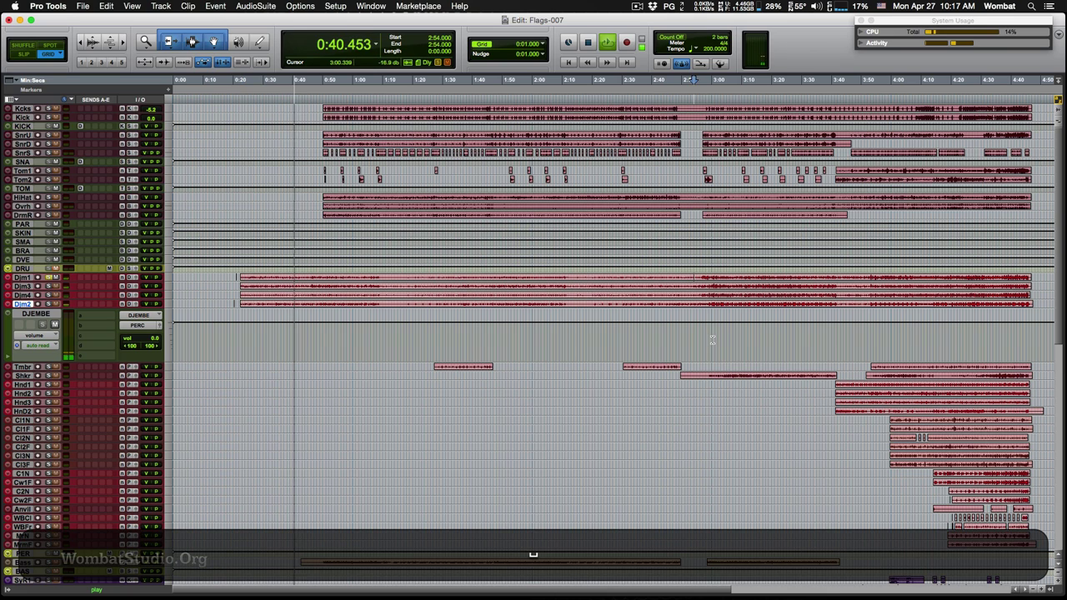
key("space")
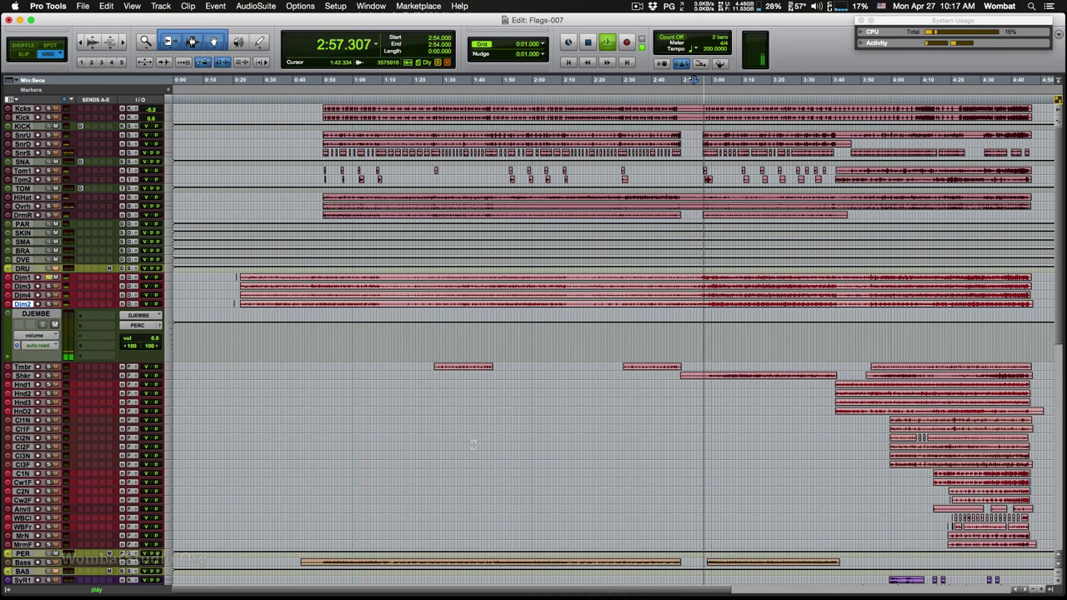
Pan Djembe1 to 100 left and Djembe3 to 100 right, and add Djembe3, Djembe4 and Djembe2 to the solo
key("super+equal")
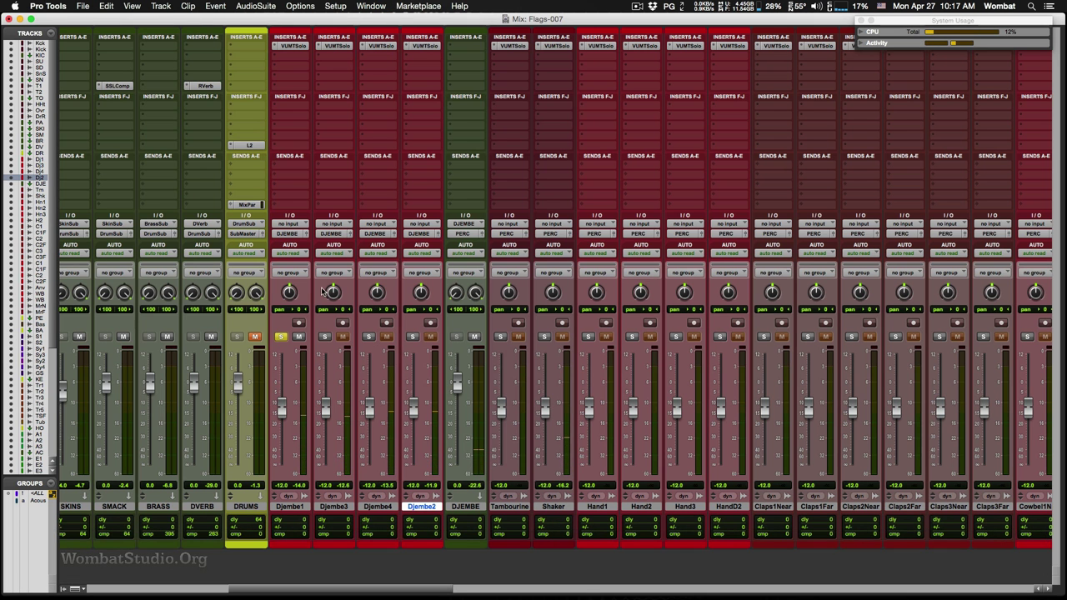
left_click_drag(294, 292, 309, 455)
left_click(326, 336)
left_click_drag(332, 289, 355, 193)
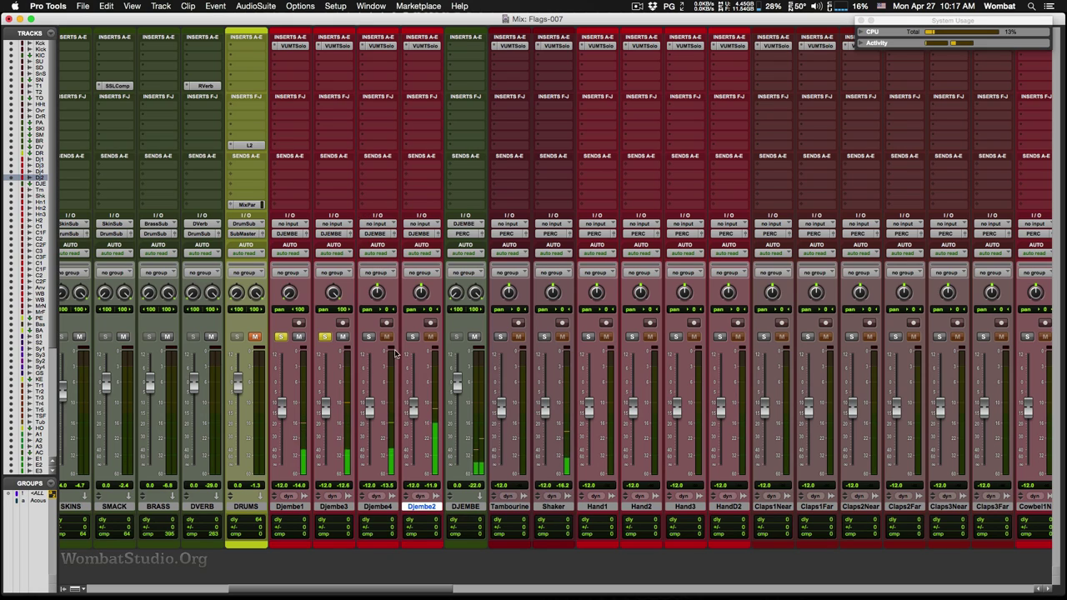
left_click(371, 337)
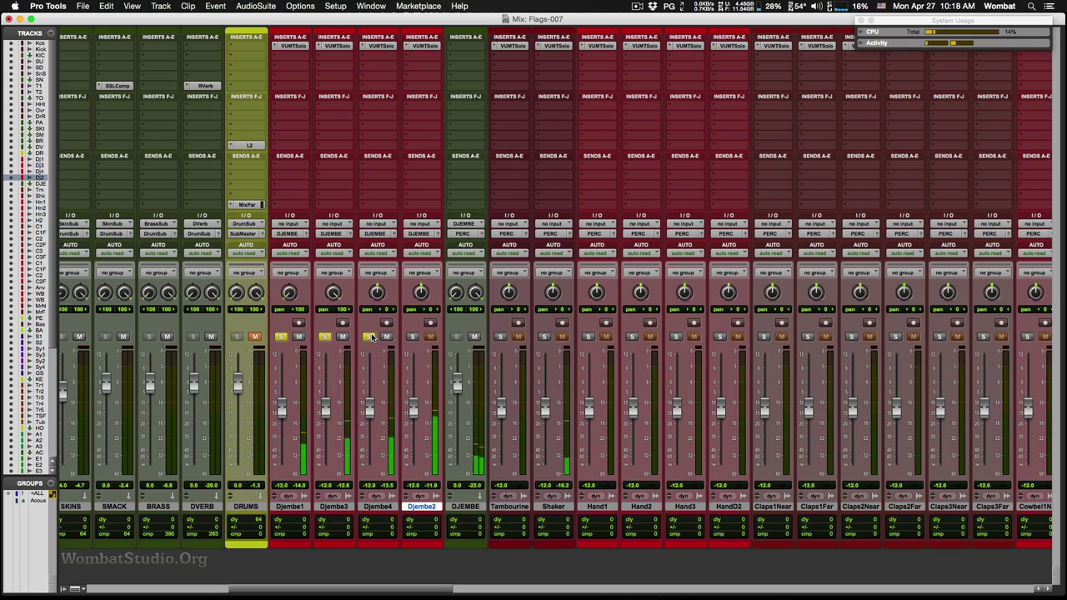
left_click(413, 337)
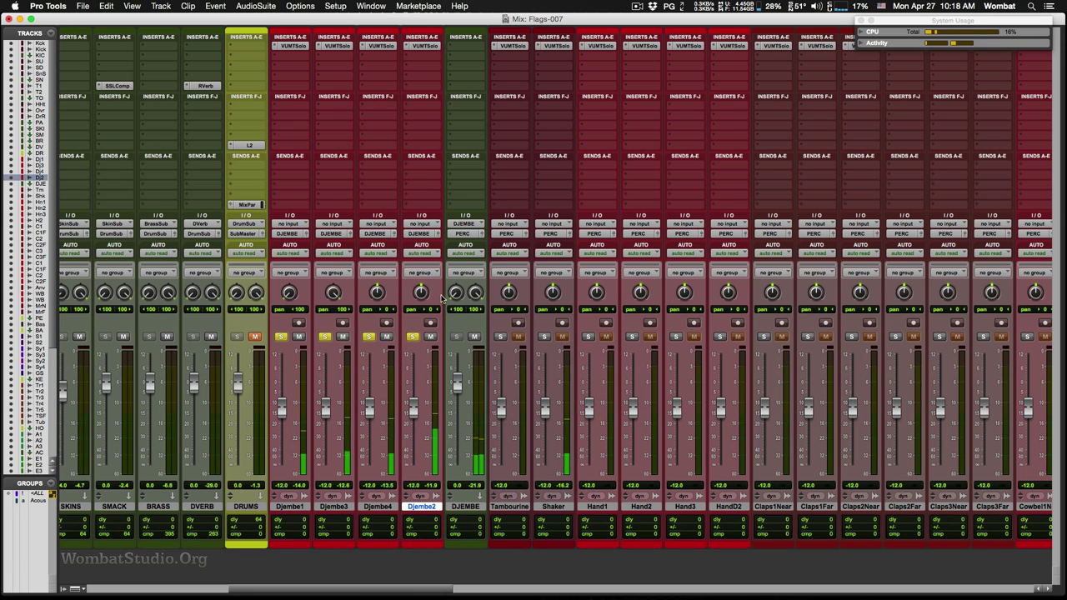
Insert the EQ3 1-Band (mono) plug-in in insert slot F of Djembe2
left_click(425, 106)
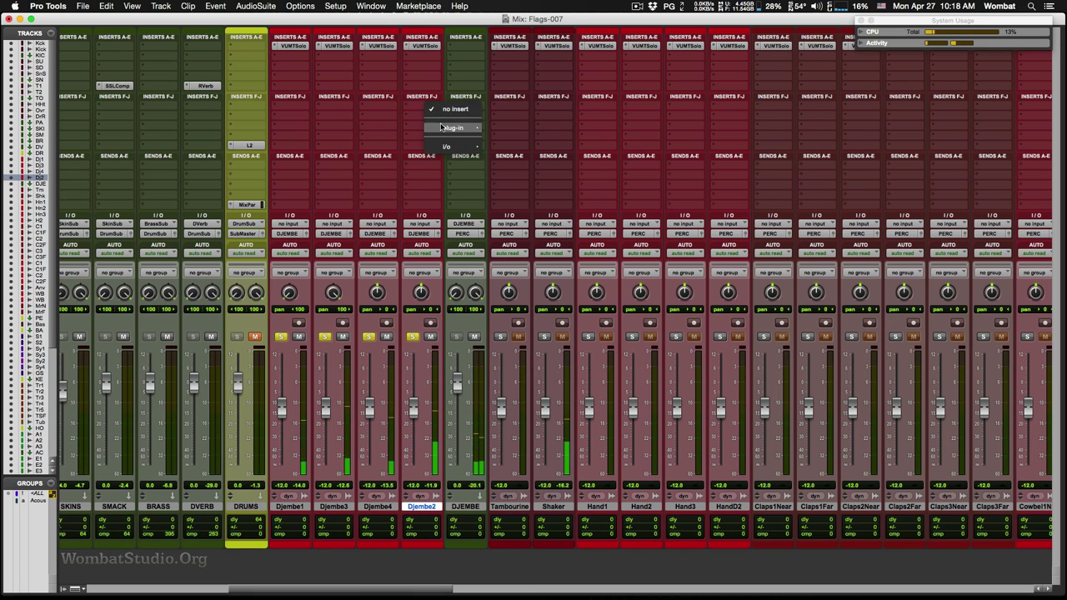
mouse_move(454, 128)
mouse_move(505, 131)
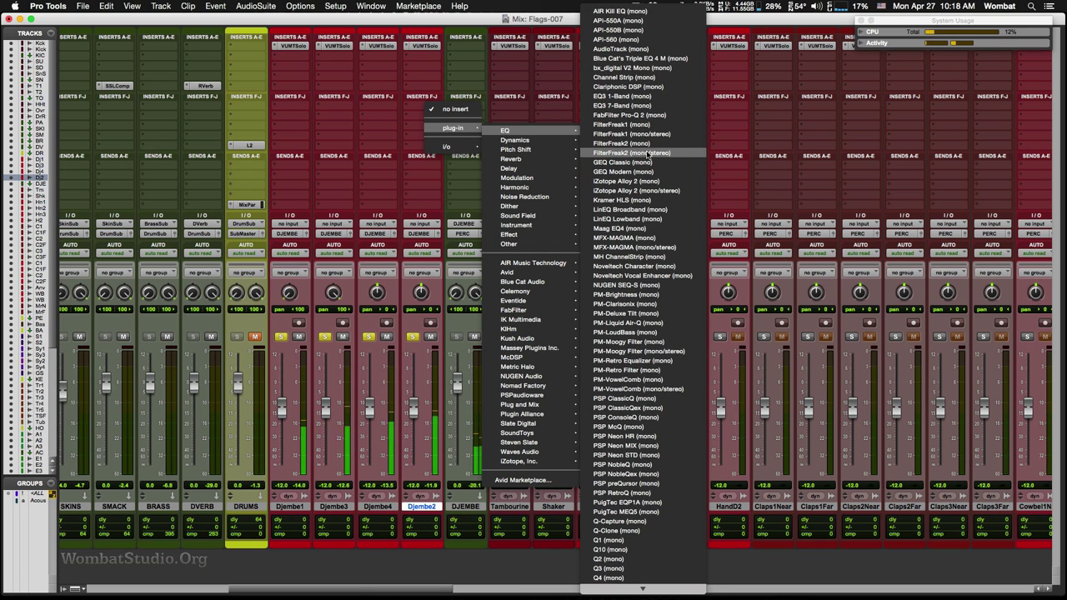
left_click(638, 95)
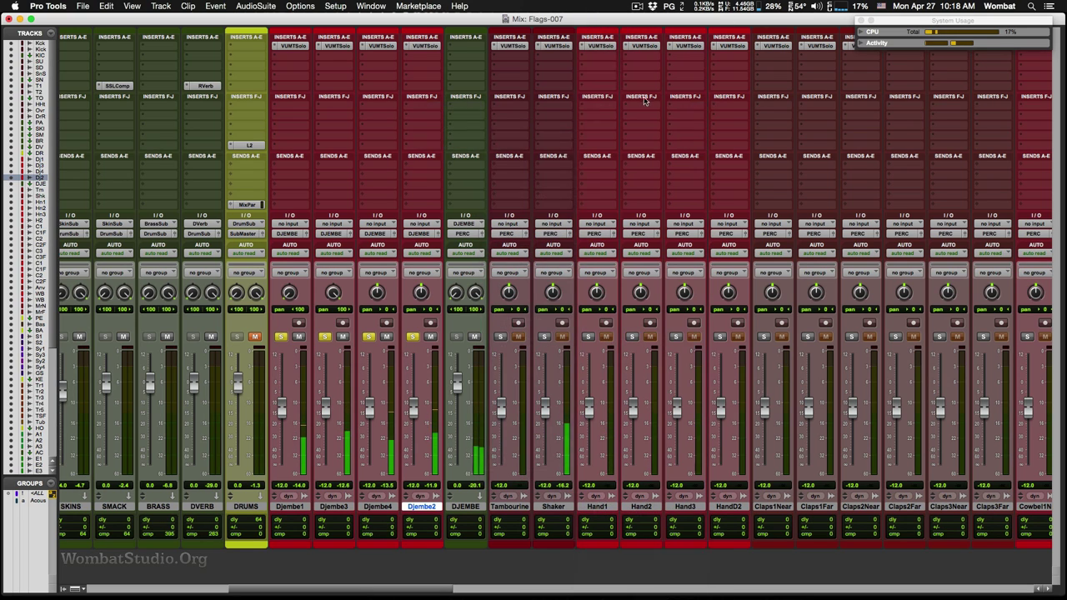
Set Djembe2's one-band EQ to a low-pass at about 343 Hz and lower the track's fader to -17.4 dB
left_click(631, 189)
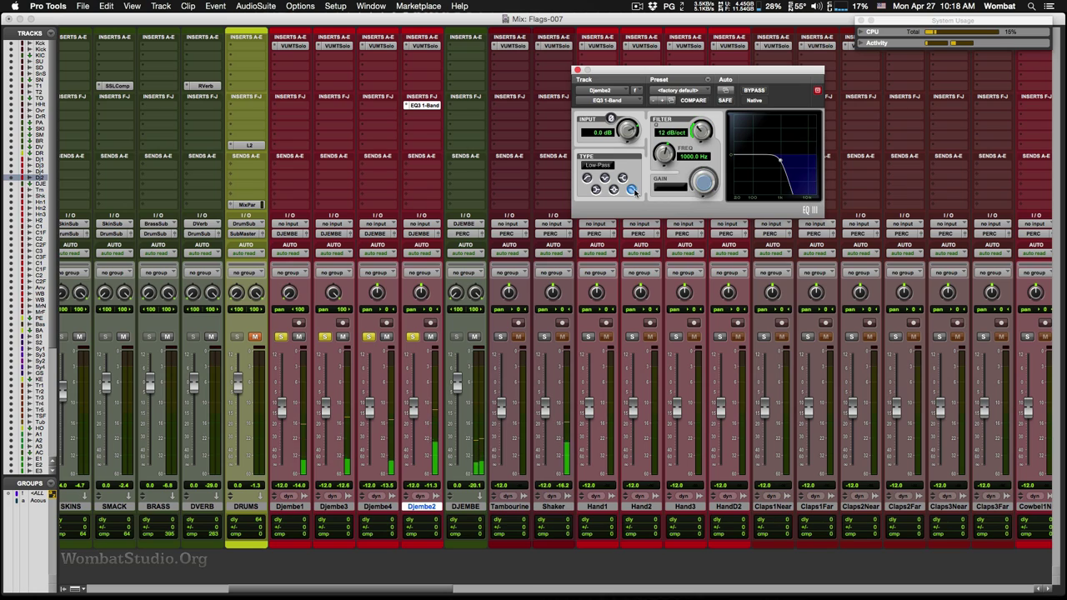
left_click_drag(665, 151, 663, 185)
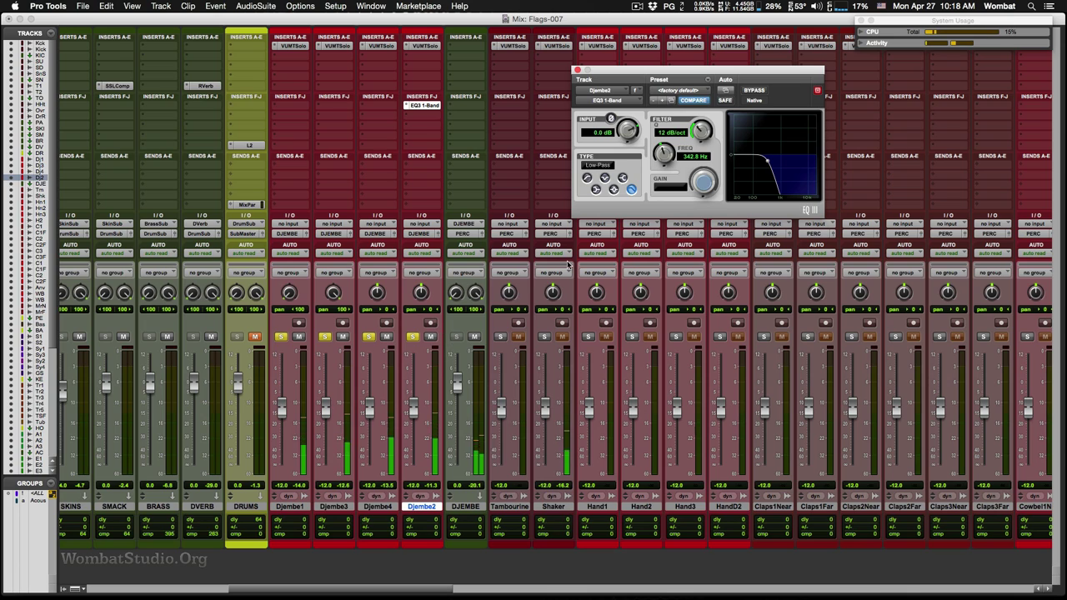
left_click(415, 409)
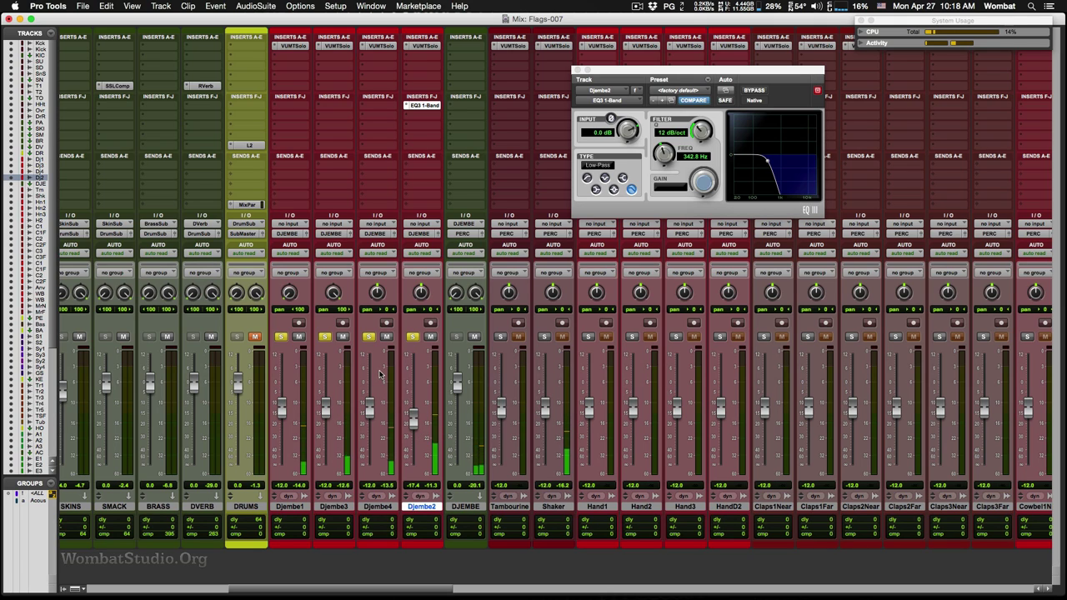
Reset the panning of Djembe3 and Djembe1 to centre
left_click(334, 292, "alt")
left_click(288, 291, "alt")
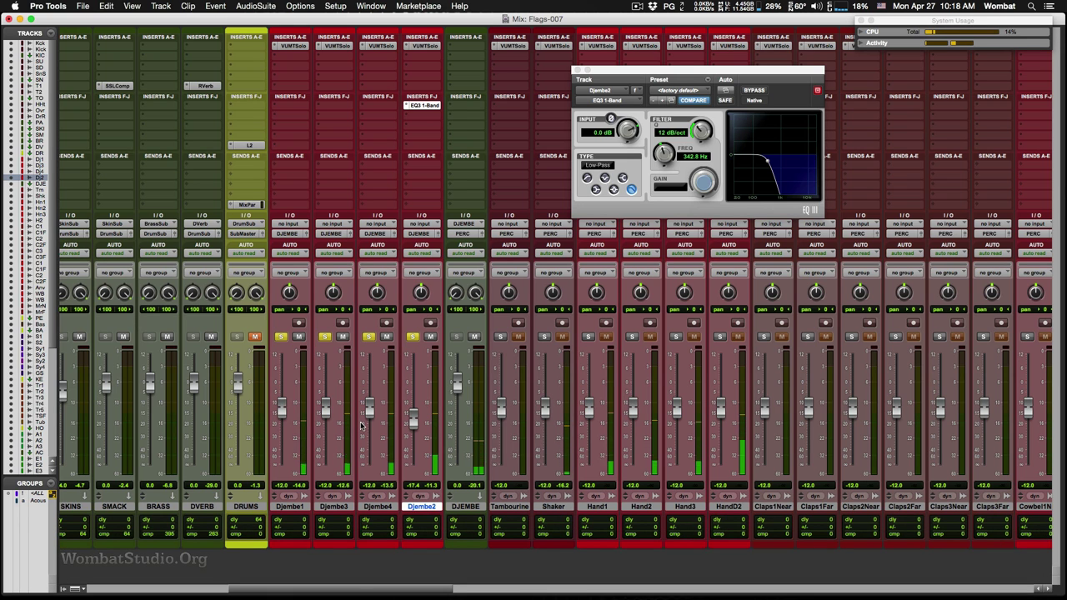
Close the EQ window and enlarge the four djembe tracks to jumbo height in the Edit window
key("super+equal")
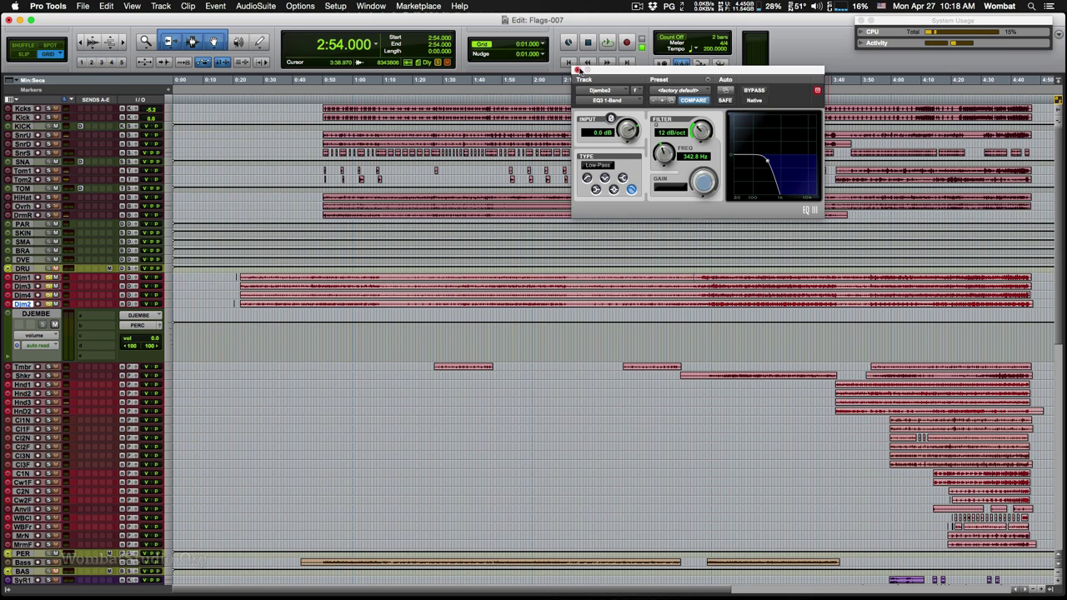
left_click(579, 70)
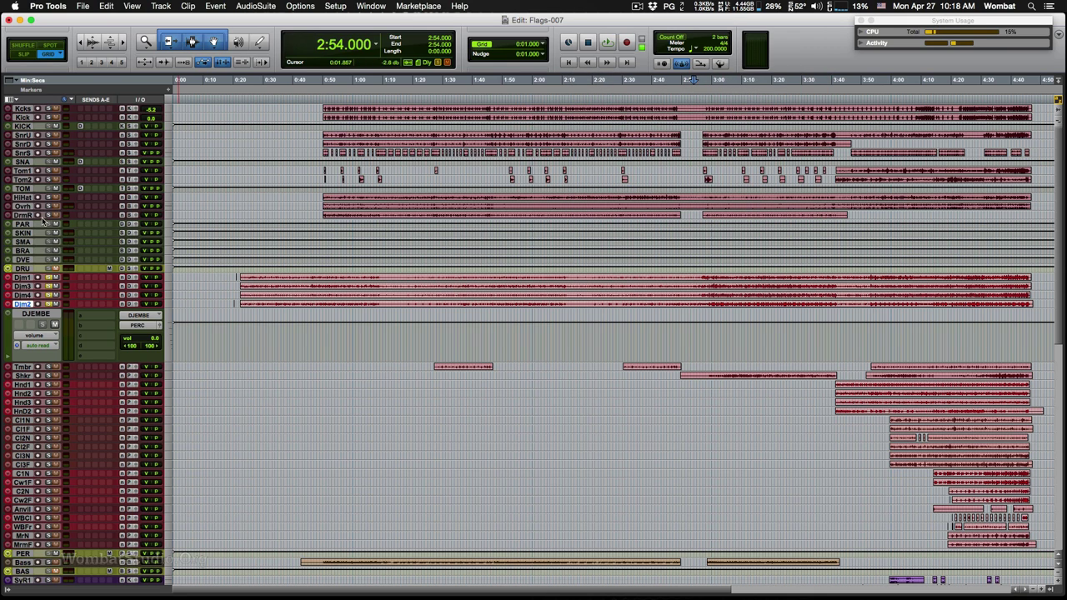
left_click(22, 278, "shift")
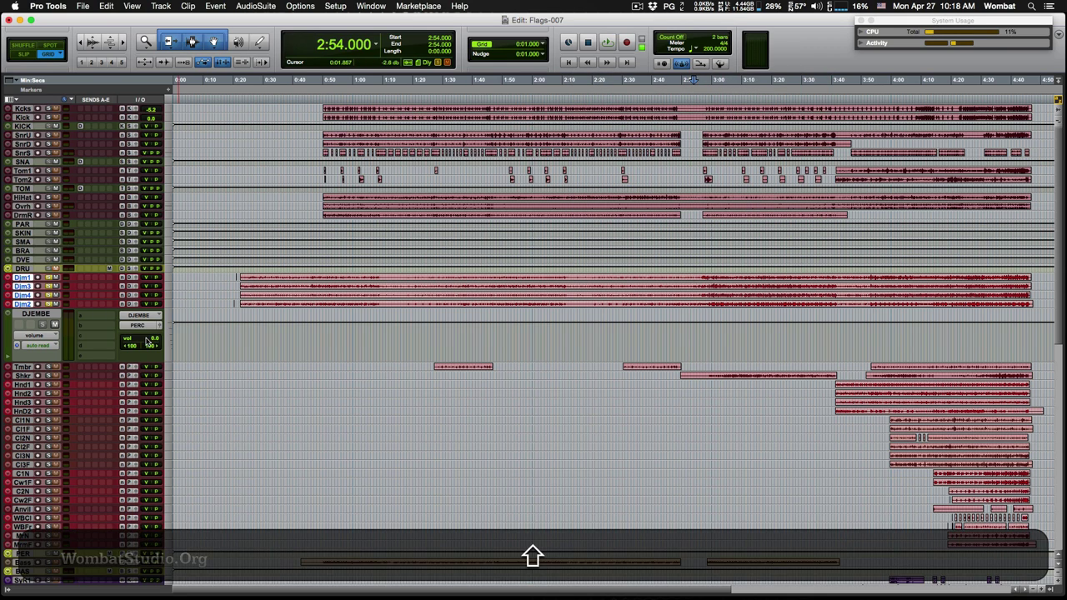
left_click(169, 296, "alt+shift")
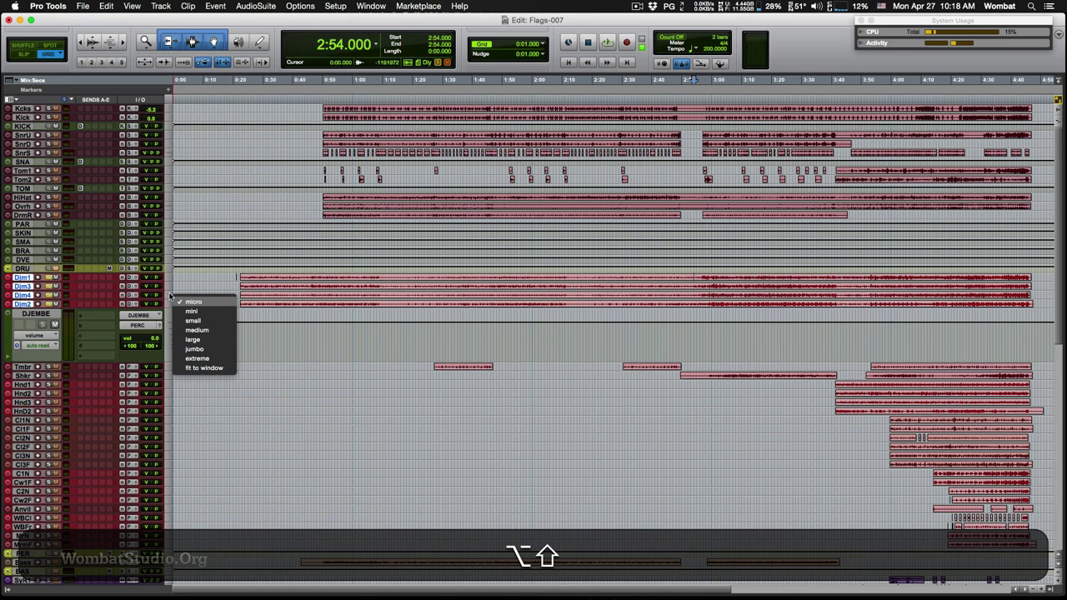
left_click(200, 349, "alt+shift")
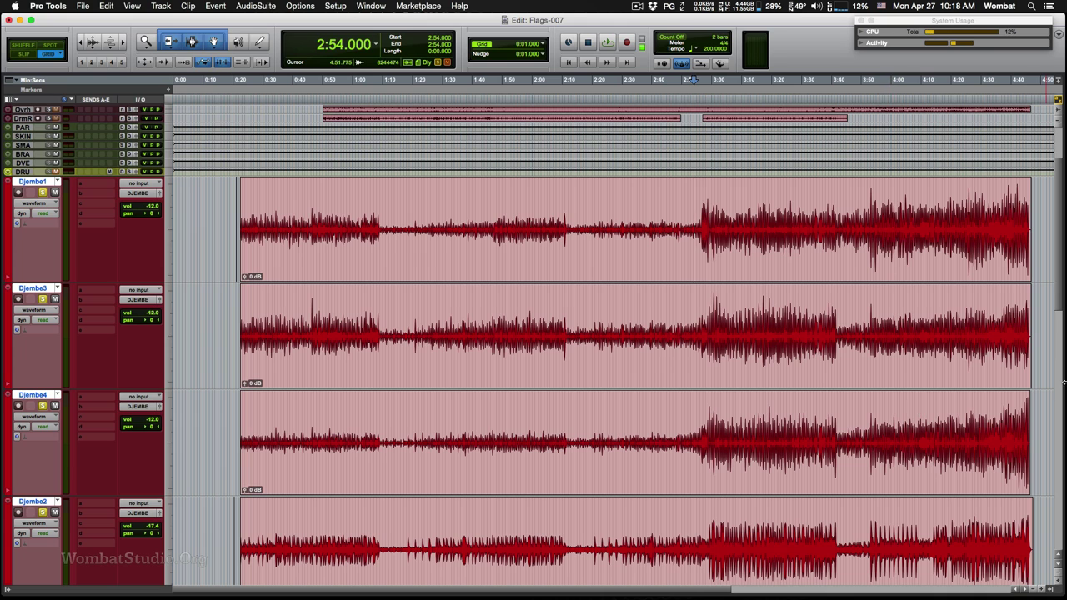
scroll(1055, 291, "down", 3)
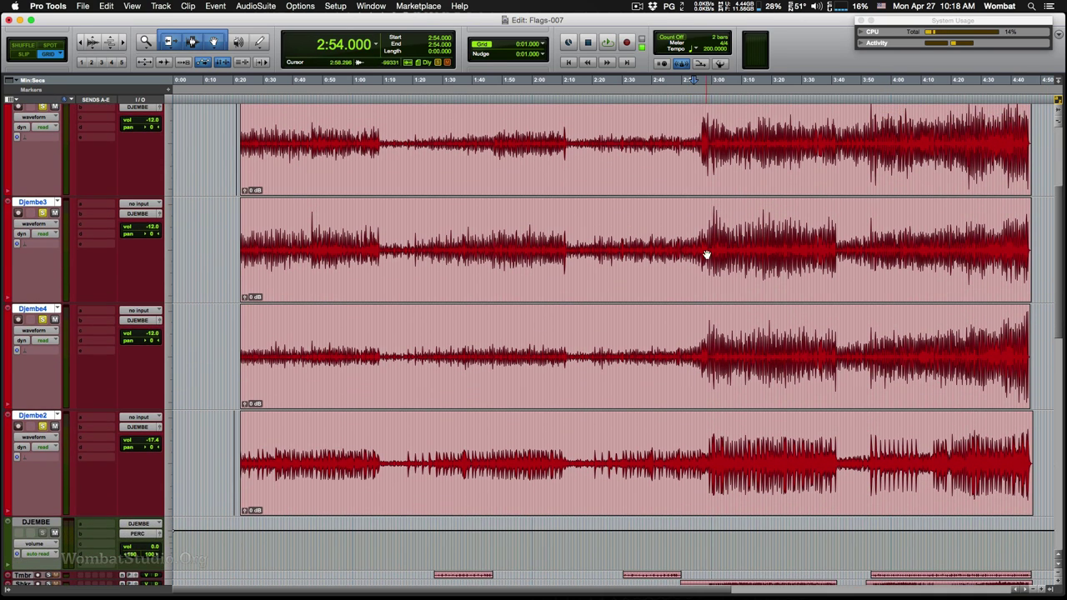
Place the edit cursor at 2:56.000 and examine the four djembe waveforms around it at closer zoom
left_click(700, 225)
key("t")
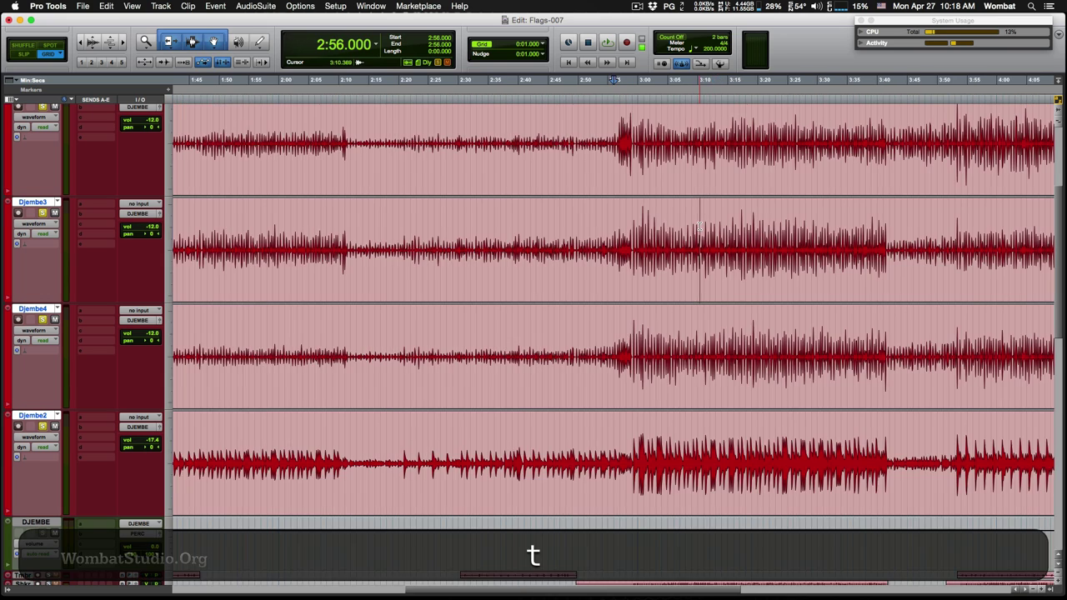
key("t")
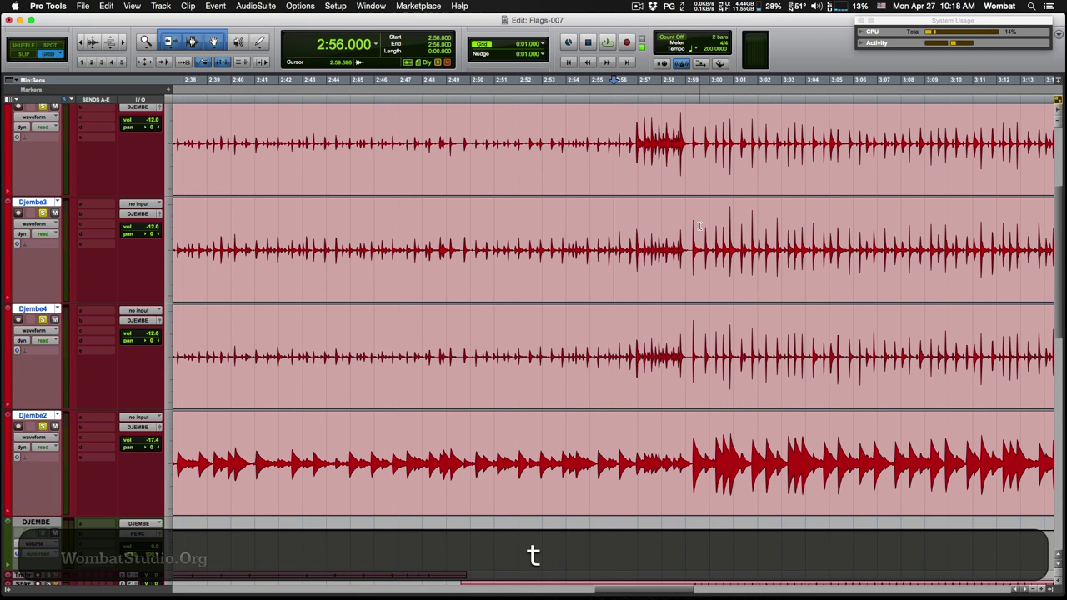
key("t")
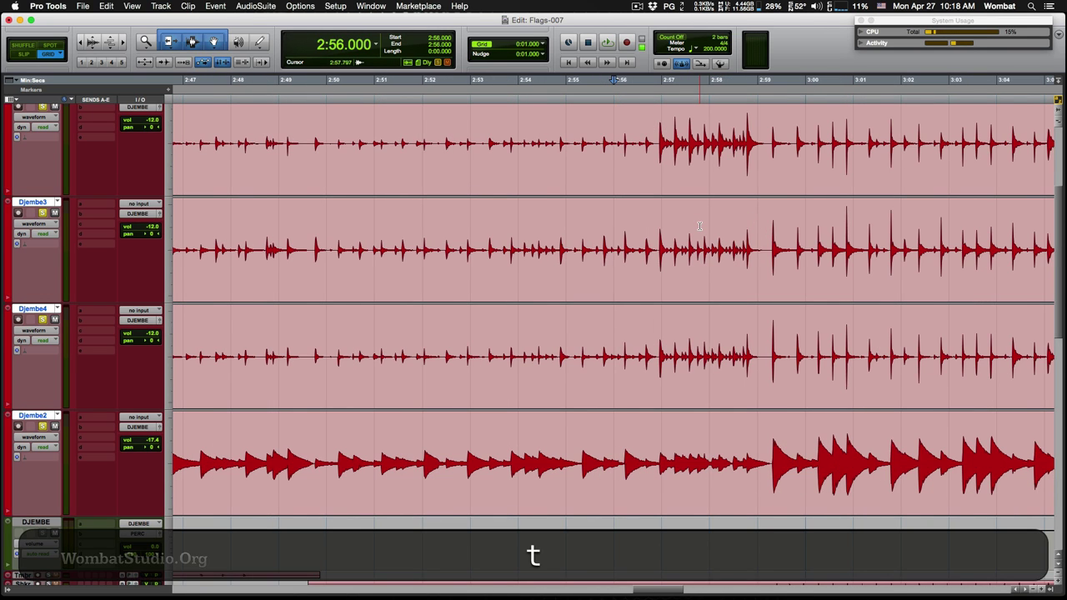
key("t")
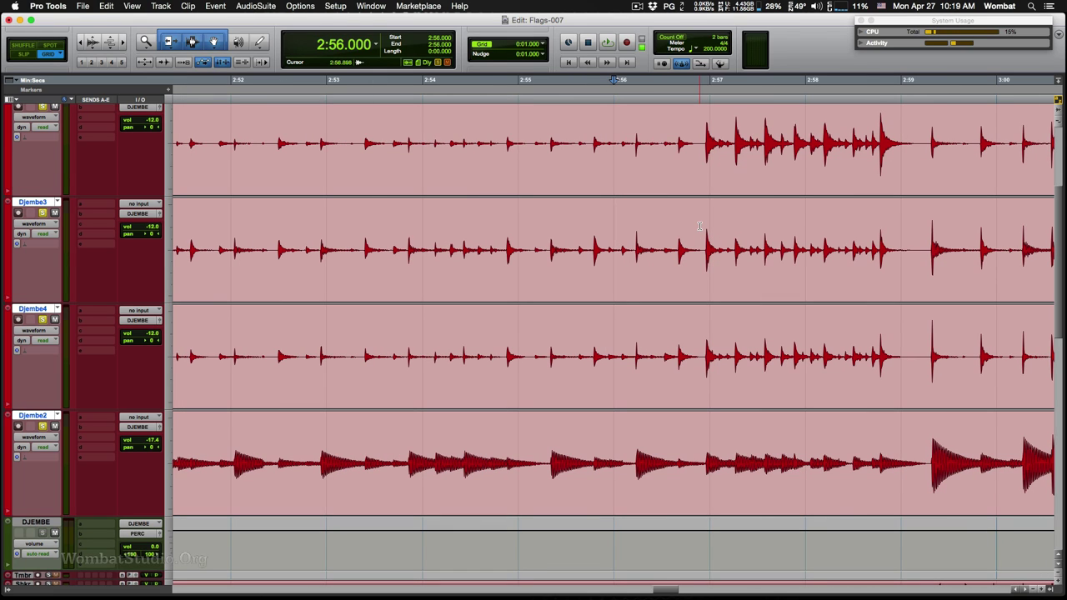
key("t")
key("t")
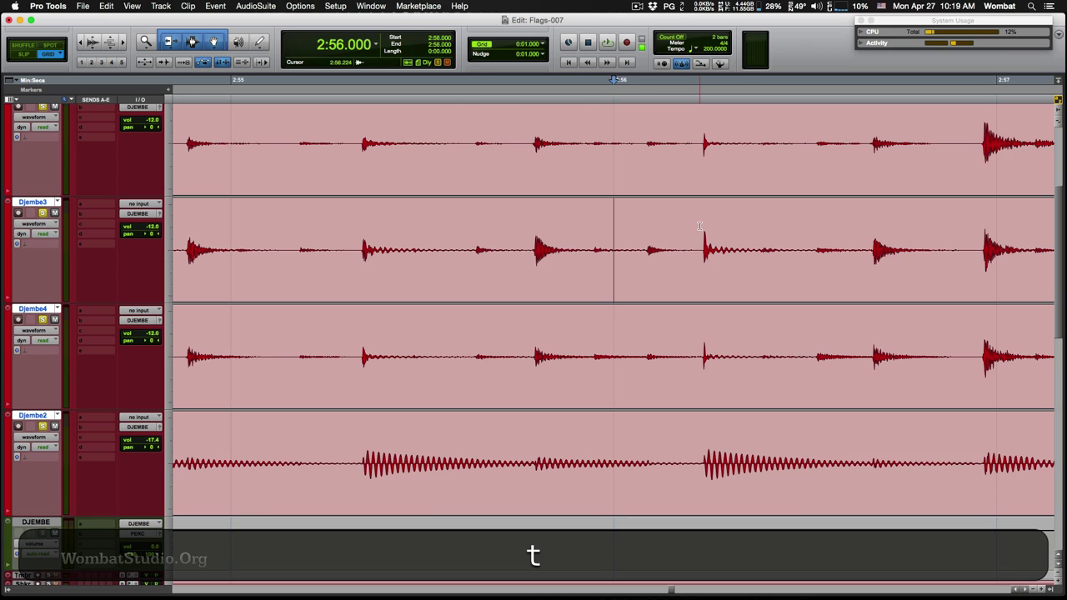
key("t")
key("t")
key("t")
key("t")
key("t")
key("r")
key("r")
key("r")
key("r")
key("r")
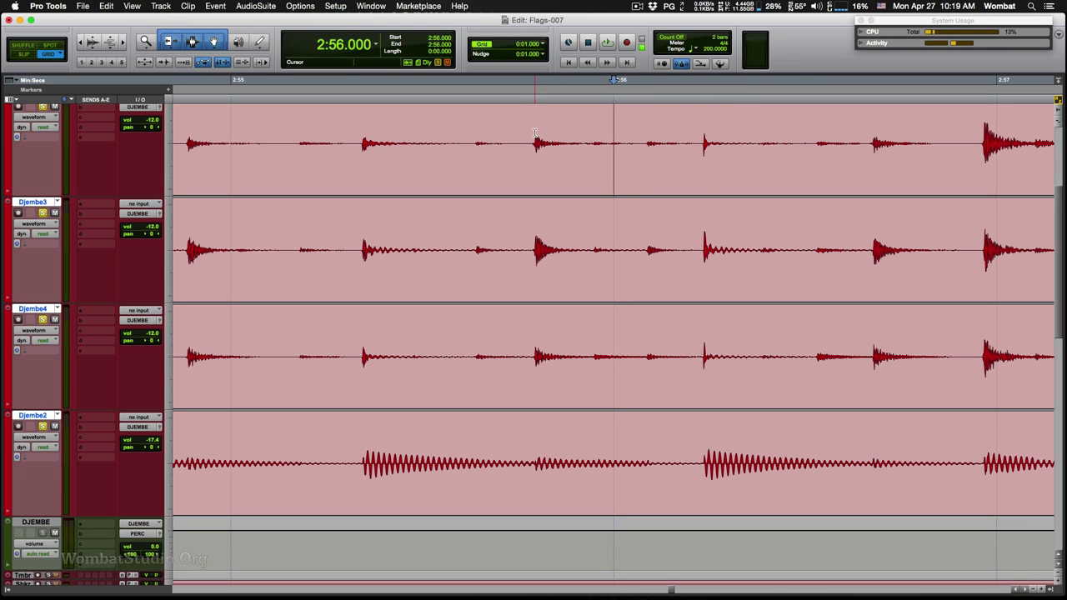
Place the cursor on the Djembe1 hit at 2:55.795 and compare the timing and phase of the four djembe waveforms there
left_click(535, 131, "super")
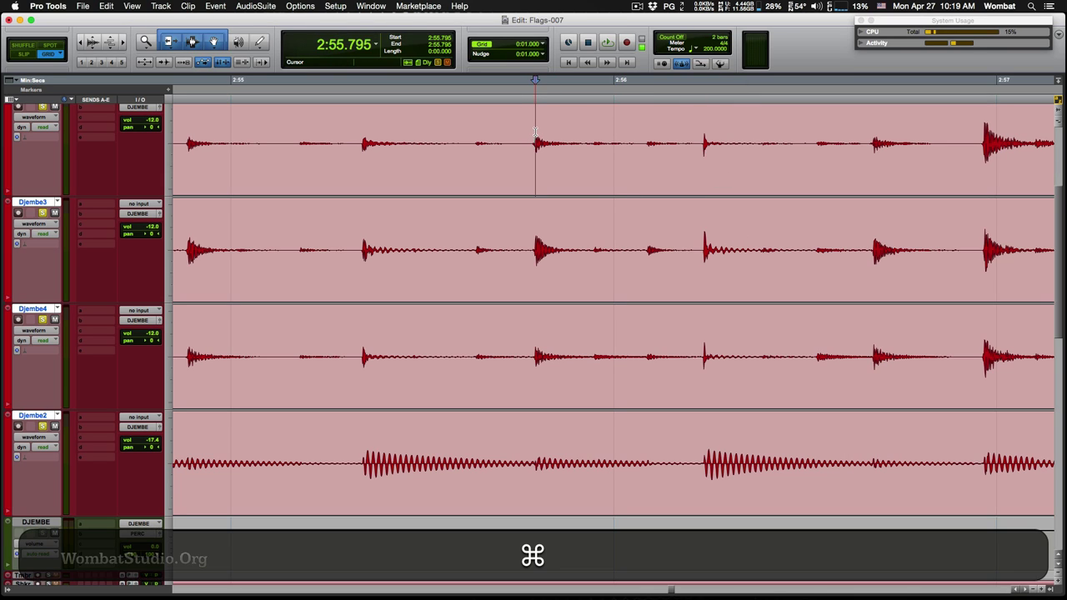
key("super+t")
key("t")
key("t")
key("t")
key("t")
key("t")
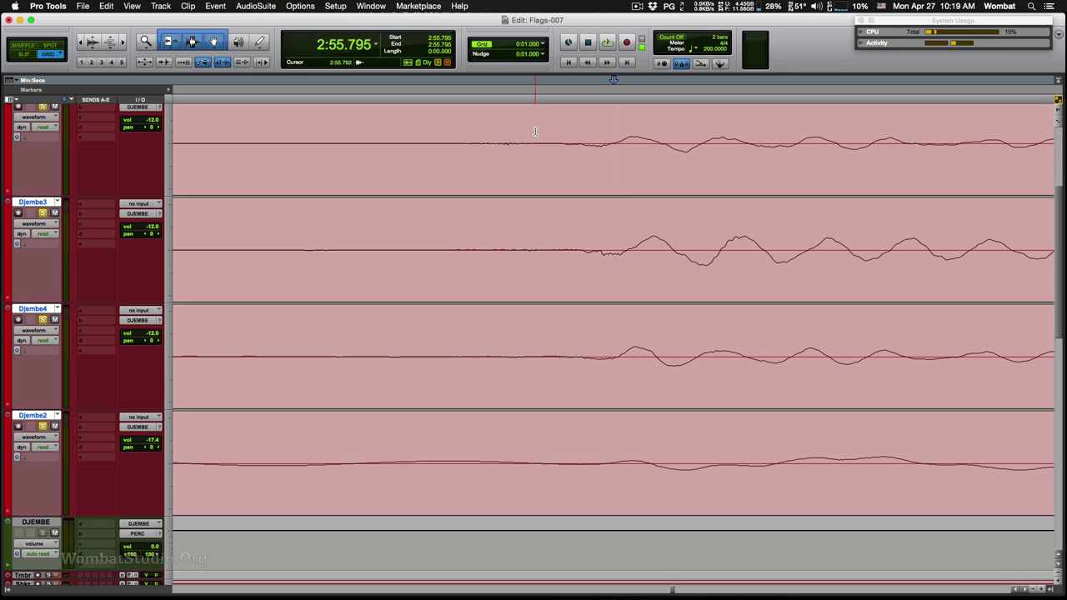
key("super")
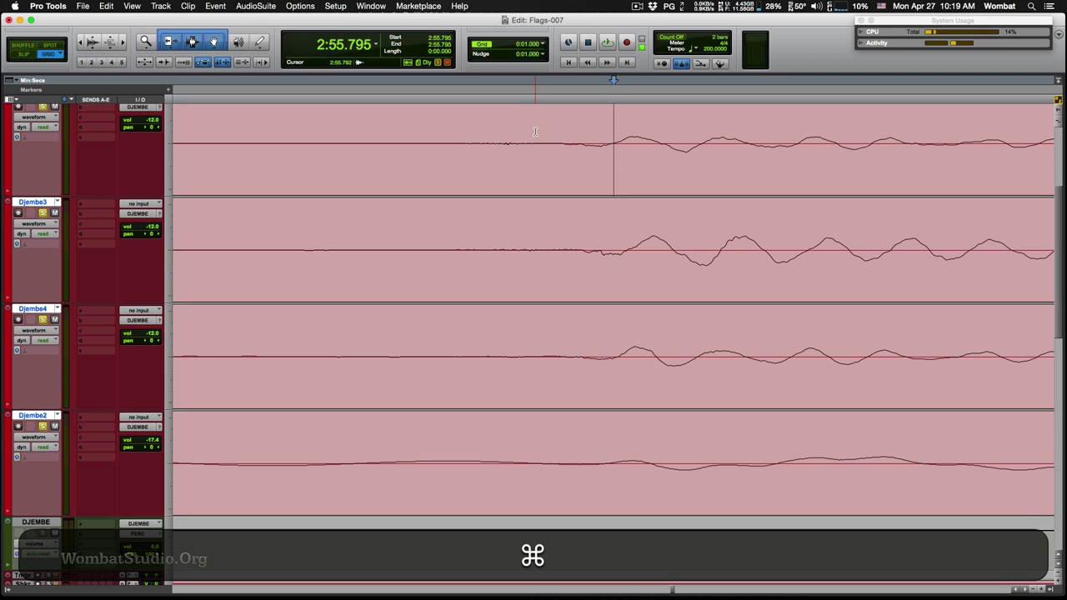
key("r")
key("r")
key("r")
key("r")
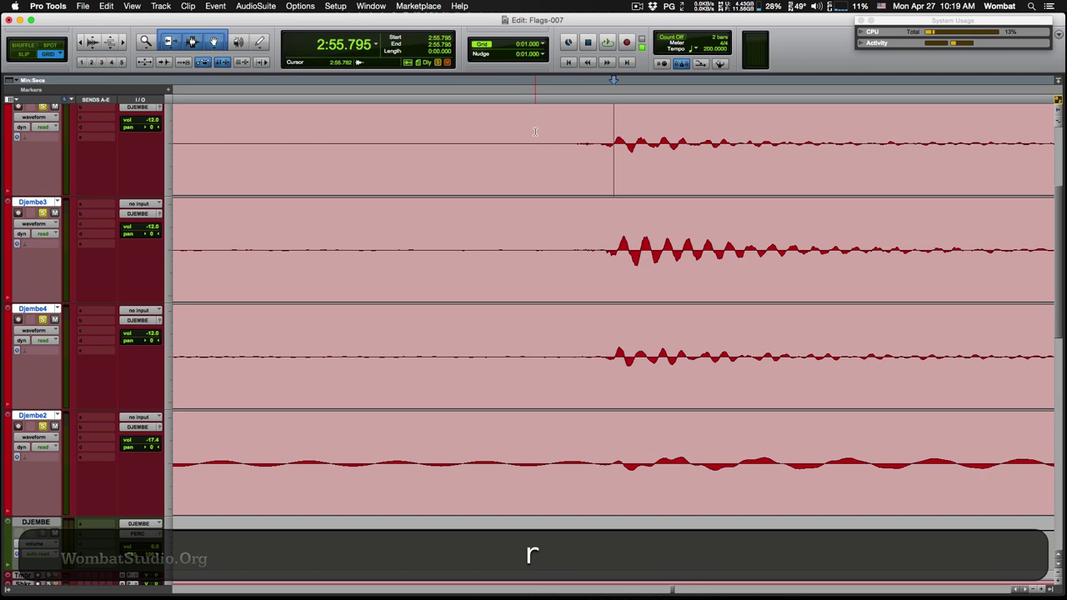
key("r")
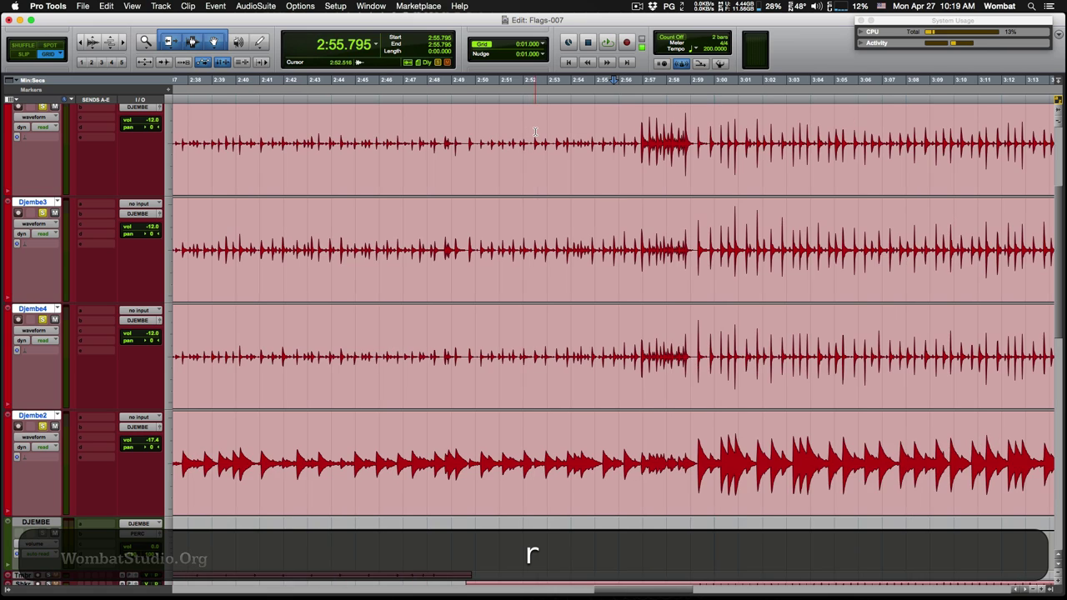
key("r")
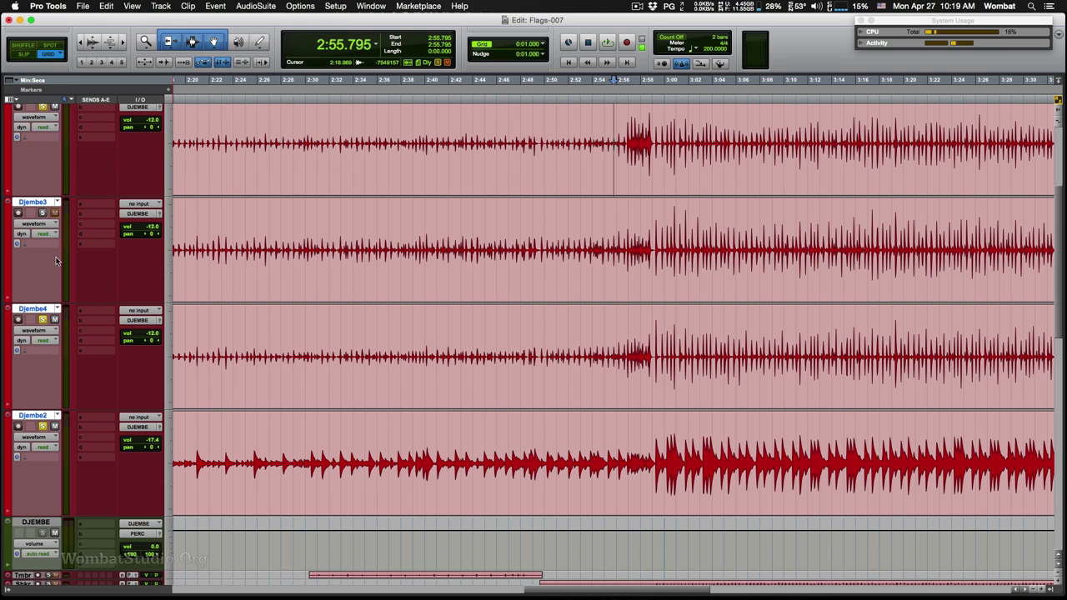
Unsolo and mute Djembe3 and Djembe4, and play from 2:55.795 to hear only Djembe1 with Djembe2
left_click(45, 322)
key("space")
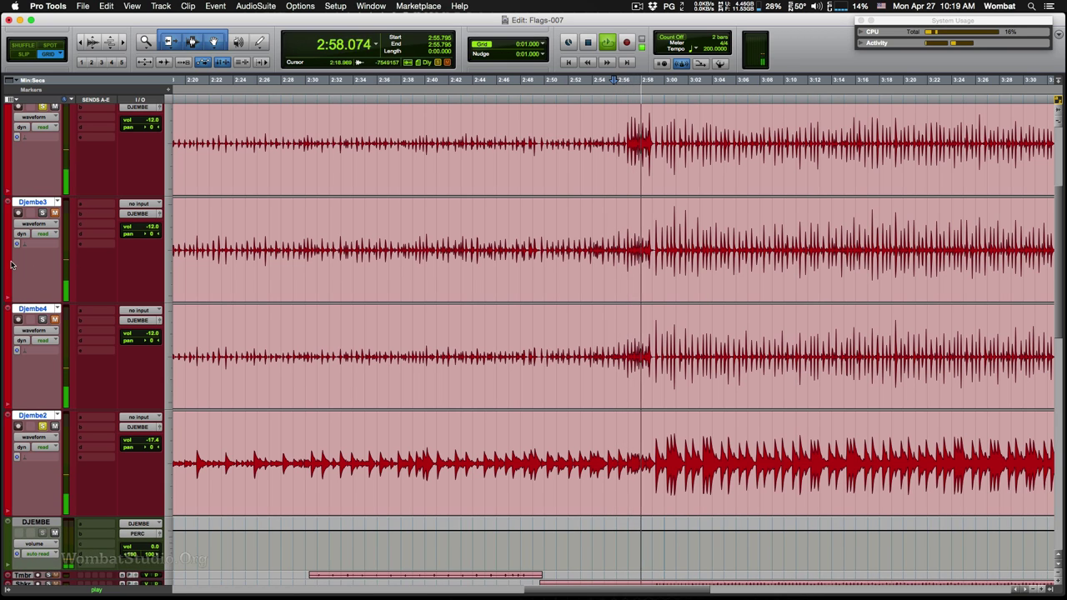
Return to the mixer and insert FabFilter Pro-Q 2 (mono) in insert slot F of Djembe1
key("super+equal")
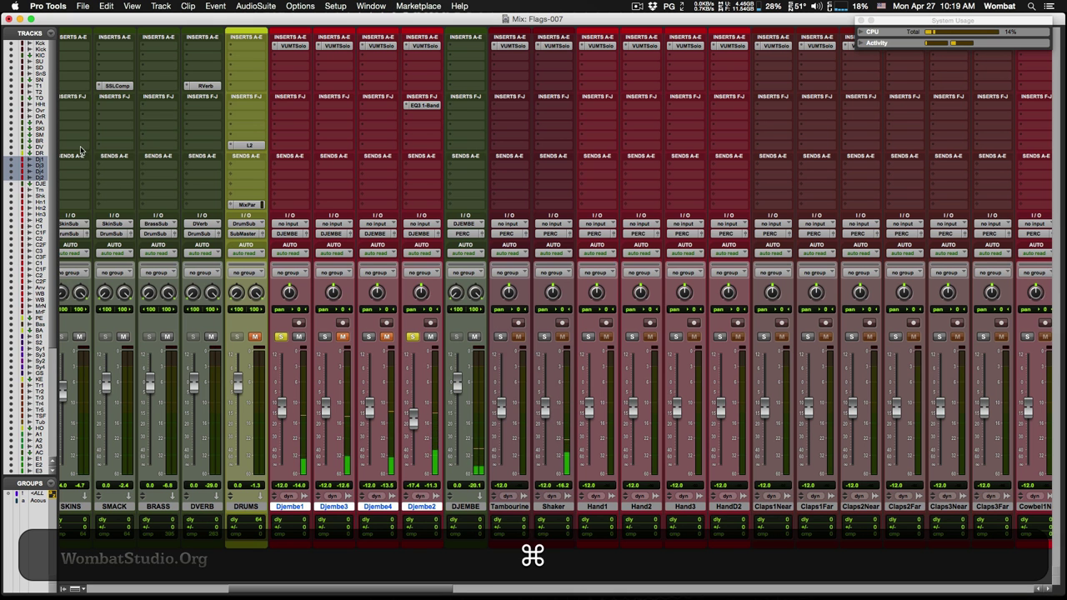
left_click(305, 110)
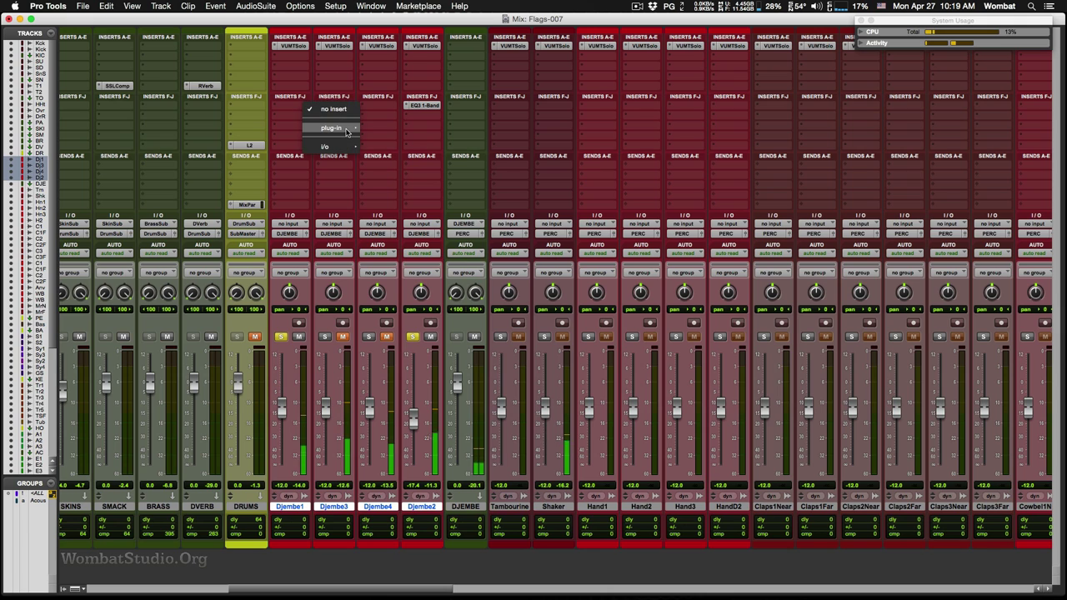
mouse_move(334, 127)
mouse_move(448, 136)
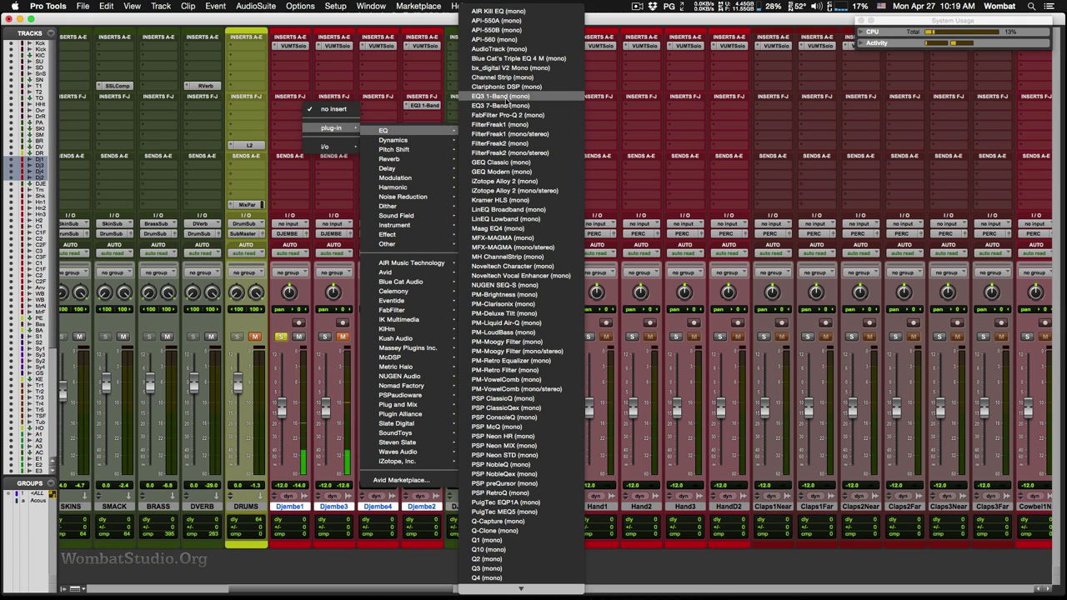
left_click(506, 117)
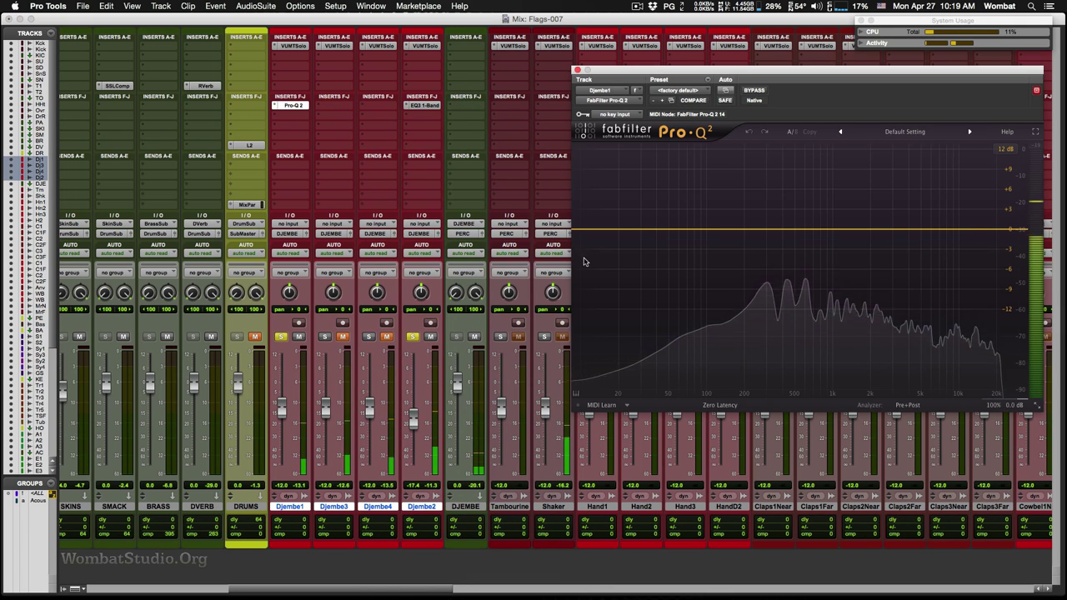
Add a 12 dB/oct low cut just below 100 Hz and a widened bell boost of about 4 dB near 1757 Hz to Djembe1's EQ
left_click(573, 231)
left_click_drag(659, 351, 666, 346)
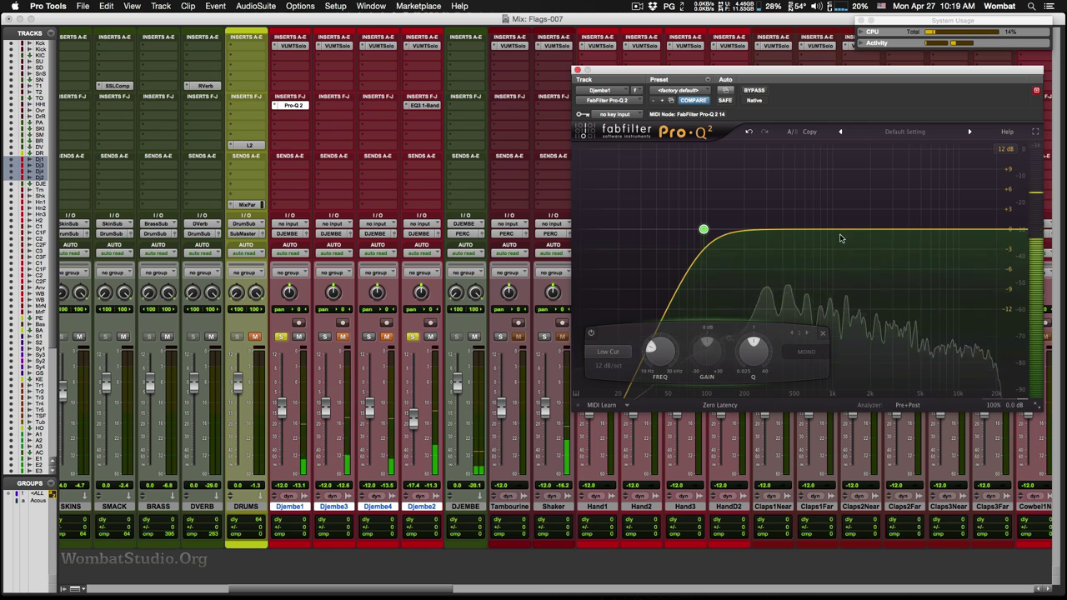
left_click_drag(843, 230, 864, 204)
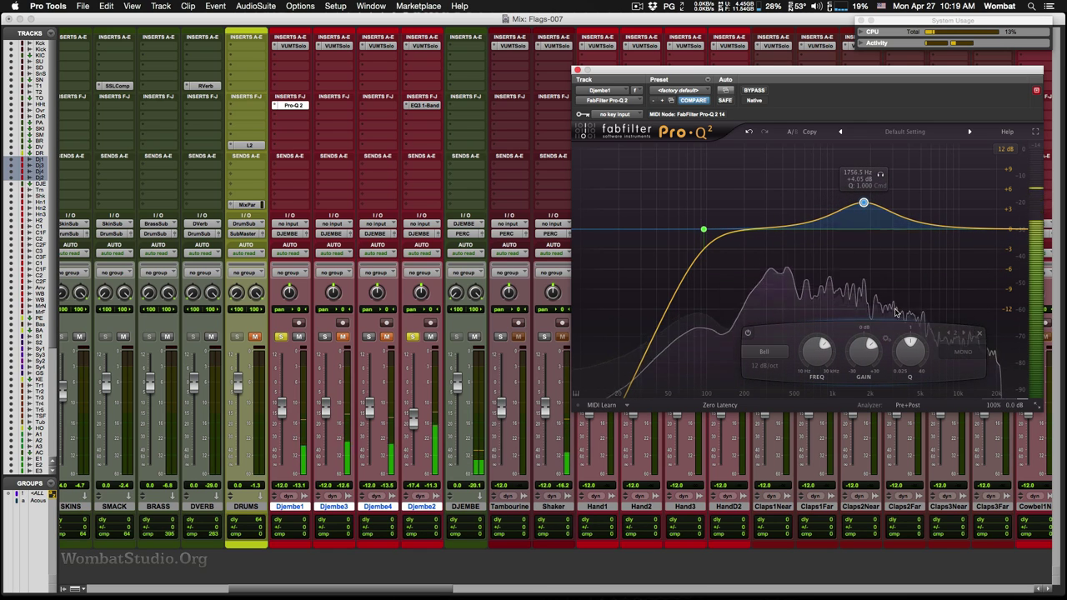
scroll(905, 348, "down", 5)
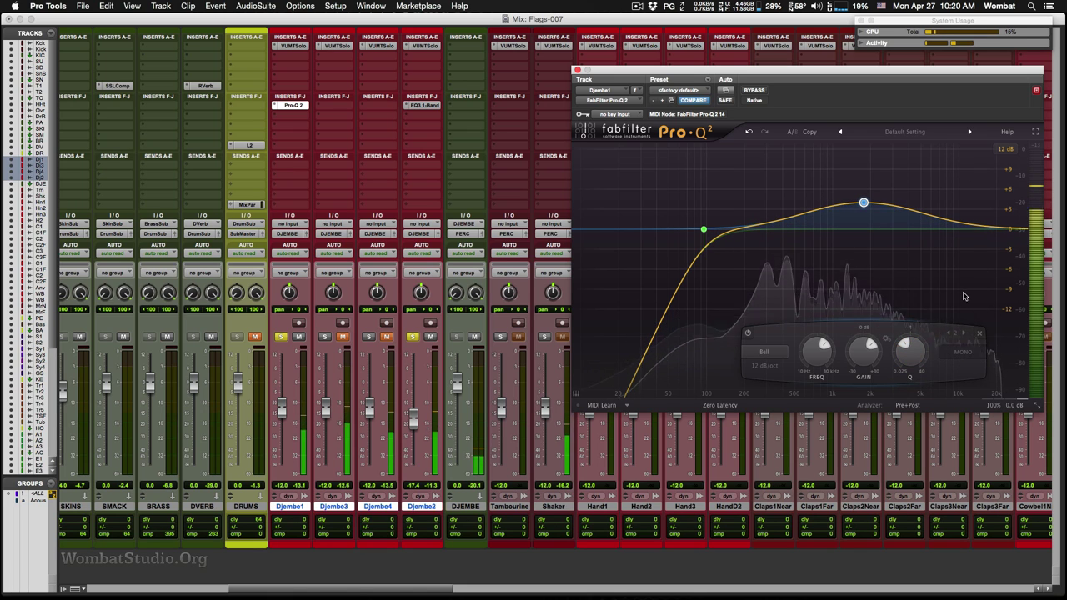
Unmute and solo Djembe4 and Djembe3 again, and lower their faders to -23.1 dB and -26.4 dB
left_click(386, 336)
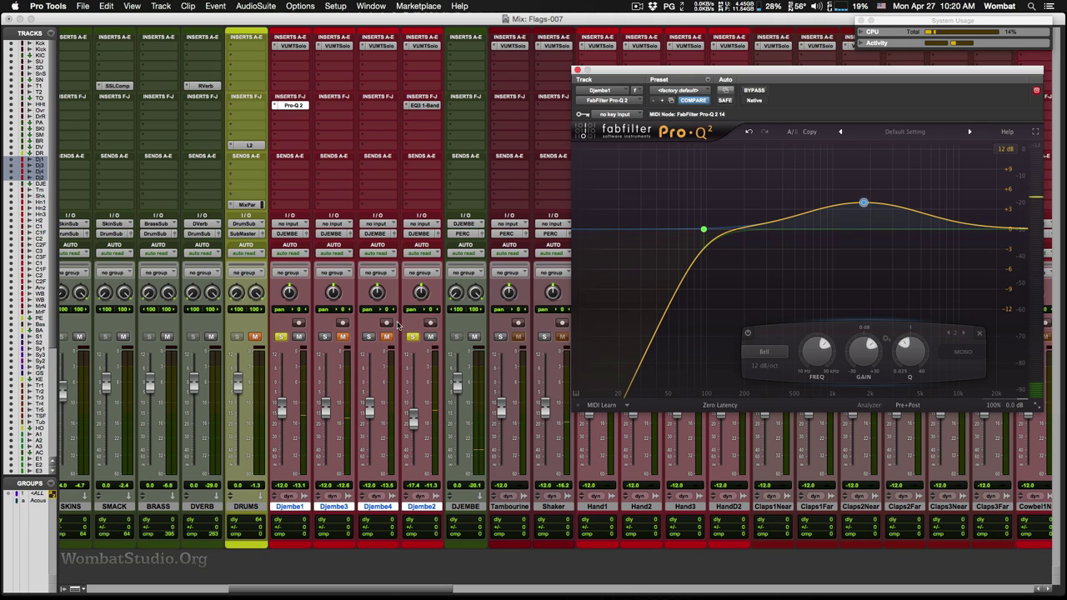
left_click(325, 338)
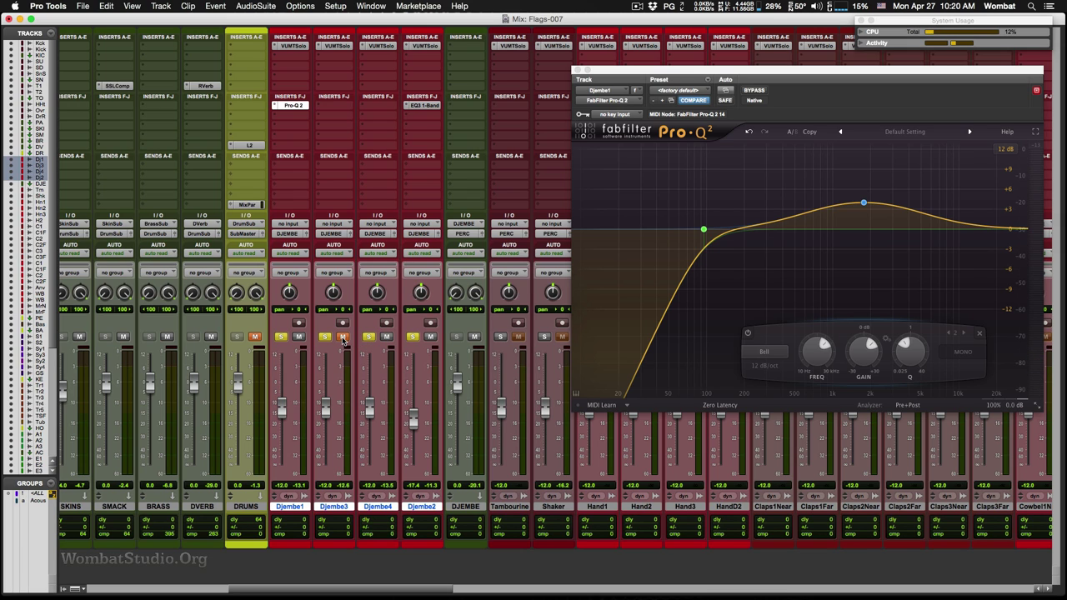
left_click(342, 337)
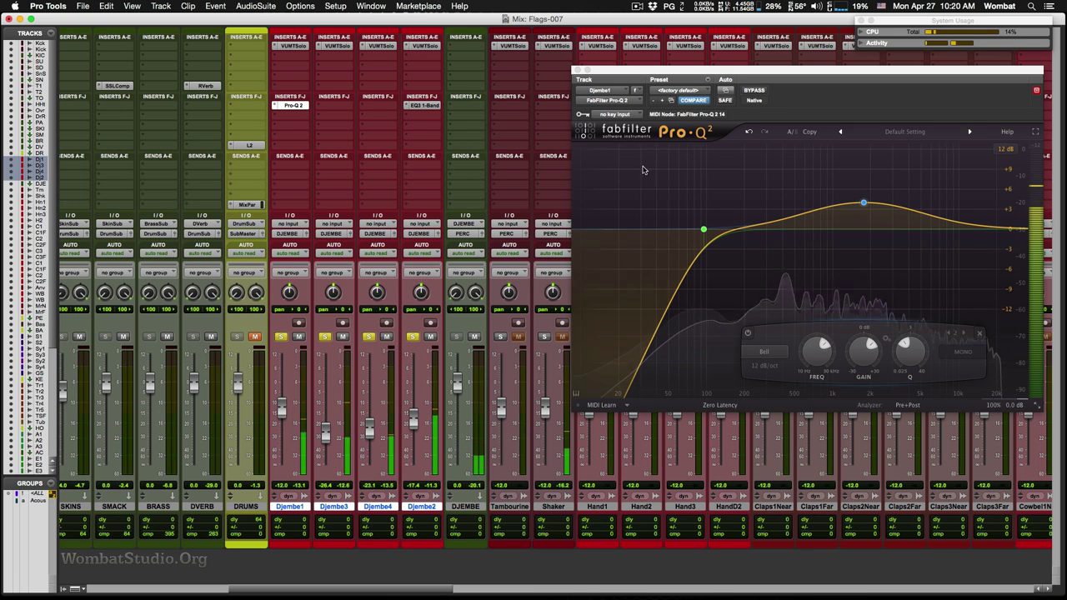
Raise the low cut on Djembe1's EQ to about 138 Hz and close the plug-in window
left_click(705, 230)
left_click_drag(704, 230, 724, 231)
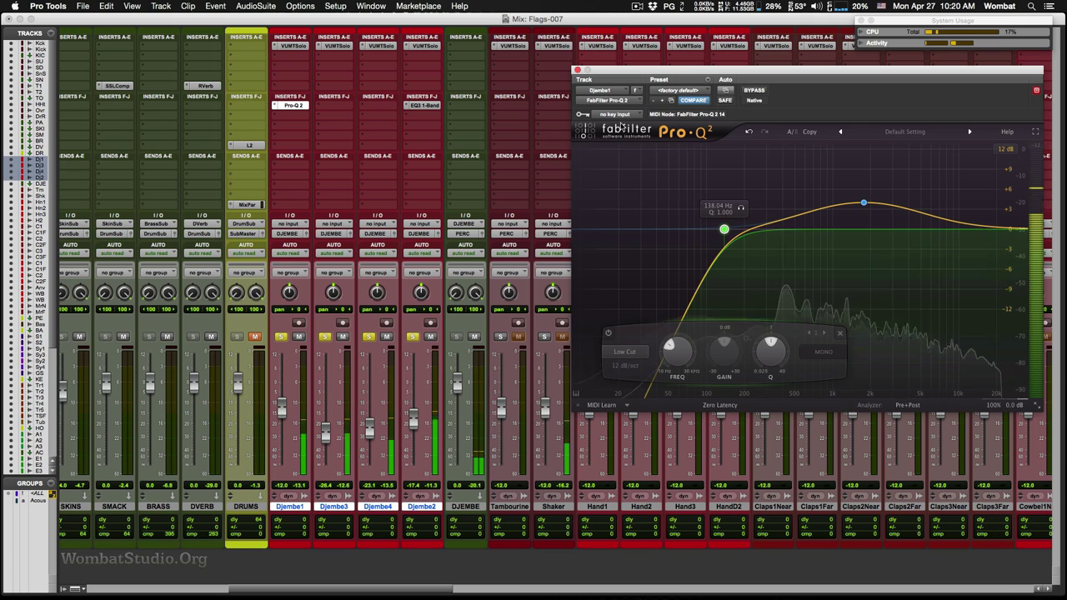
left_click(576, 70)
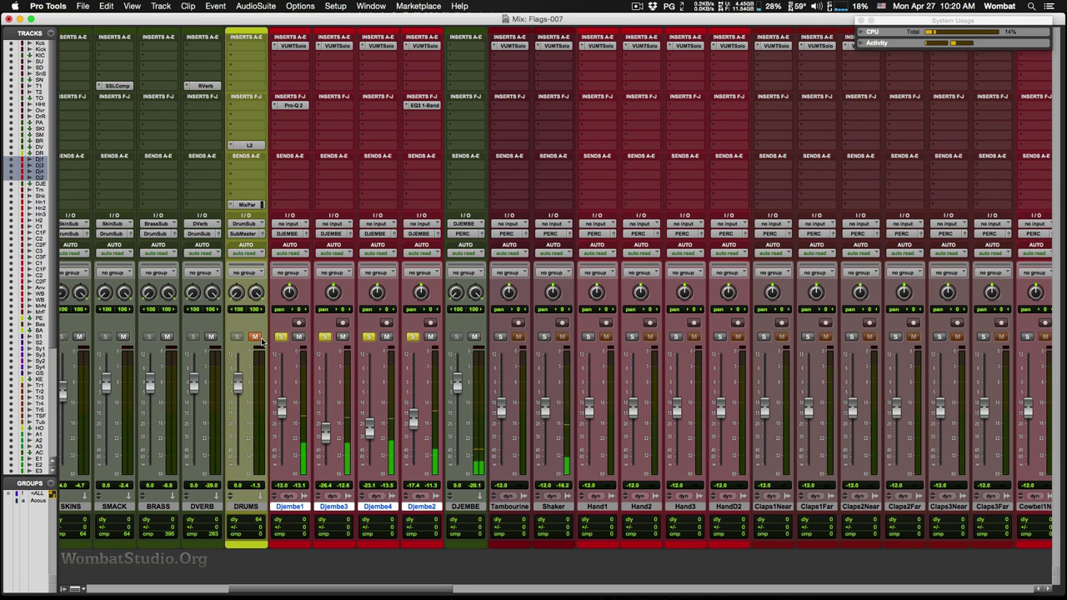
Clear all solos, unmute the DRUMS bus and play the djembes together with the drums
key("space")
left_click(412, 337, "alt")
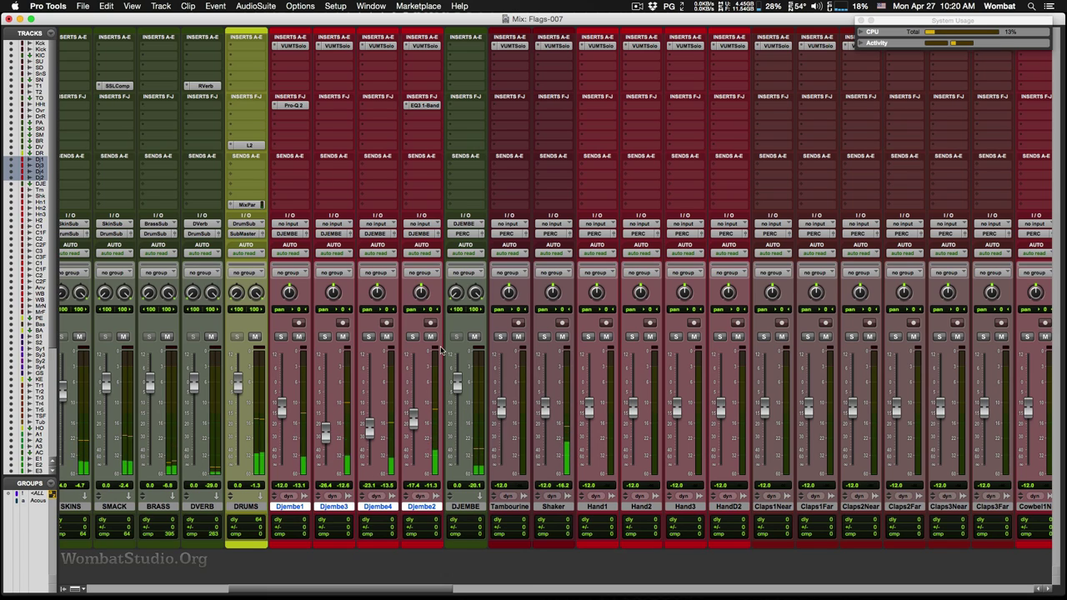
key("space")
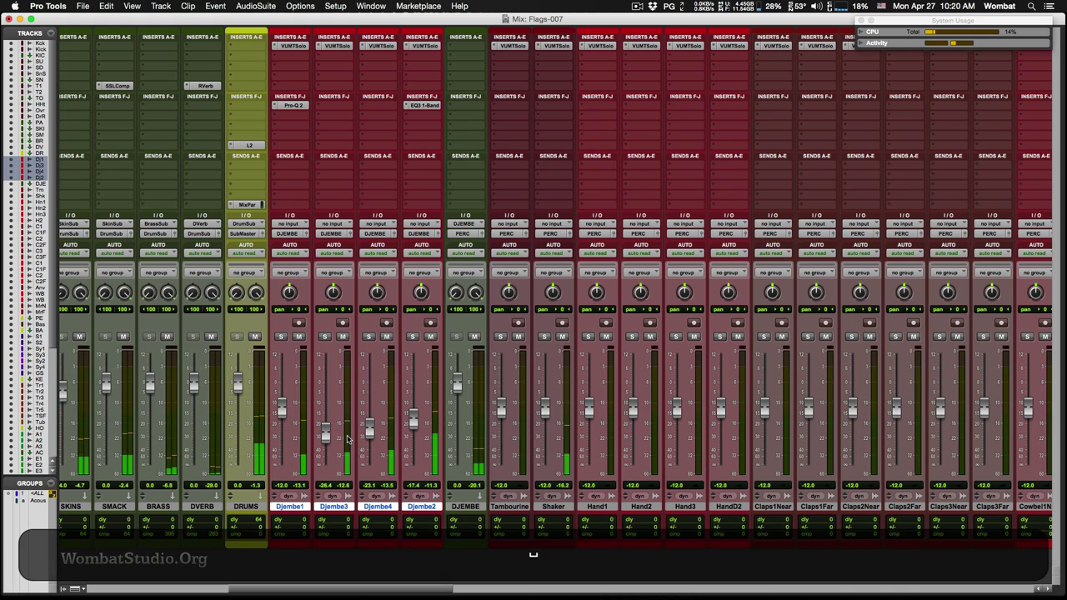
Create an Edit and Mix group named Djembe from the four selected djembe tracks, with mutes and solos linked
key("super+g")
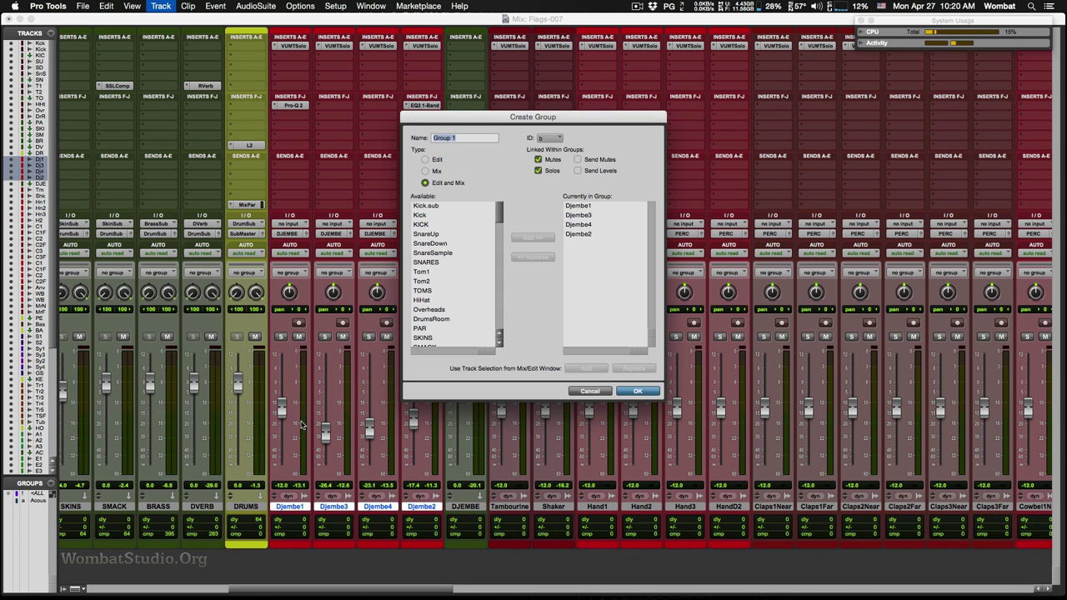
type("Djembe")
left_click(637, 391)
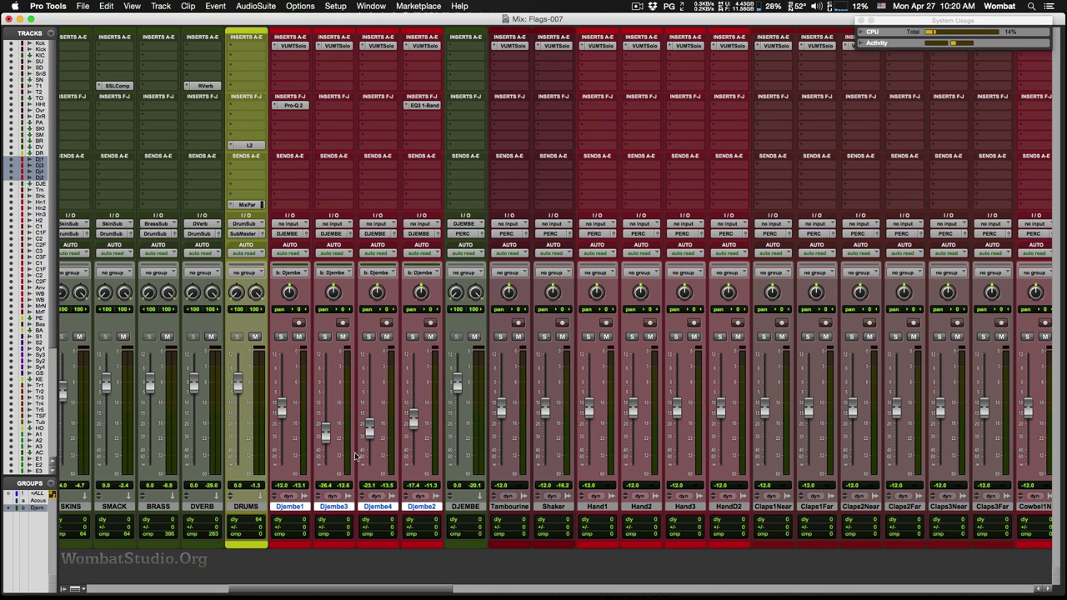
Raise the grouped djembe faders during playback until Djembe1 sits at about -2.8 dB and Djembe2 at about -8 dB
left_click_drag(414, 420, 417, 404)
key("space")
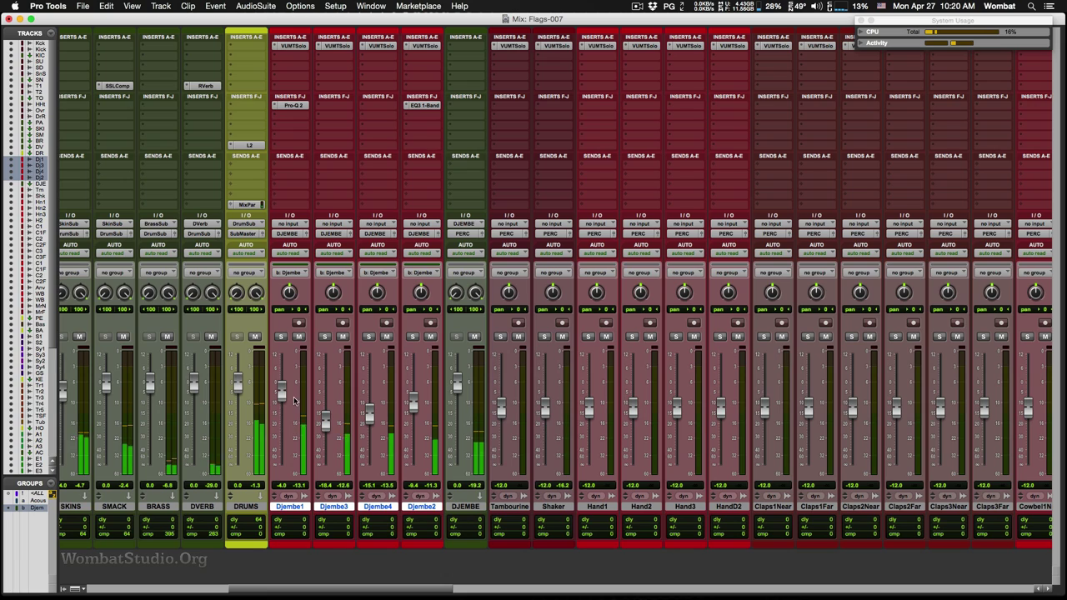
left_click_drag(283, 395, 282, 389)
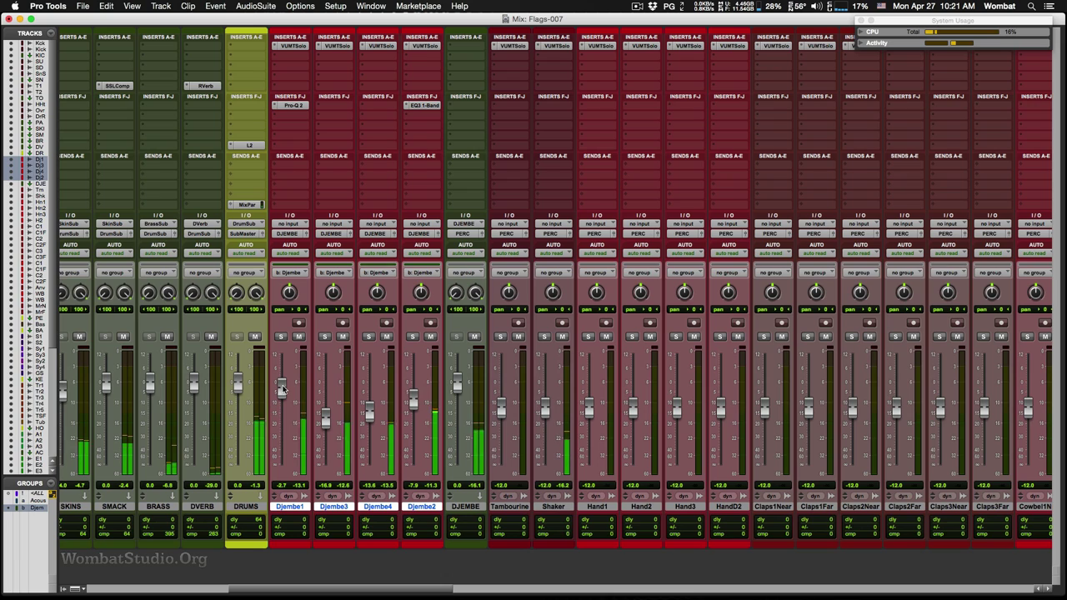
Switch to the Edit window, shrink all tracks to their smallest height, fit the whole session in the timeline and stop playback
key("super")
key("super+equal")
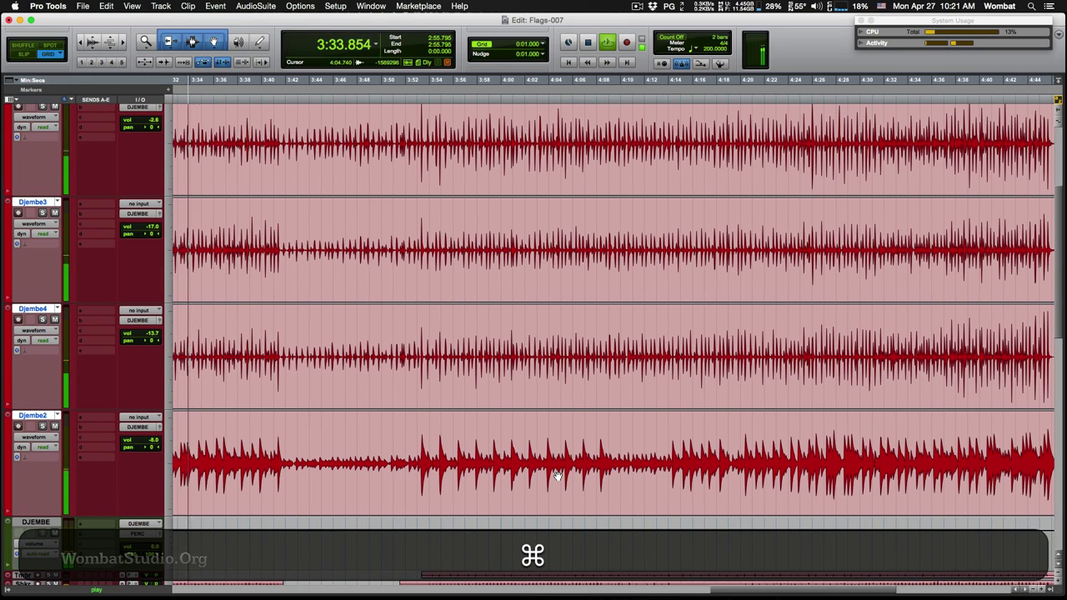
key("ctrl+alt+super+Up")
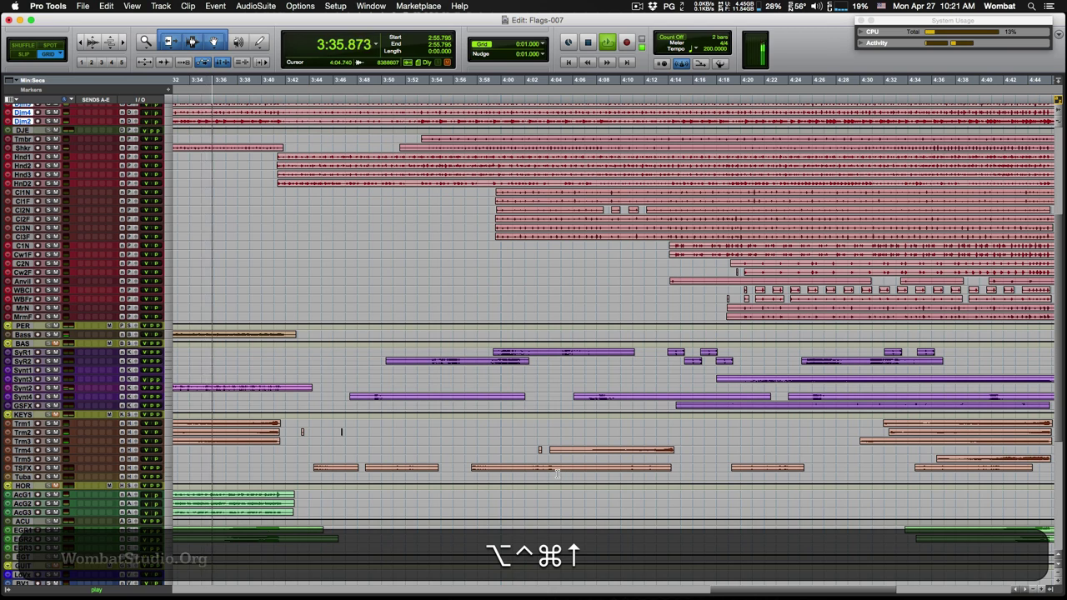
key("alt+a")
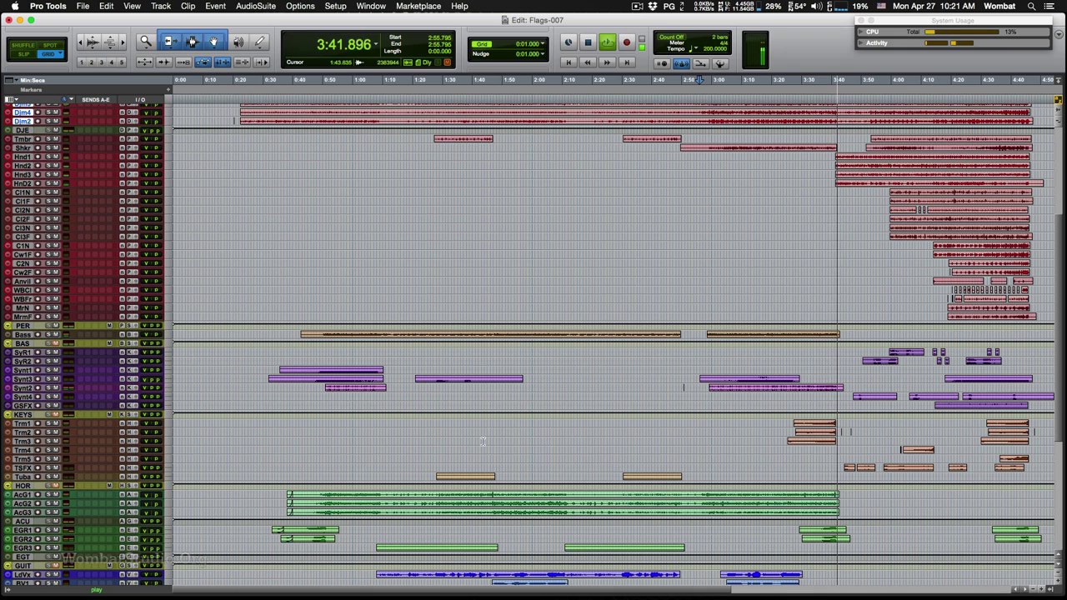
key("space")
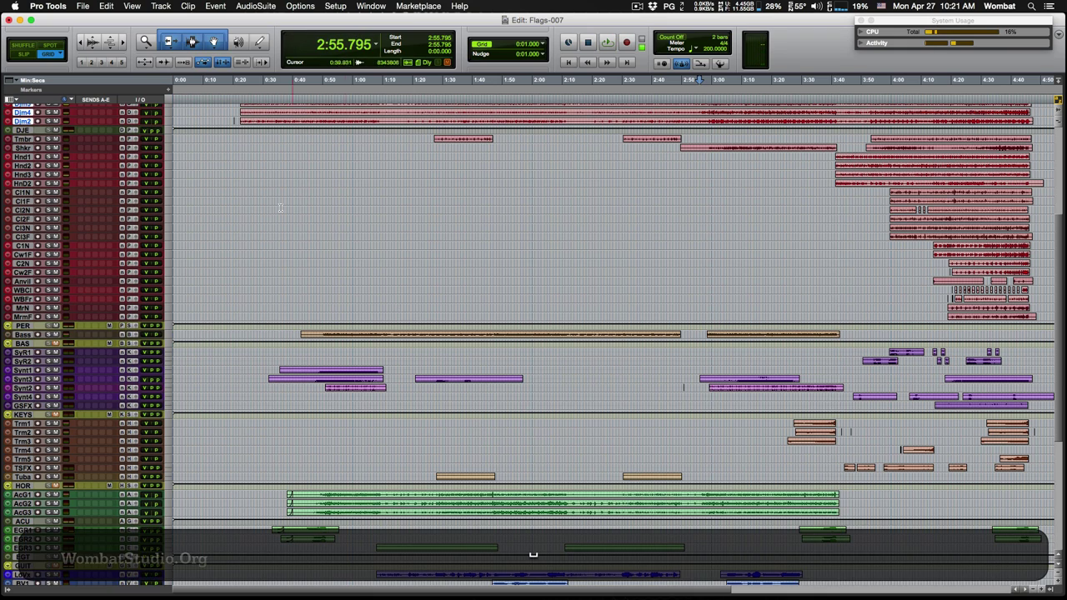
Set the playback start to 0:21.000 just before the djembe clips begin, deselect all tracks and start playback
scroll(241, 233, "up", 5)
left_click(234, 275)
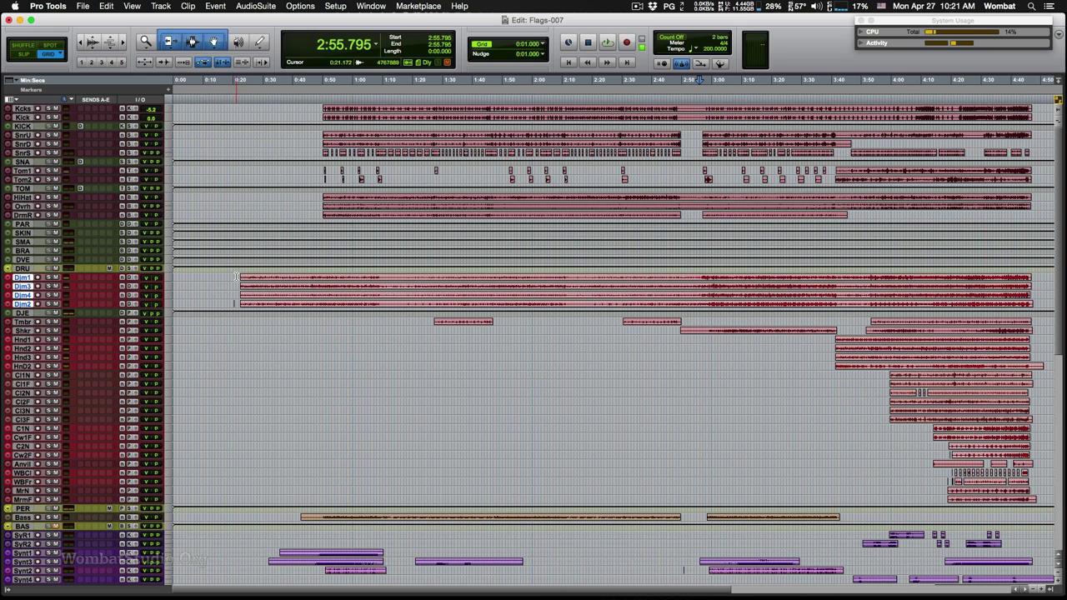
left_click(25, 304, "alt")
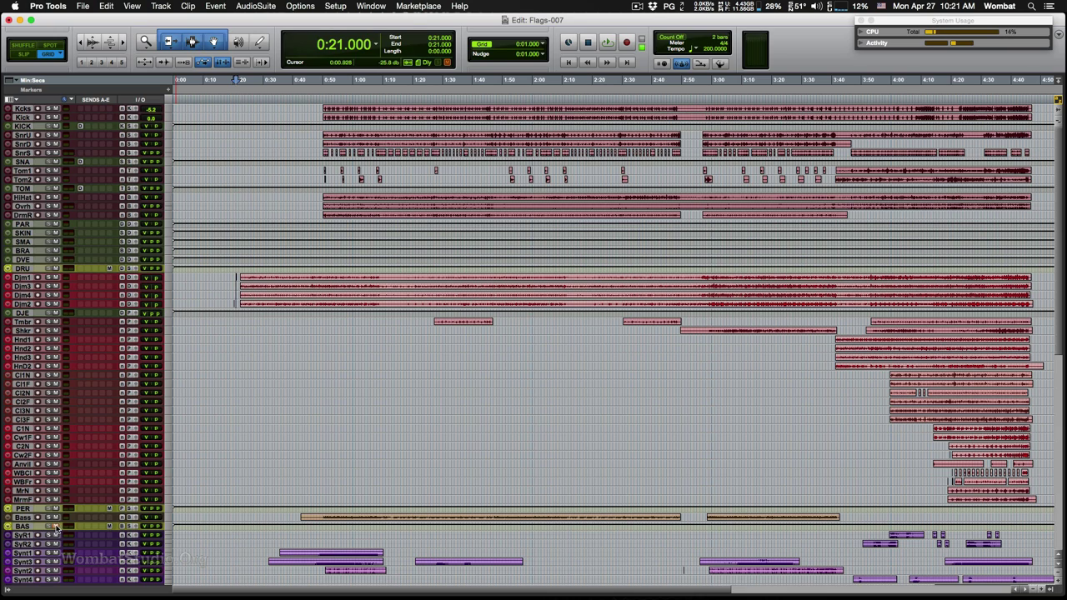
scroll(148, 414, "down", 10)
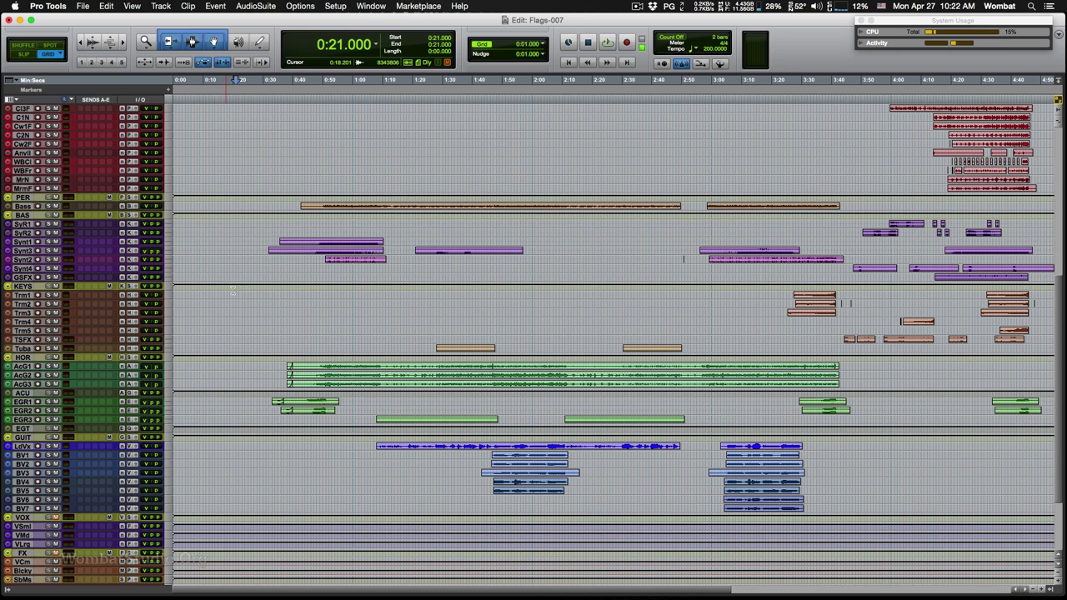
key("space")
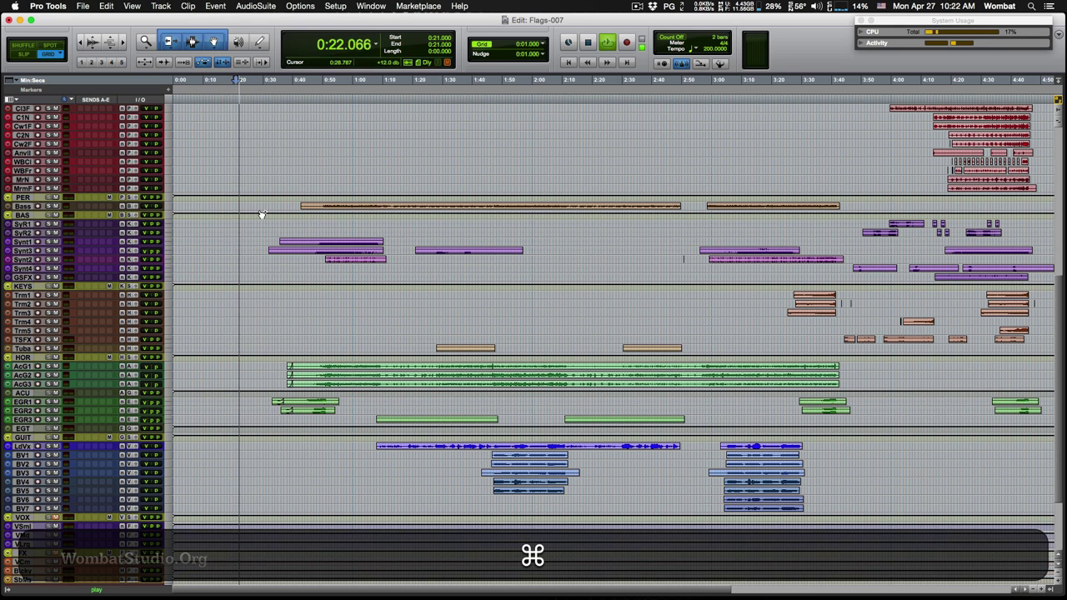
Return to the mixer, open Djembe1's Pro-Q 2 to review its EQ curve and close the plug-in again
key("super+equal")
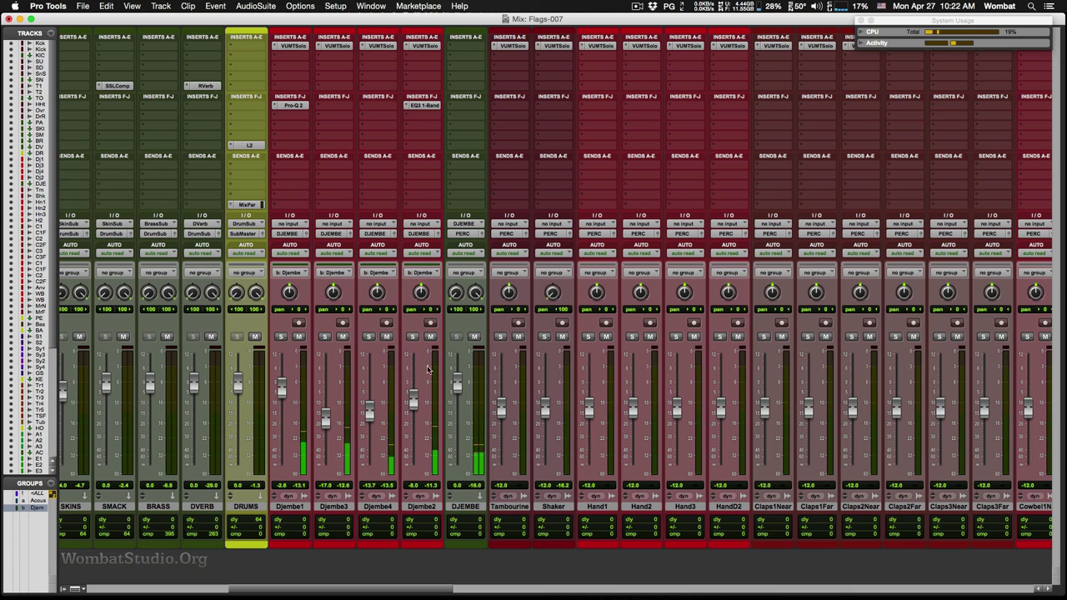
left_click(294, 105)
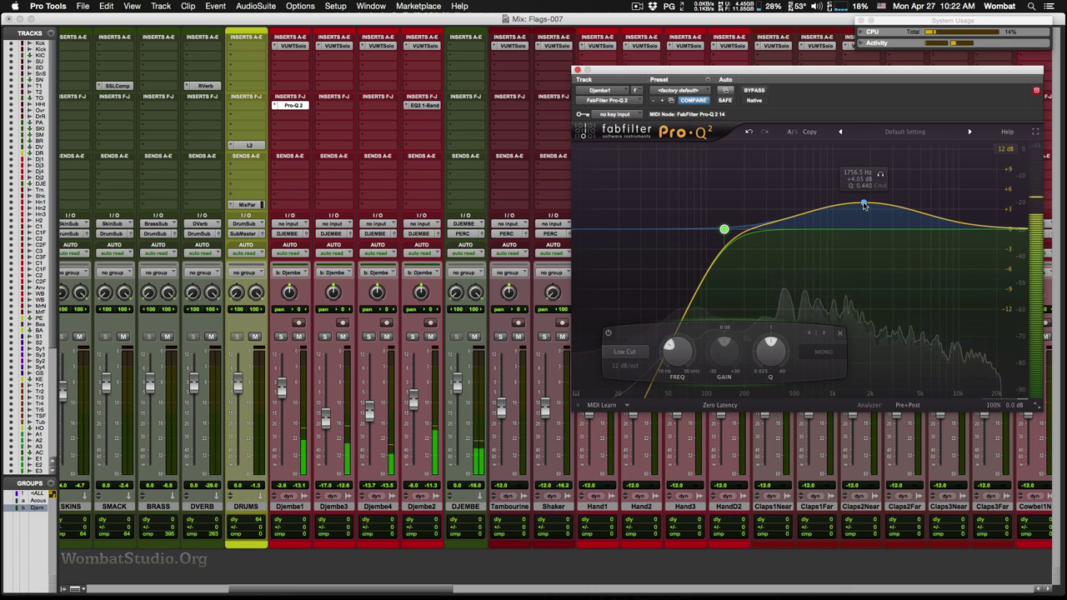
left_click(577, 70)
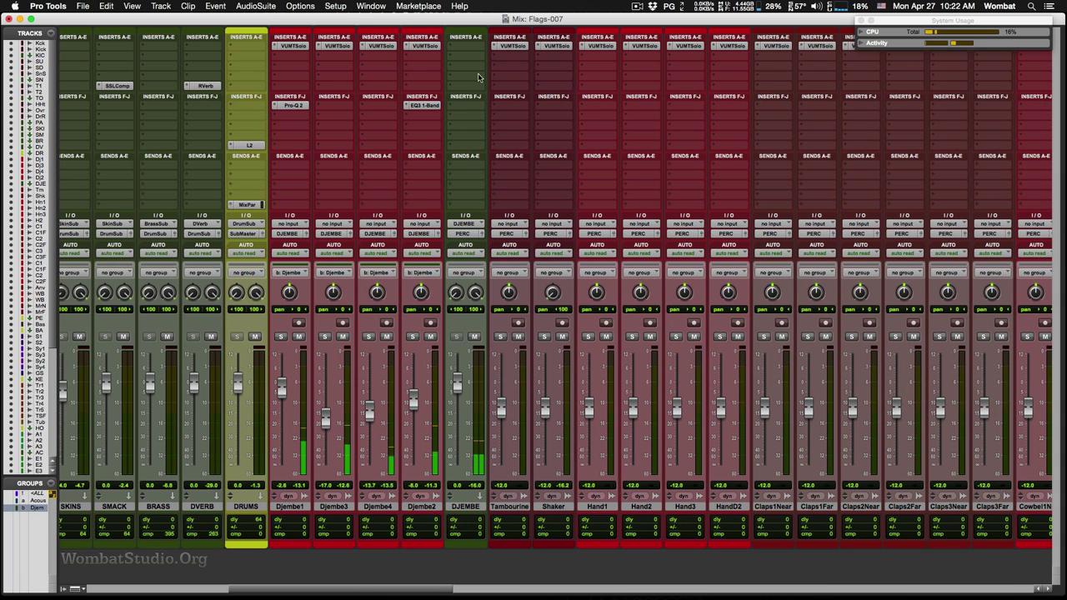
Insert the multichannel PuigTec EQP1A (stereo) equalizer in insert slot F of the DJEMBE aux
left_click(472, 104)
mouse_move(538, 129)
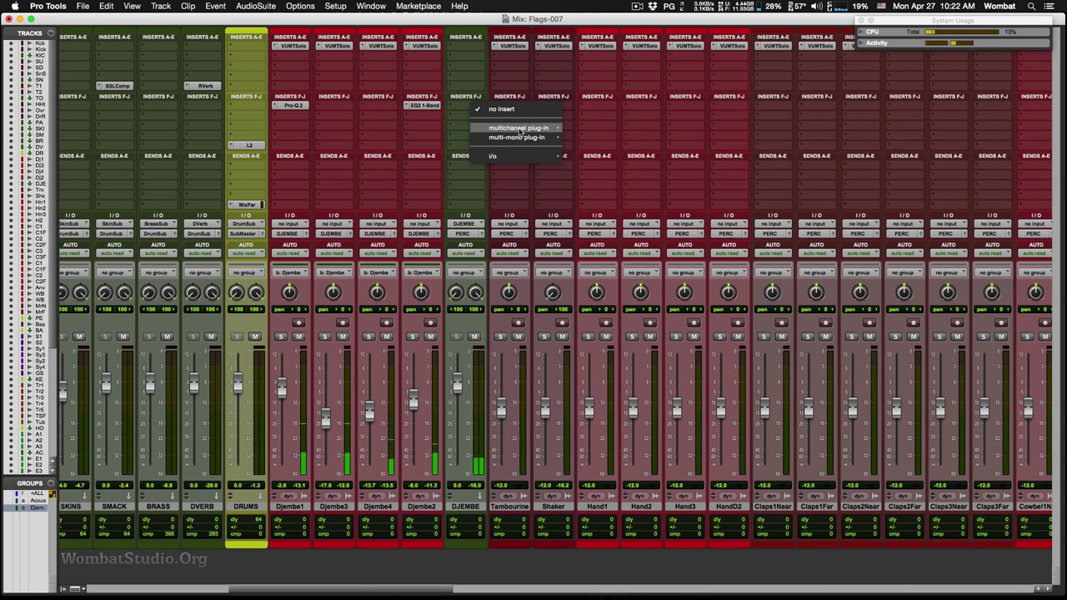
mouse_move(587, 131)
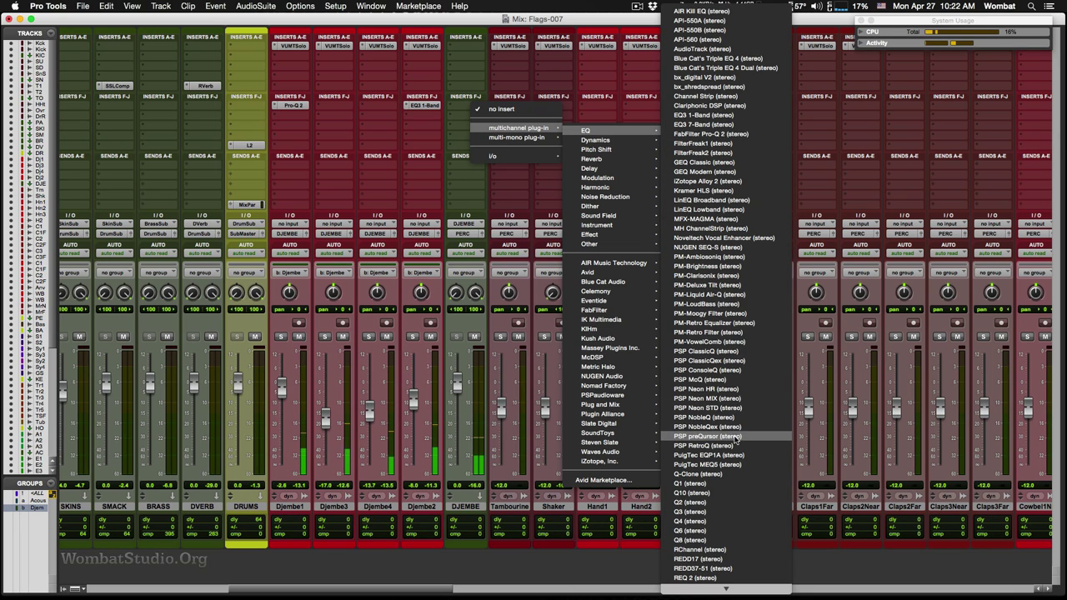
left_click(708, 455)
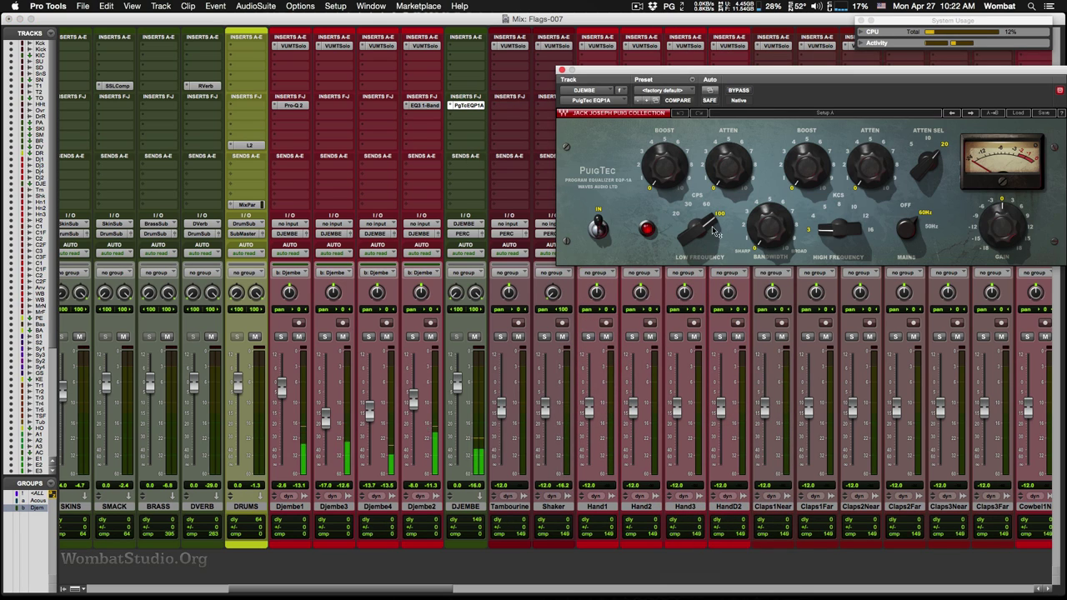
Switch the PuigTec's mains off, set its bandwidth to 10 and high-frequency boost to 5, and move the window clear of the DJEMBE inserts
left_click(900, 207)
left_click_drag(777, 228, 806, 138)
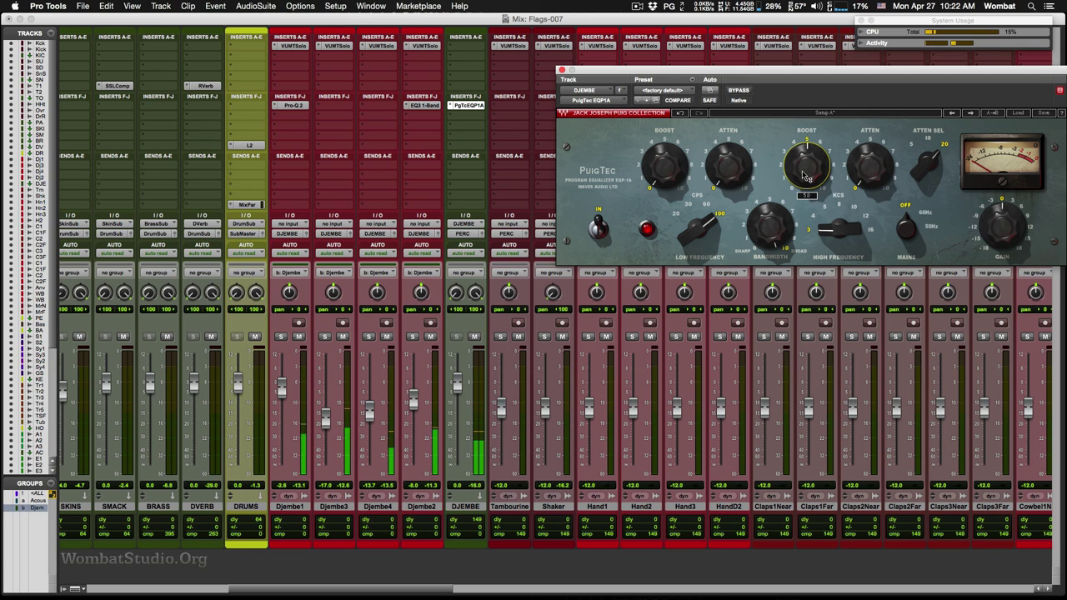
left_click_drag(708, 79, 646, 67)
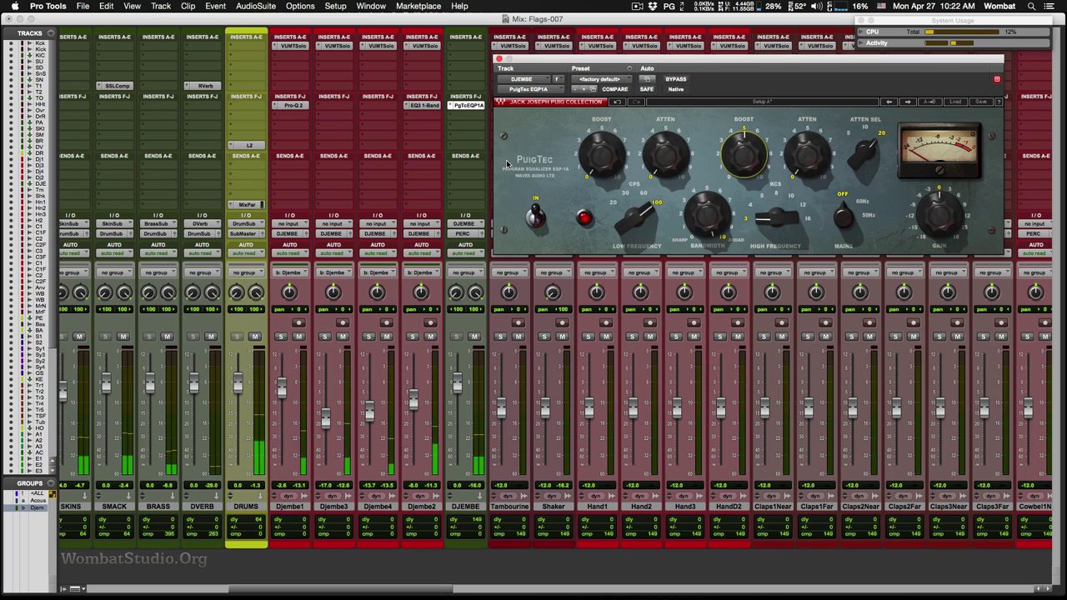
Insert the multichannel L1 limiter (stereo) in insert slot E of the DJEMBE aux, ahead of the PuigTec
left_click(466, 89)
mouse_move(533, 109)
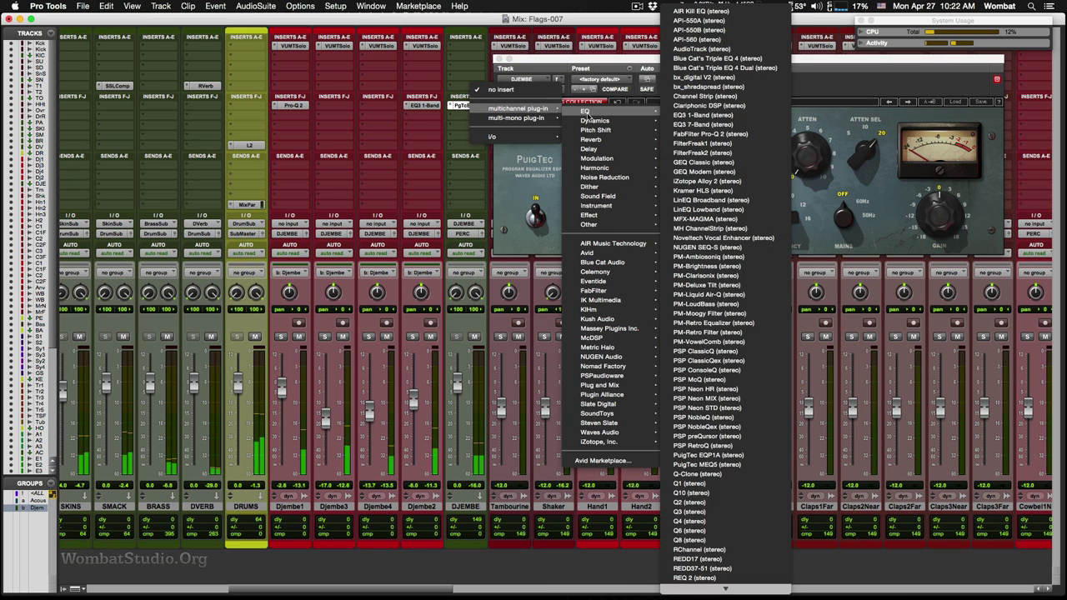
mouse_move(594, 121)
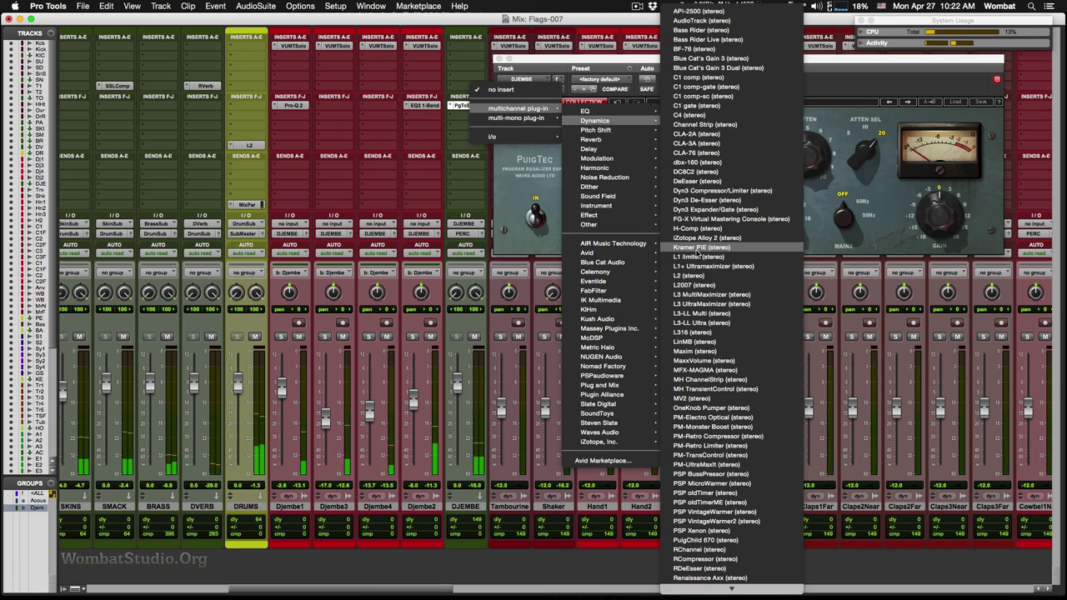
left_click(697, 257)
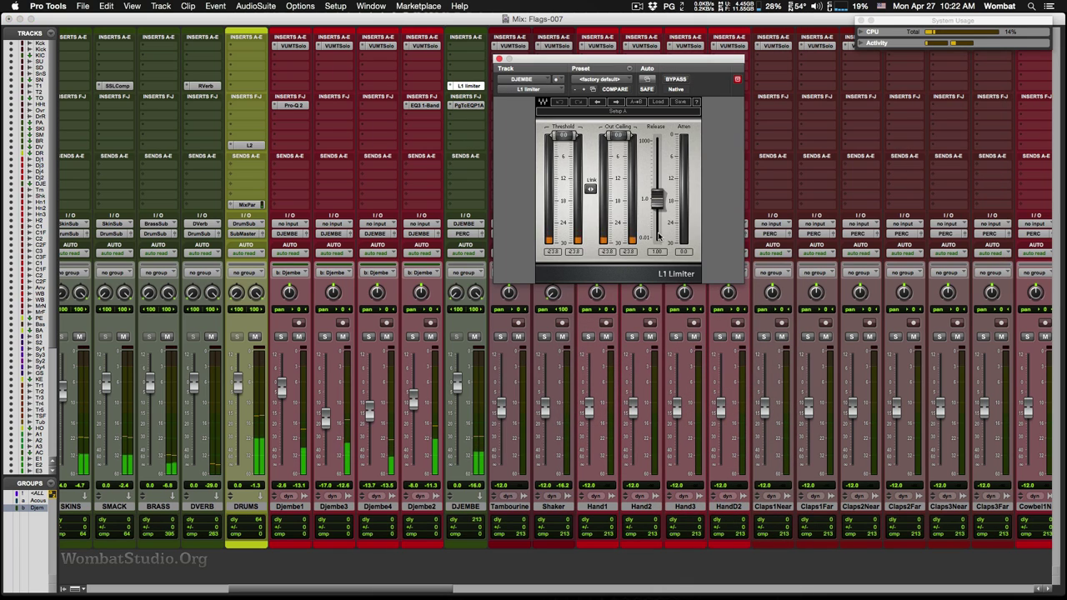
Lower the L1 limiter's threshold and output ceiling together to -27.1 dB while listening to the djembes
left_click_drag(590, 189, 591, 250)
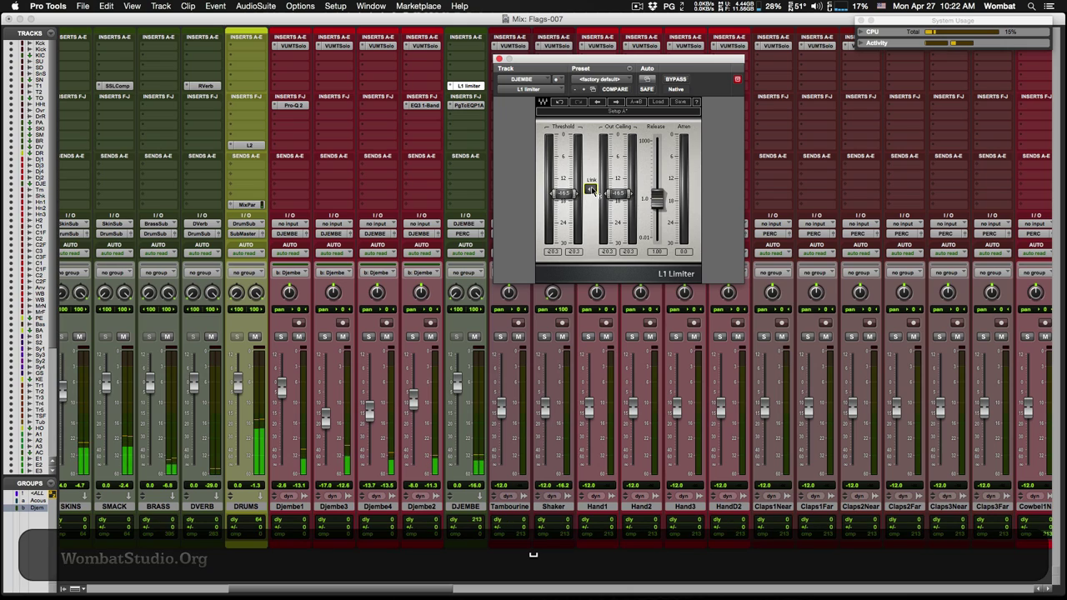
left_click_drag(590, 190, 590, 193)
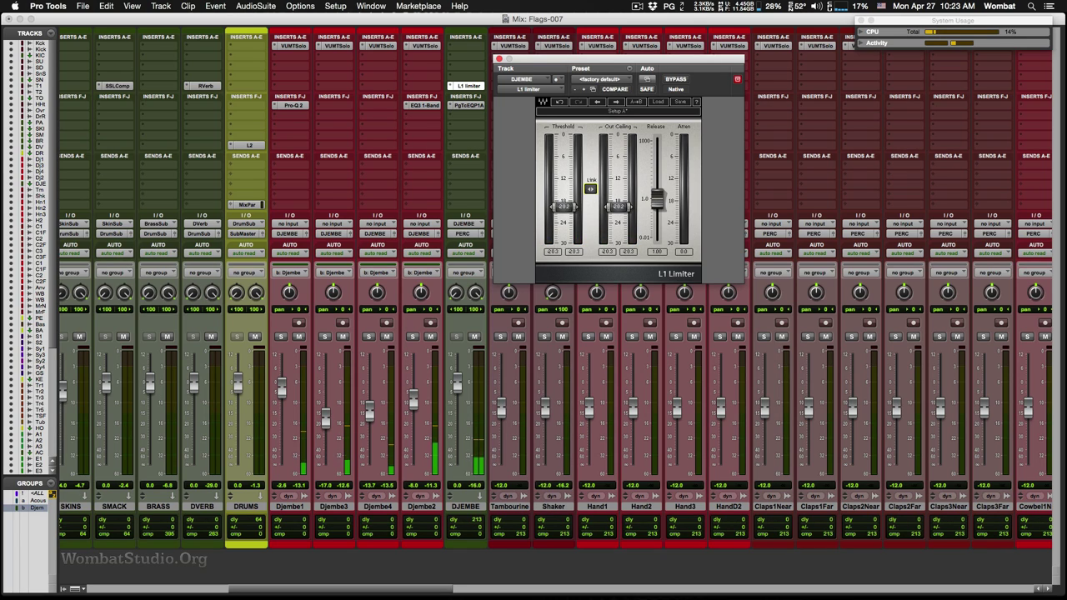
left_click_drag(590, 189, 590, 190)
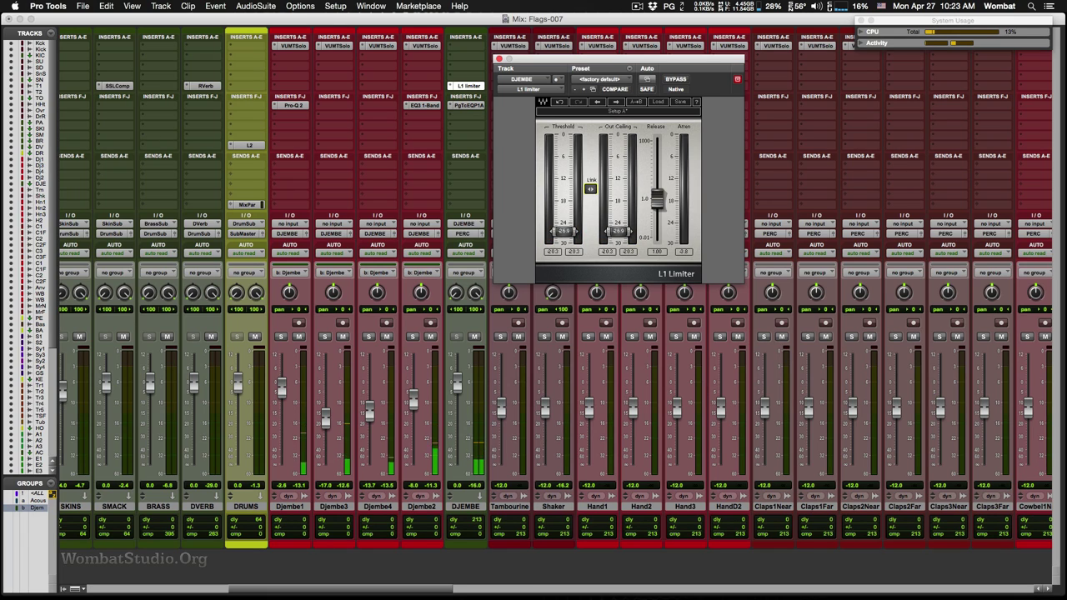
left_click_drag(590, 189, 590, 189)
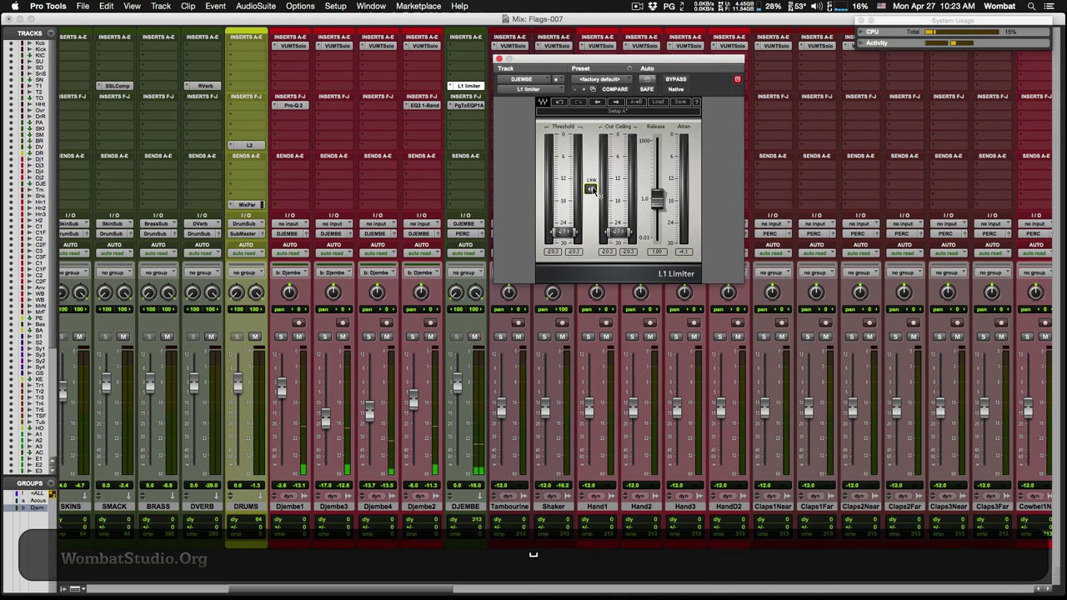
Switch to the Edit window, move the limiter window off the djembe clips and set the playback start to 2:56.000
key("super+equal")
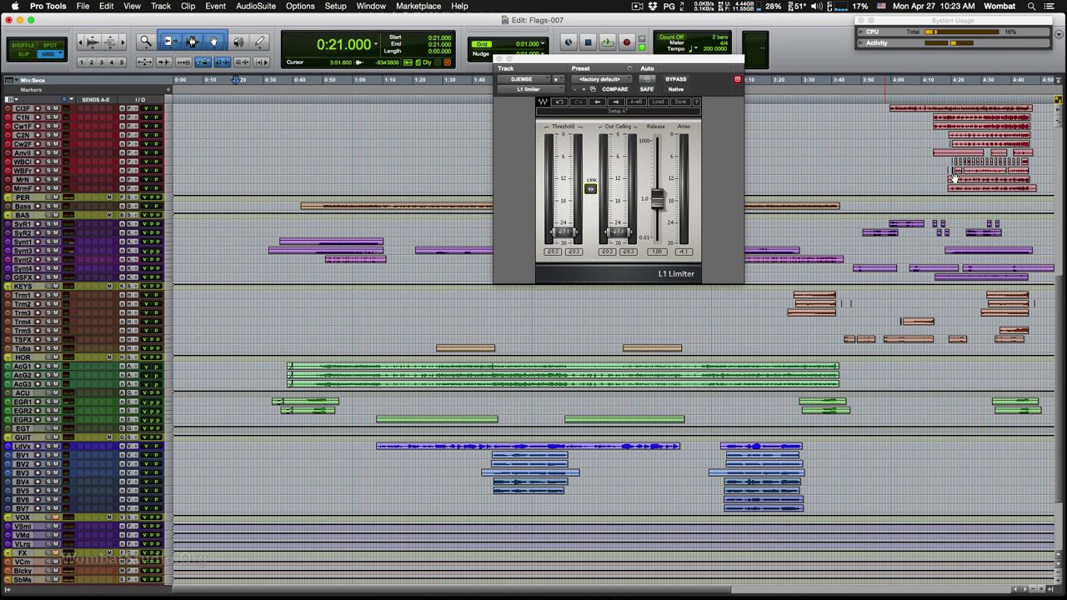
scroll(870, 200, "up", 5)
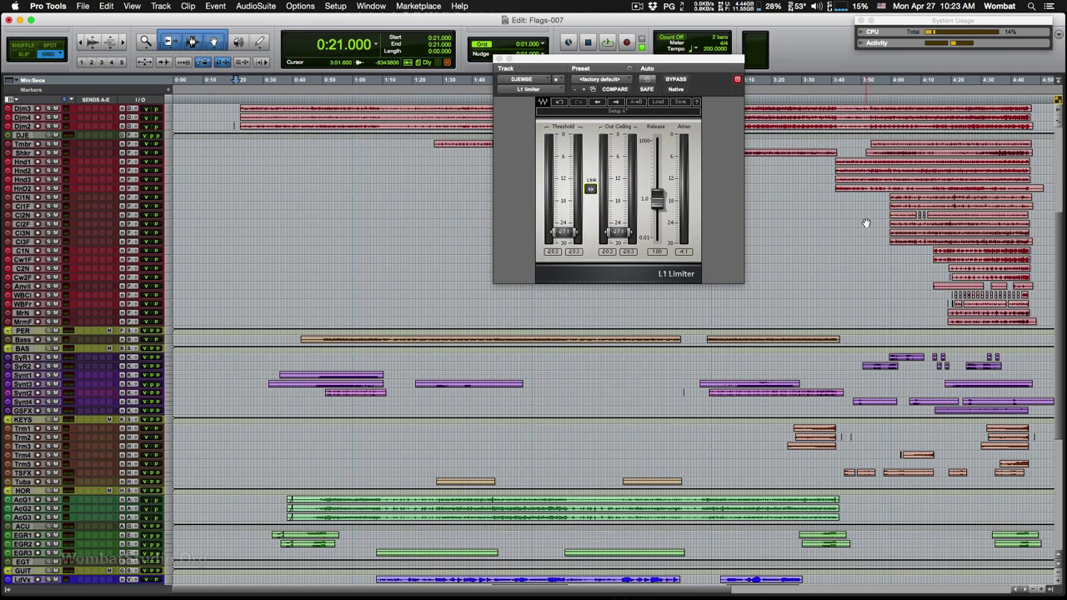
left_click_drag(678, 64, 575, 297)
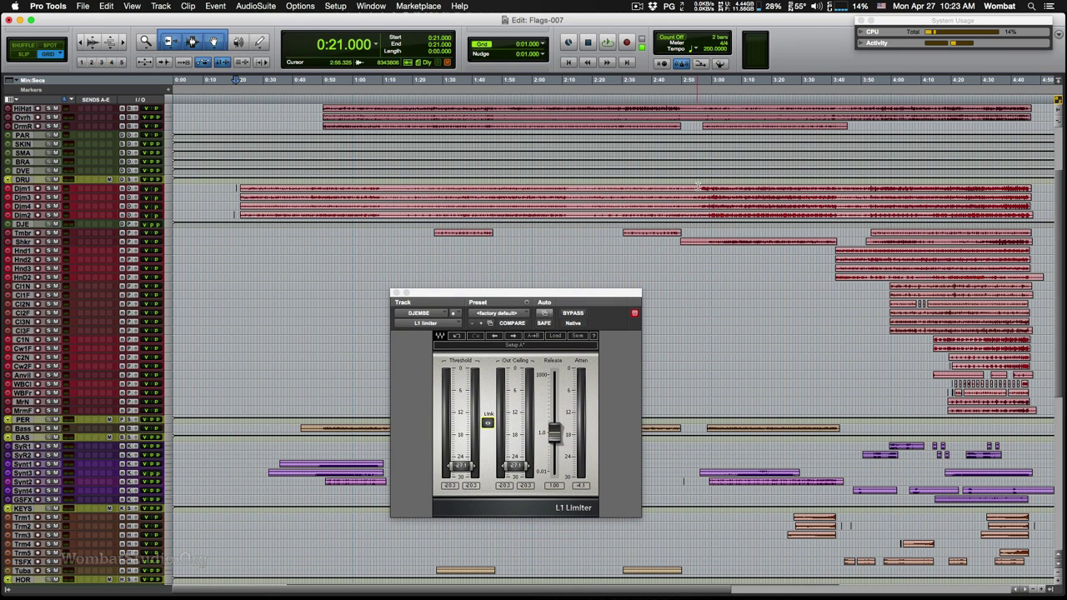
left_click(703, 179)
Play the louder section, raise the L1 limiter's linked threshold and ceiling to -24.0 dB and stop playback
key("space")
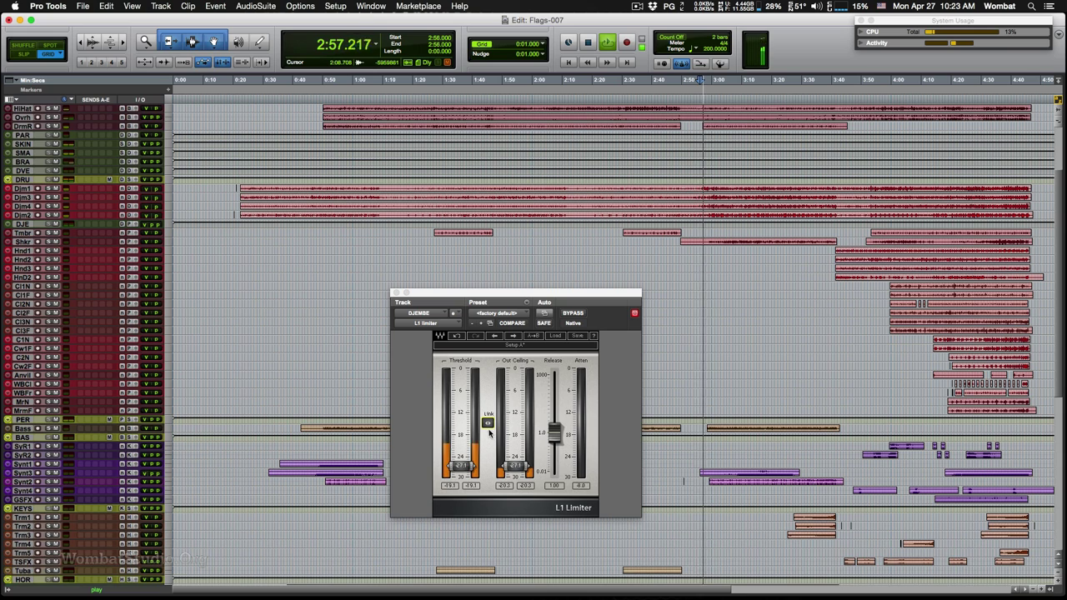
left_click_drag(488, 423, 488, 413)
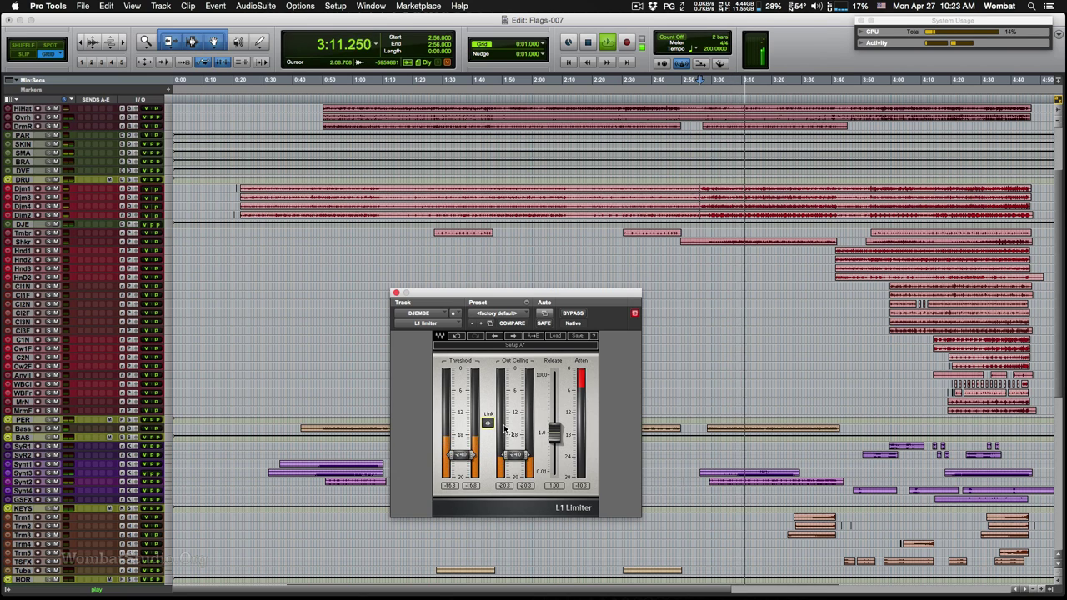
key("space")
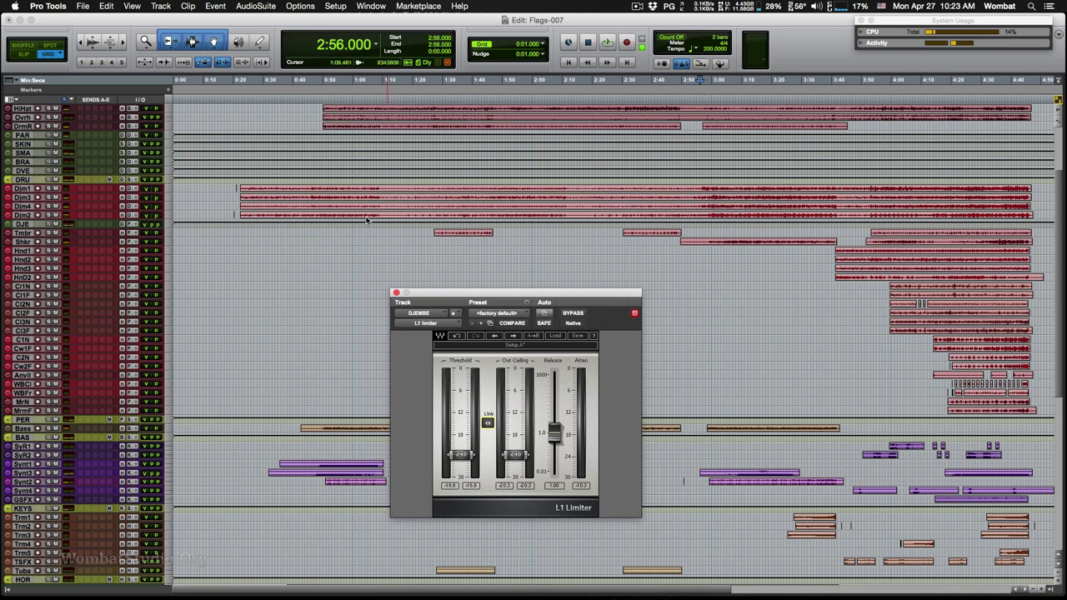
Undo the accidental shift of the djembe clips, set the playback start to 0:22.000 and start playback
left_click(241, 190)
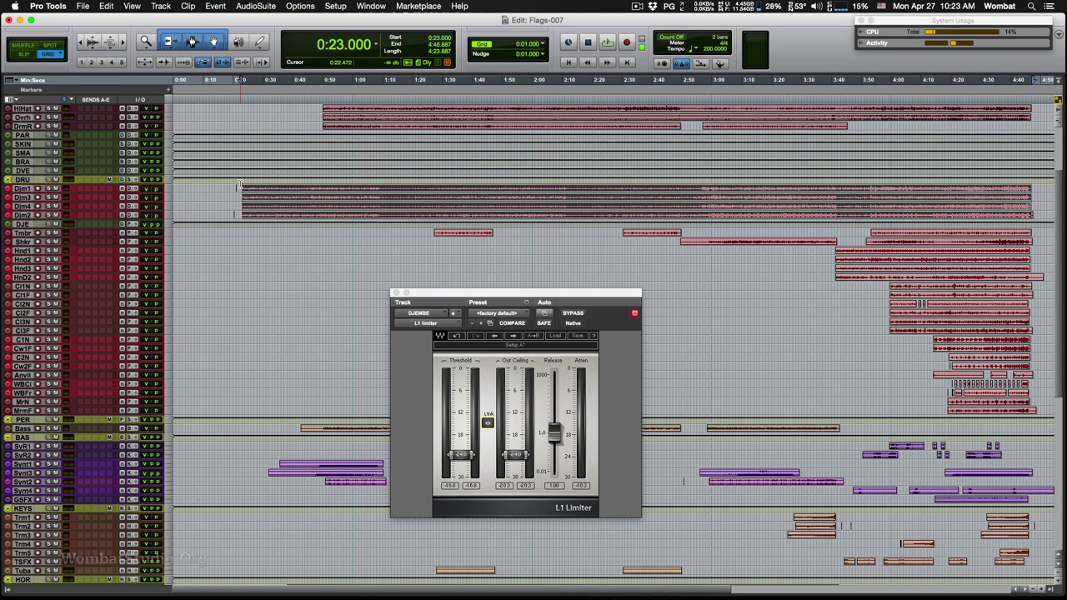
key("super+z")
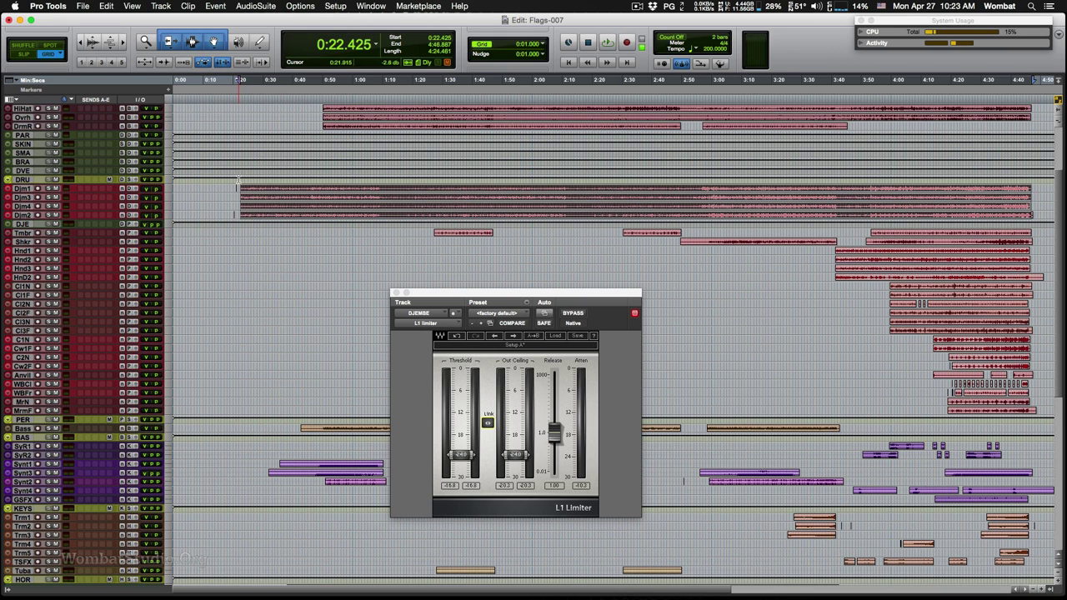
left_click(238, 180)
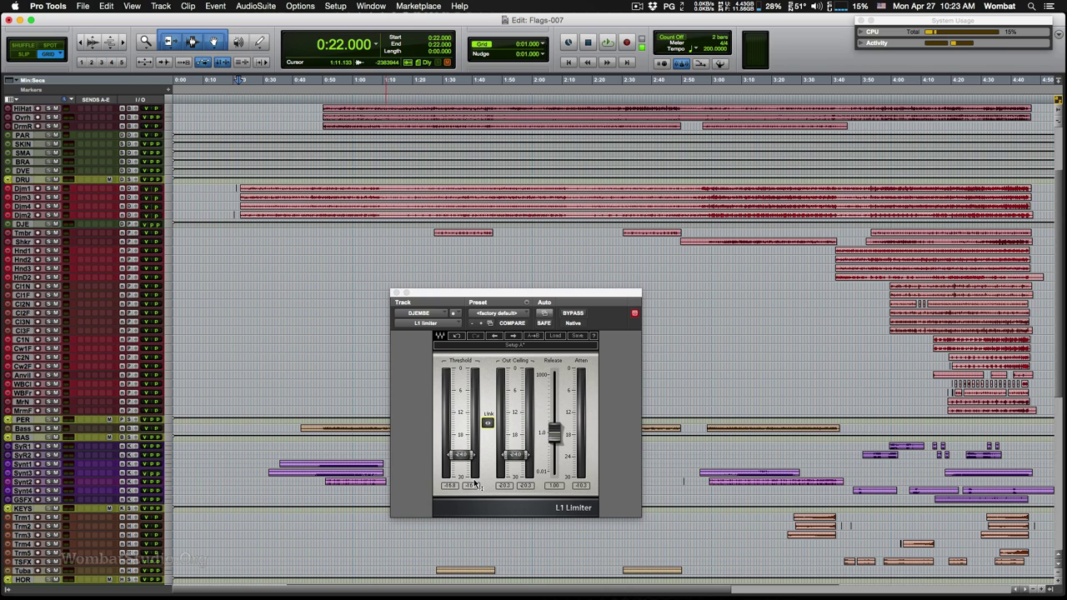
key("space")
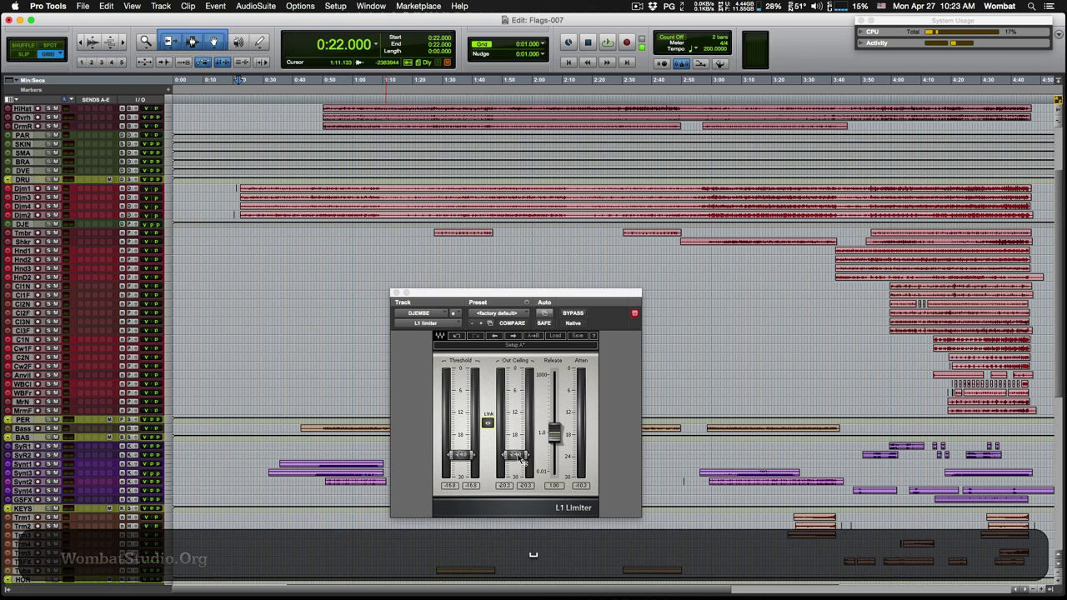
Raise the L1 limiter's output ceiling independently to -17.0 dB, moving to the Mix window during playback with the limiter window off the djembe strips
left_click_drag(515, 452, 516, 426)
key("super+equal")
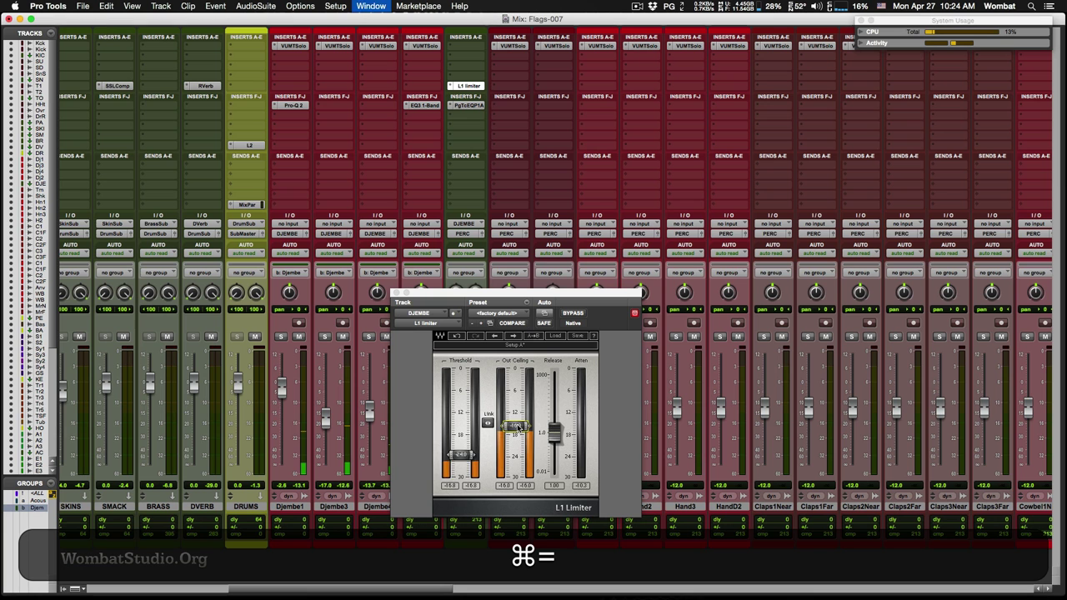
left_click_drag(425, 304, 547, 209)
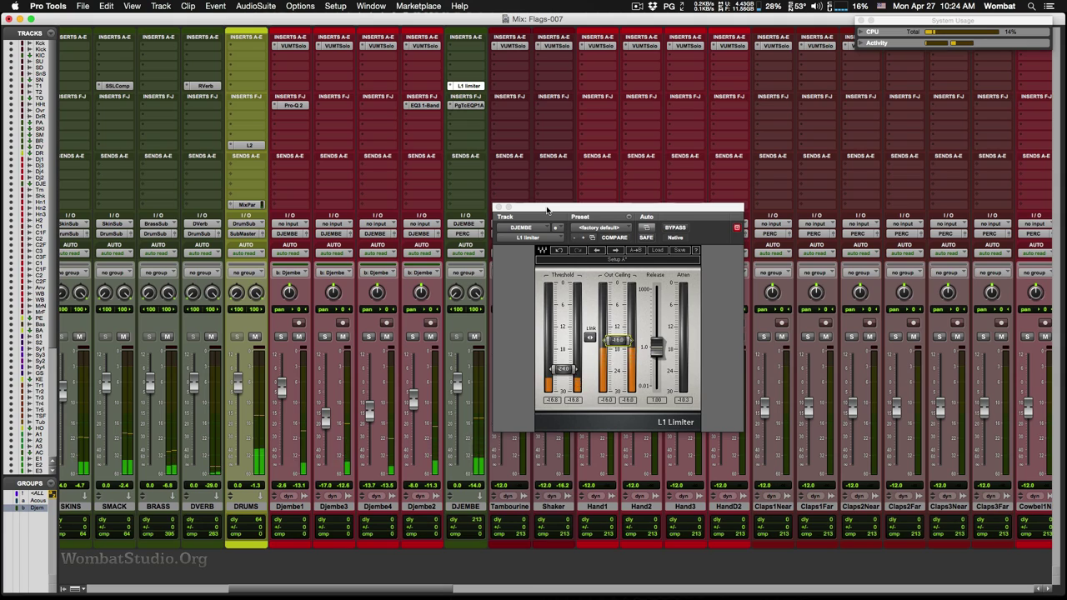
left_click(618, 342)
left_click_drag(618, 341, 618, 344)
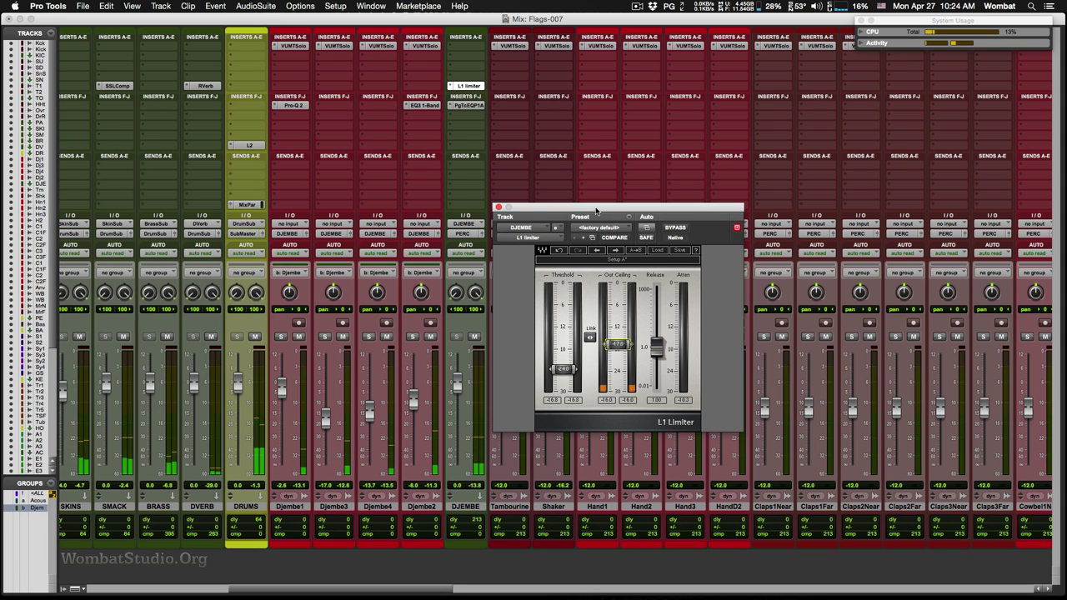
Pan Djembe1 24 left and Djembe3 100 right, briefly audition the soloed djembe tracks and suspend the djembe group
left_click(289, 295)
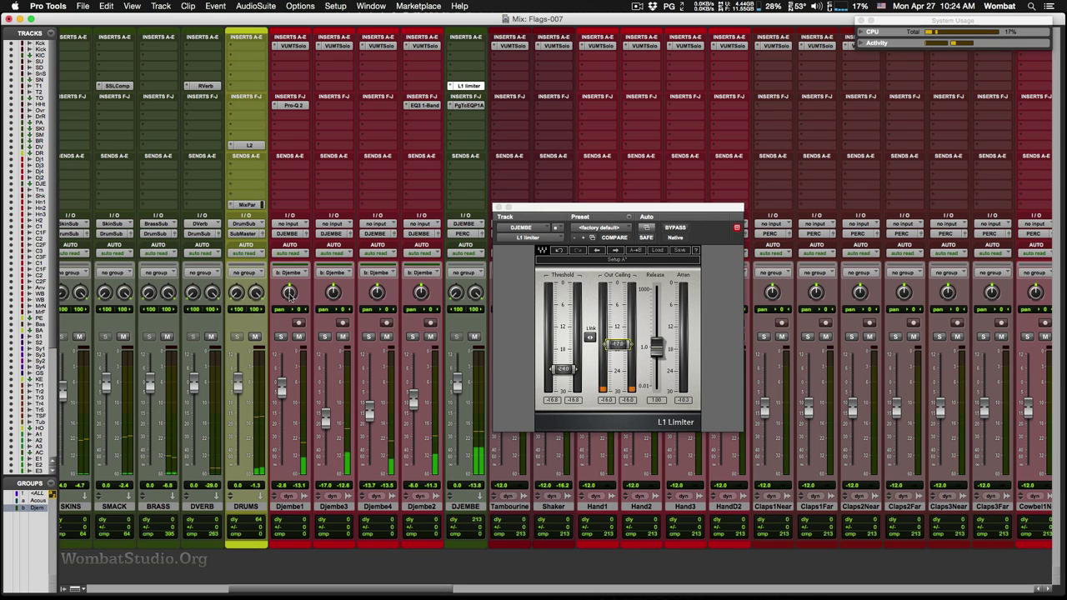
left_click_drag(289, 302, 292, 296)
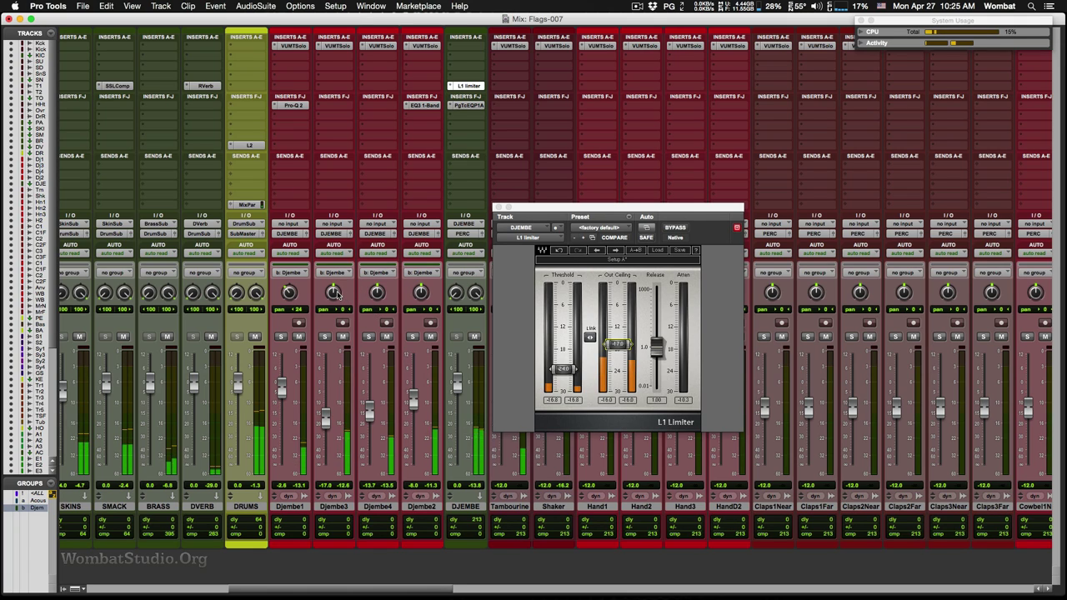
left_click_drag(339, 286, 342, 224)
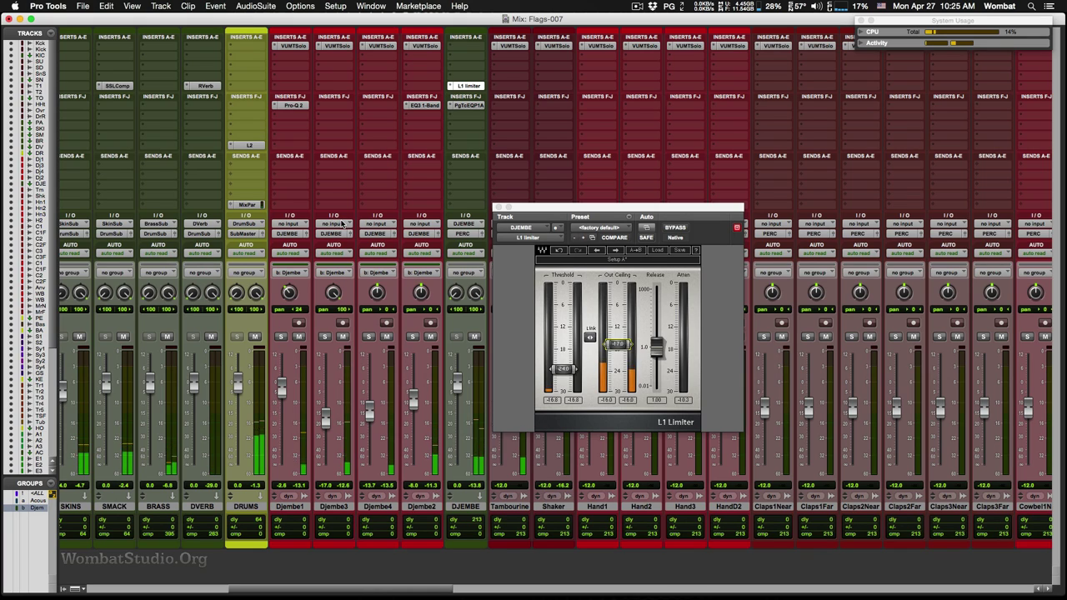
left_click(324, 336)
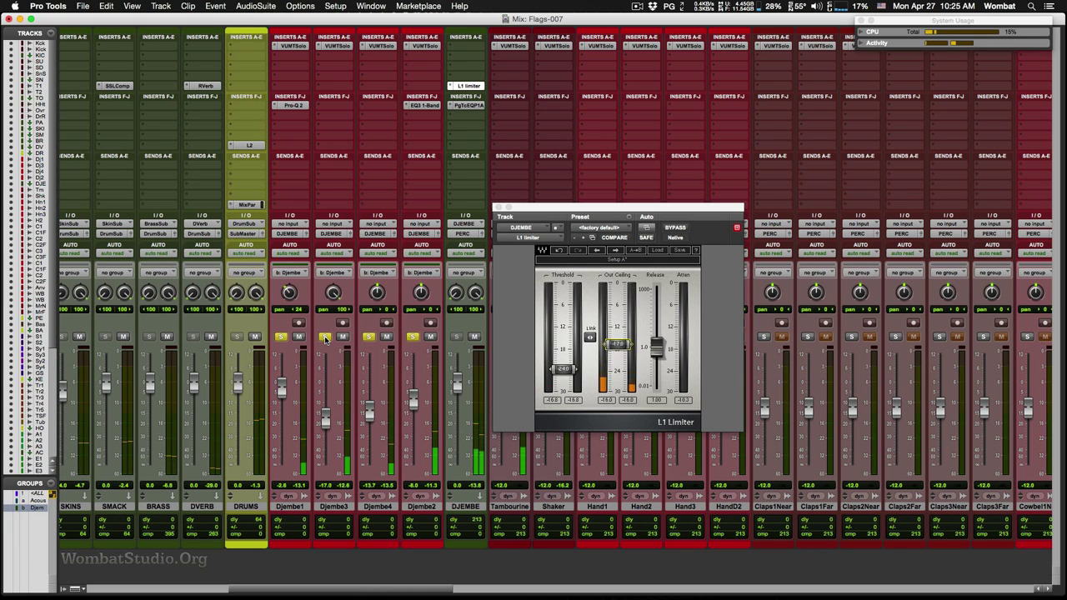
left_click(324, 337)
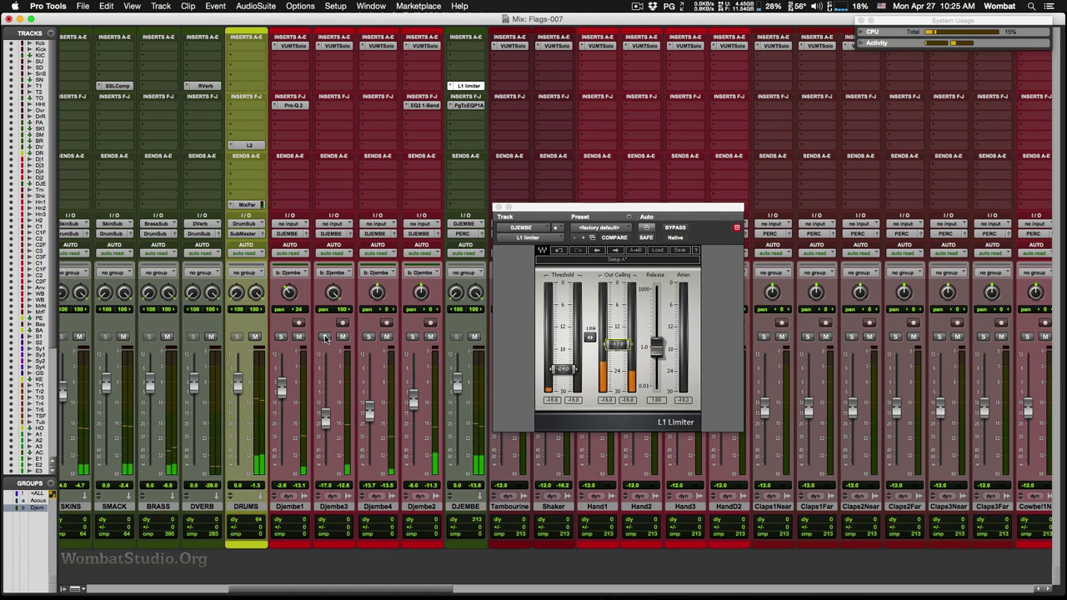
left_click(42, 508)
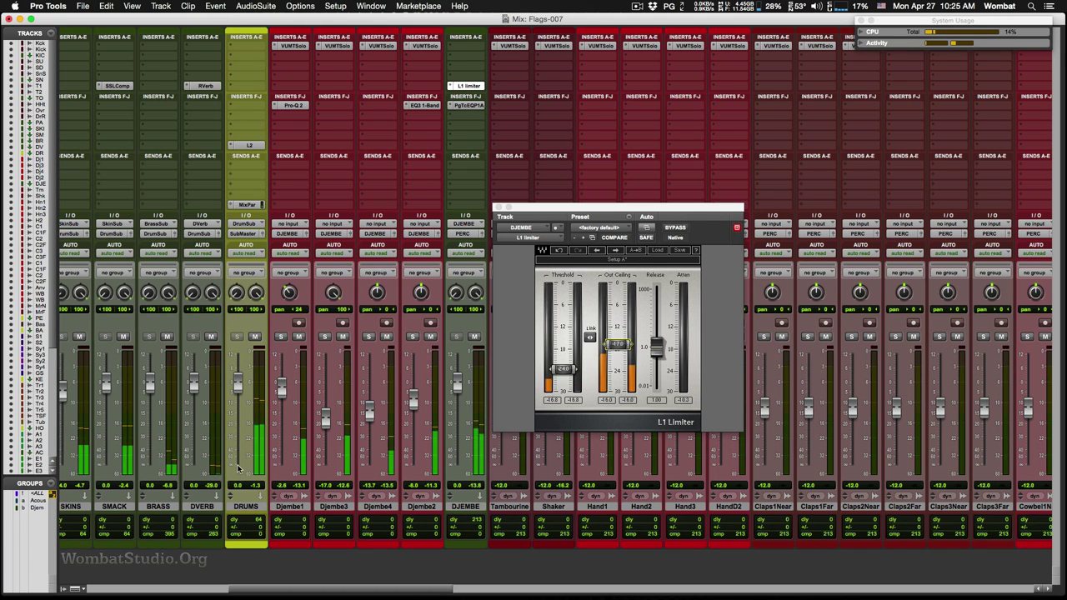
Rebalance the djembes with Djembe3's fader at -12.9 dB and Djembe1's at -6.2 dB, keeping Djembe1 panned 24 left
mouse_move(326, 421)
left_mouse_down()
mouse_move(337, 390)
mouse_move(330, 414)
left_mouse_up()
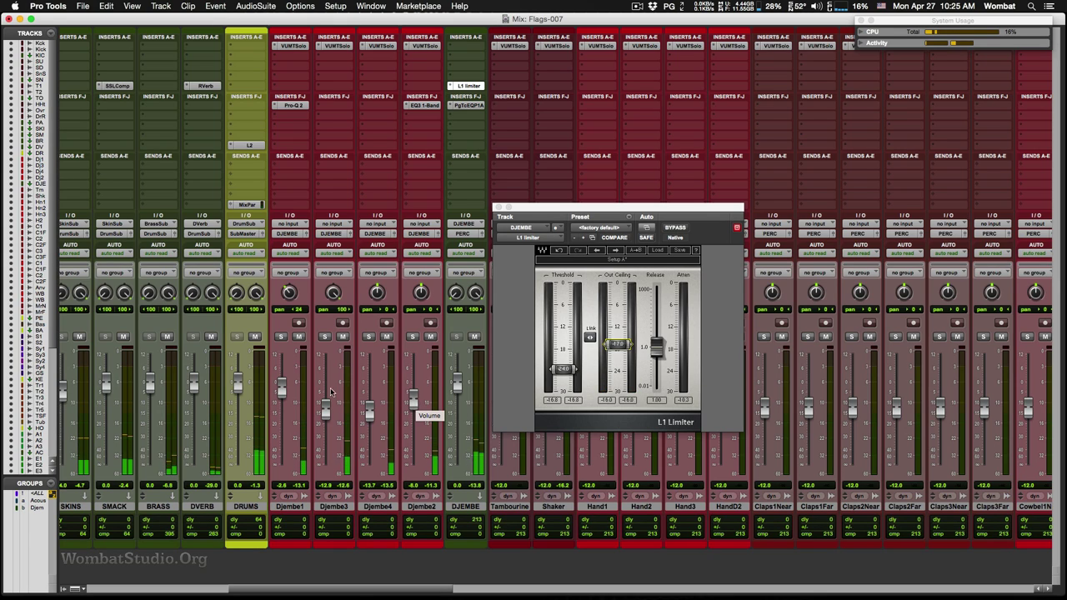
left_click_drag(281, 392, 283, 401)
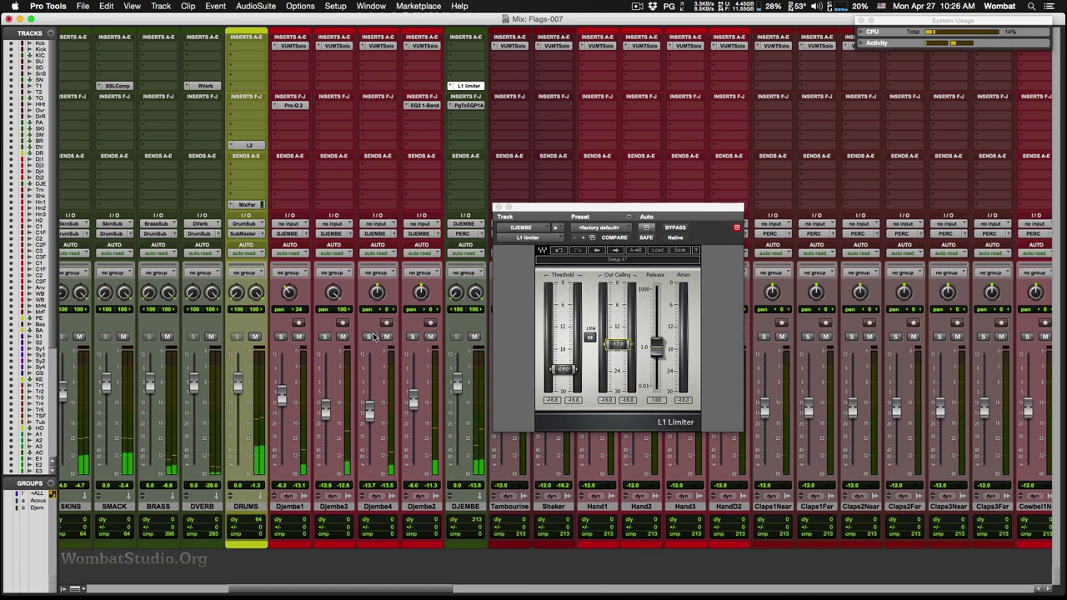
left_click_drag(290, 302, 291, 296)
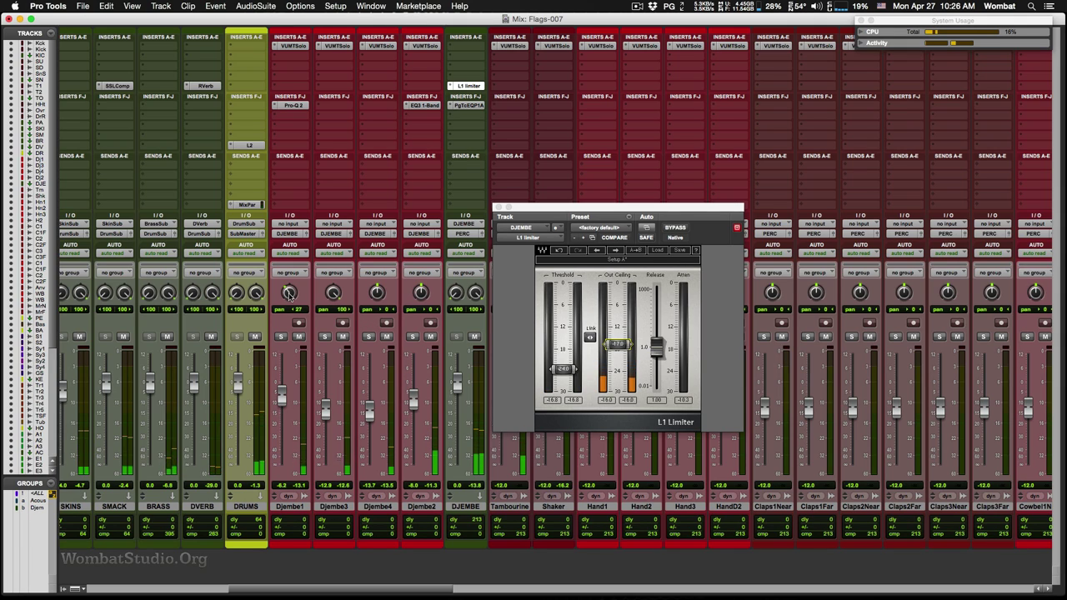
Close the limiter window, pan the Tambourine 100 right and set its fader to -17.0 dB
left_click(498, 208)
left_click_drag(512, 297, 510, 284)
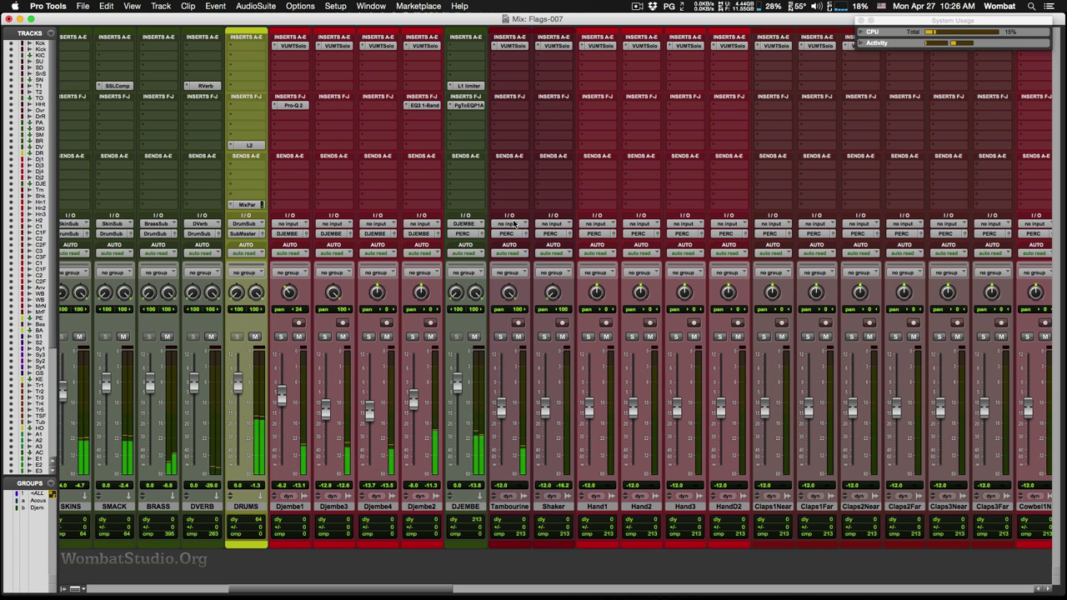
left_click_drag(501, 407, 501, 427)
left_click(501, 426, "alt")
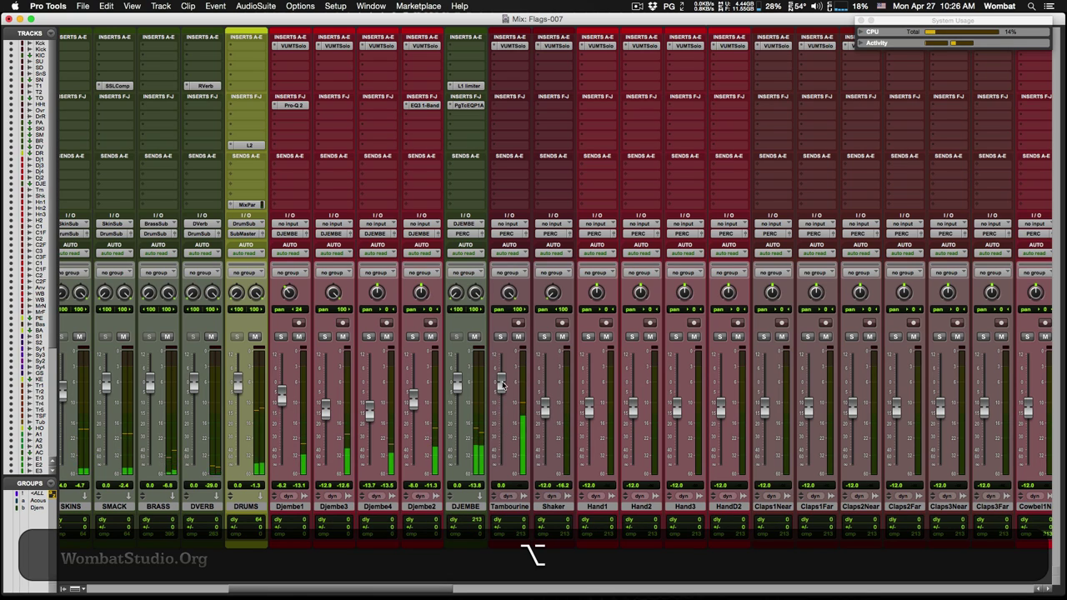
left_click_drag(501, 384, 506, 424)
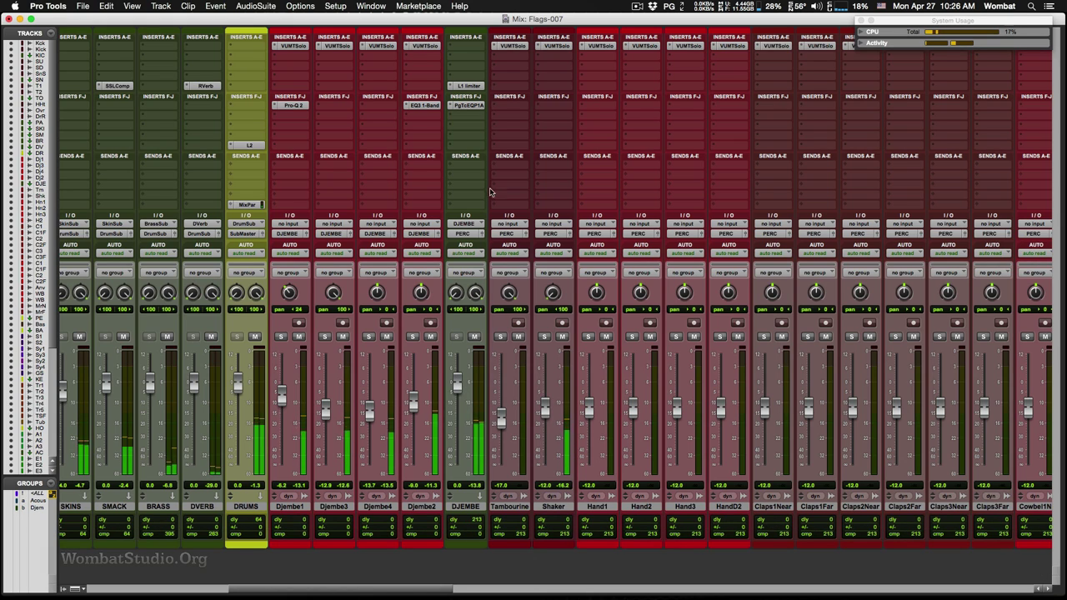
Check the L1 limiter on the DJEMBE aux, lower the aux fader to -4.0 dB and stop playback
left_click(469, 86)
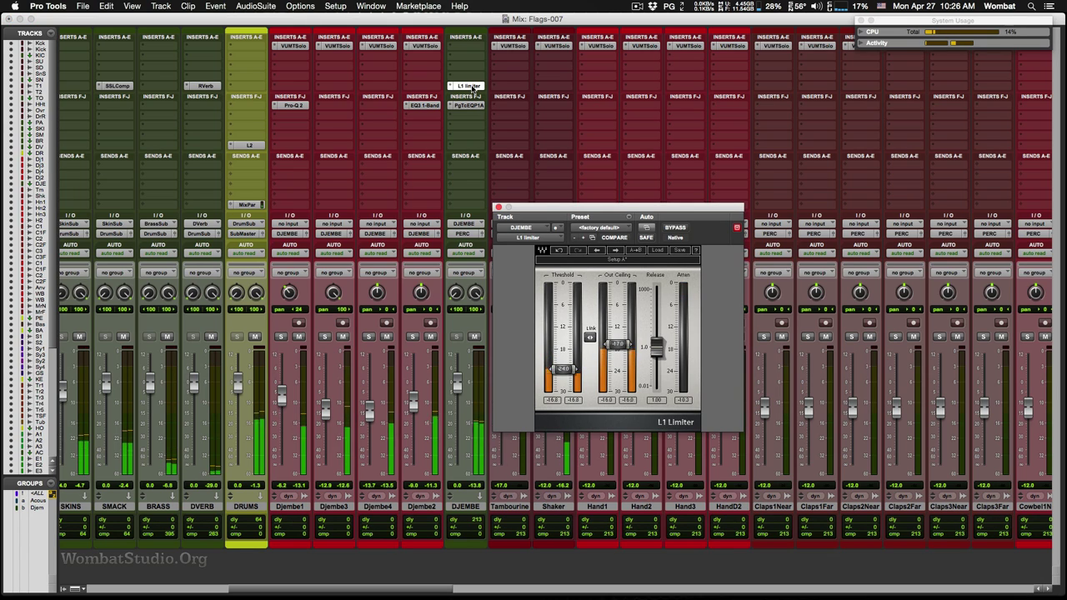
left_click(472, 87)
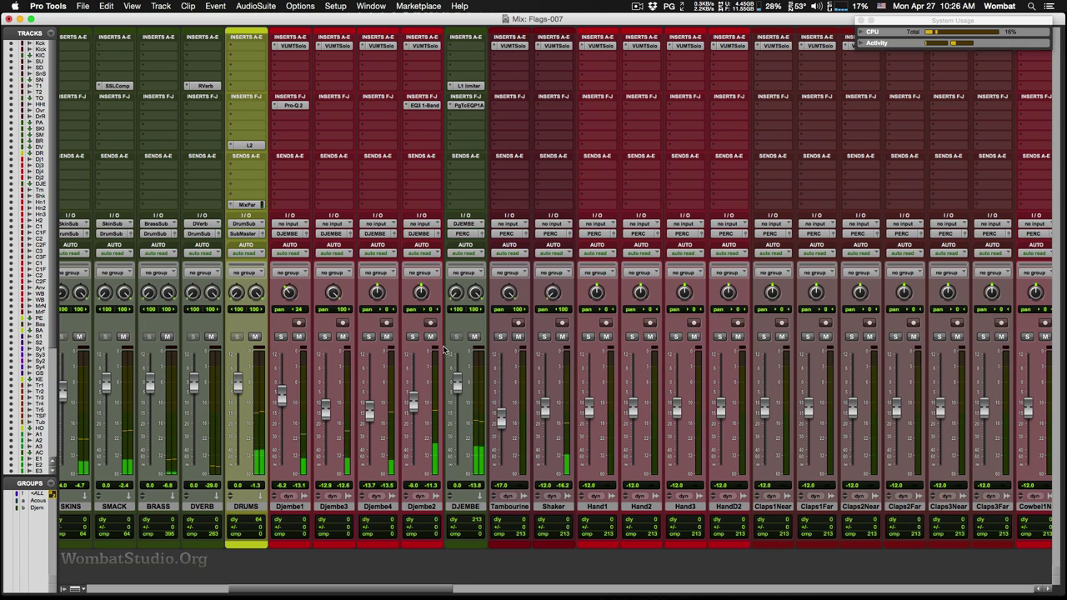
mouse_move(457, 385)
left_mouse_down()
mouse_move(456, 398)
mouse_move(452, 376)
left_mouse_up()
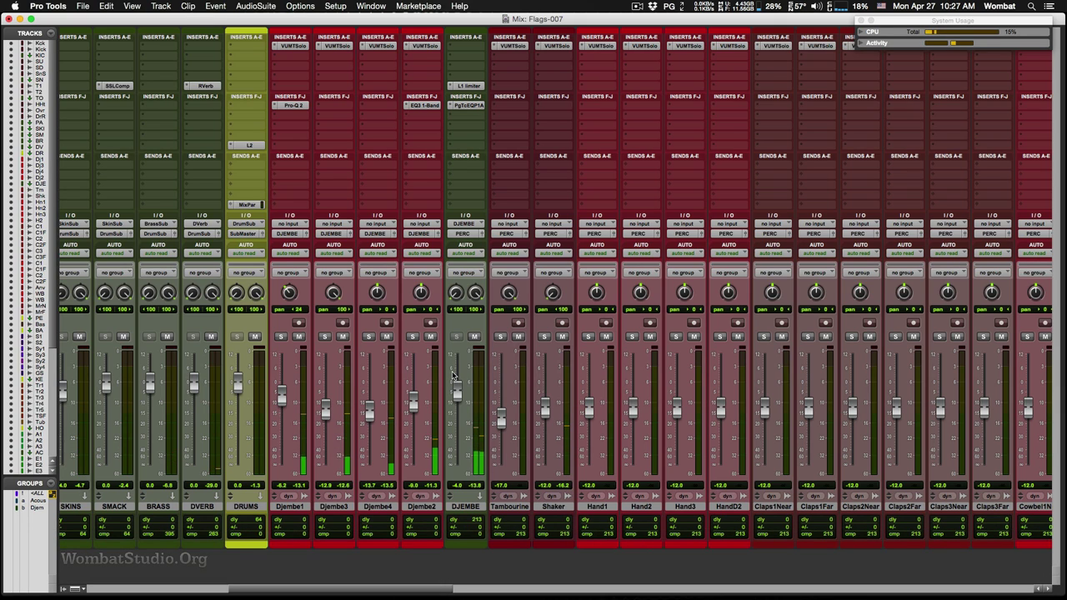
key("space")
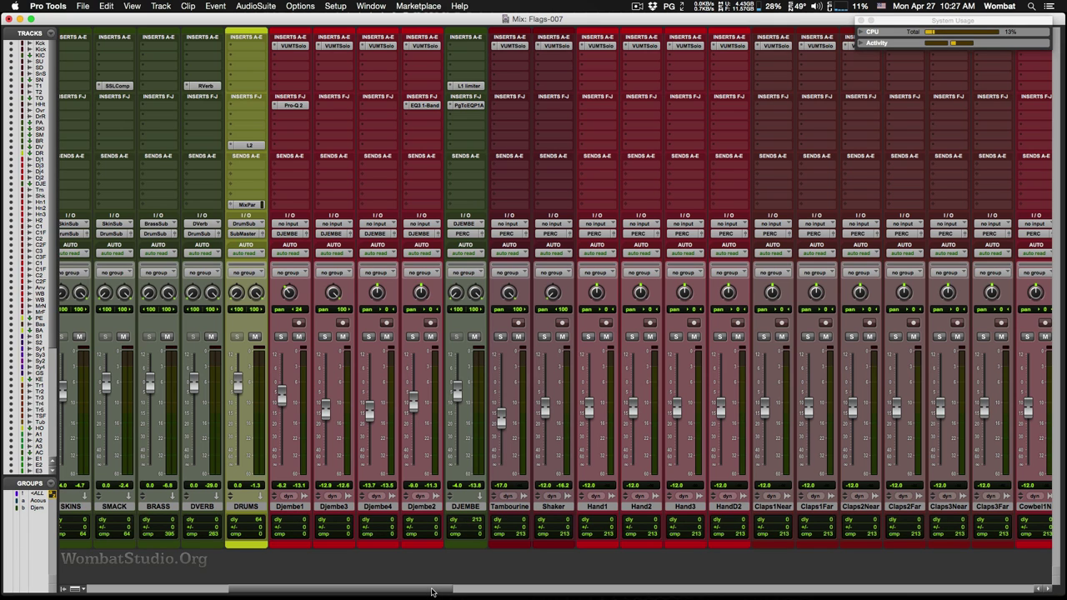
Insert the multichannel RVerb (stereo) in insert slot E of VSmall and copy it to VMedium and VLarge
left_click_drag(431, 591, 1006, 597)
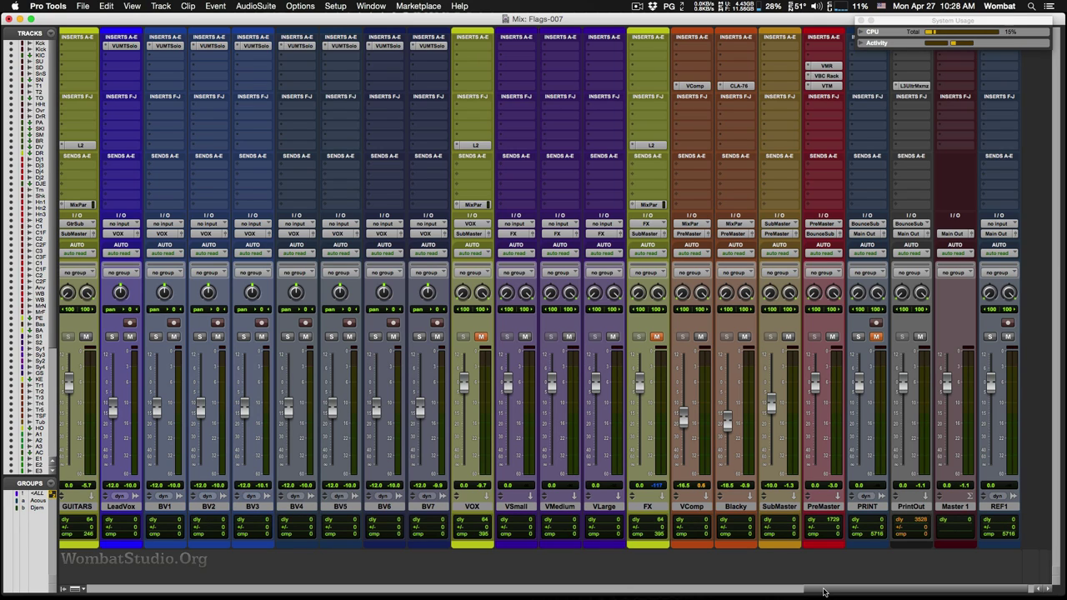
left_click(515, 89)
mouse_move(575, 109)
mouse_move(677, 113)
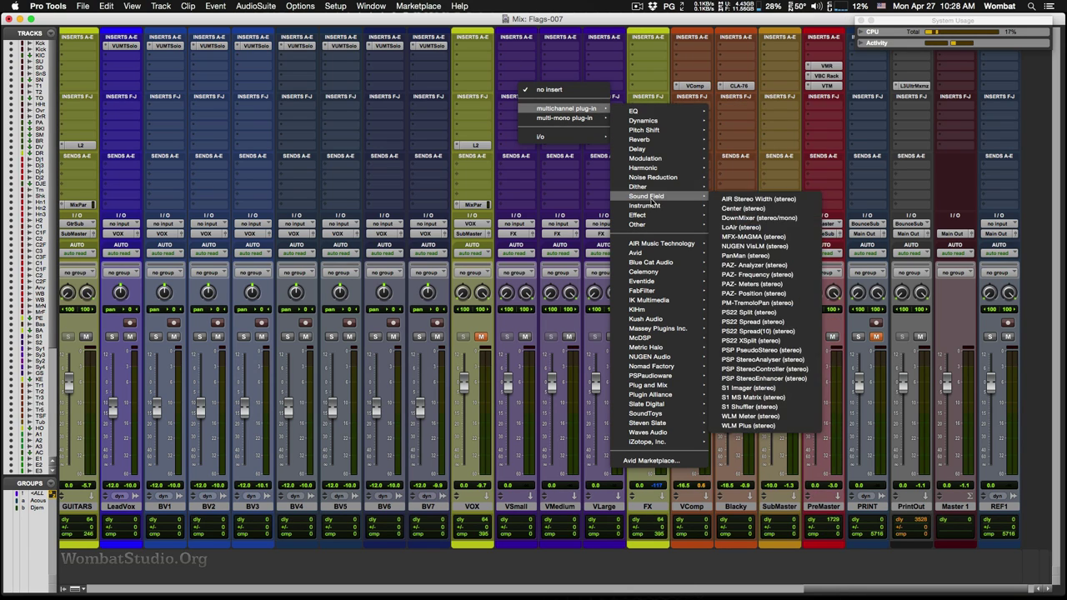
mouse_move(669, 140)
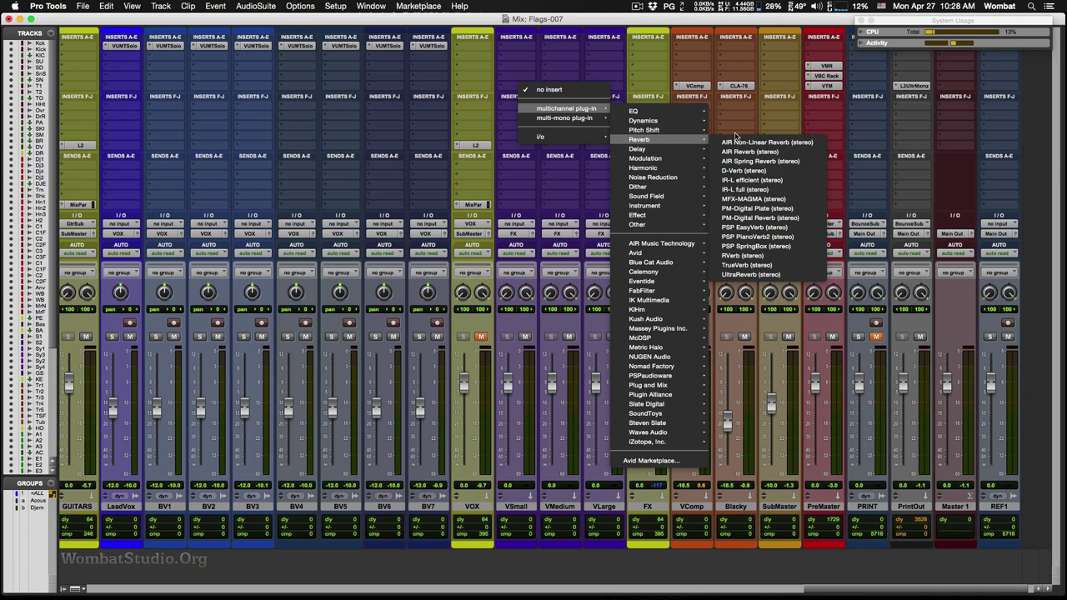
left_click(721, 255)
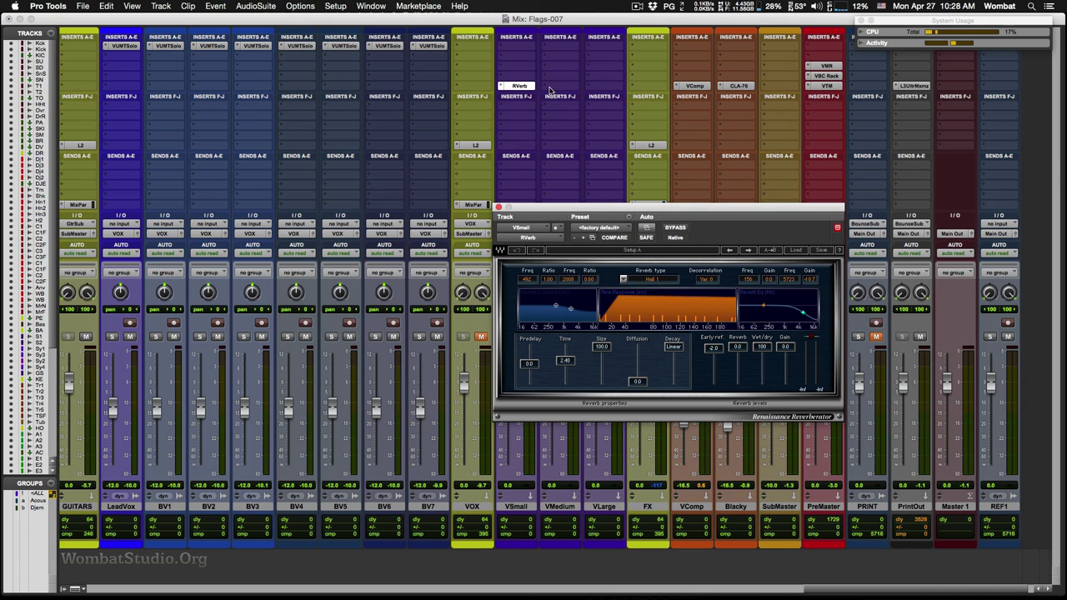
left_click_drag(528, 89, 604, 90)
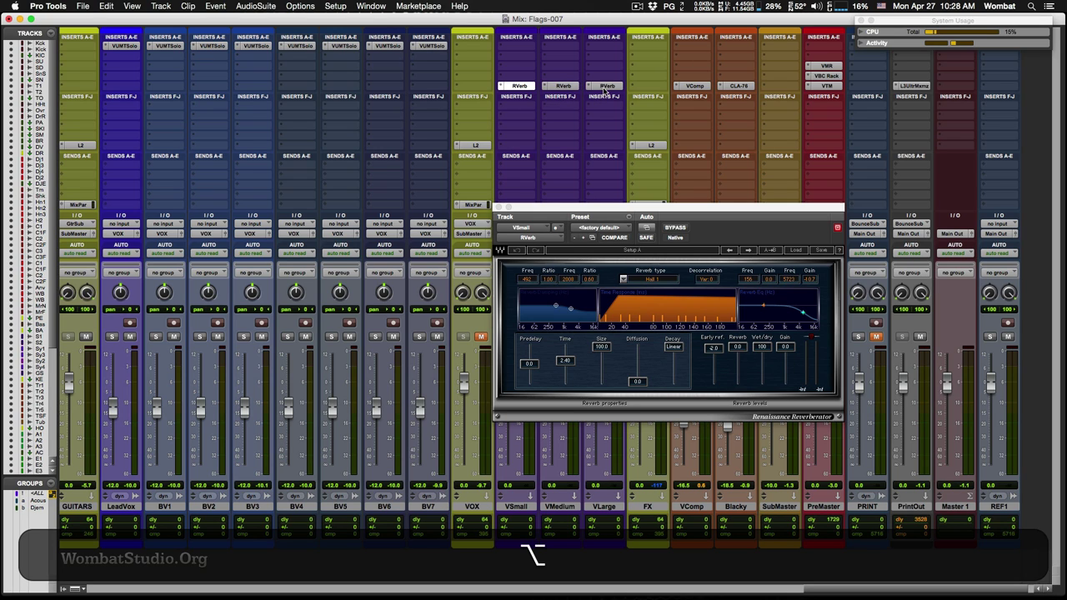
Load the Vocal Plate preset from the Plates category into VSmall's RVerb
left_click(518, 87)
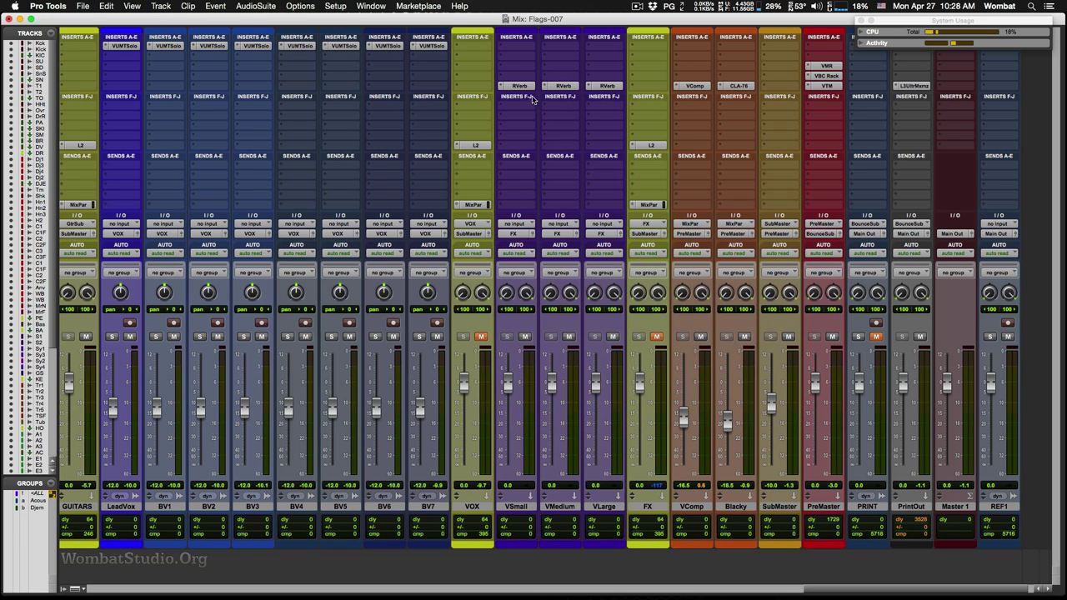
left_click(519, 87)
left_click(793, 250)
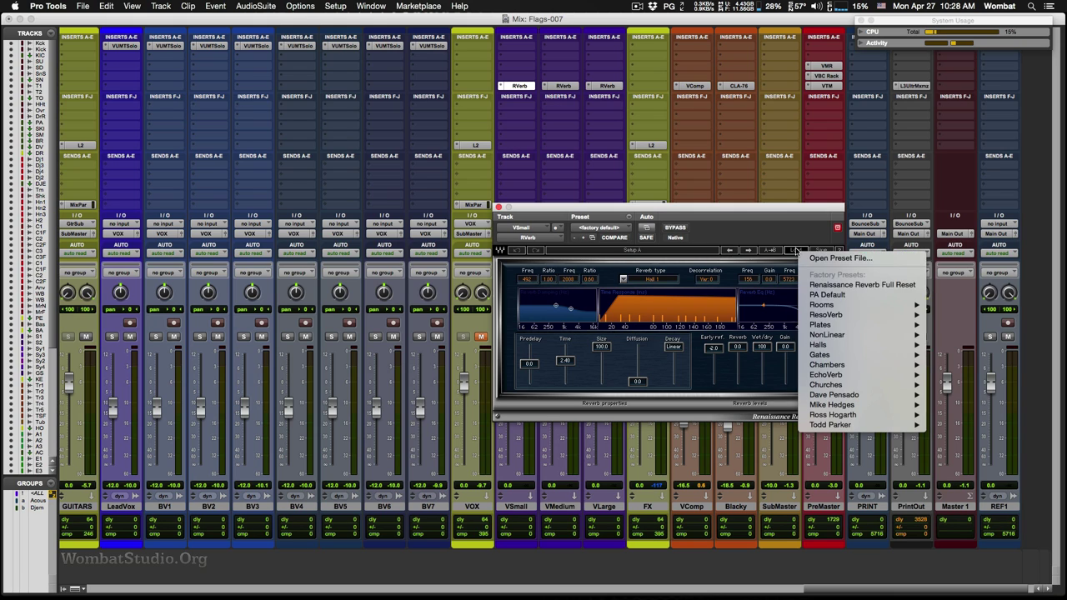
mouse_move(856, 325)
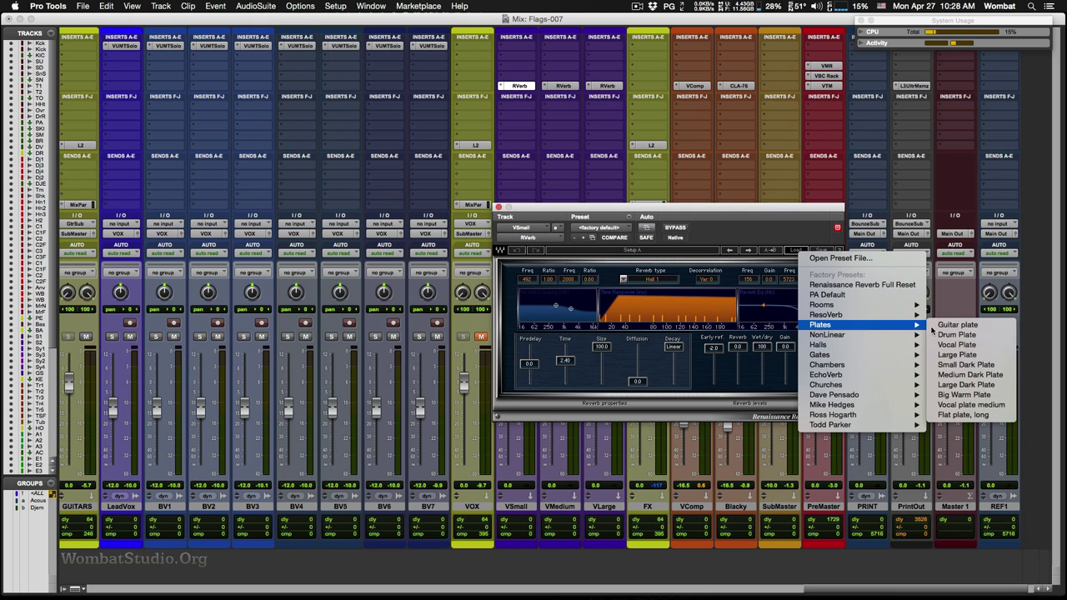
left_click(948, 343)
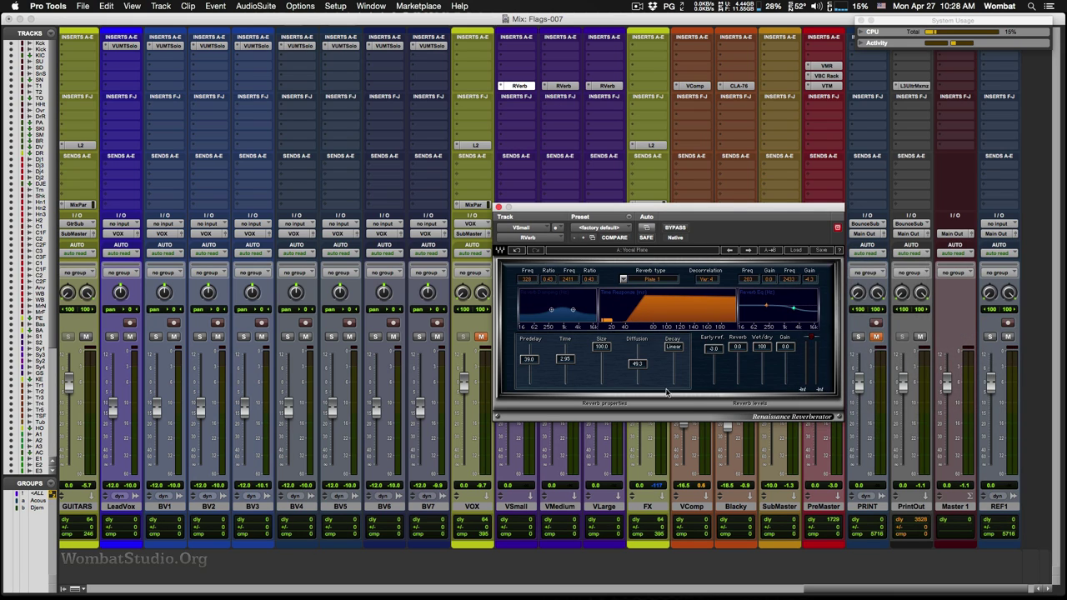
Set the VSmall reverb's predelay to 0.0 and its time to 0.70, and close the plug-in window
mouse_move(536, 364)
left_mouse_down()
mouse_move(535, 388)
mouse_move(529, 366)
left_mouse_up()
left_click(529, 364)
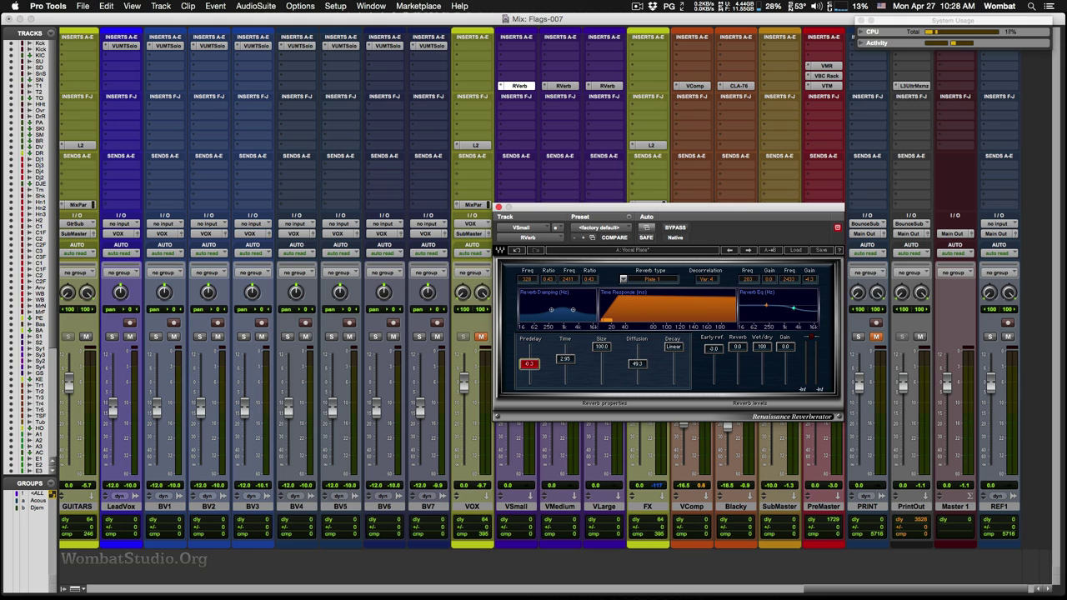
left_click_drag(570, 365, 571, 375)
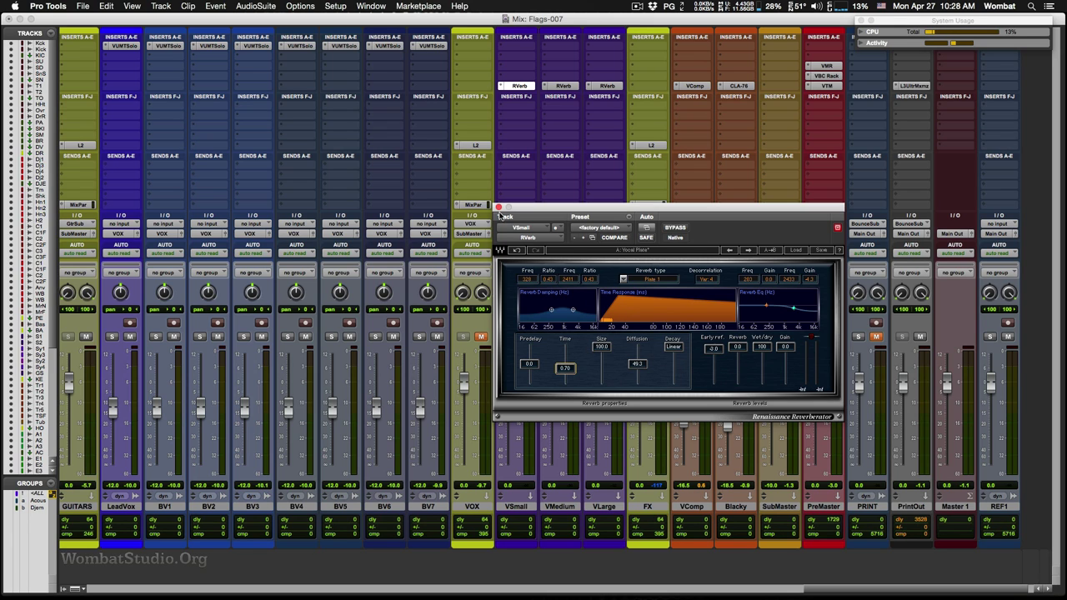
left_click(498, 207)
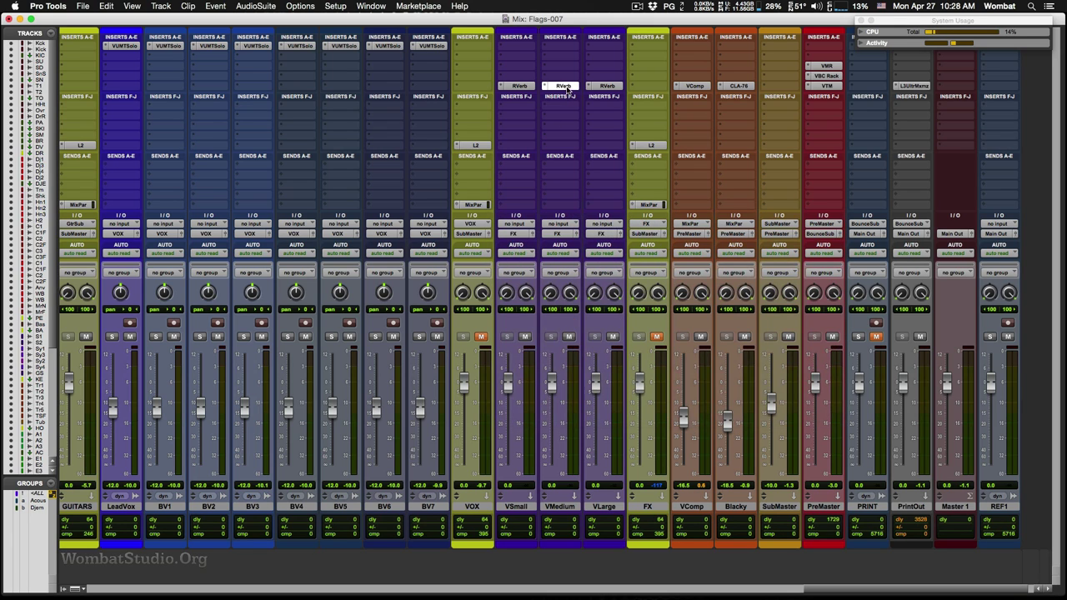
Load the Vocal plate medium preset into VMedium's RVerb, set its time to 1.36, and close the plug-in window
left_click(565, 87)
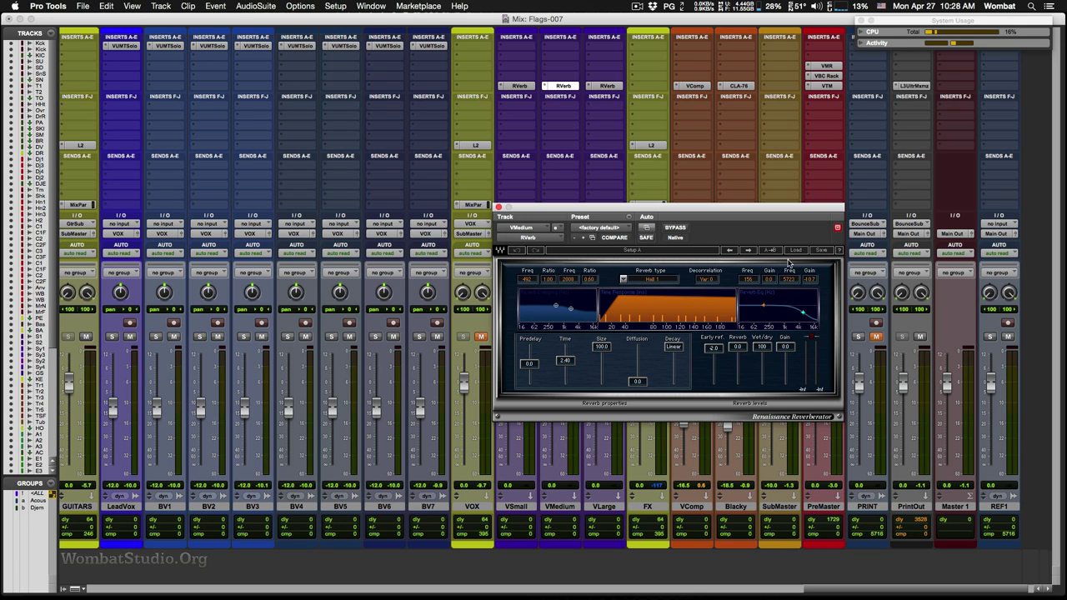
left_click(799, 250)
mouse_move(844, 332)
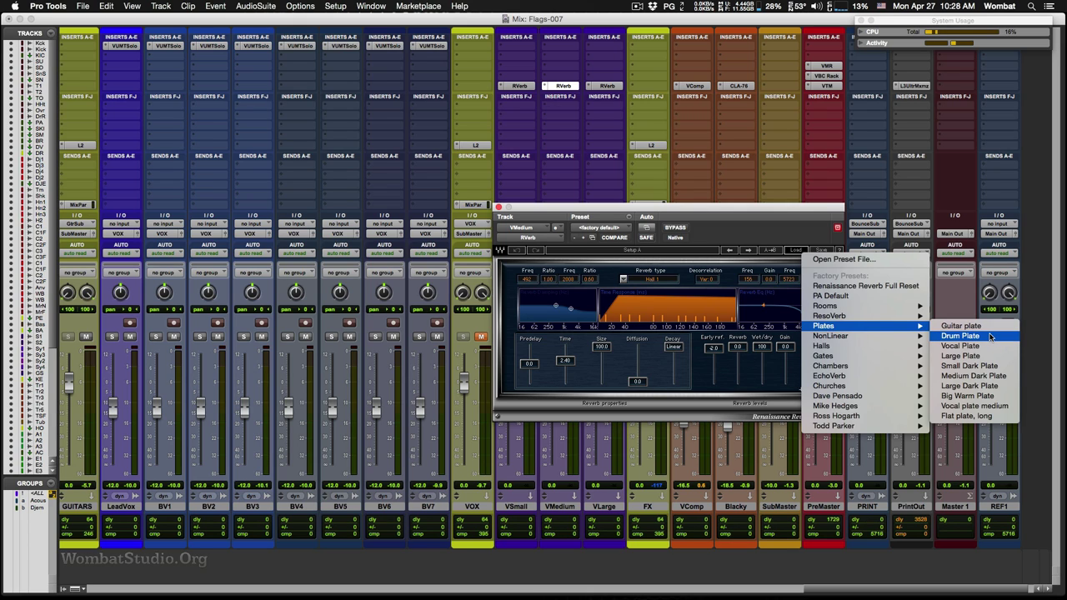
left_click(975, 406)
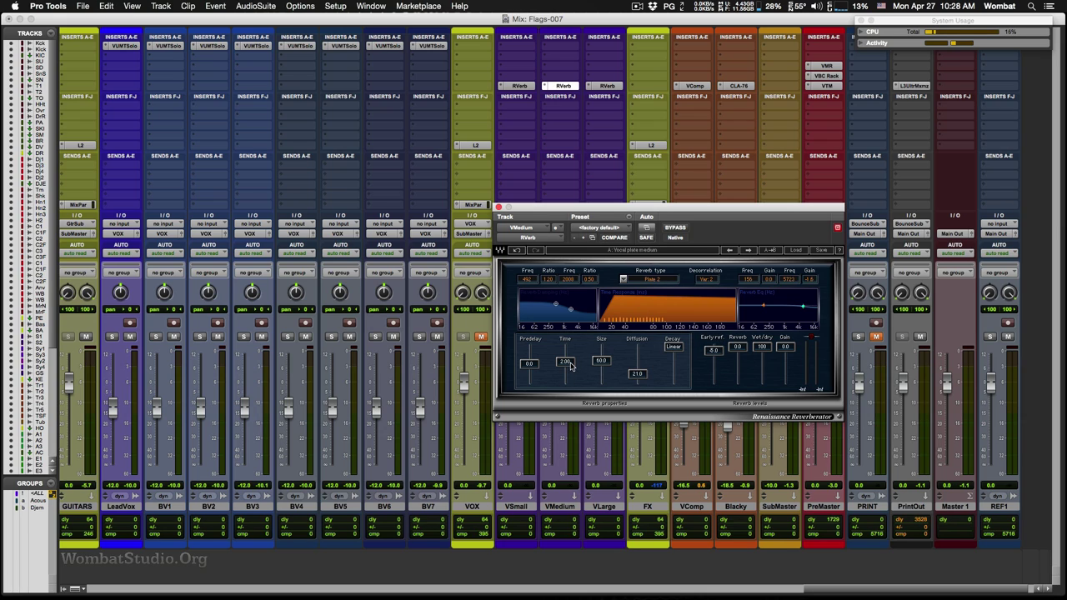
left_click_drag(569, 363, 569, 367)
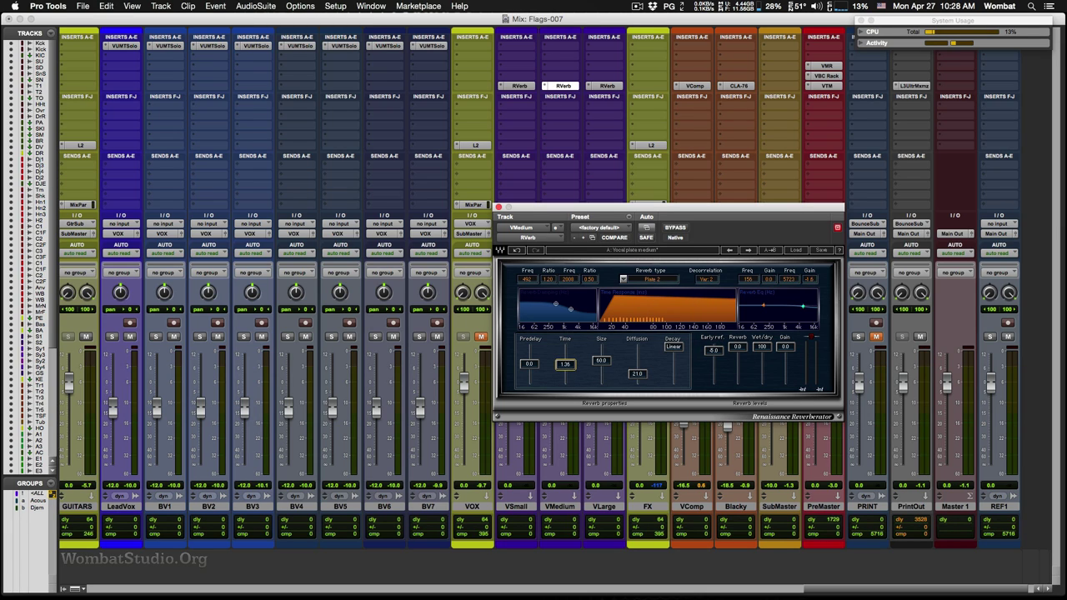
left_click(498, 207)
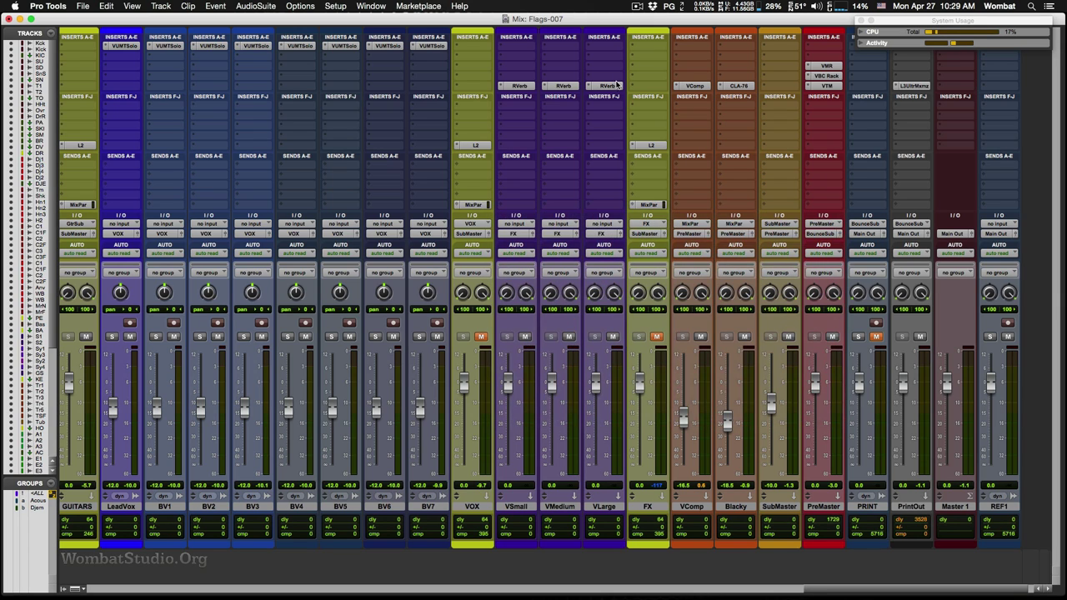
Load the Large Hall preset into VLarge's RVerb, lengthen its reverb time slightly, and close the plug-in window
left_click(606, 86)
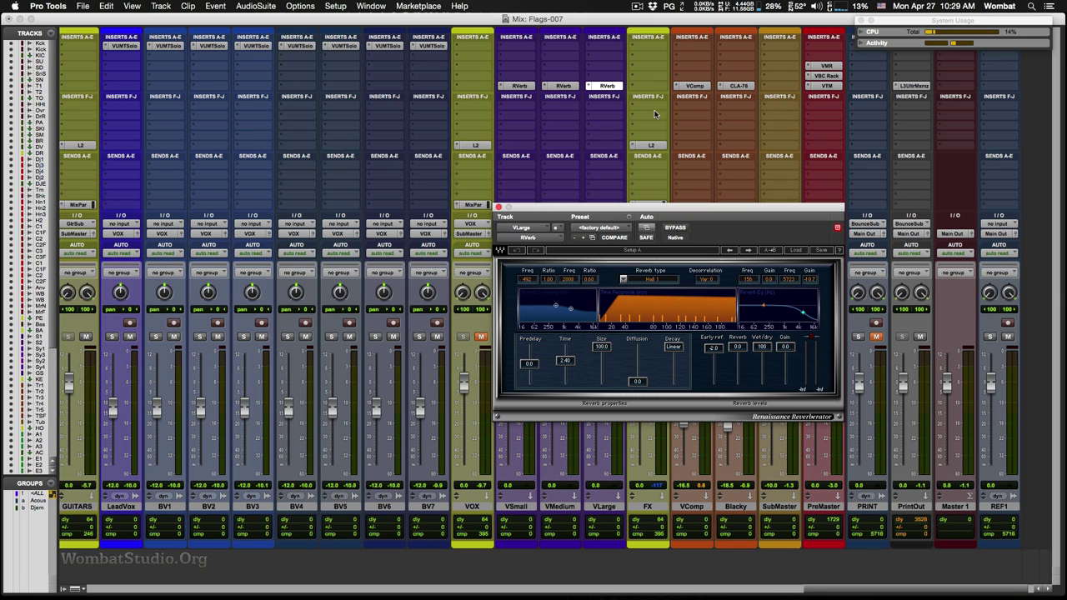
left_click(802, 251)
mouse_move(830, 350)
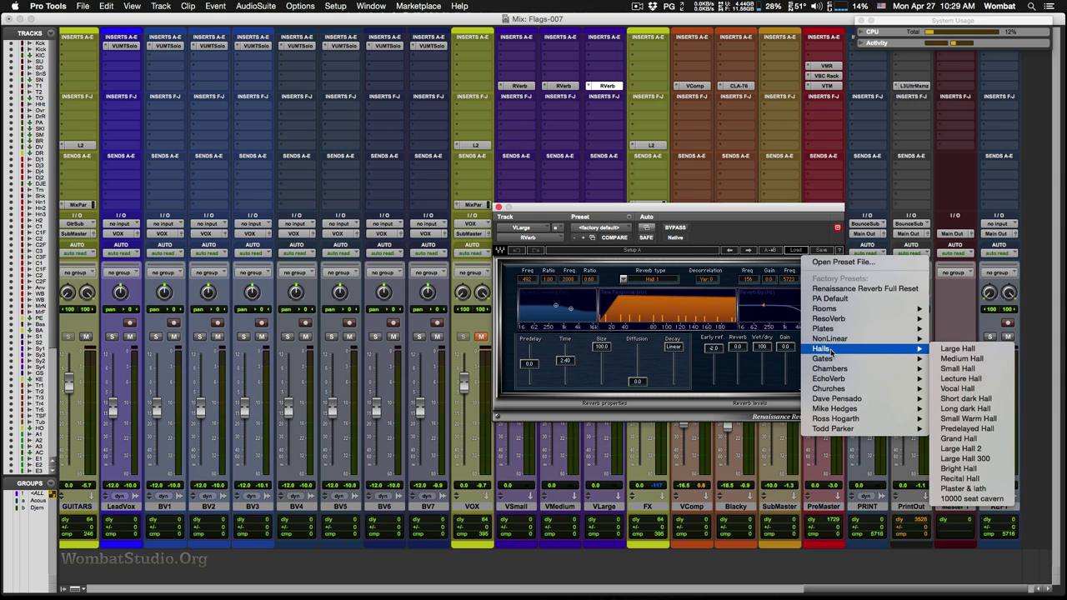
left_click(956, 350)
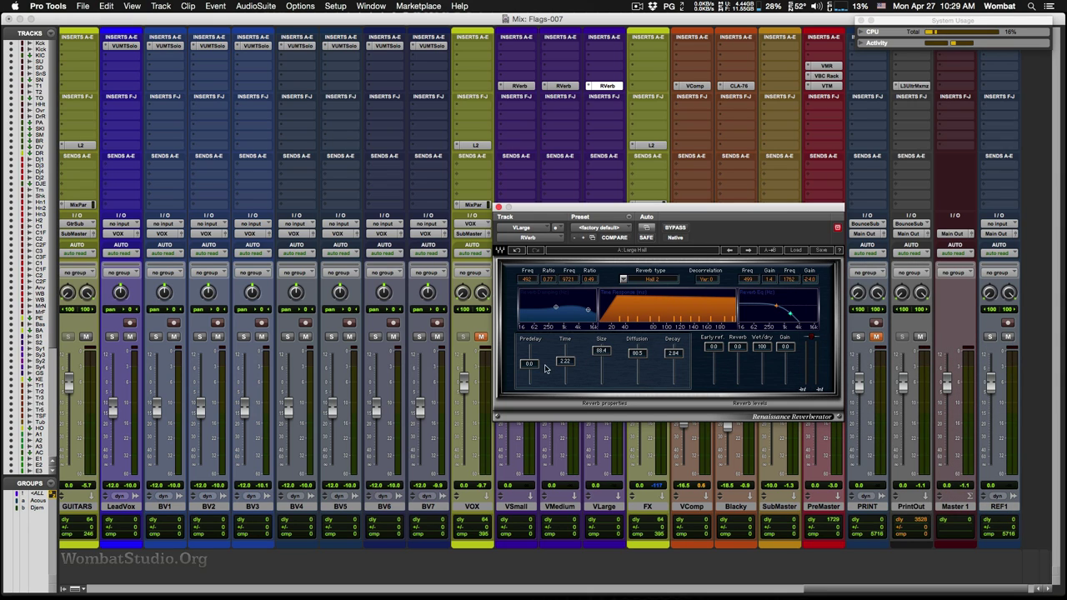
left_click_drag(570, 365, 570, 360)
left_click(498, 208)
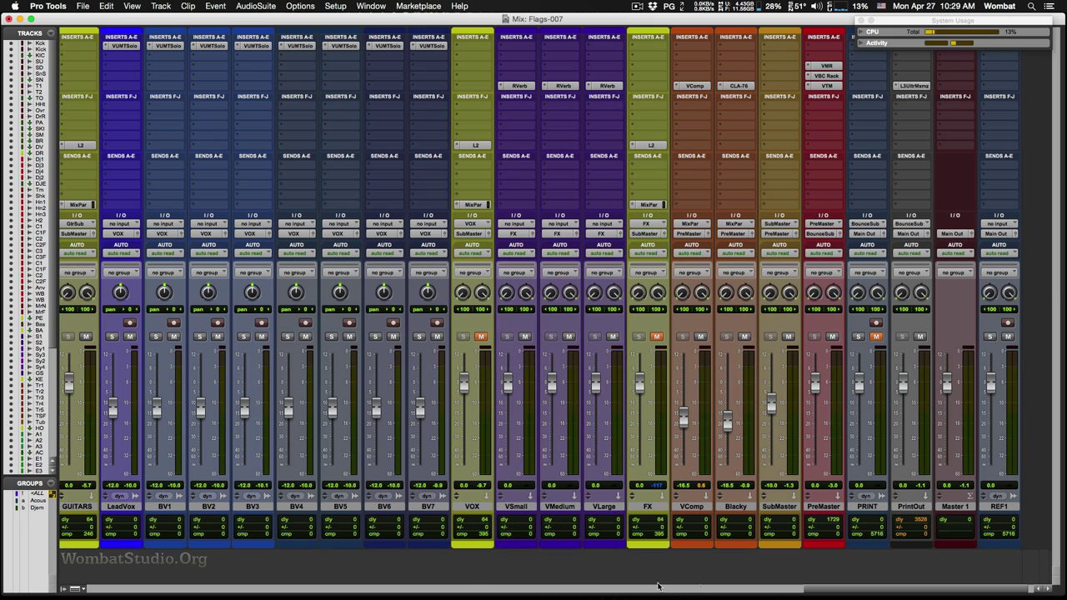
Unmute the FX aux and add a send to the VSmall bus on the DJEMBE aux, raised to +3.1 dB during playback
left_click(656, 337)
left_click_drag(828, 589, 258, 542)
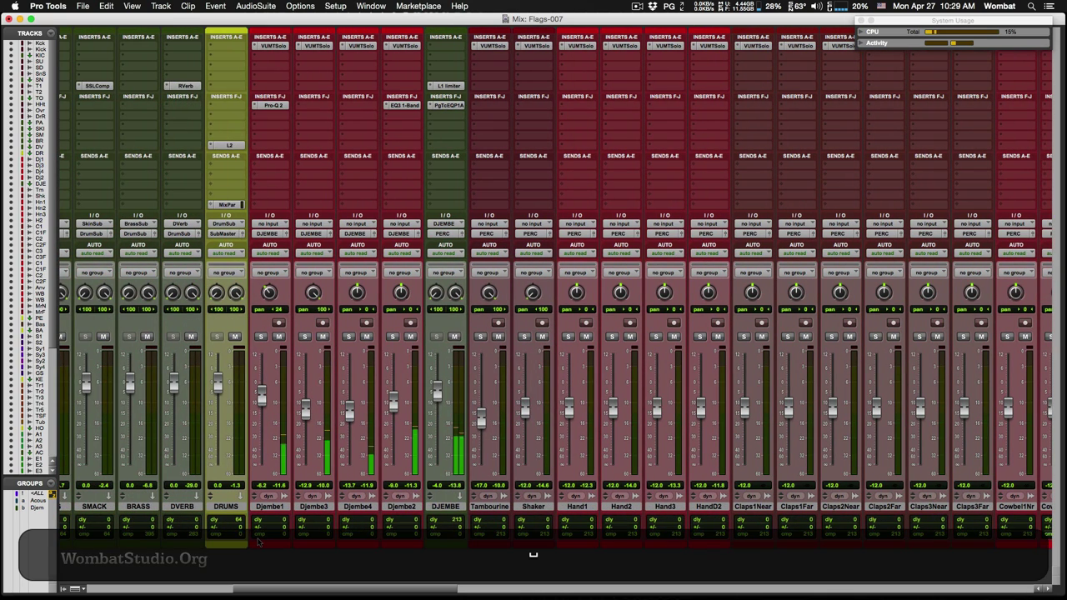
left_click(447, 166)
mouse_move(483, 200)
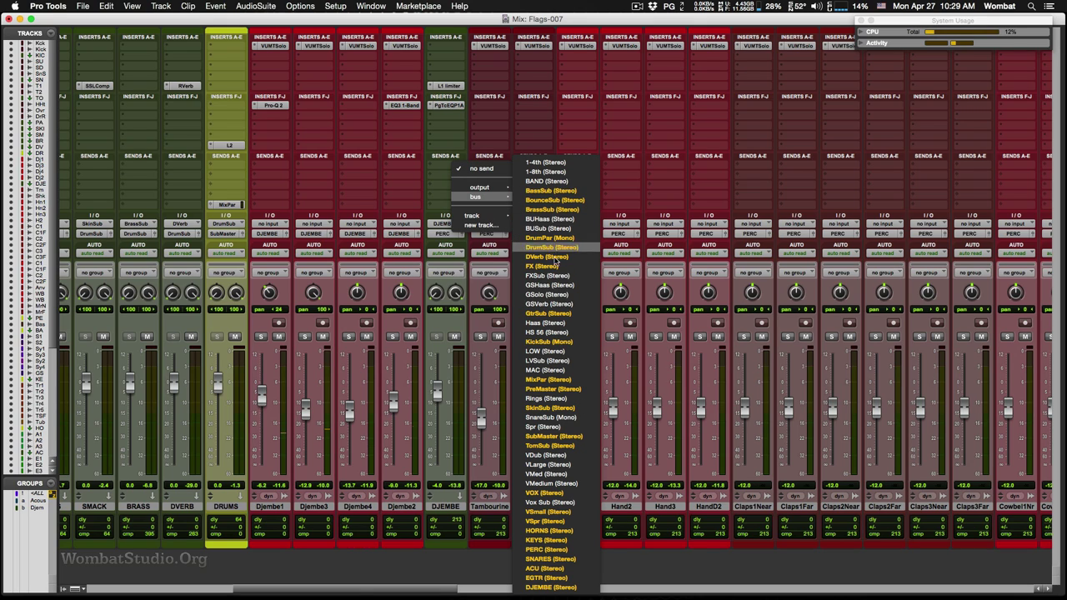
left_click(549, 512)
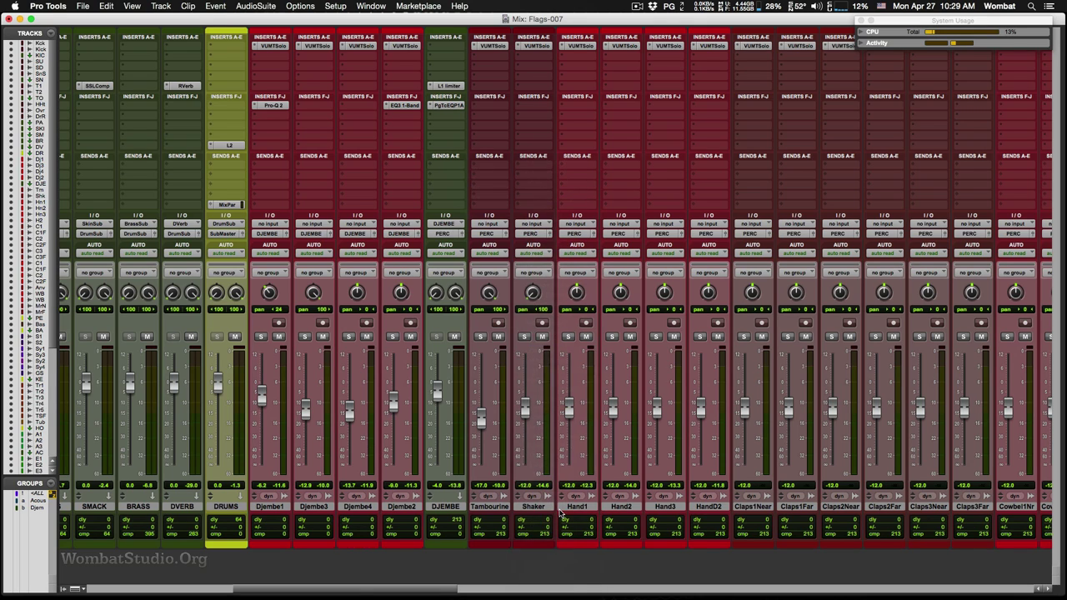
left_click_drag(994, 241, 550, 87)
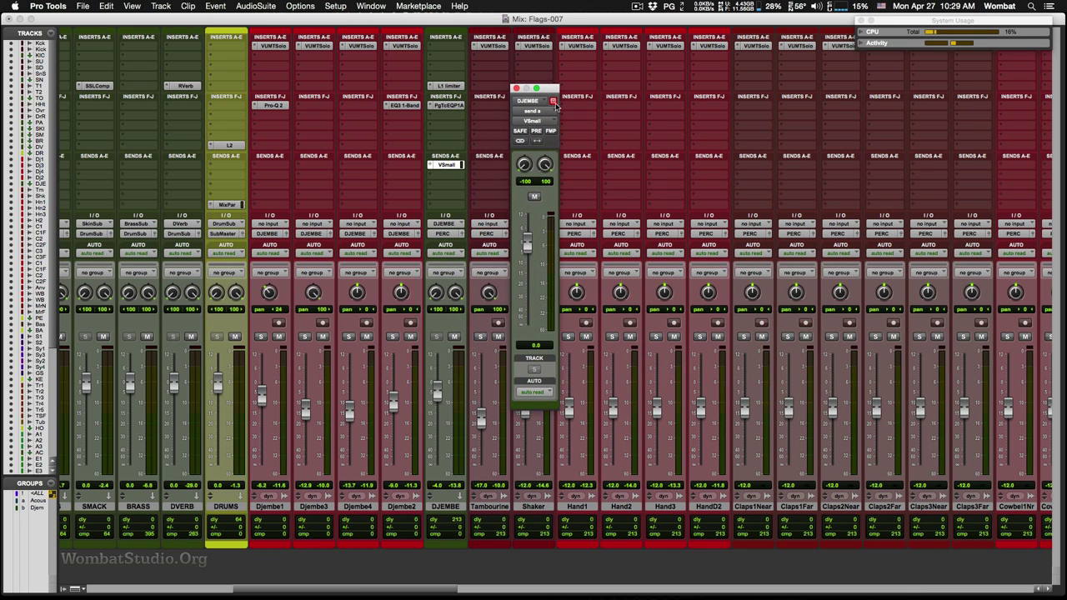
key("space")
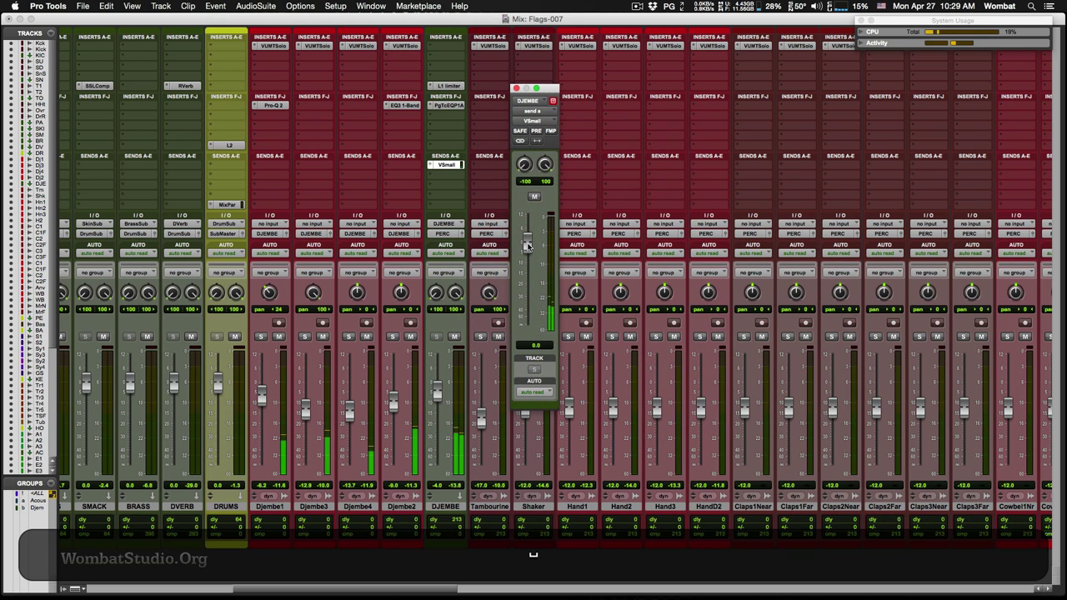
mouse_move(526, 244)
left_mouse_down()
mouse_move(530, 192)
mouse_move(527, 237)
left_mouse_up()
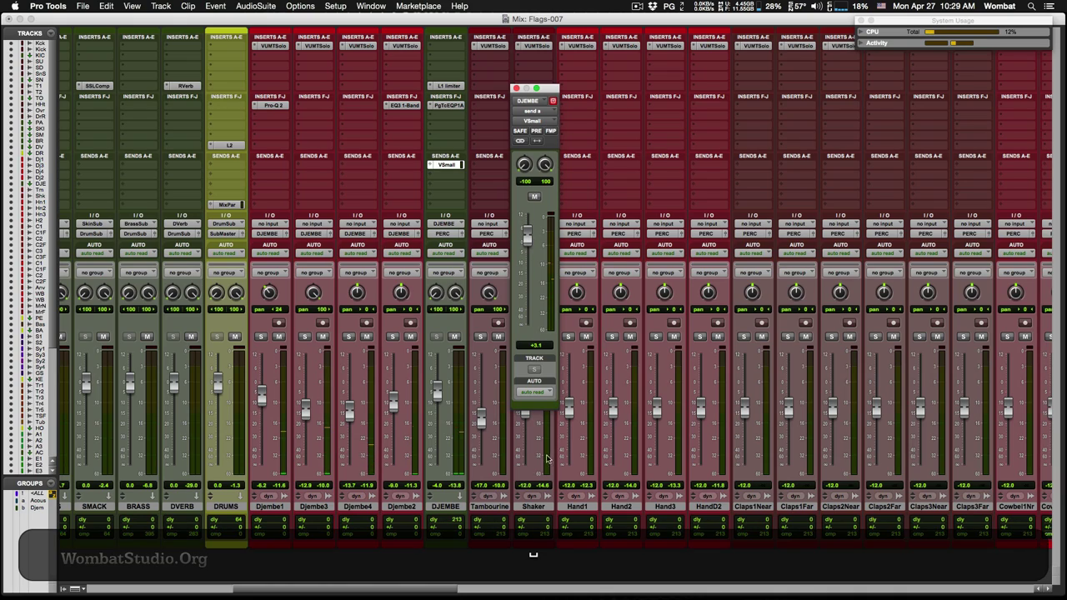
Move the floating send window clear of the reverb returns and set the VSmall aux's input to the VSmall bus
left_click_drag(446, 588, 1039, 587)
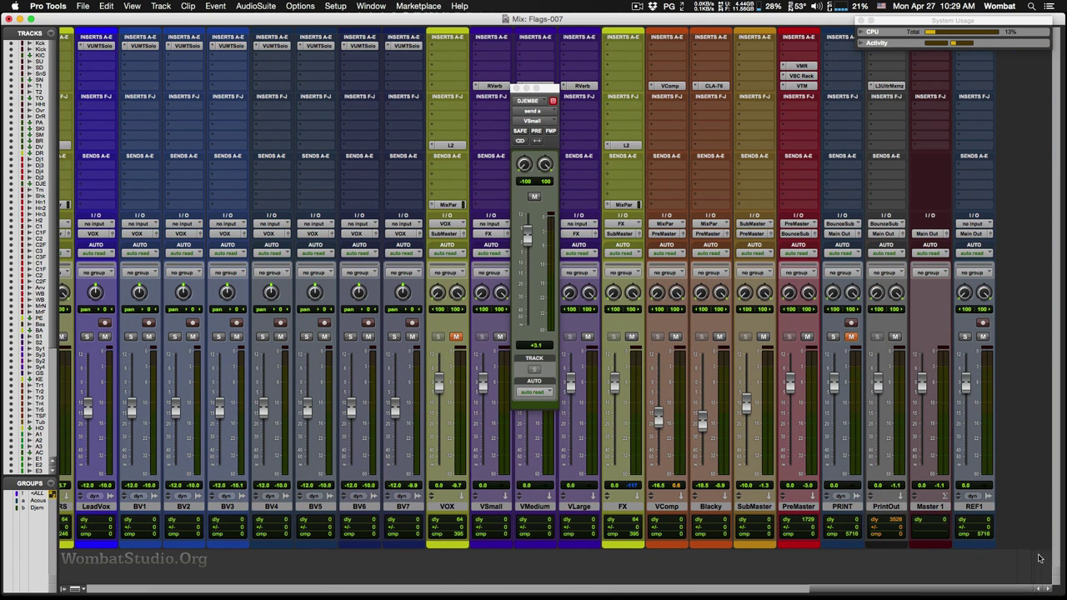
left_click_drag(555, 88, 718, 75)
left_click(496, 228)
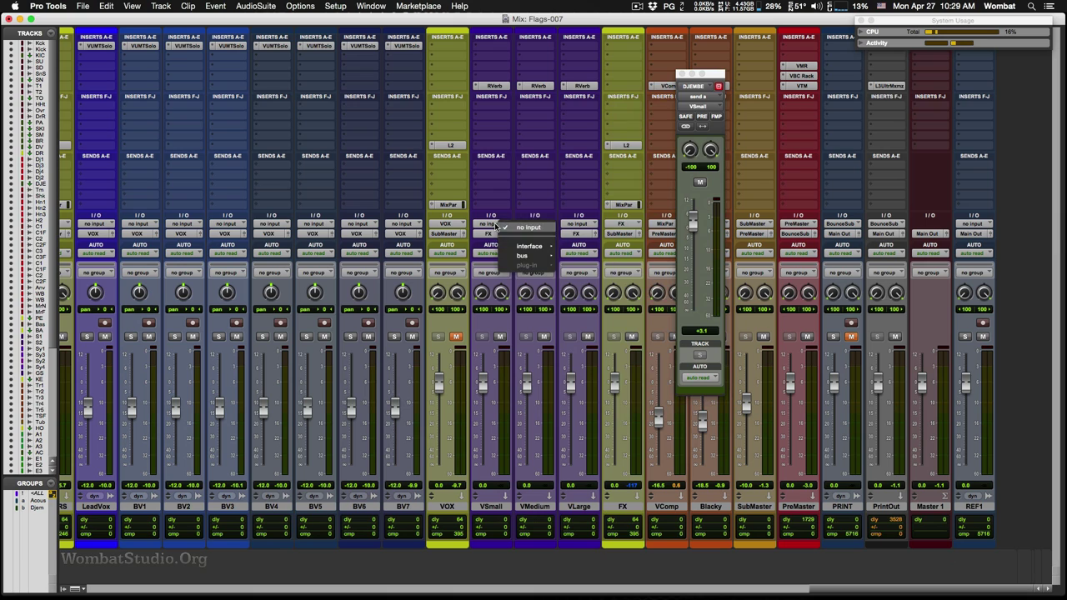
mouse_move(533, 255)
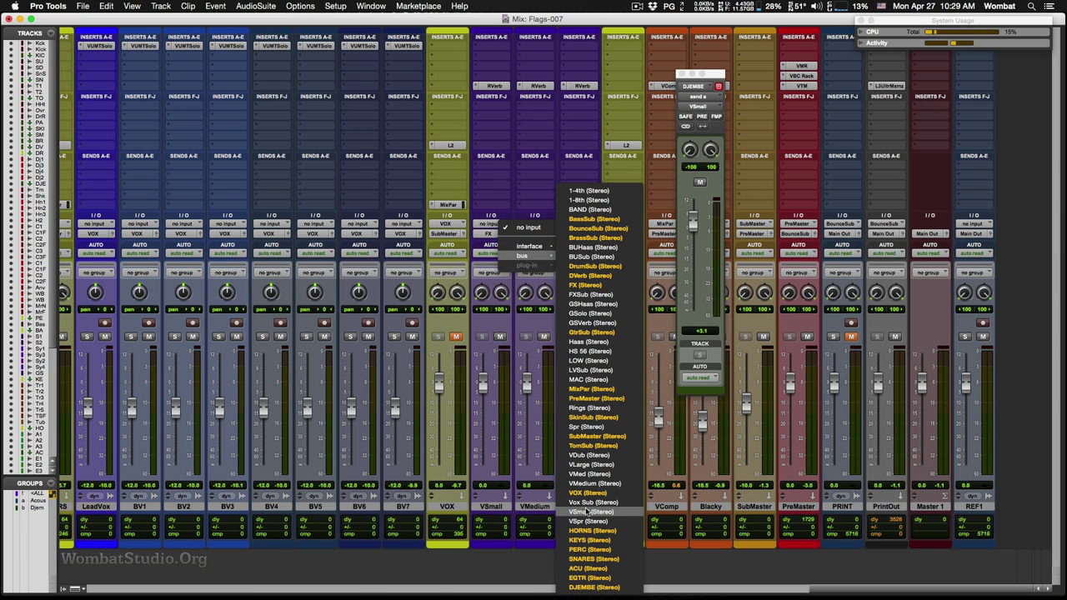
left_click(589, 512)
Set the VMedium aux's input to the VMed bus and the VLarge aux's input to the VLarge bus
left_click(537, 225)
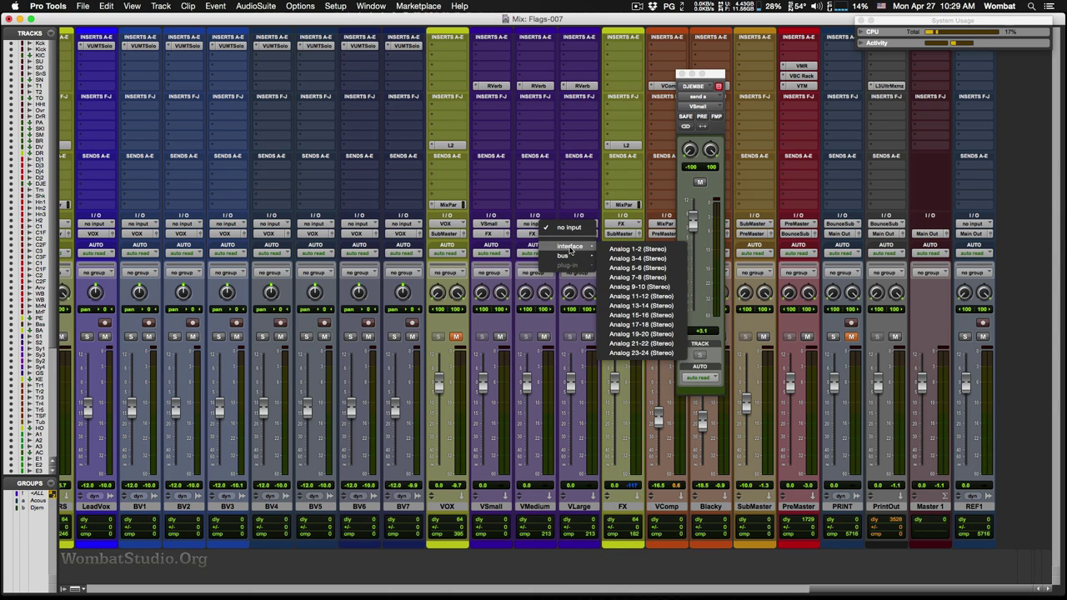
mouse_move(568, 256)
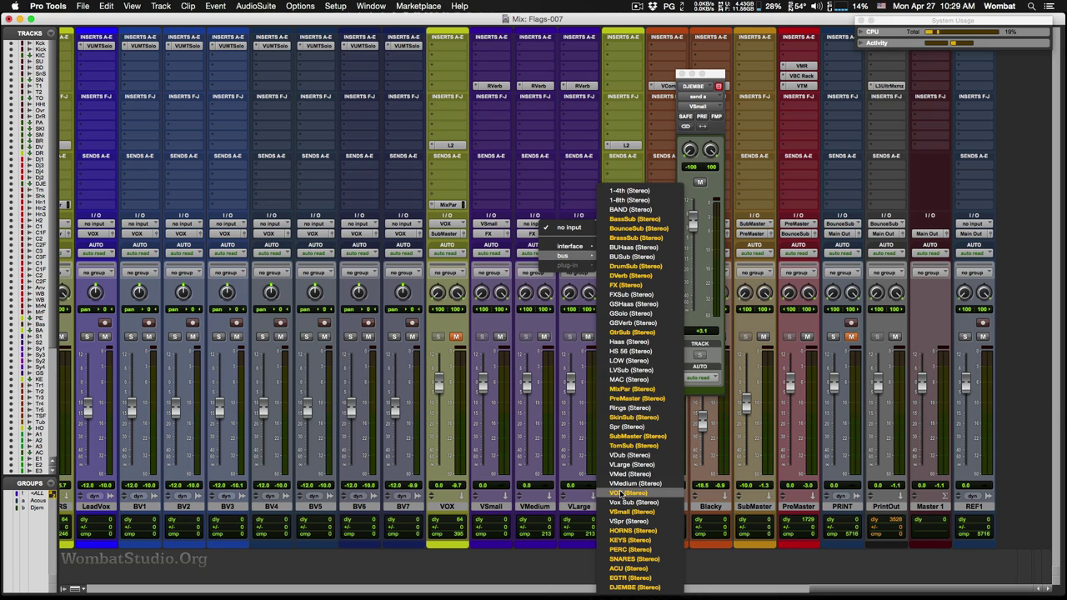
left_click(627, 474)
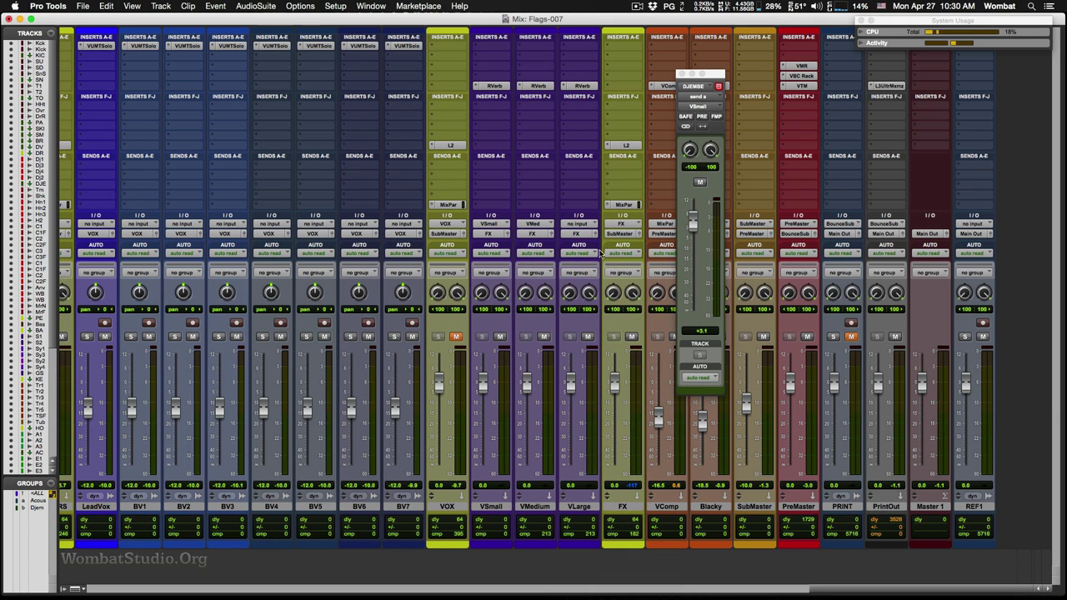
left_click(581, 225)
mouse_move(614, 256)
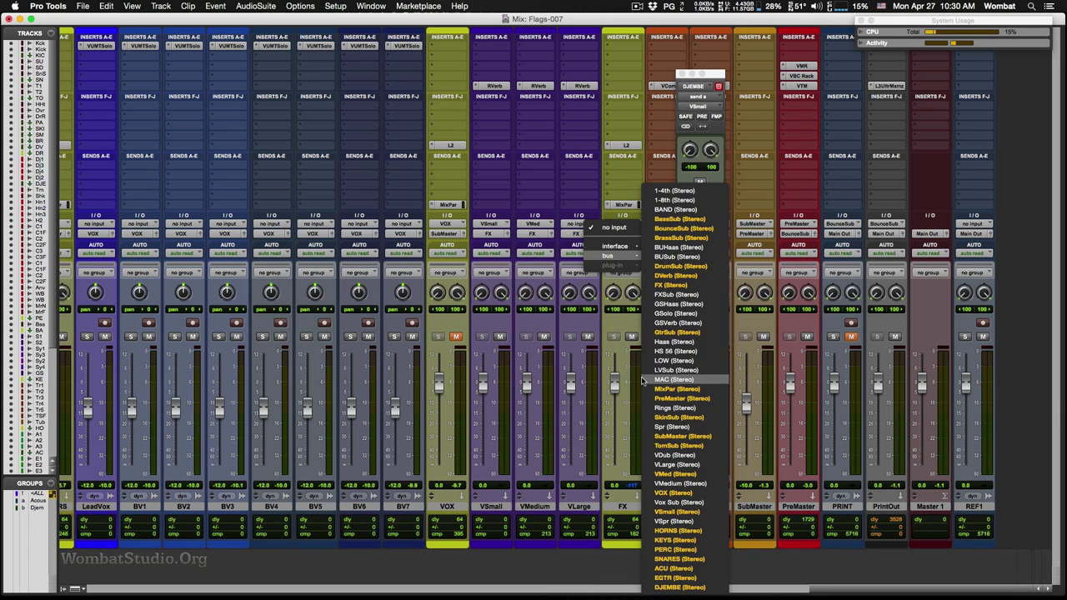
left_click(667, 465)
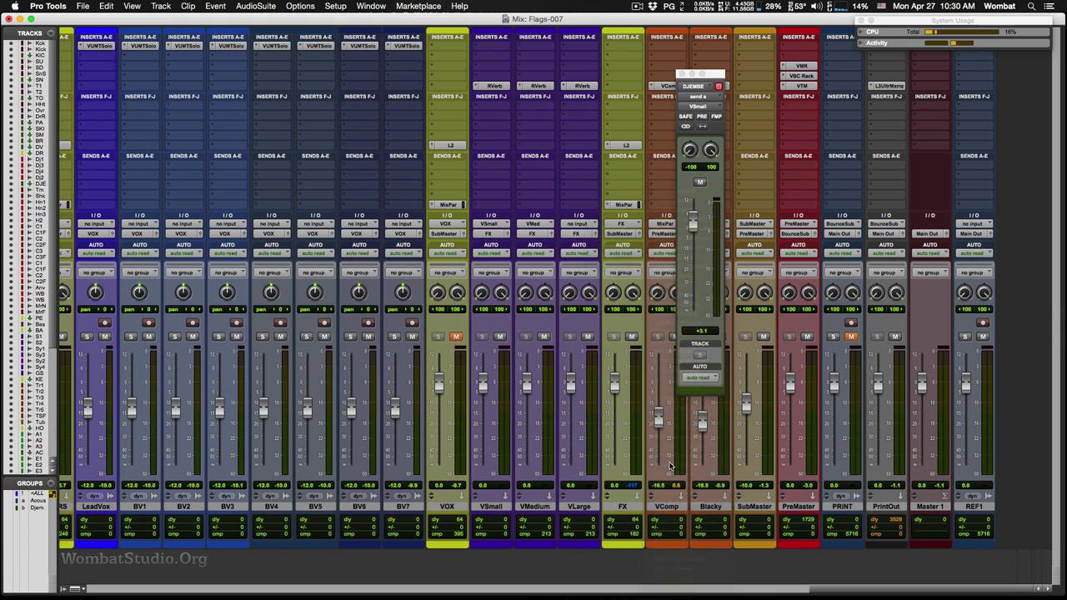
Change the VMedium aux's input to the VMedium bus
left_click(536, 224)
mouse_move(569, 224)
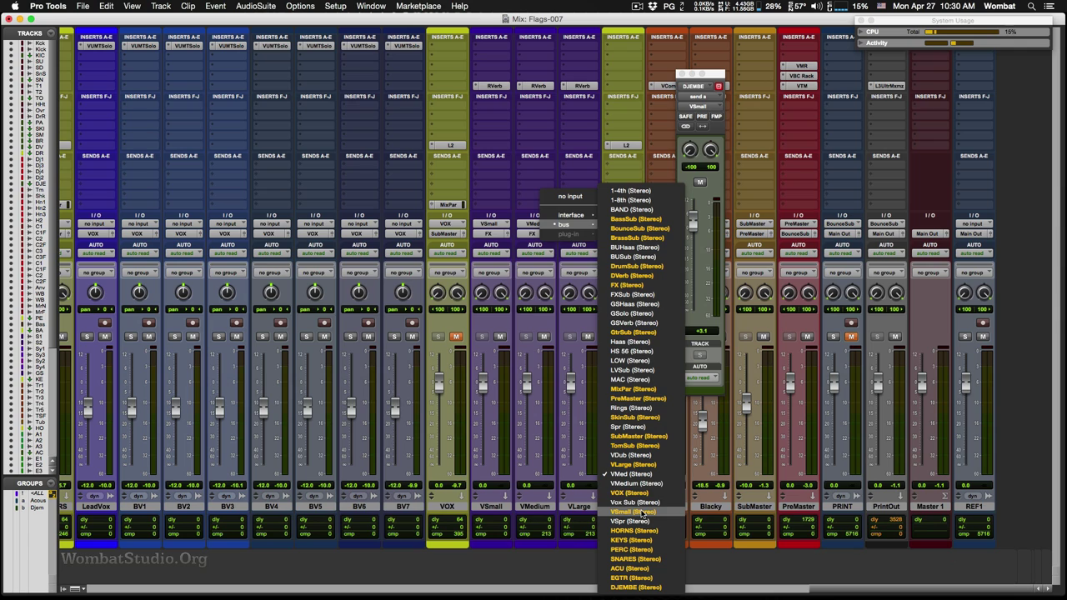
left_click(638, 484)
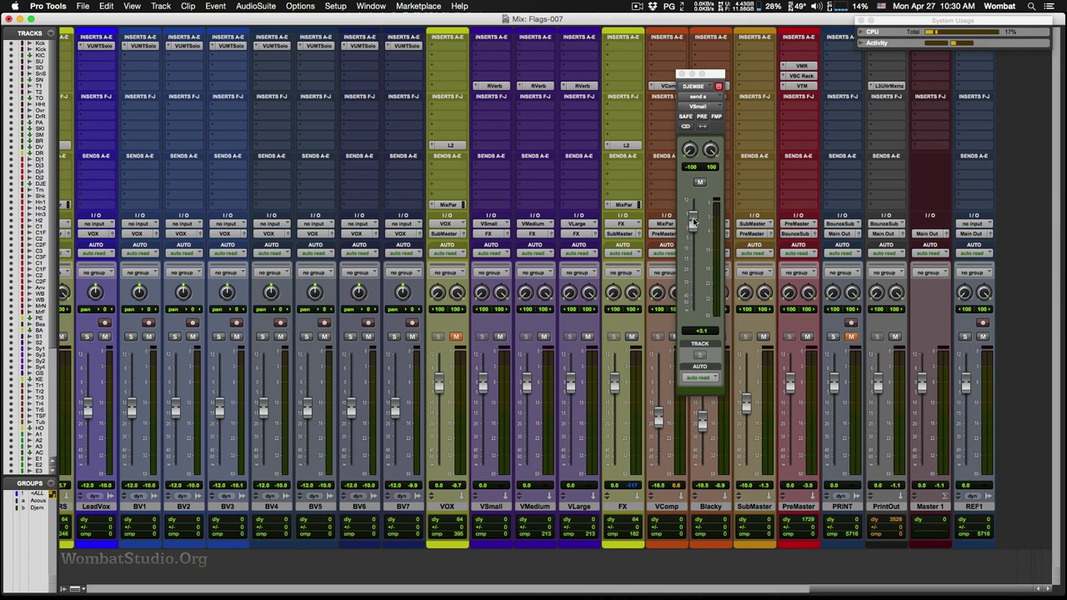
Reset the DJEMBE aux's VSmall send to 0.0 dB, start playback, and lower the send to -10.2 dB
left_click_drag(691, 224, 702, 243)
left_click(697, 245, "alt")
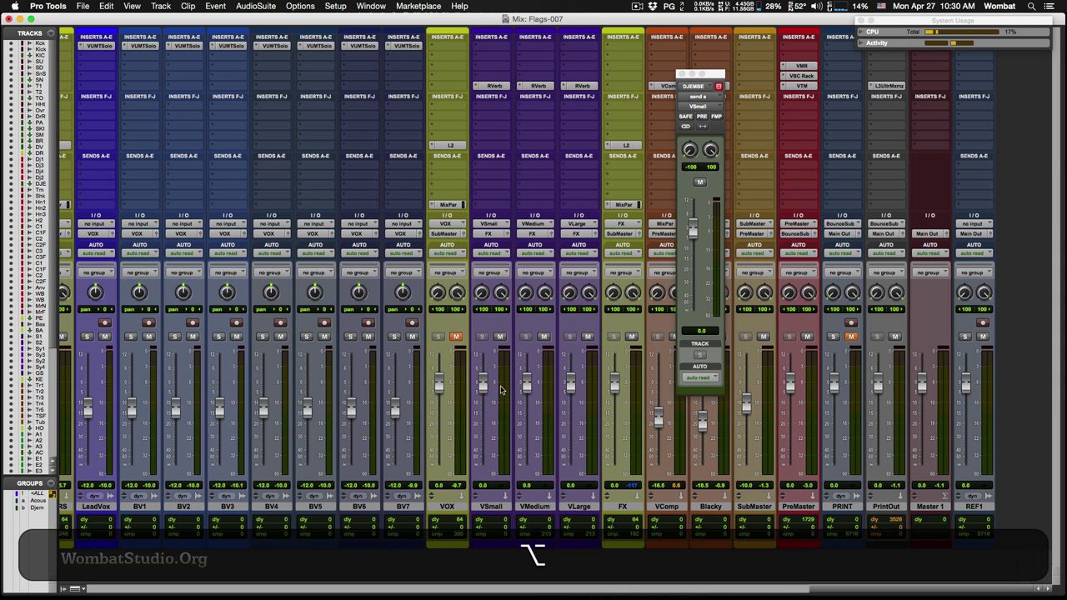
key("space")
left_click_drag(696, 229, 696, 250)
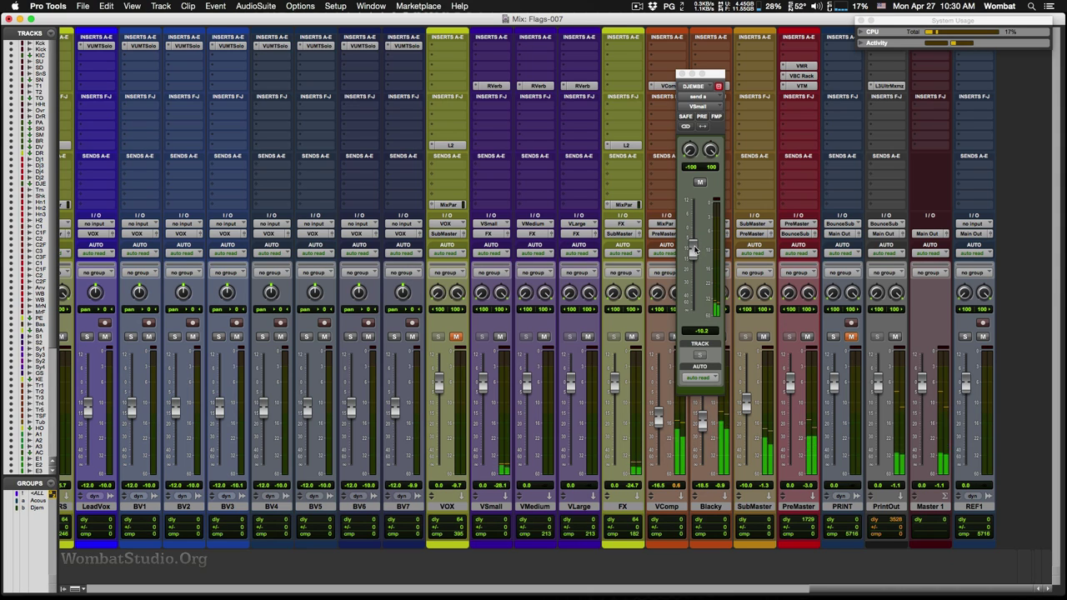
Compare the djembes with the VSmall send muted and unmuted, set the send to -11.0 dB, and close its window
left_click(700, 182)
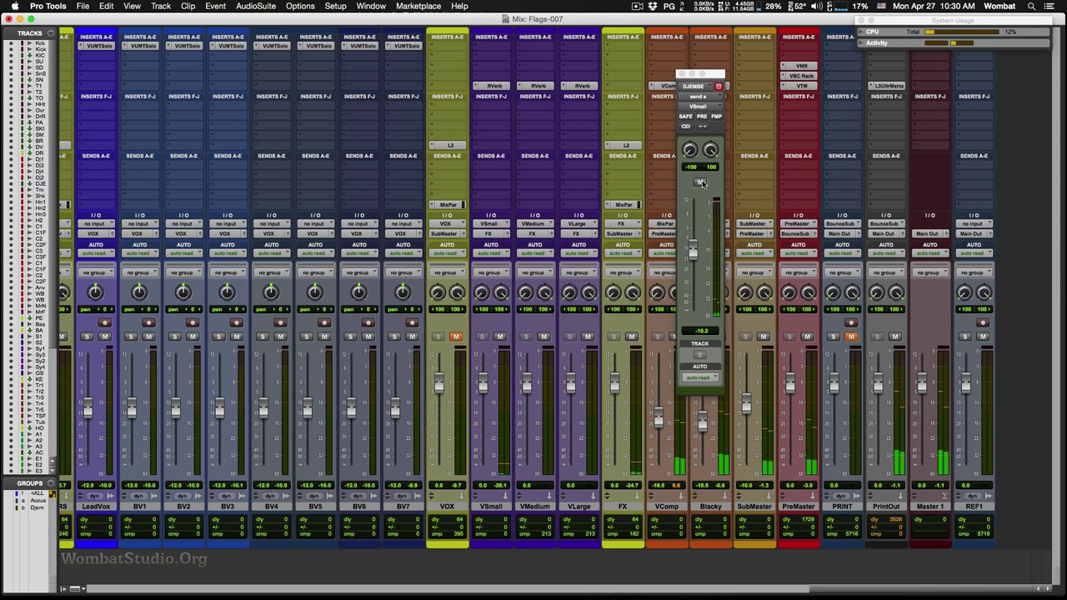
left_click(700, 182)
left_click_drag(694, 242, 690, 254)
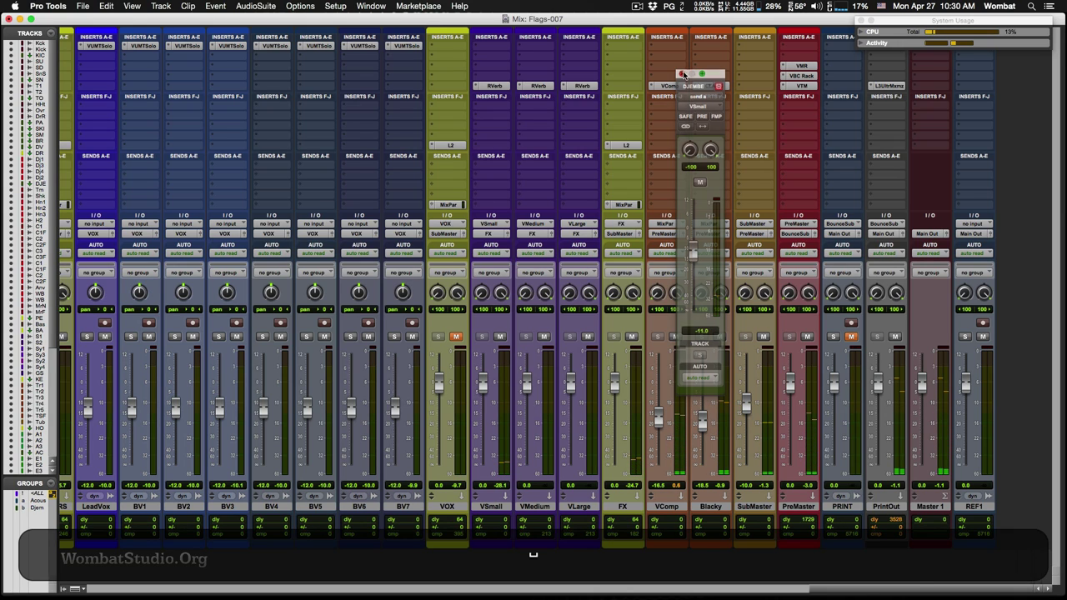
left_click(682, 74)
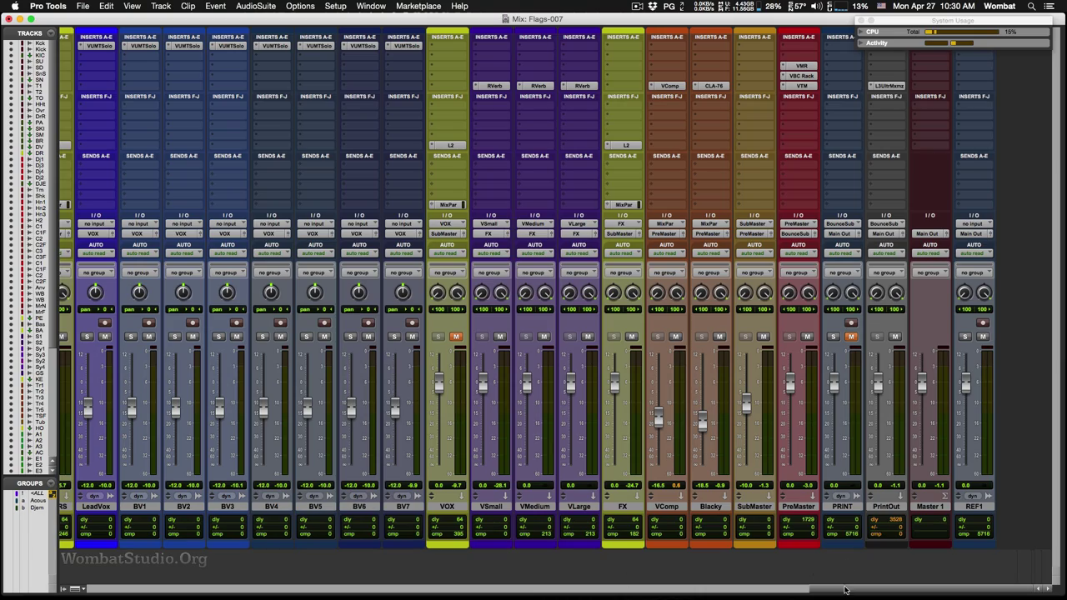
Put the DJEMBE aux's VSmall send into send slot A of the PERC aux
left_click_drag(844, 592, 286, 583)
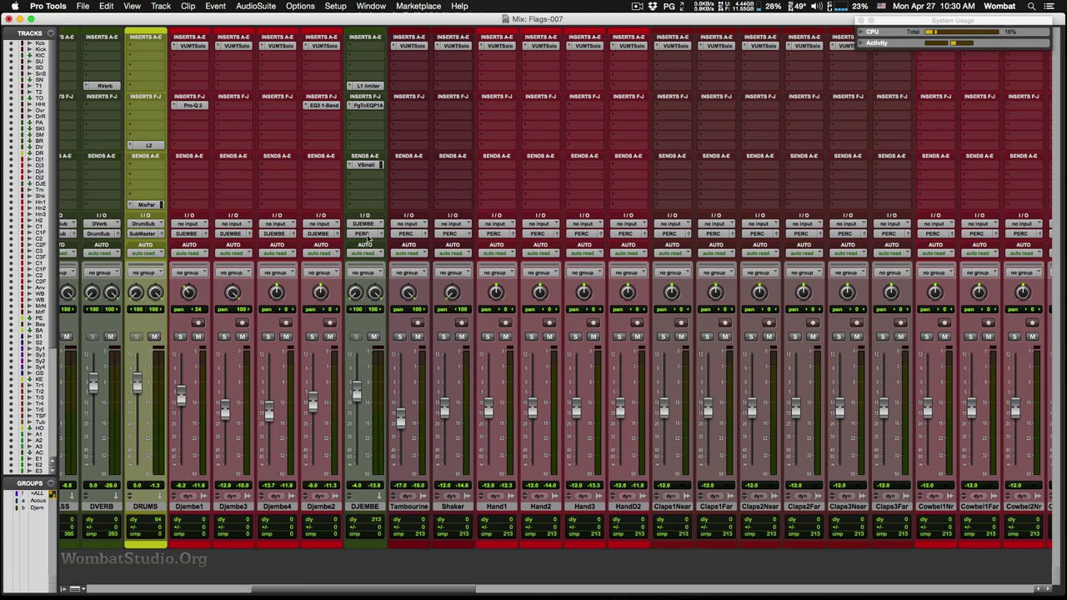
left_click(370, 175)
mouse_move(388, 208)
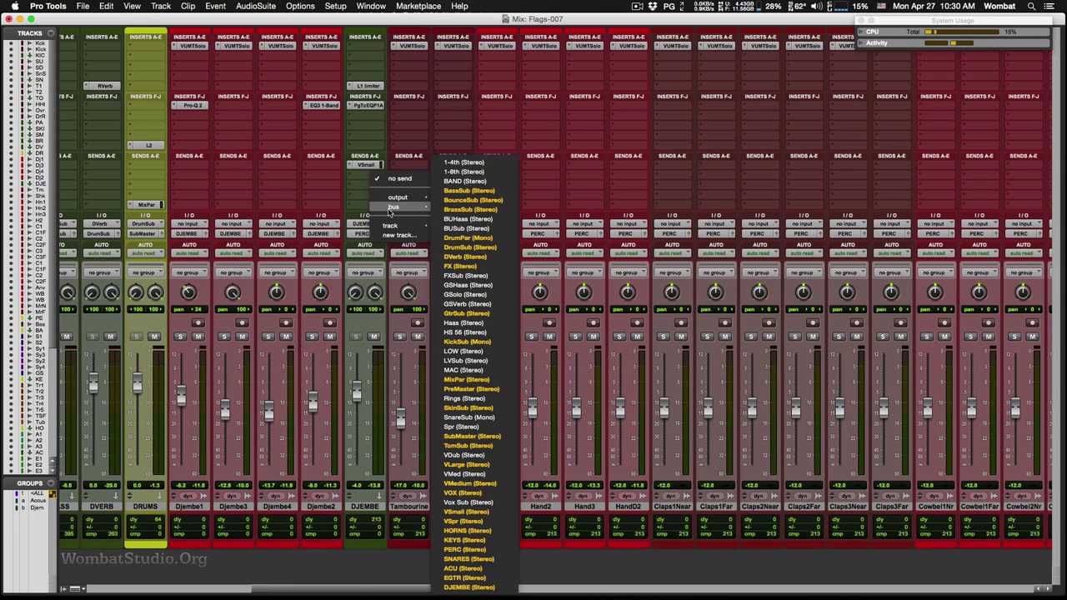
left_click(363, 184)
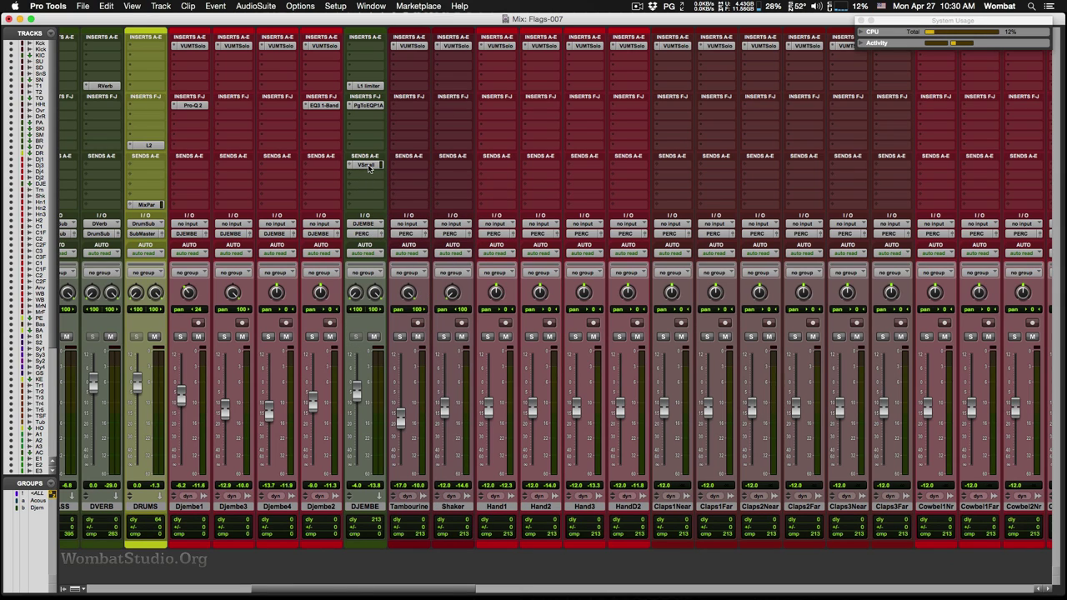
left_click_drag(369, 168, 821, 168)
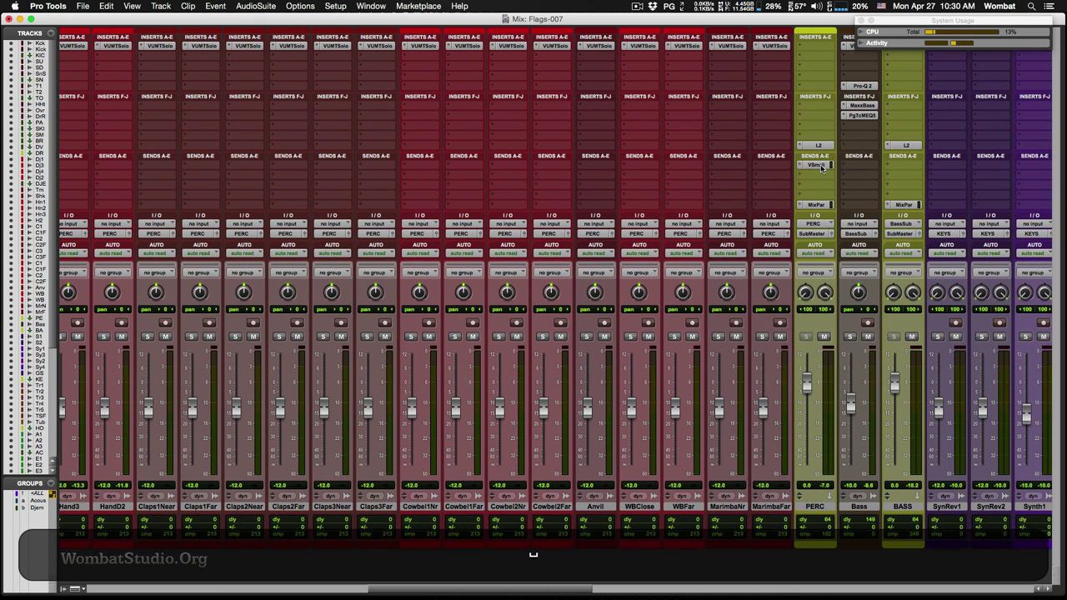
Add a VMedium bus send in slot B of the PERC aux, set it to -19.5 dB, and close its window
left_click(822, 166)
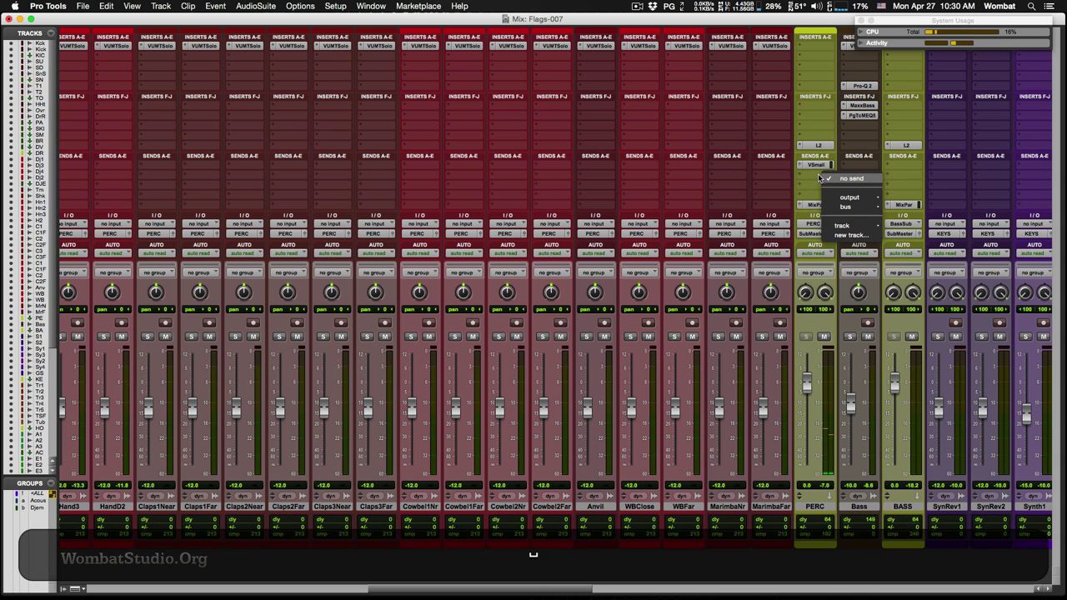
mouse_move(845, 207)
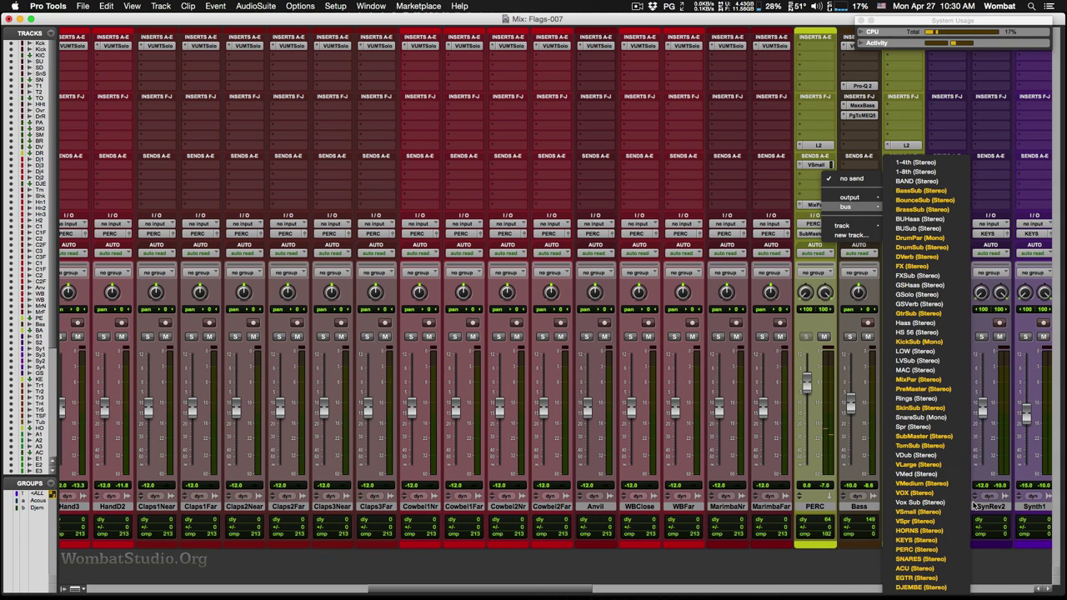
left_click(955, 486)
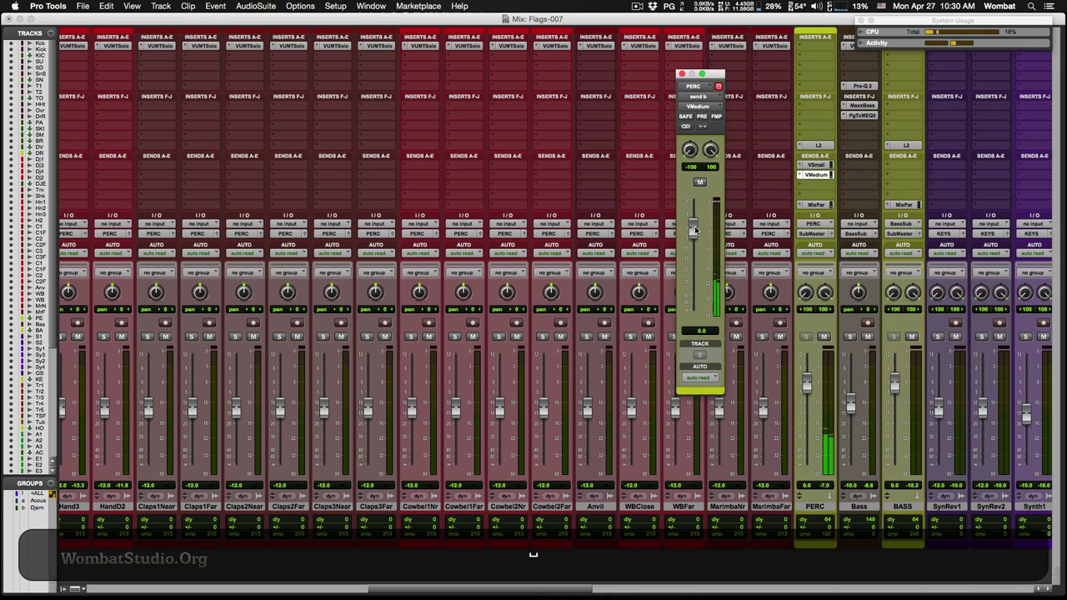
left_click_drag(693, 230, 692, 271)
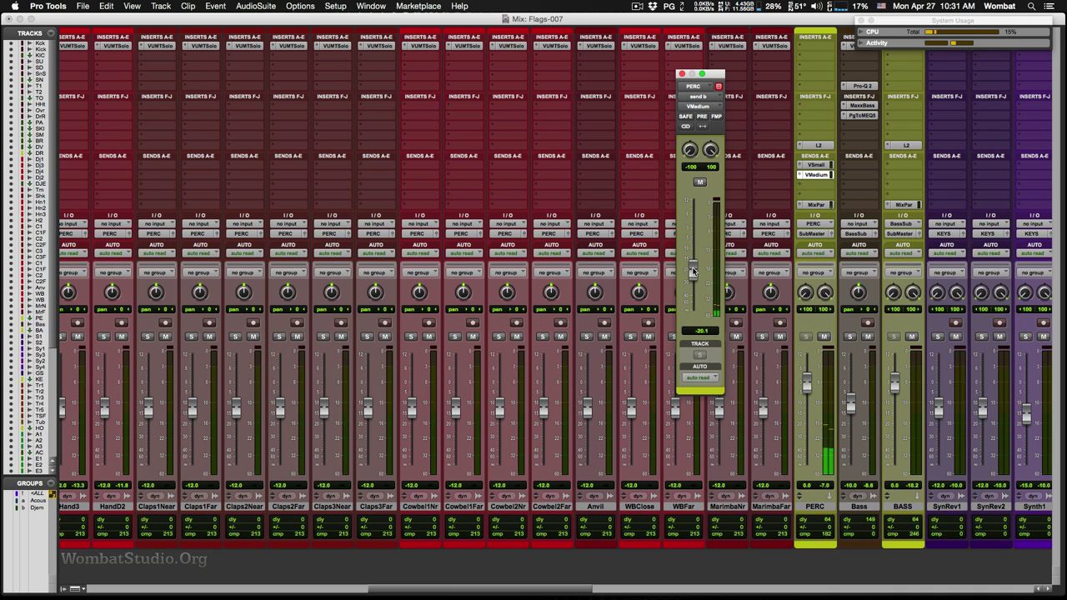
left_click_drag(693, 271, 693, 265)
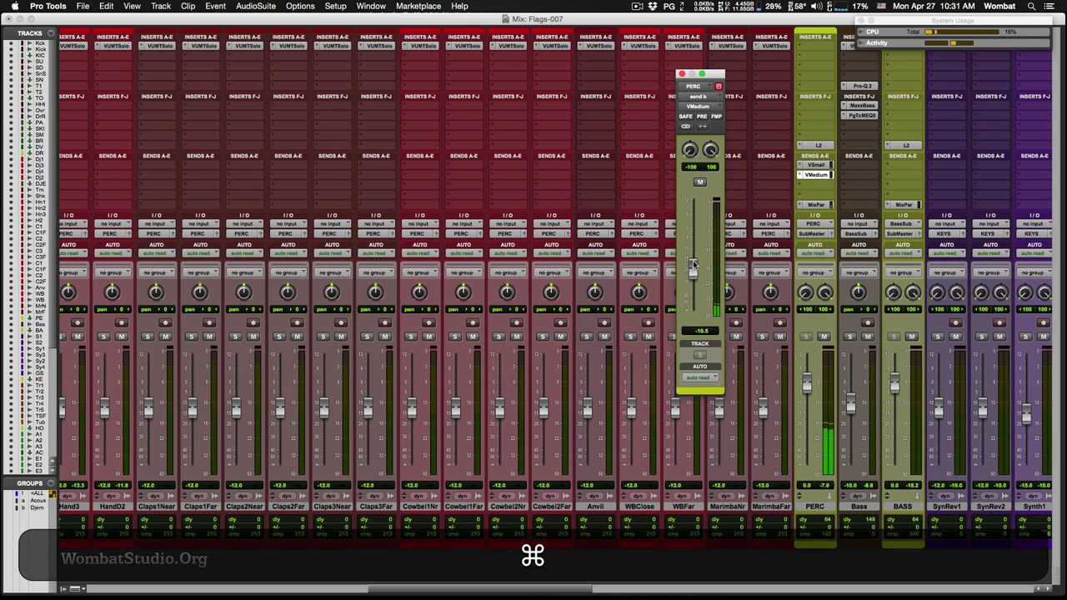
left_click(681, 73)
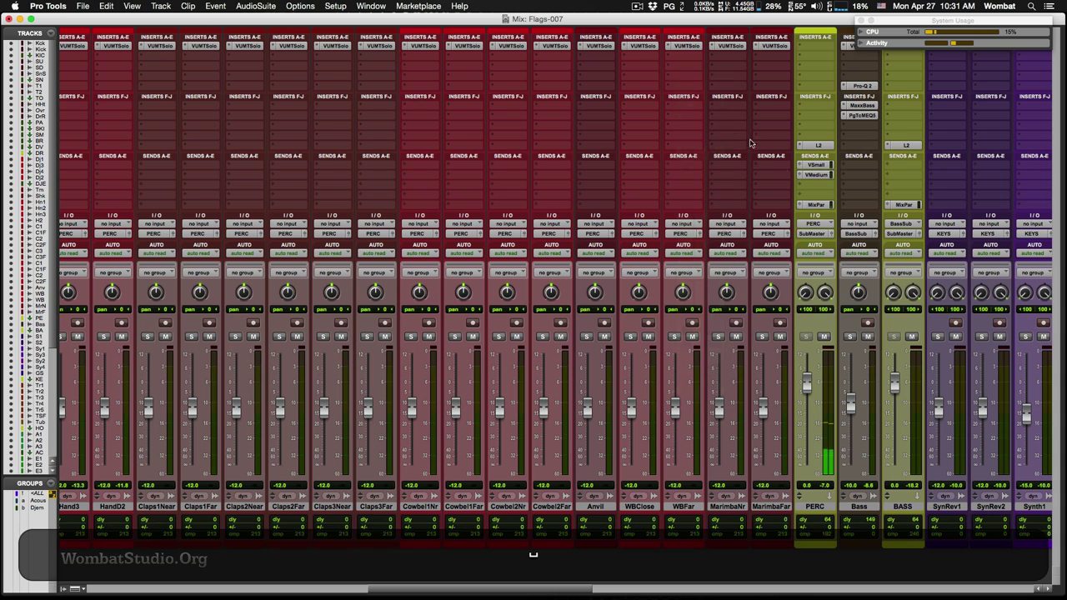
Add a VLarge bus send in slot C of the PERC aux and lower it to -30.2 dB
left_click(830, 200)
mouse_move(843, 217)
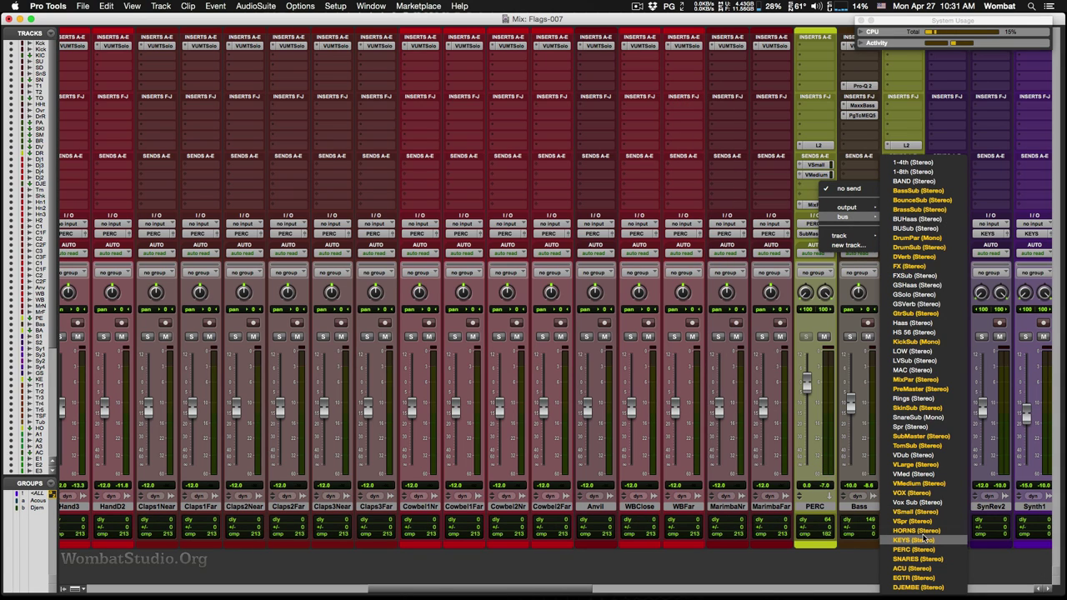
left_click(915, 464)
key("space")
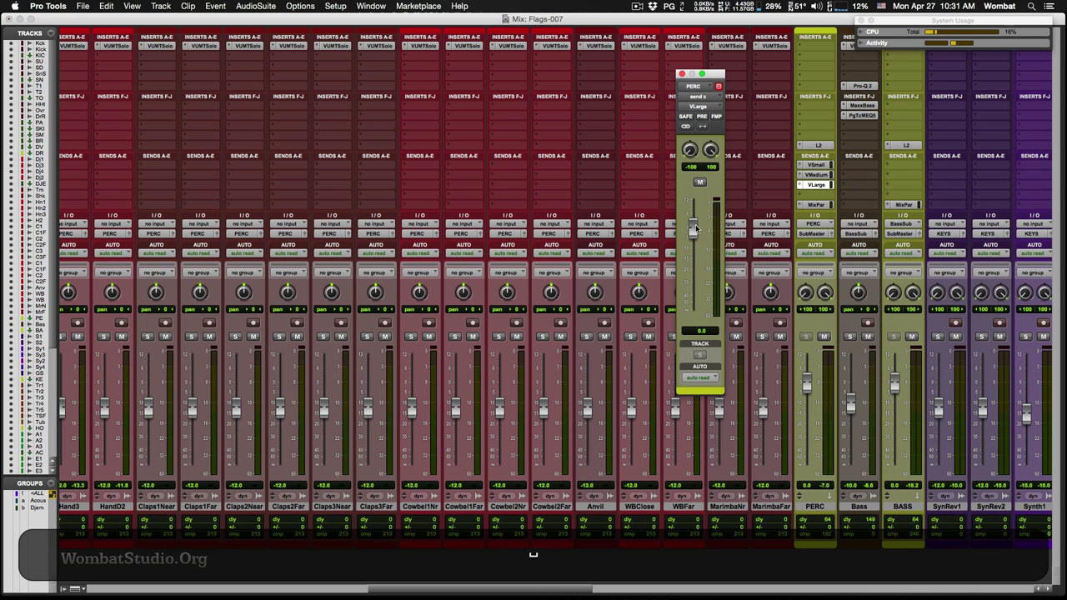
left_click_drag(697, 228, 692, 283)
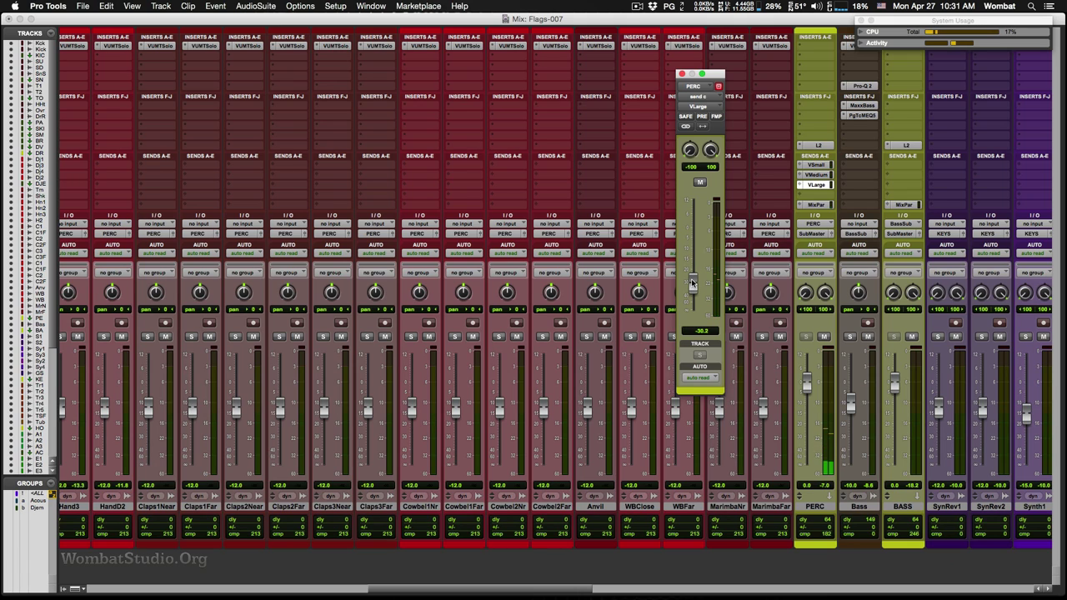
key("space")
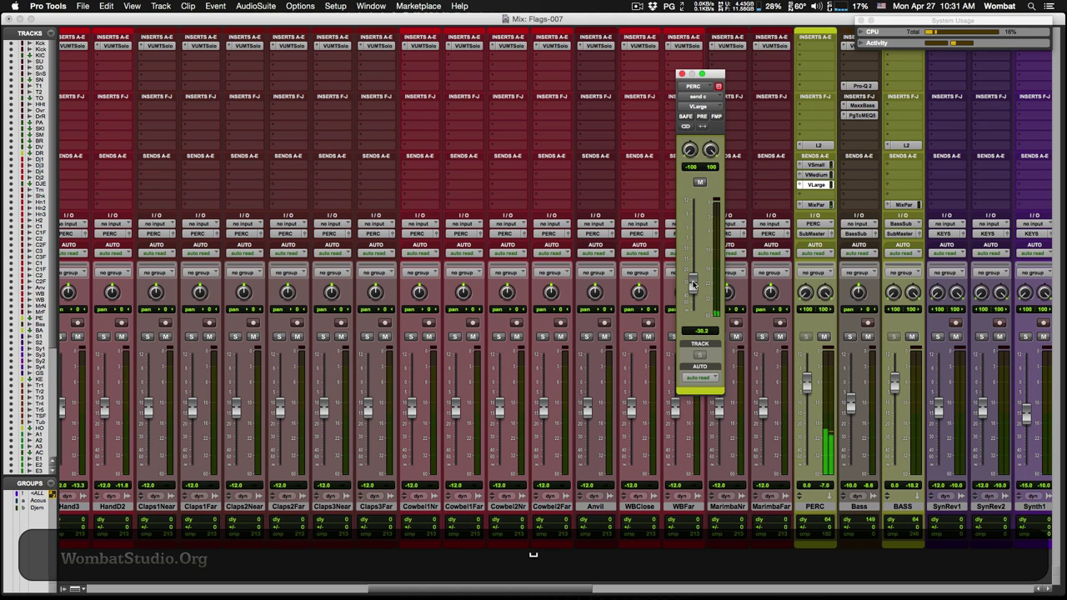
Lower the PERC aux's VLarge send to -35.6 dB, starting and stopping playback to hear the reverb tail
key("space")
left_click_drag(691, 285, 692, 289)
key("space")
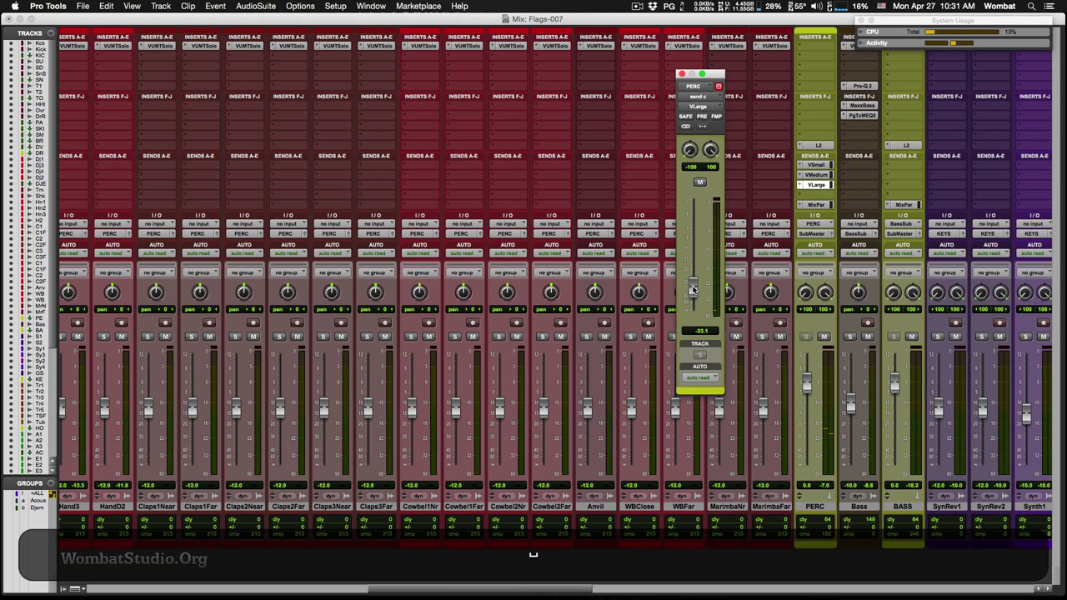
key("space")
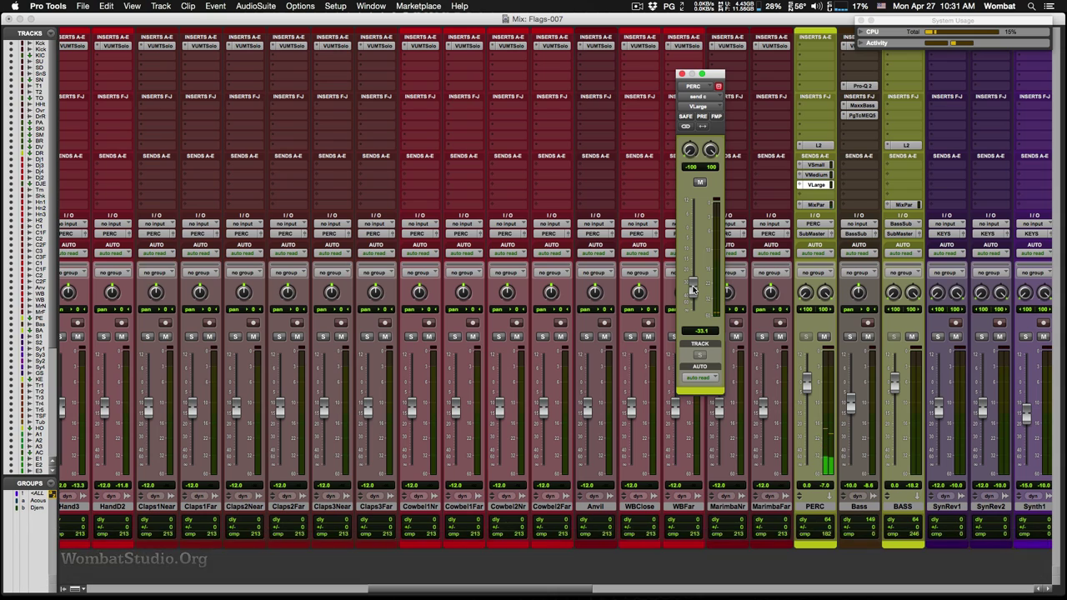
left_click_drag(692, 289, 692, 291)
key("space")
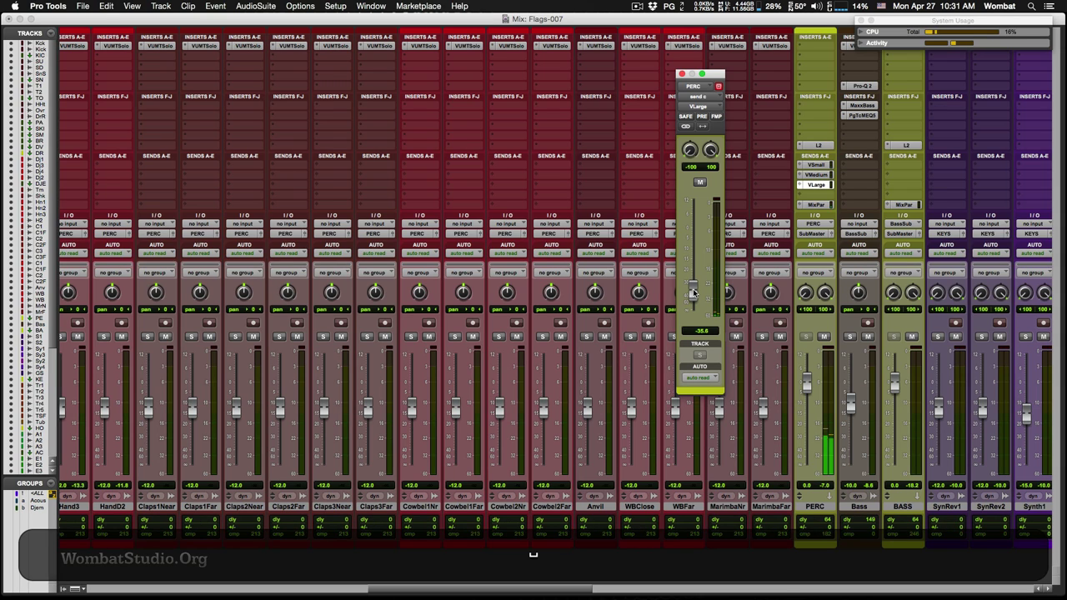
key("space")
Mute the PERC aux's VMedium send and raise its VLarge send to -28.5 dB while checking the tail
left_click(818, 175)
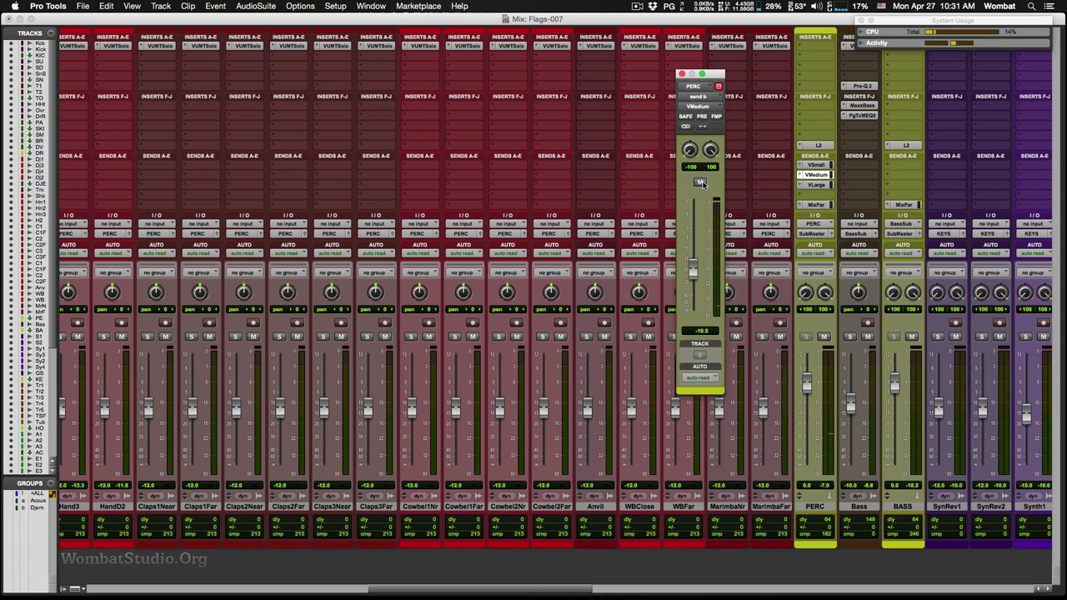
left_click(701, 183)
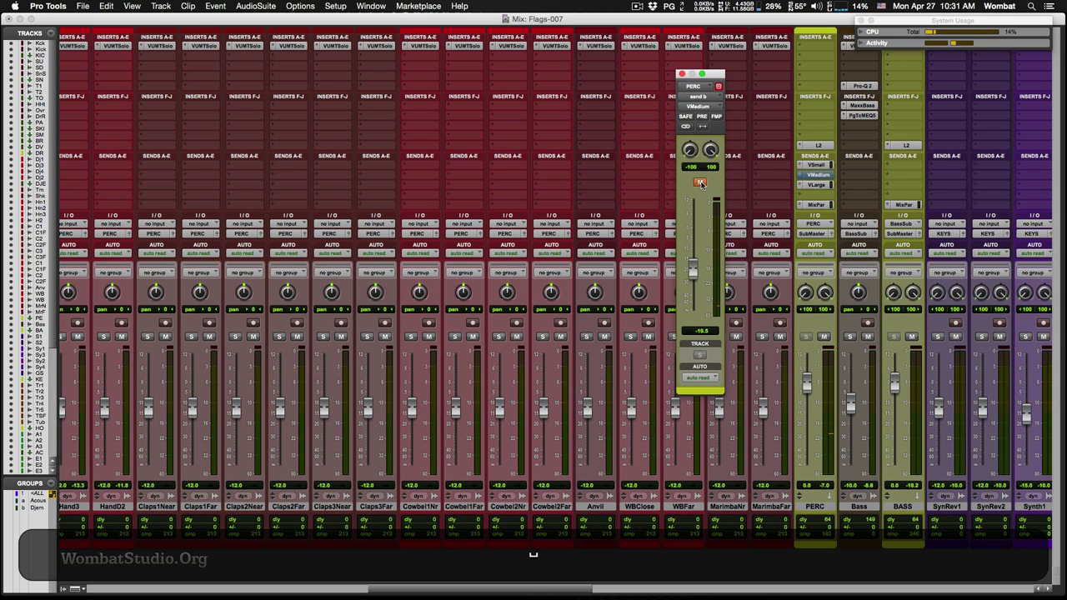
left_click(817, 184)
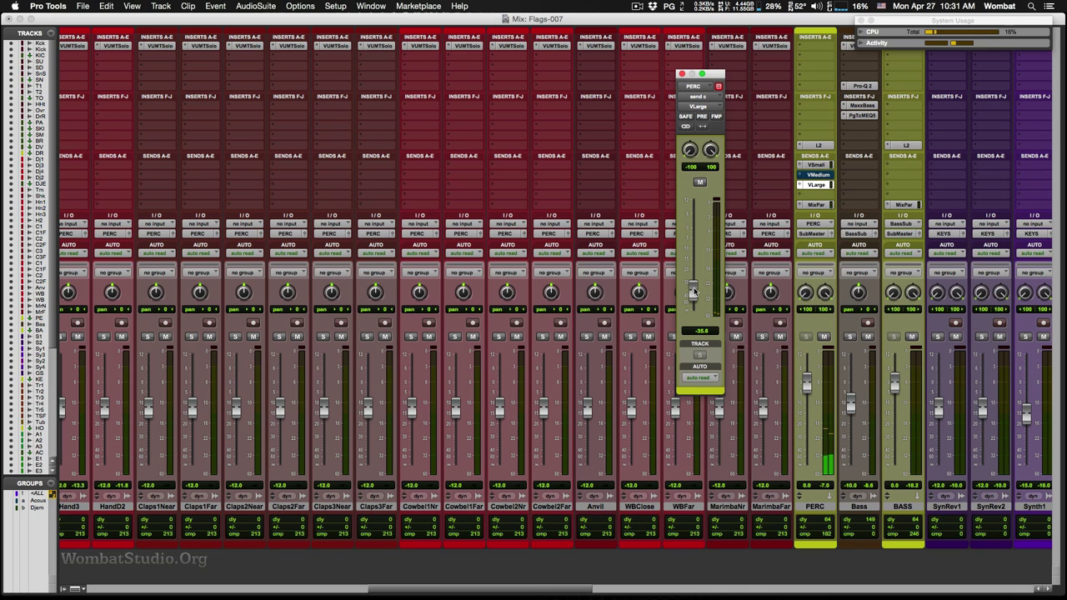
left_click(692, 289)
left_click_drag(692, 289, 693, 286)
key("space")
left_click_drag(693, 285, 696, 284)
key("space")
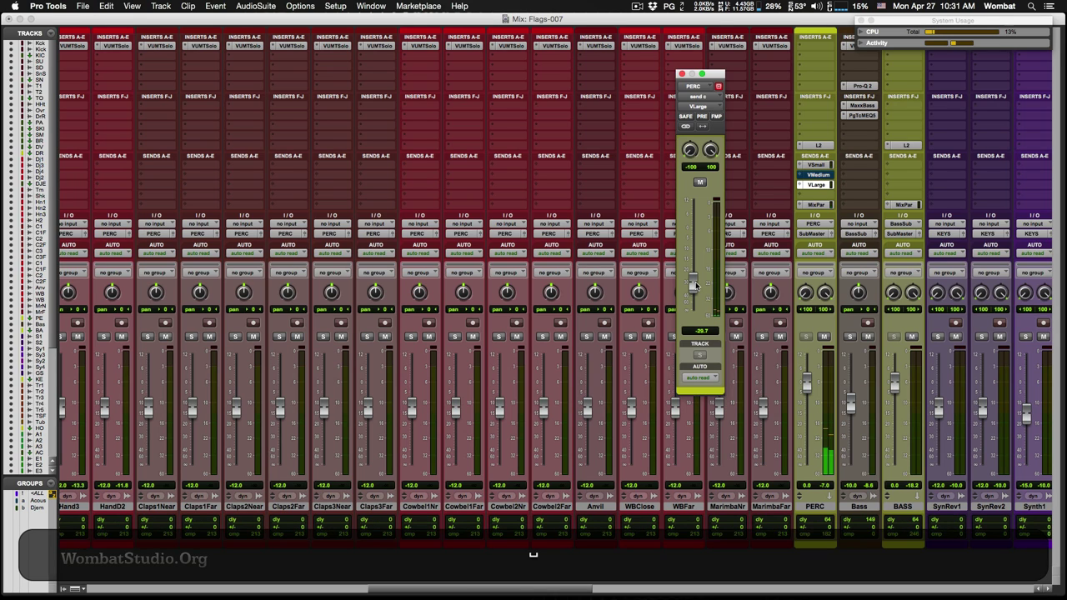
left_click_drag(692, 285, 692, 283)
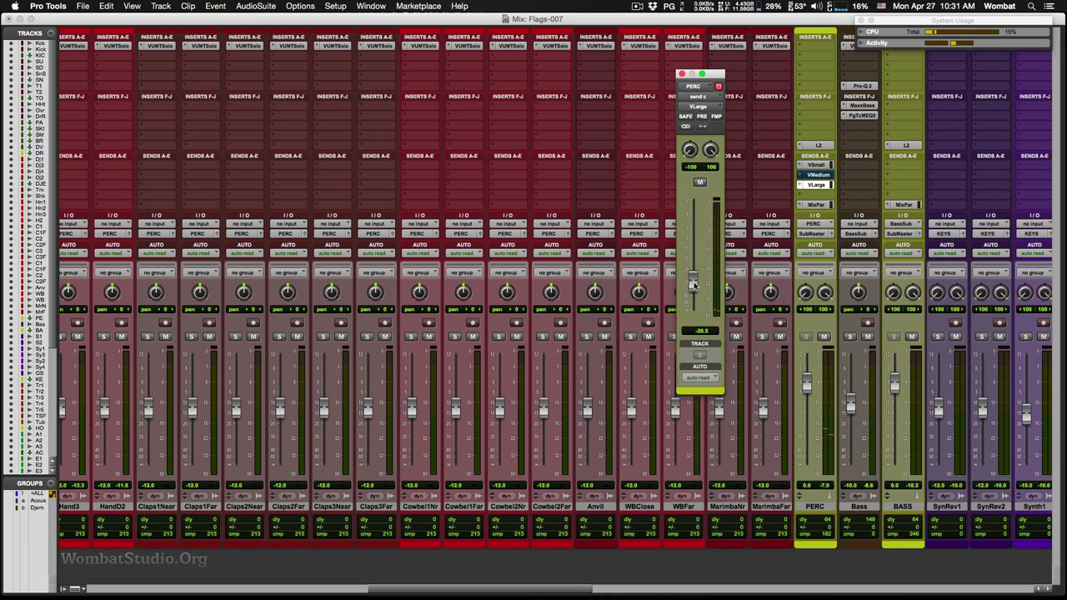
key("space")
Unmute the PERC aux's VMedium send and lower it to -24.0 dB during playback
left_click(818, 175)
left_click(699, 184)
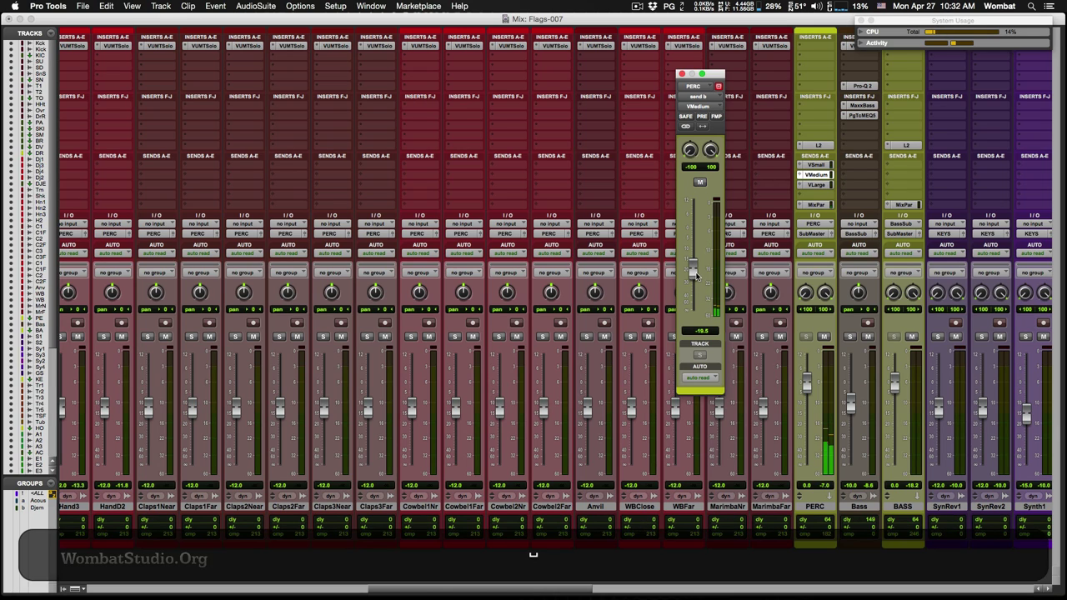
left_click_drag(690, 272, 691, 277)
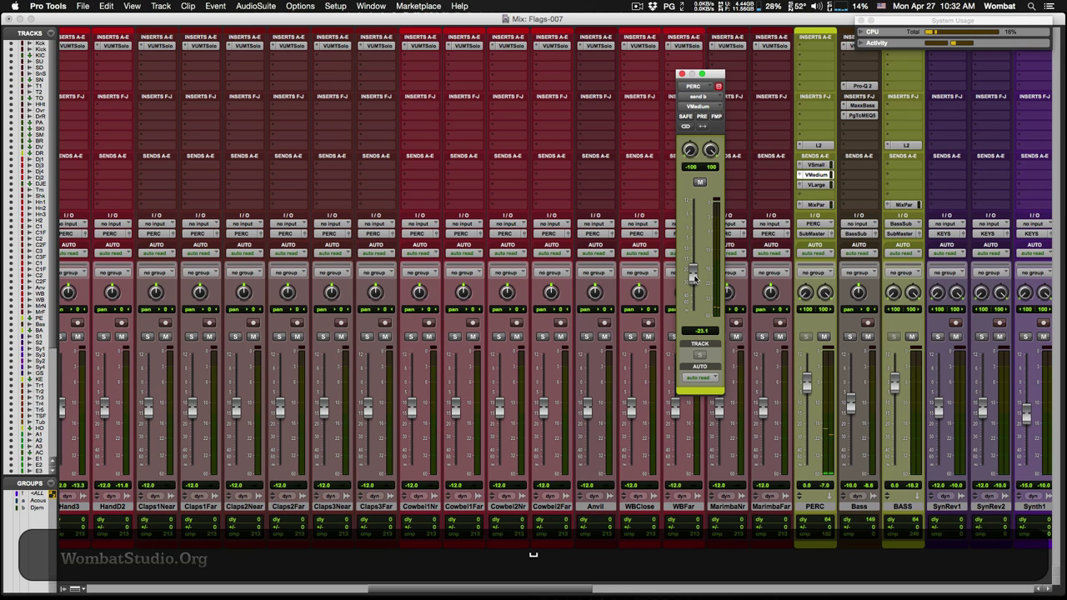
left_click_drag(693, 280, 695, 280)
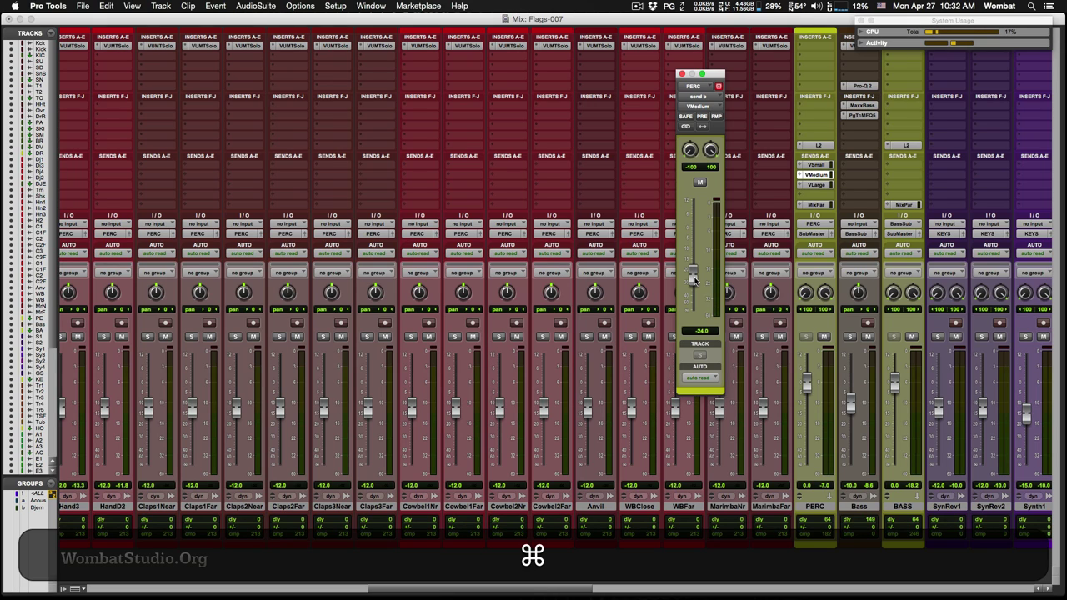
key("super+space")
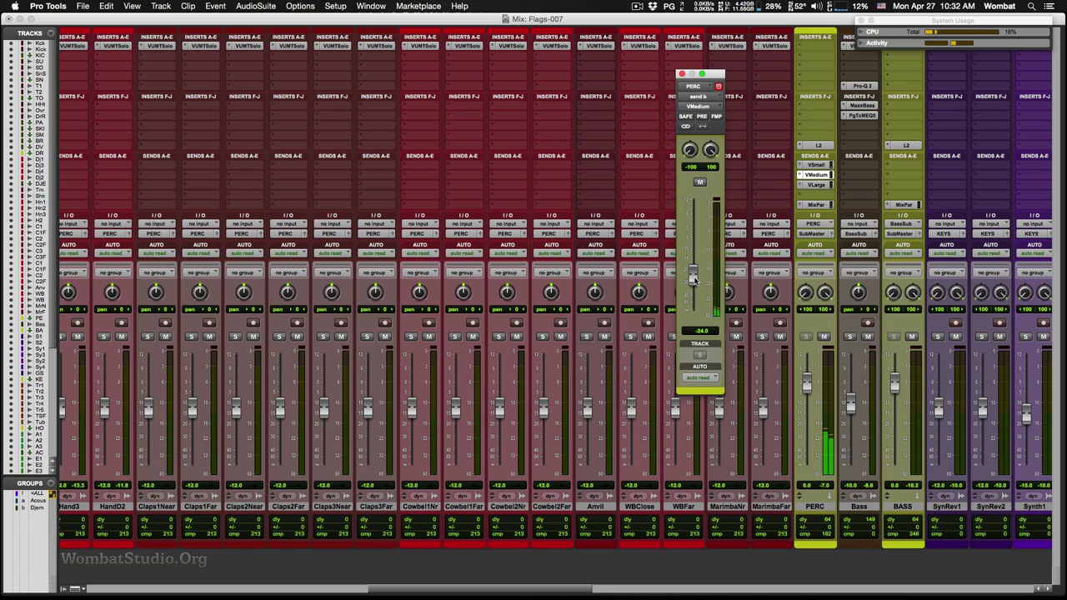
Fine-tune the level of the PERC aux's VSmall send and close its window
left_click(815, 165)
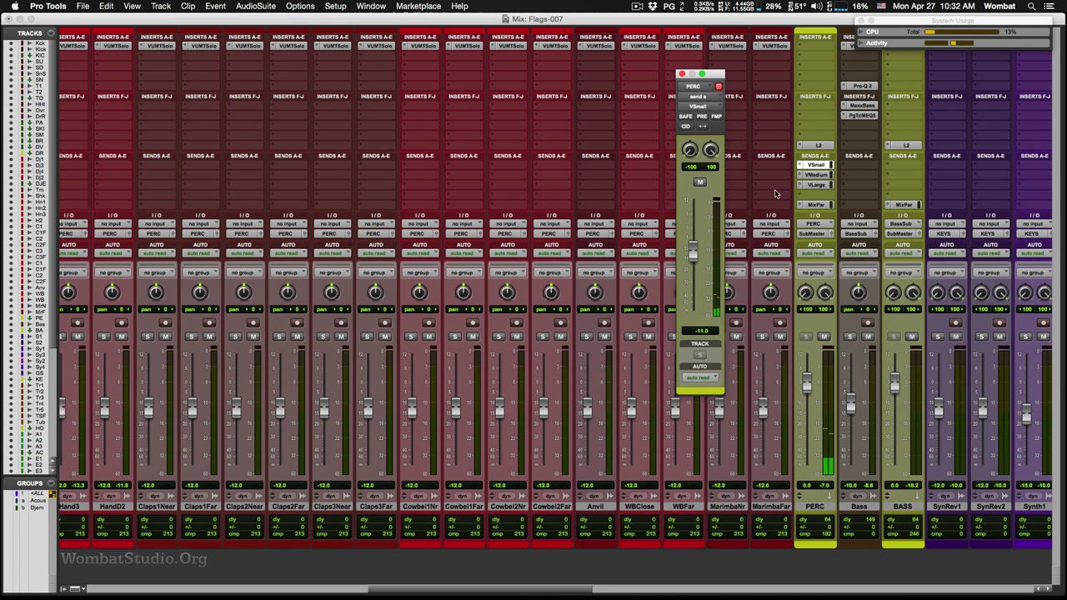
mouse_move(696, 249)
left_mouse_down()
mouse_move(695, 220)
mouse_move(695, 248)
left_mouse_up()
left_click(682, 74)
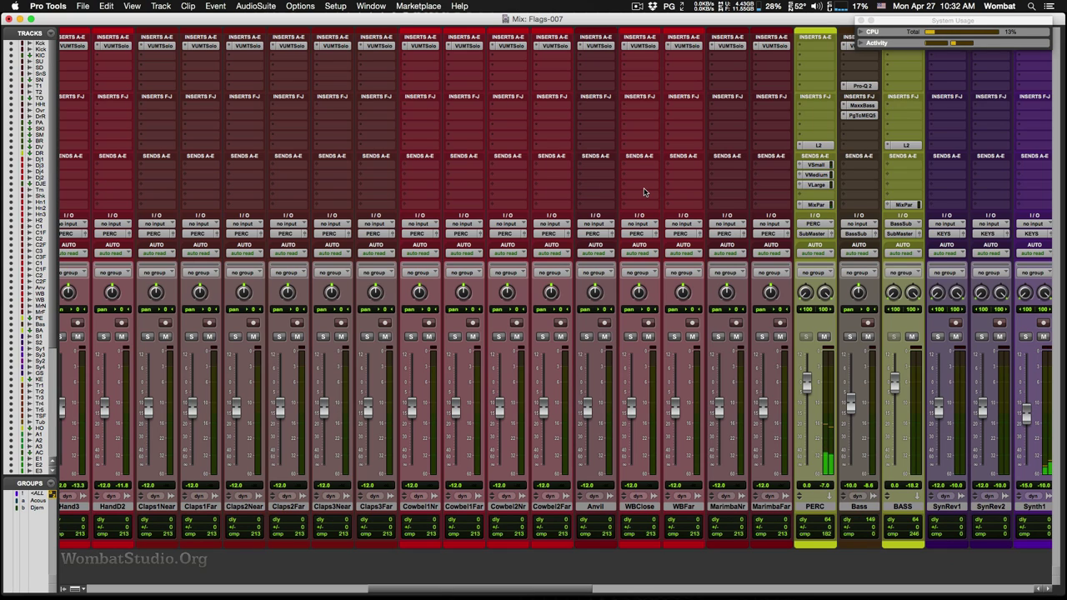
Switch to the Edit window and listen to the mix onward, then from 1:27, 2:57 and 3:53, and stop playback
key("super+equal")
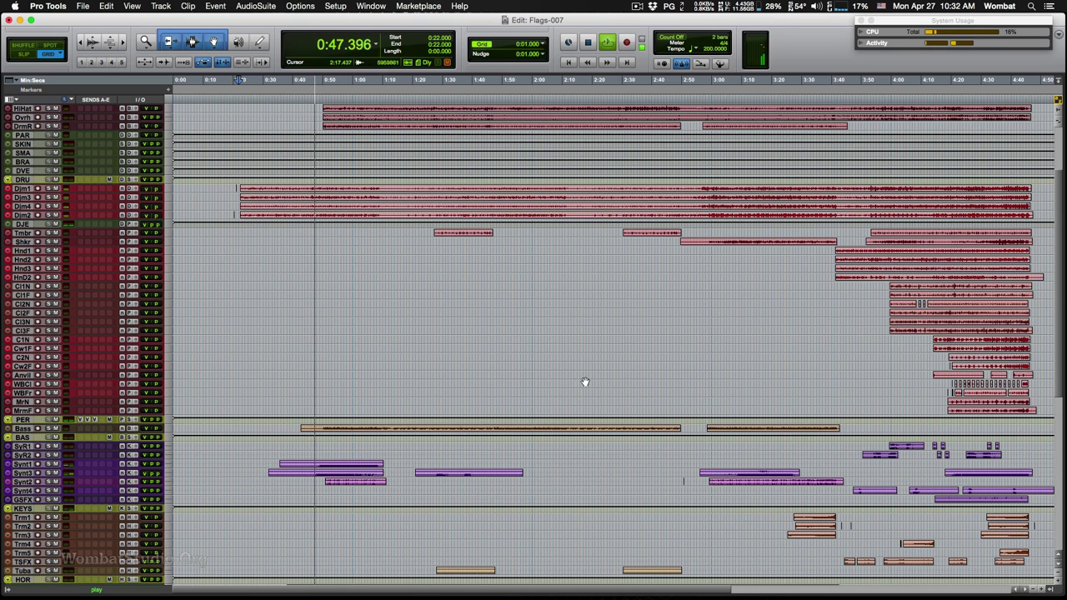
left_click_drag(1059, 310, 1064, 250)
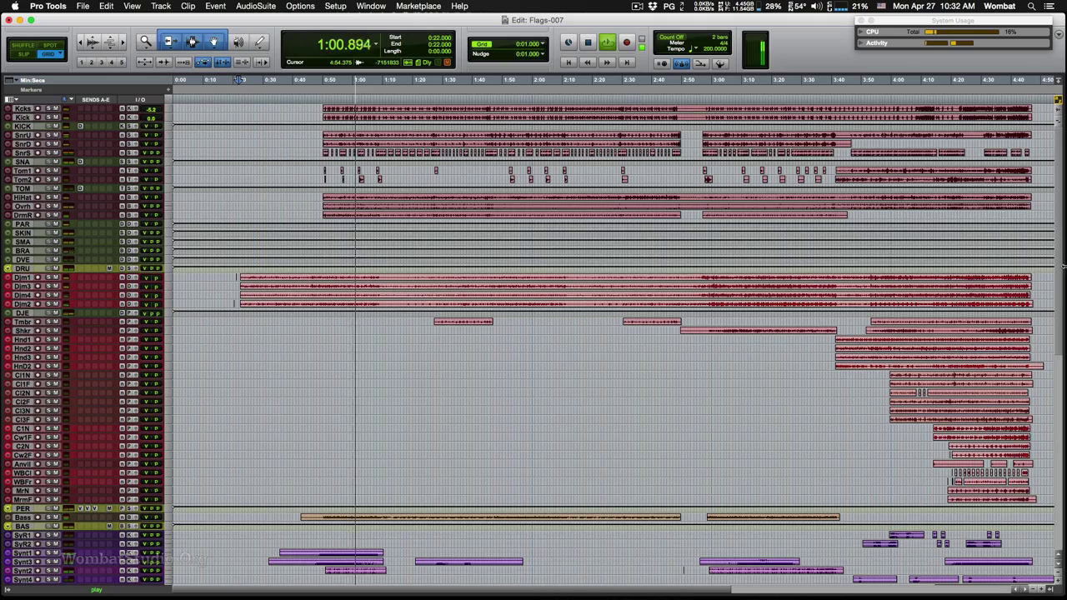
mouse_move(1062, 266)
left_mouse_down()
mouse_move(1062, 457)
mouse_move(1063, 260)
left_mouse_up()
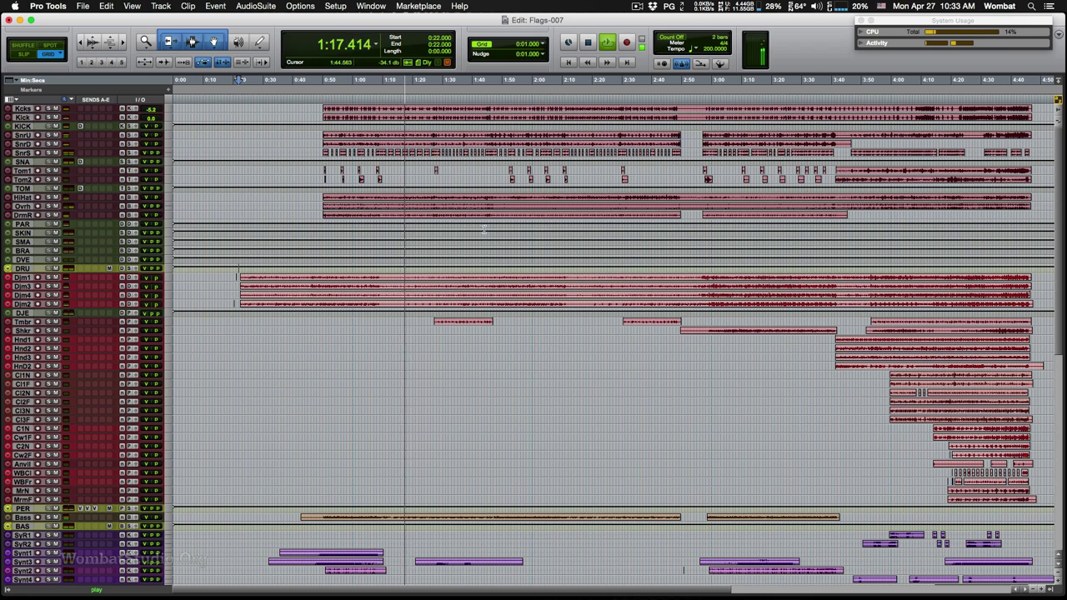
key("space")
key("space")
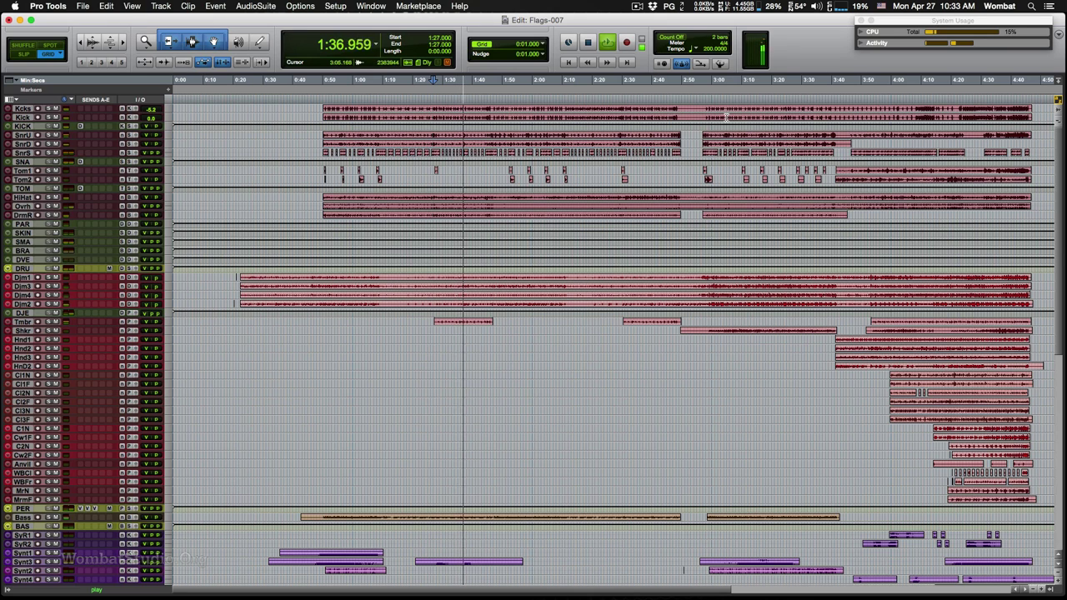
left_click(703, 105)
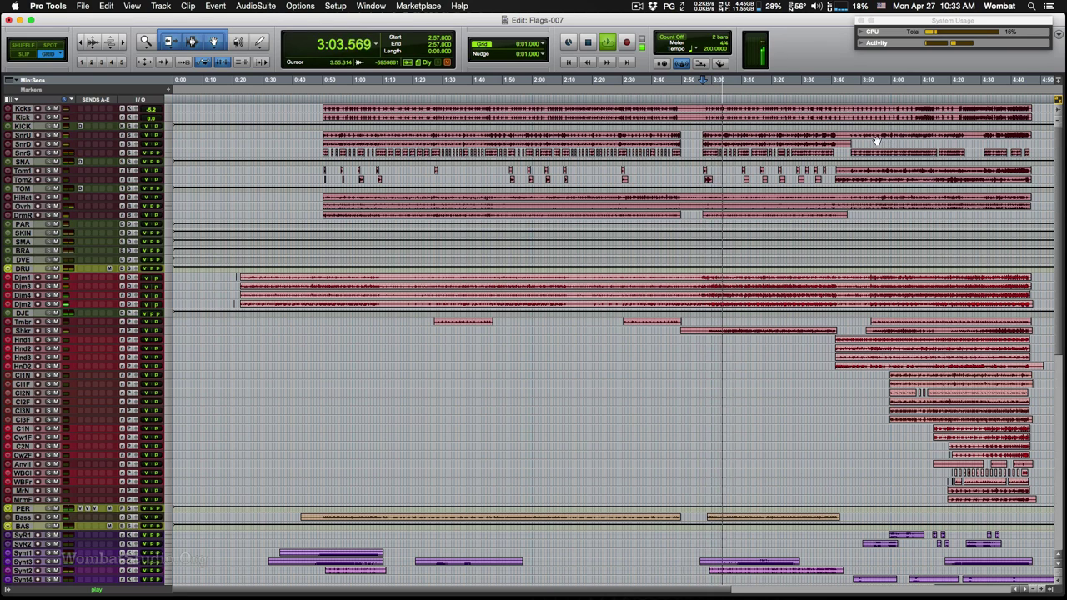
left_click(869, 97)
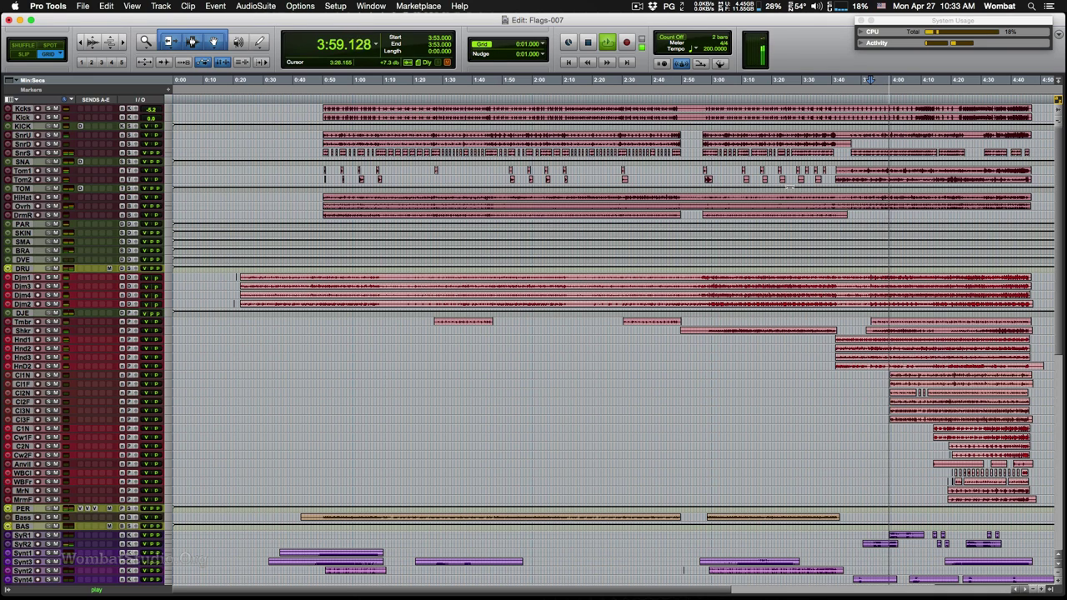
key("space")
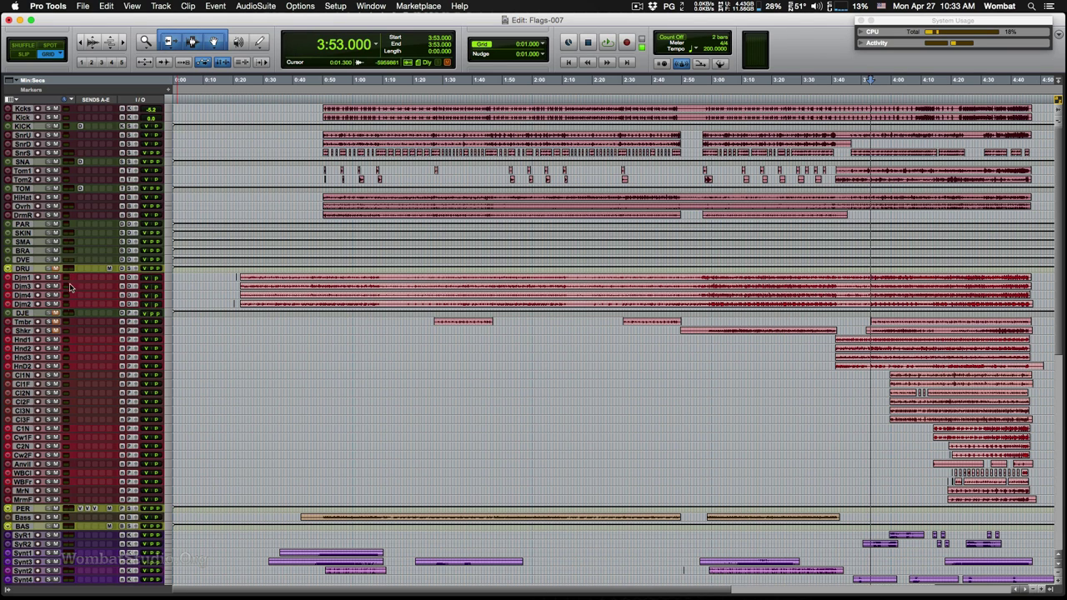
Look over the track list in the Edit window and return to the Mix window at the DJEMBE aux and hand percussion channels
scroll(166, 350, "down", 5)
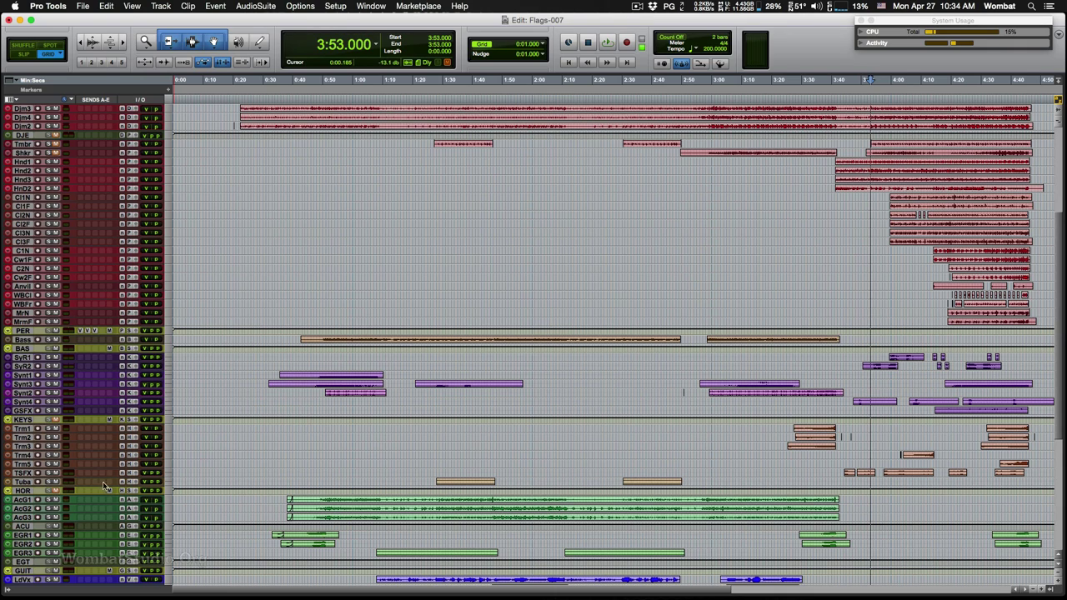
scroll(190, 373, "down", 5)
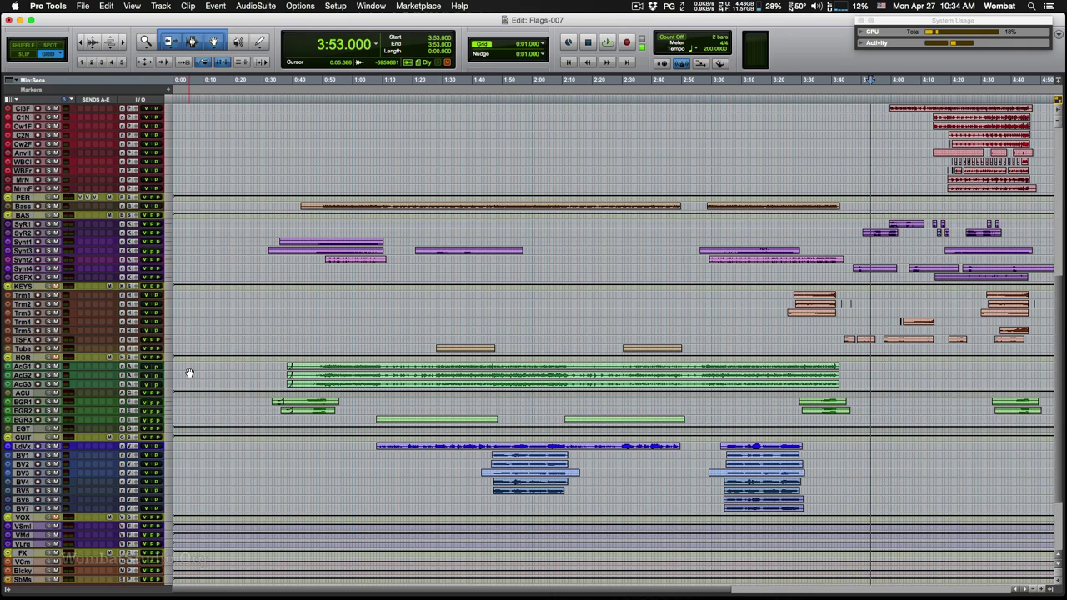
scroll(190, 374, "up", 12)
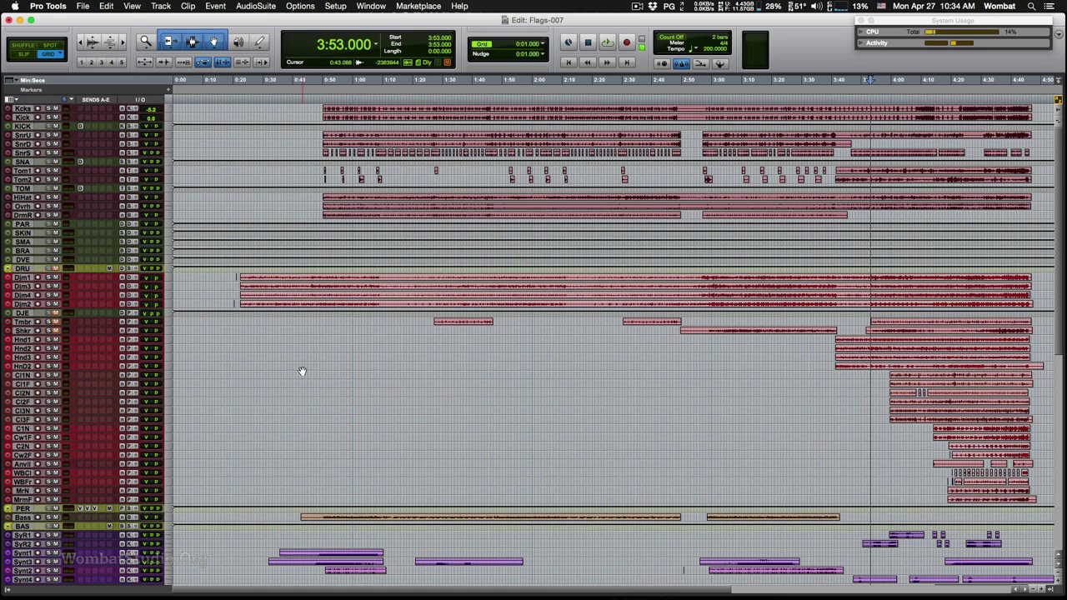
key("super+equal")
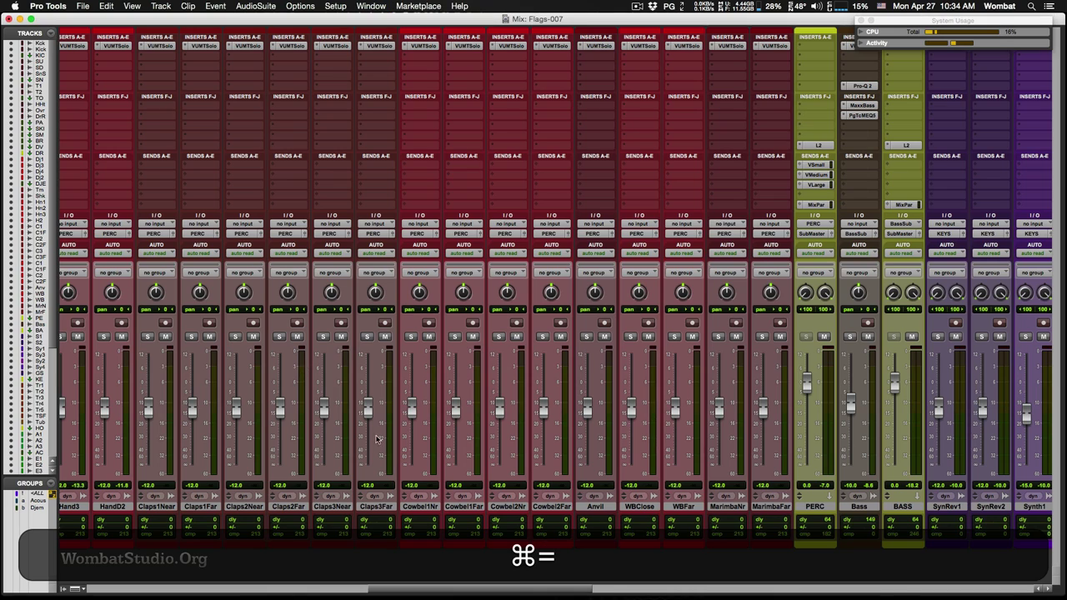
scroll(376, 532, "left", 8)
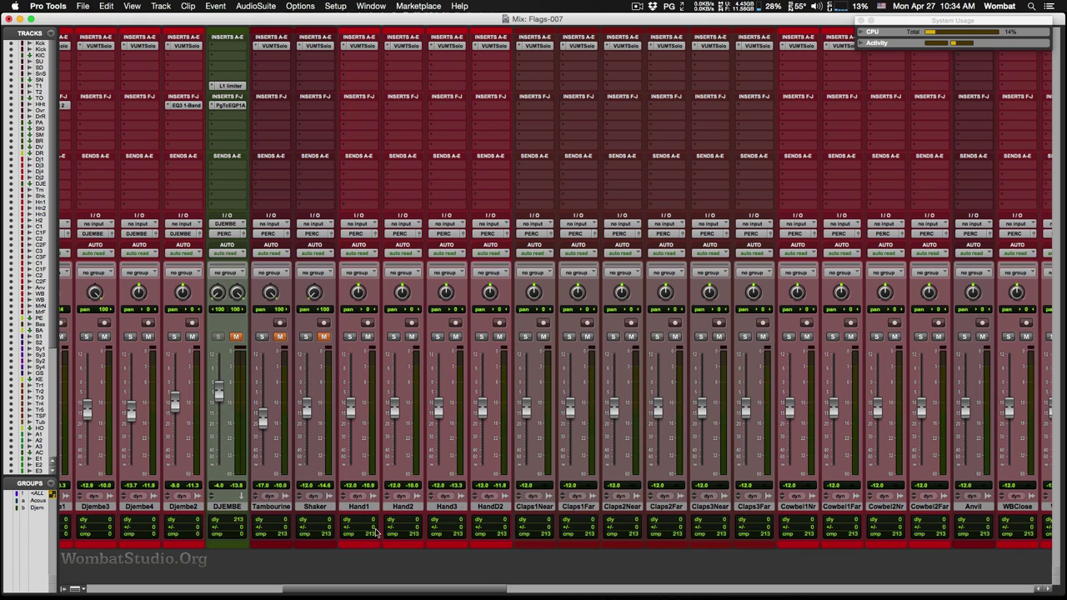
Play back the percussion section, bring the hand and clap channels into view, and check the HandD2 track's name
key("space")
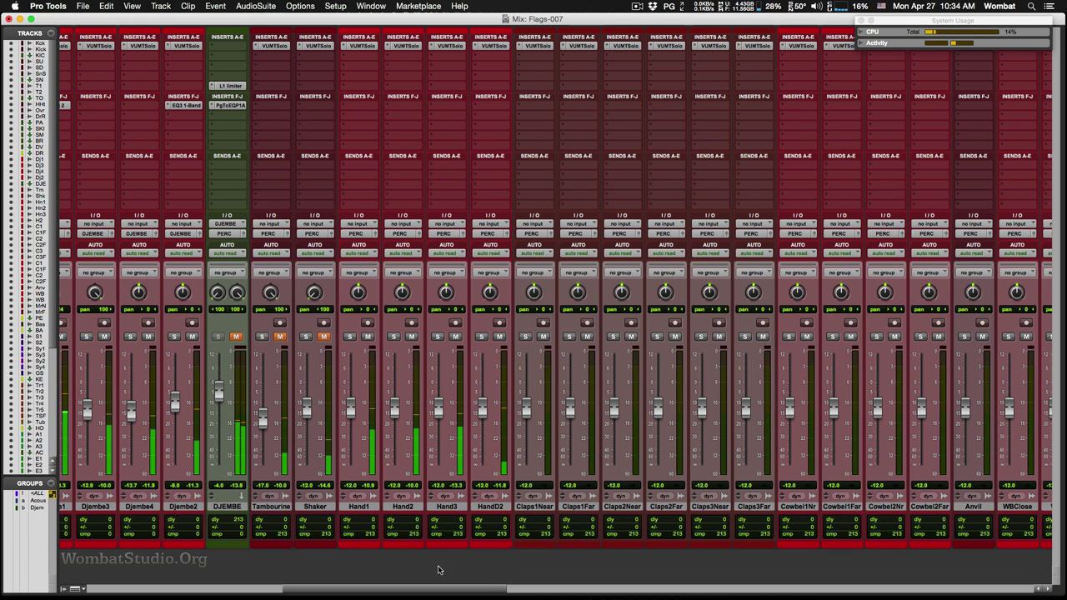
scroll(439, 570, "right", 5)
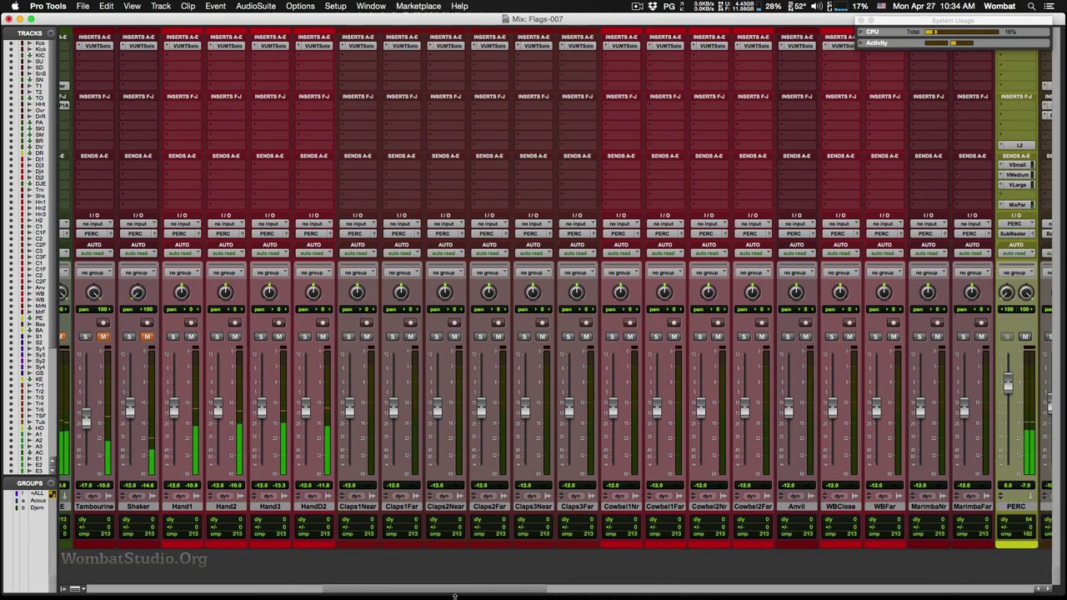
scroll(454, 596, "left", 3)
scroll(463, 598, "right", 5)
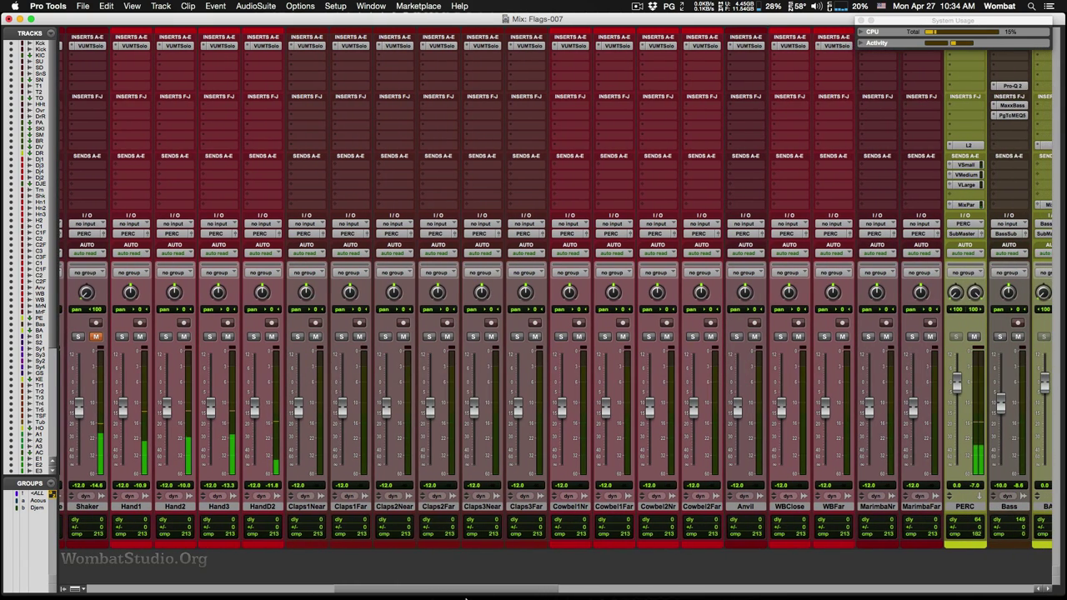
key("space")
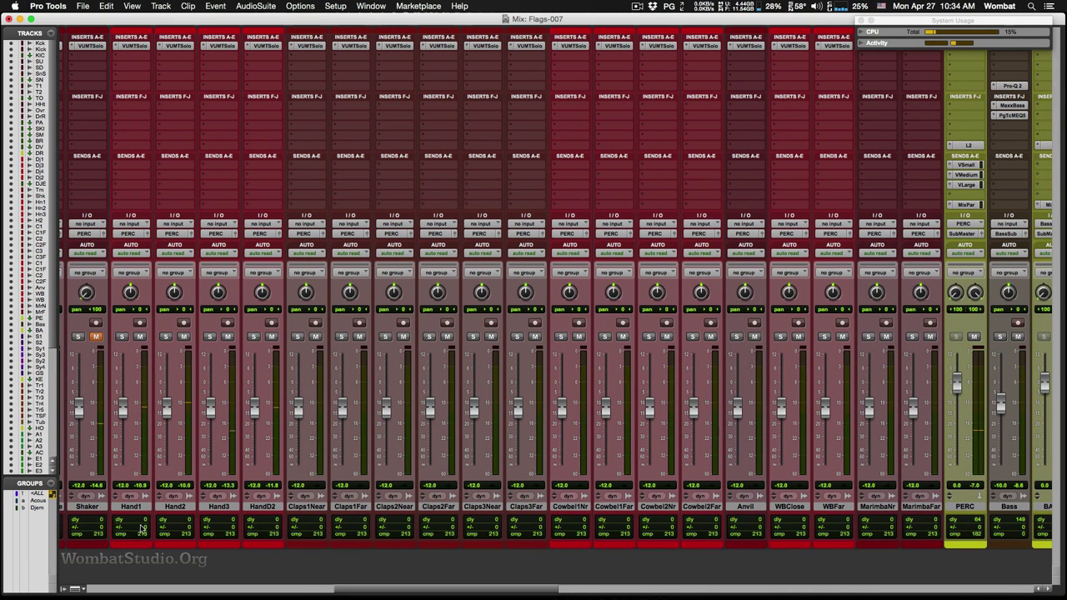
double_click(265, 507)
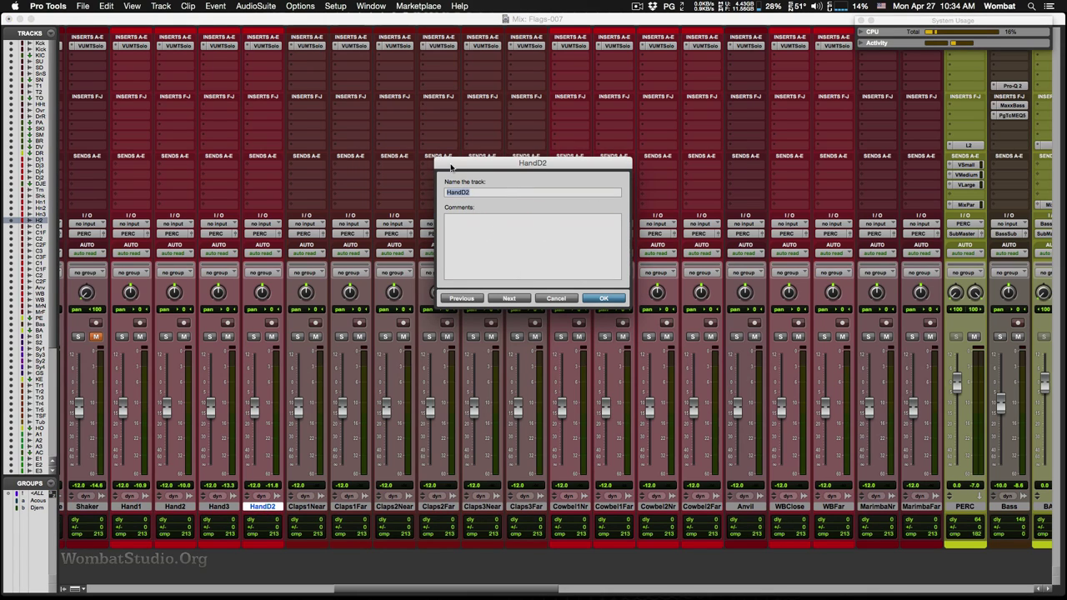
left_click(557, 298)
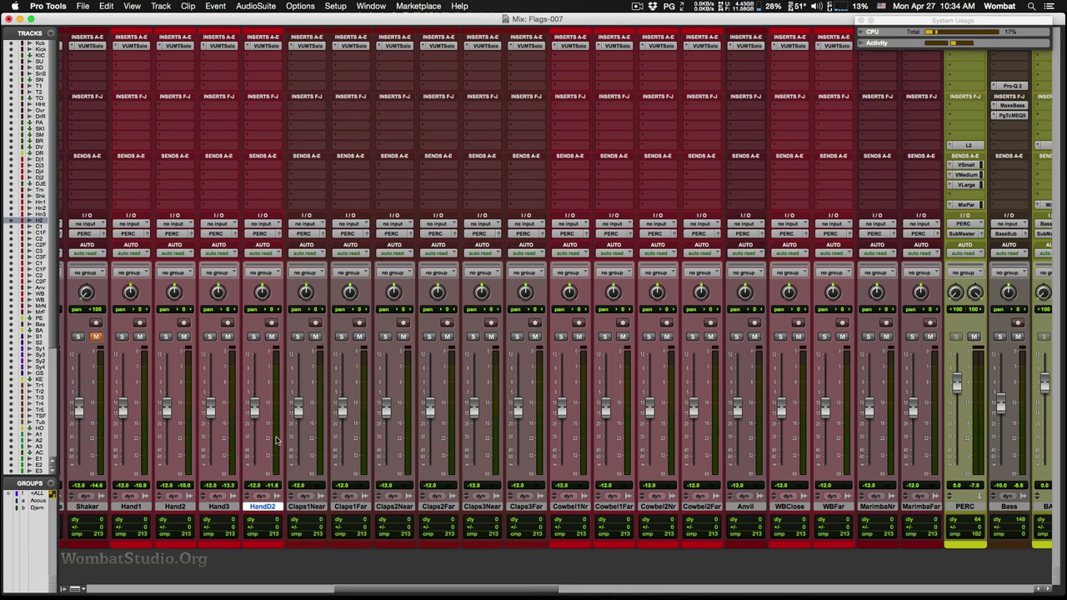
Audition the Hand1, Hand2, Hand3 and HandD2 tracks by soloing them individually and in combinations
left_click(122, 336)
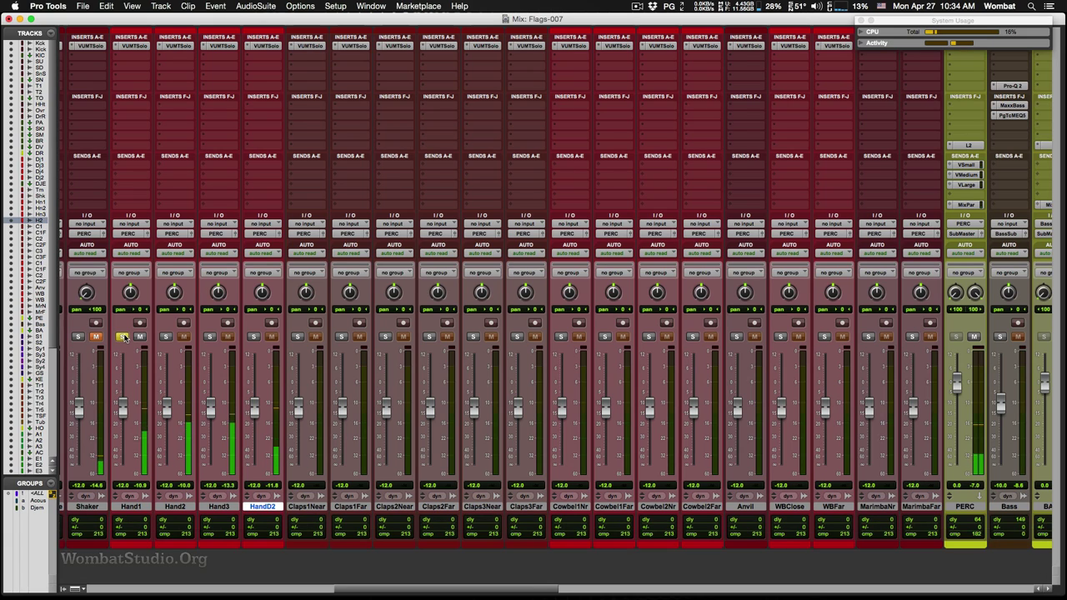
left_click(166, 338)
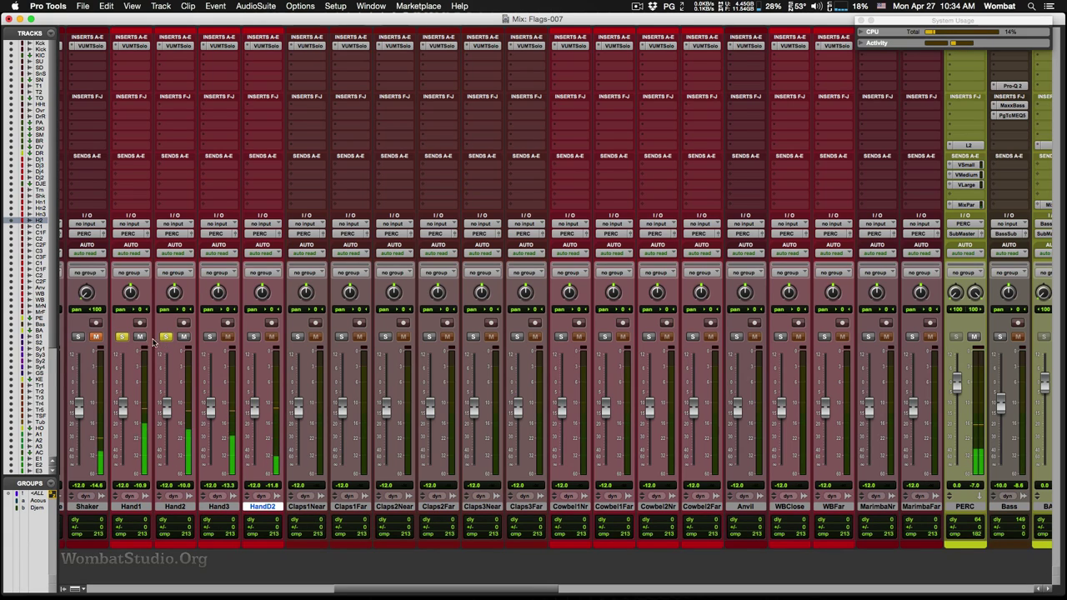
left_click(121, 336)
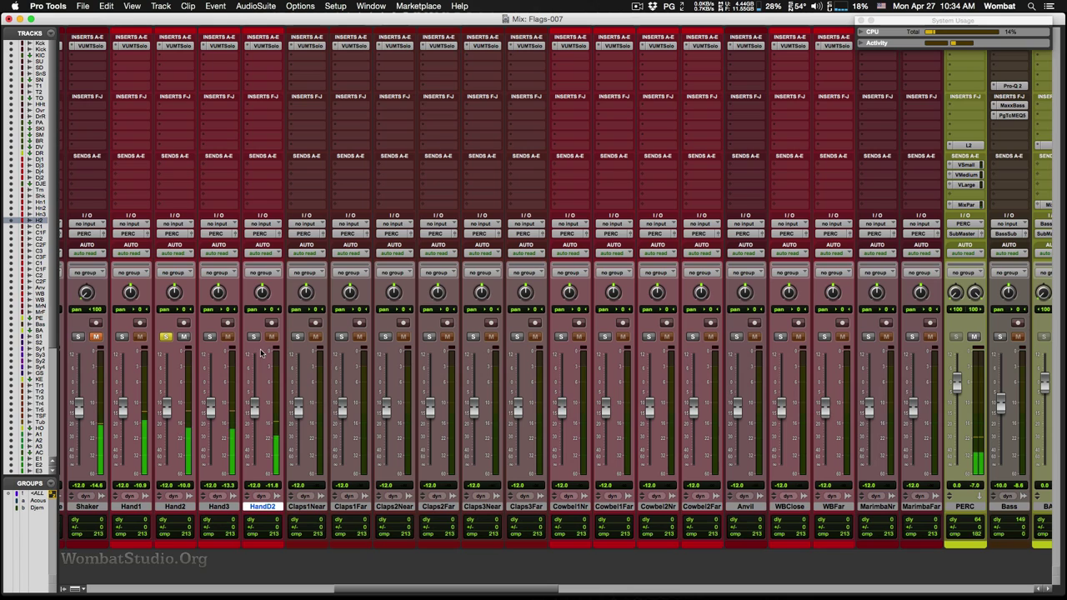
left_click(210, 337)
left_click(167, 336)
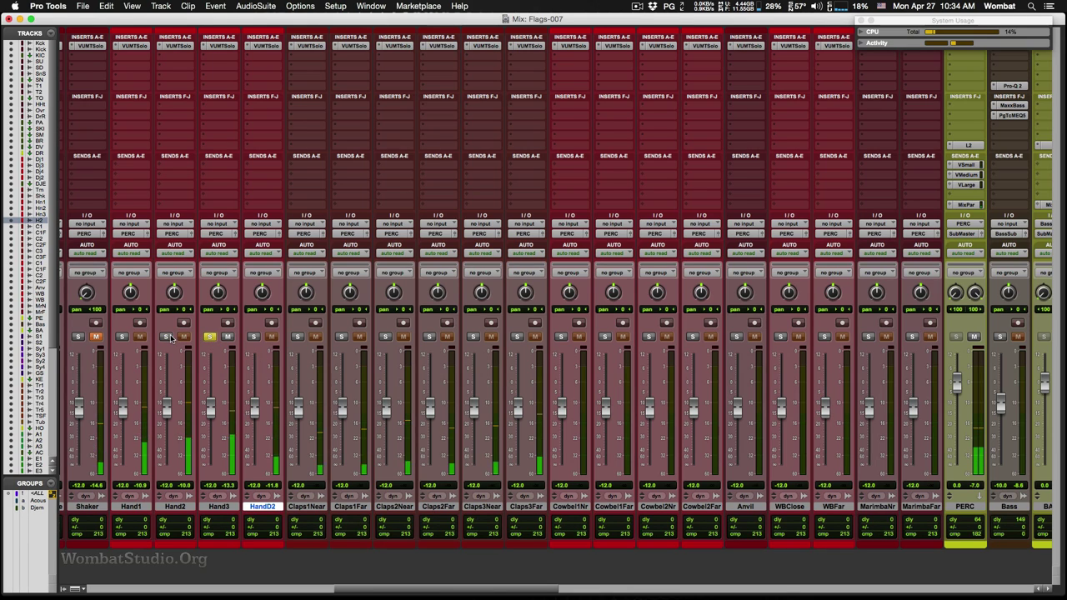
left_click(253, 336)
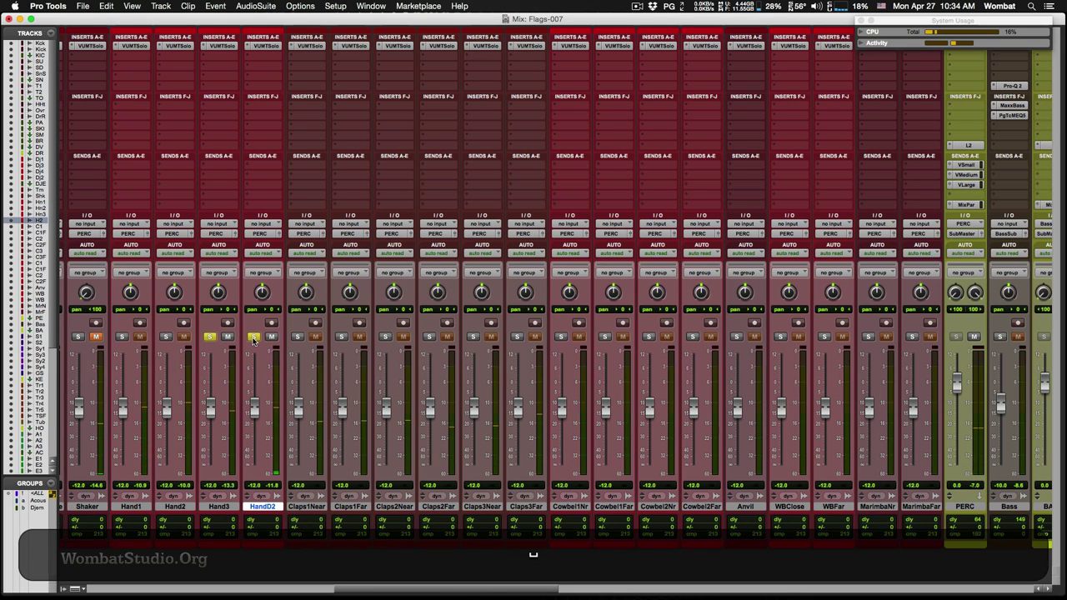
left_click(211, 337)
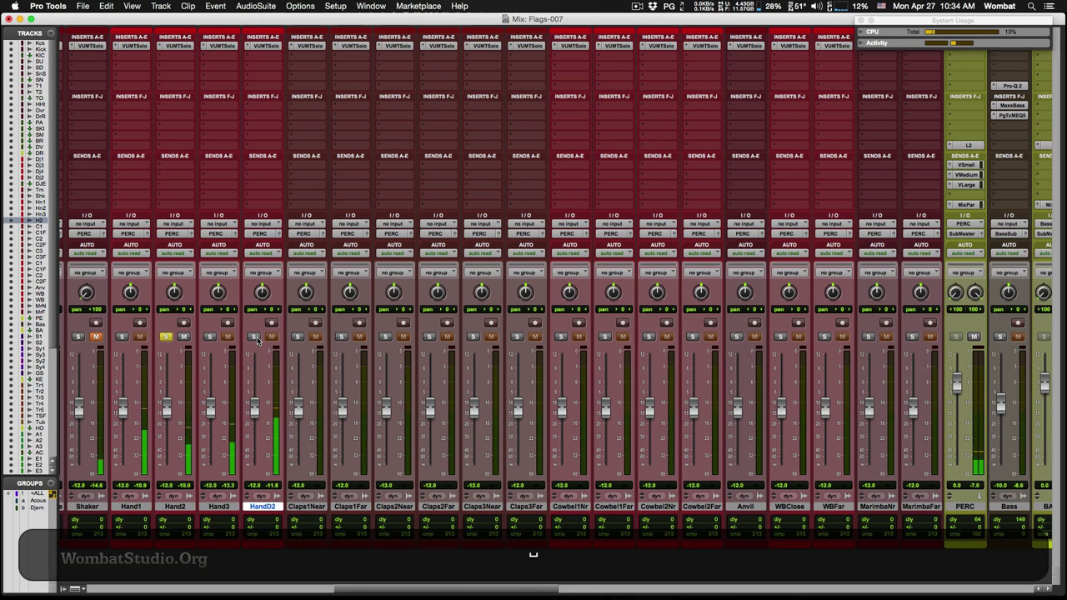
left_click(209, 337)
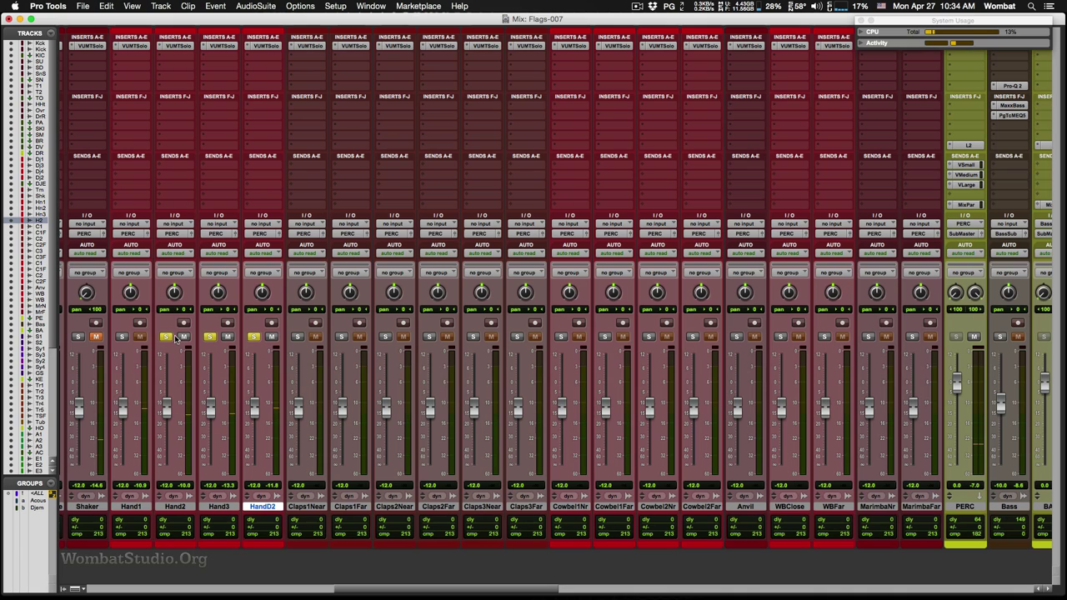
left_click(250, 336)
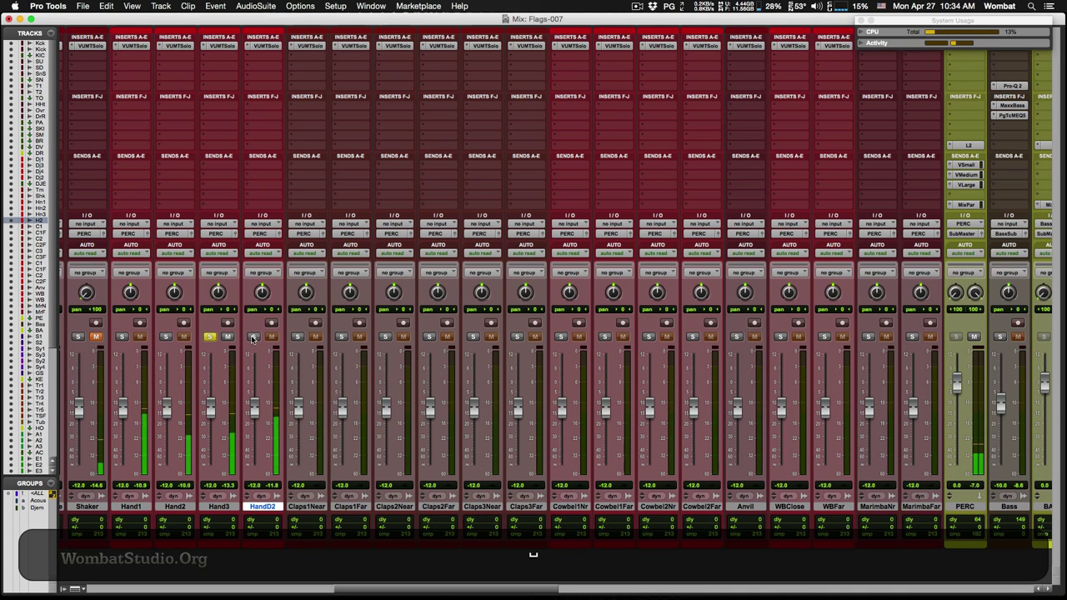
Leave only Hand1 soloed and move its channel after HandD2
left_click(122, 337)
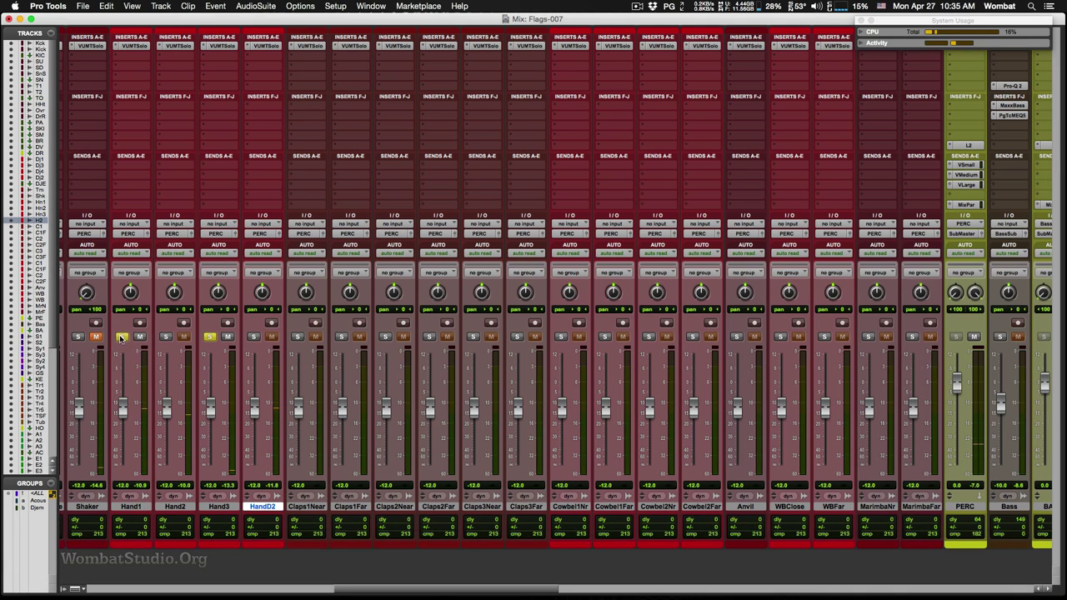
left_click(209, 337)
left_click_drag(130, 506, 283, 553)
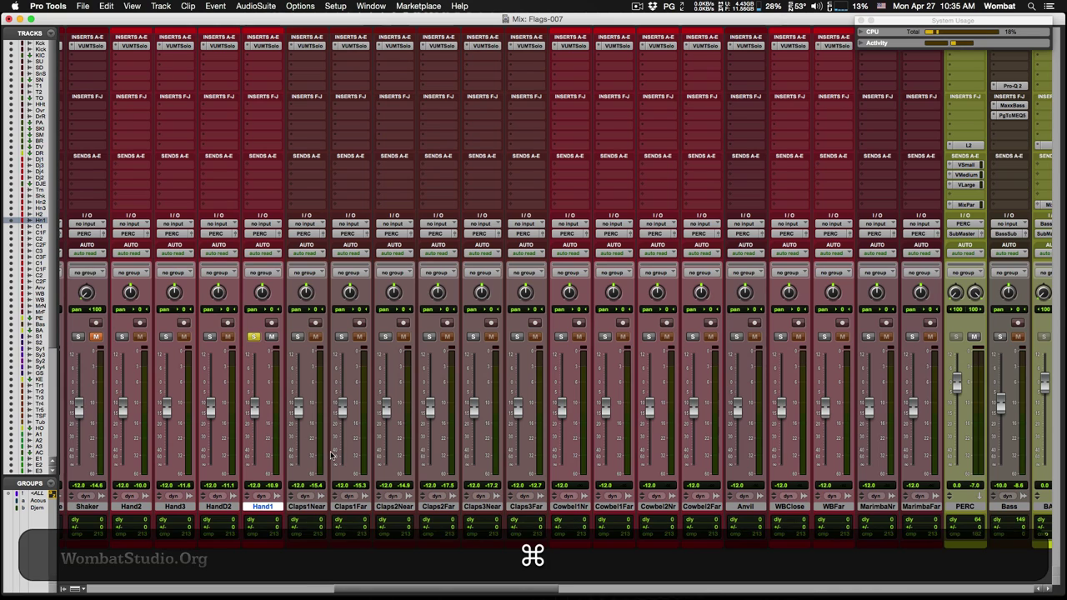
In the Edit window, enlarge the track height of the four hand tracks together and zoom in on their clips
key("super+equal")
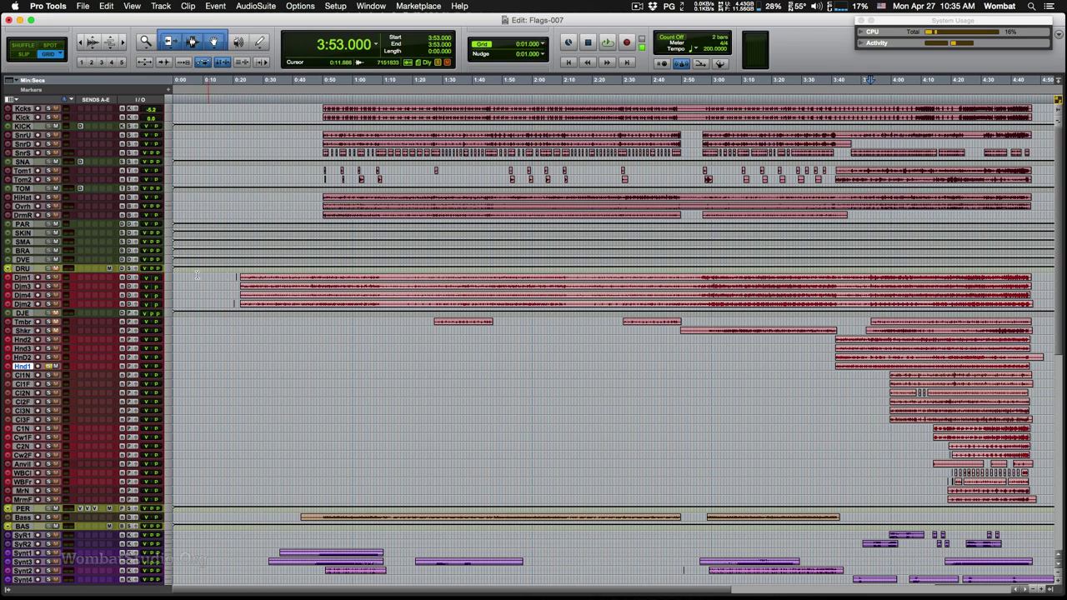
left_click(25, 339, "shift")
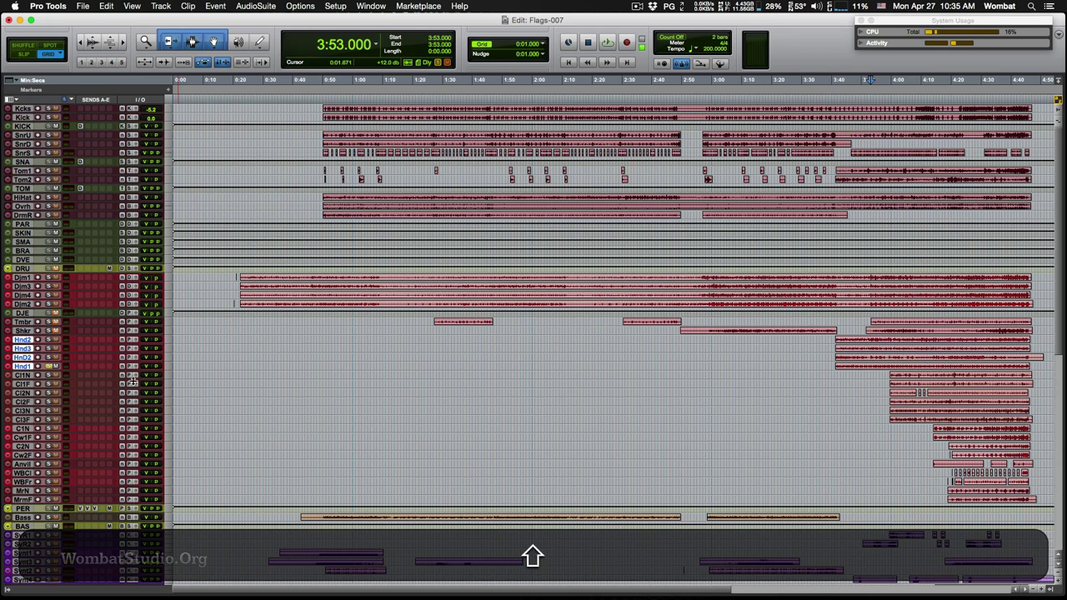
left_click(167, 342, "alt+shift")
left_click(206, 376)
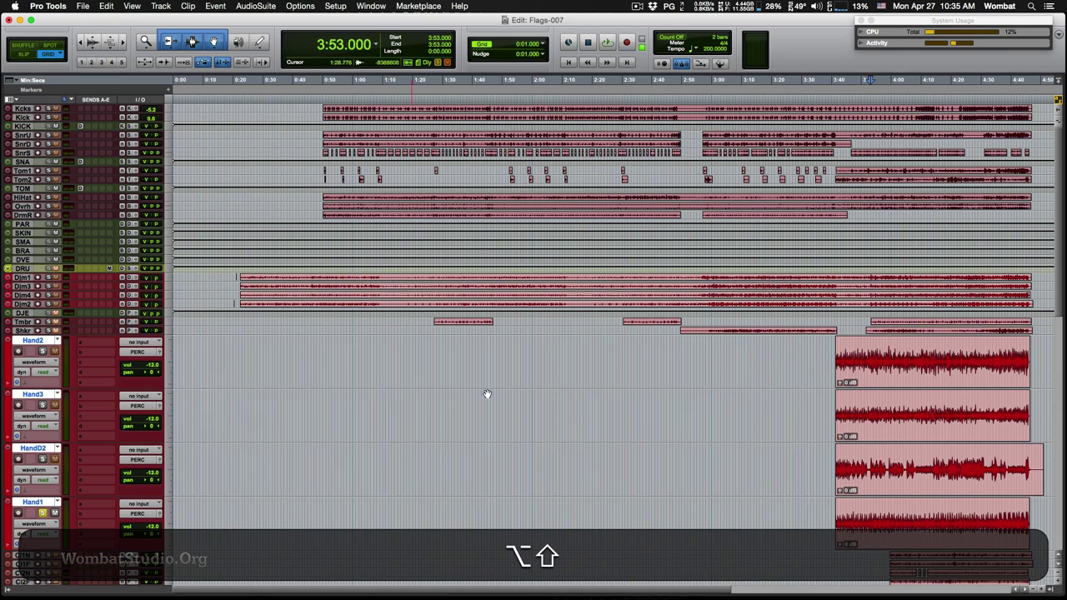
key("t")
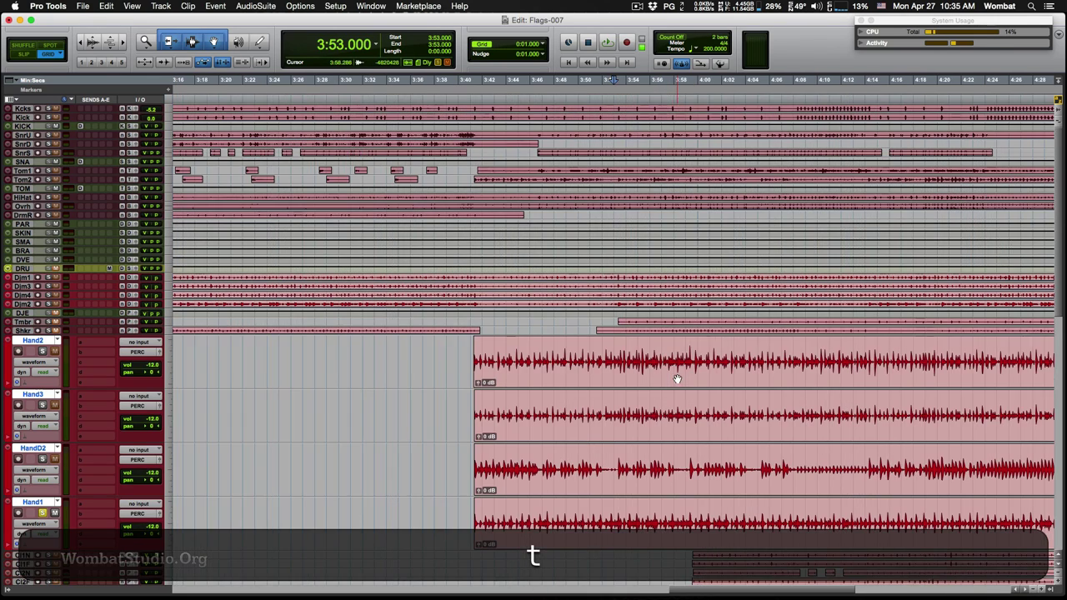
Pan Hand3 and HandD2 100 left and Hand2 and Hand1 100 right, auditioning soloed pairs from 3:41
scroll(656, 438, "down", 3)
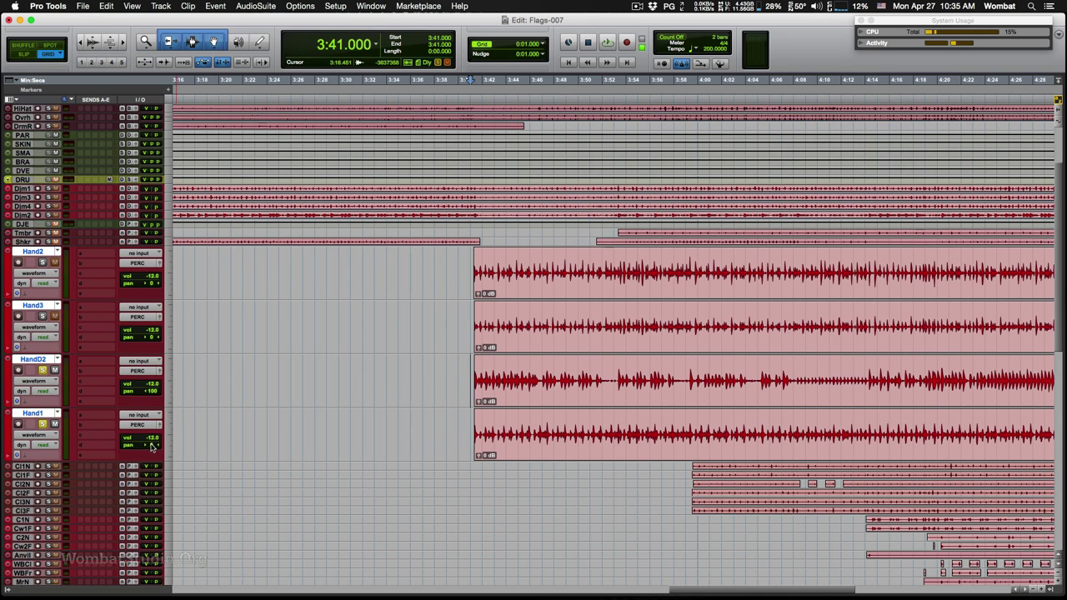
key("space")
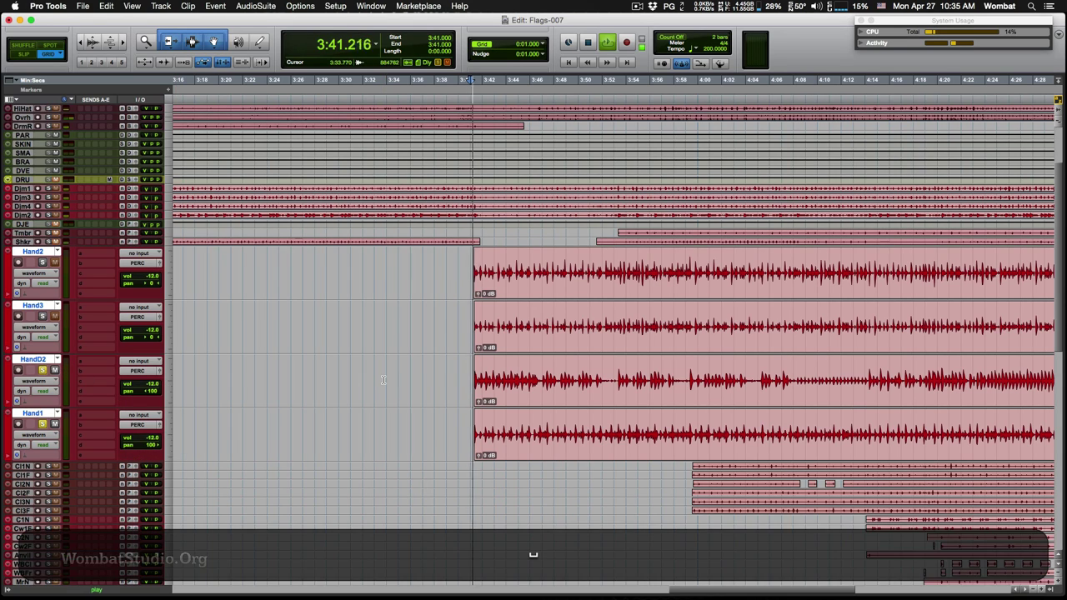
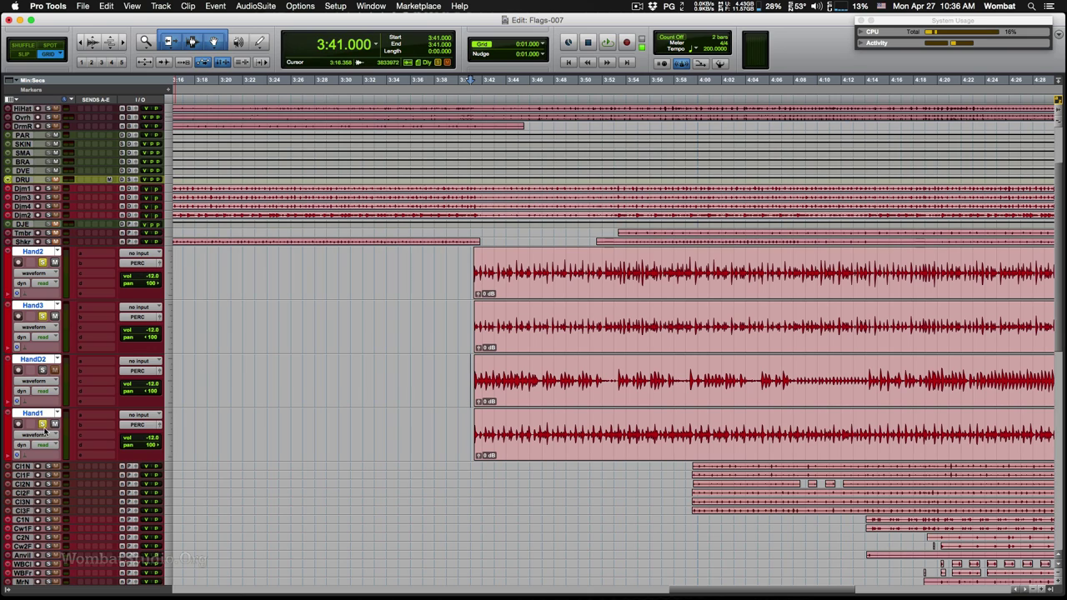
key("space")
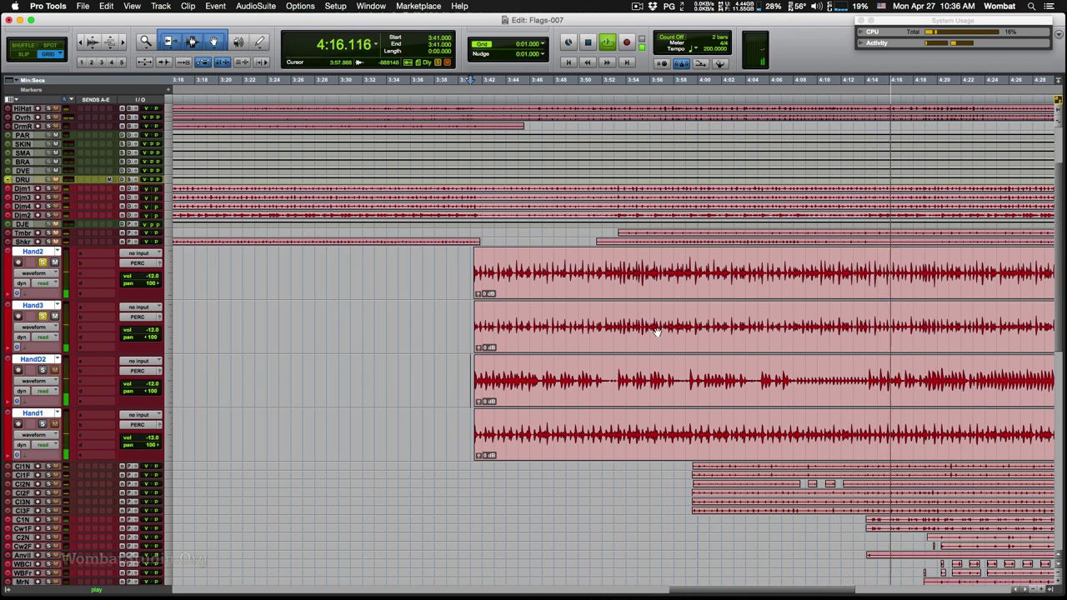
key("space")
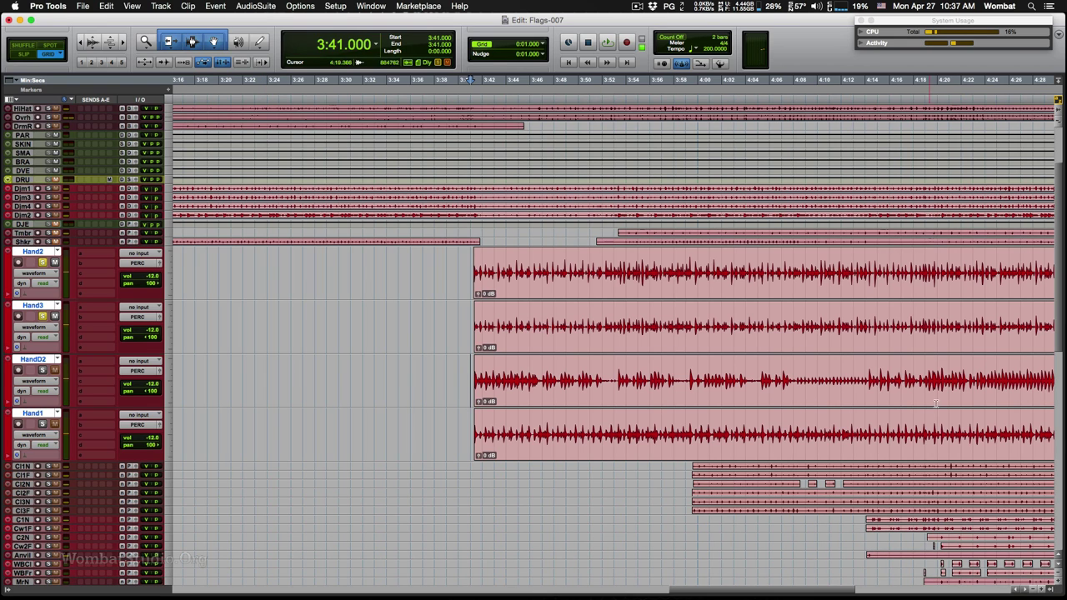
Mute Hand3 and pan Hand2 100 left while auditioning the other hand tracks in solo from 3:41
mouse_move(844, 591)
left_mouse_down()
mouse_move(910, 595)
mouse_move(838, 582)
left_mouse_up()
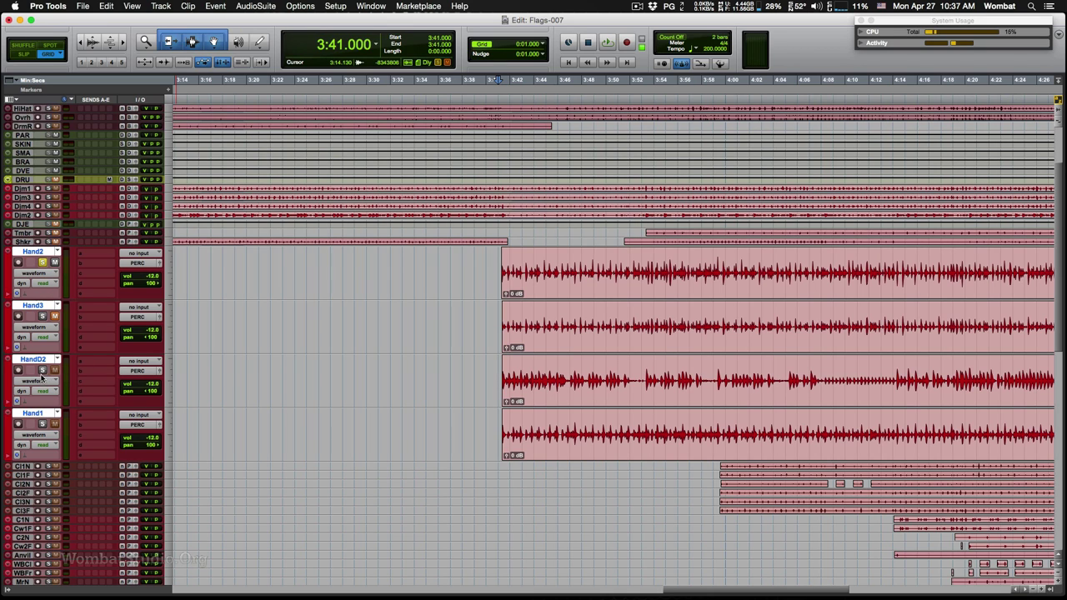
key("space")
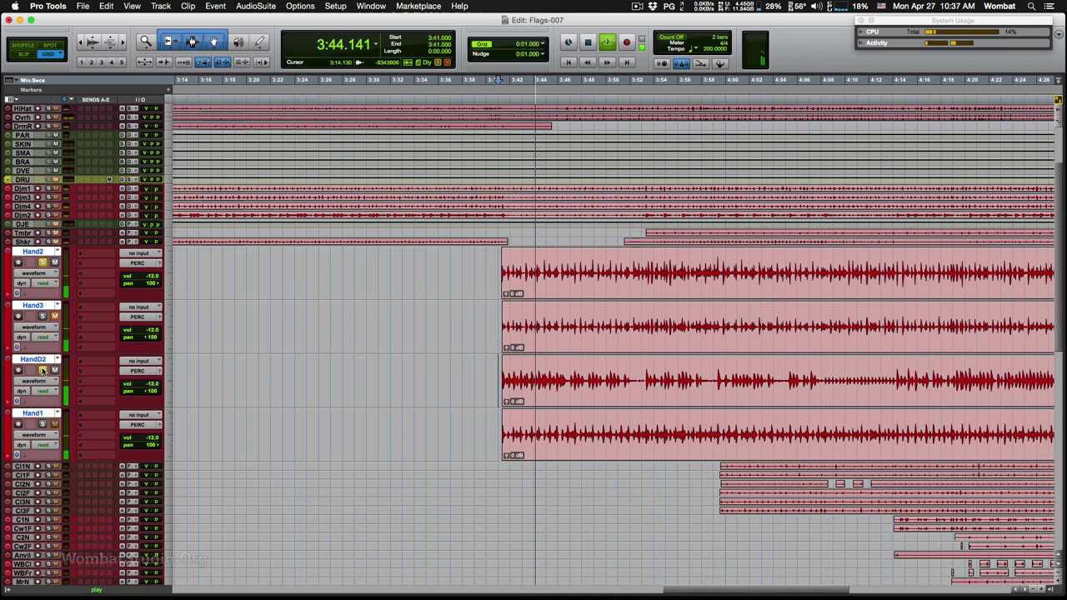
left_click(44, 264)
key("space")
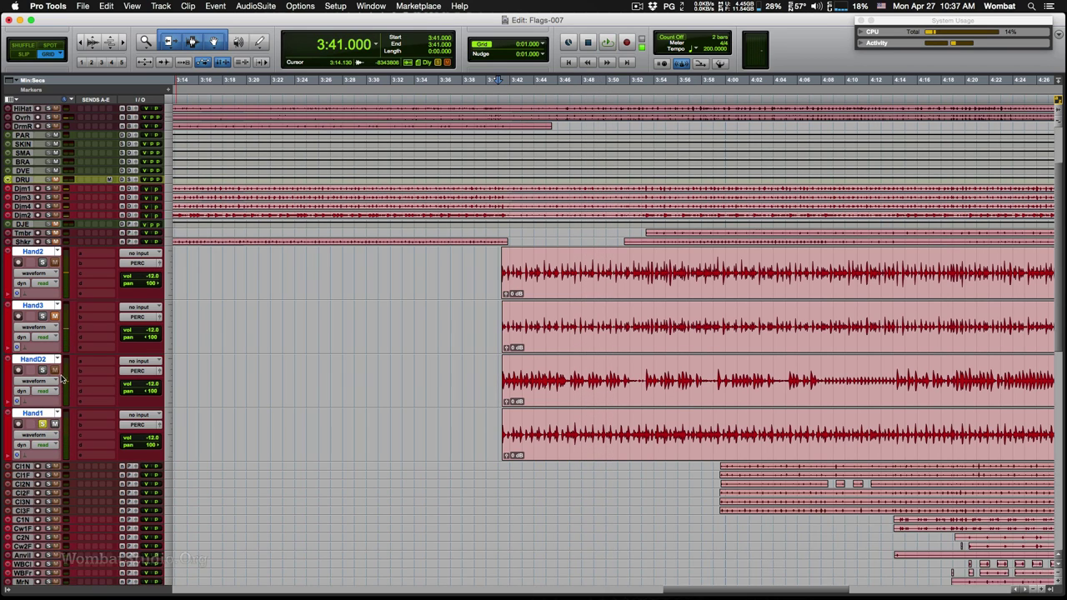
key("space")
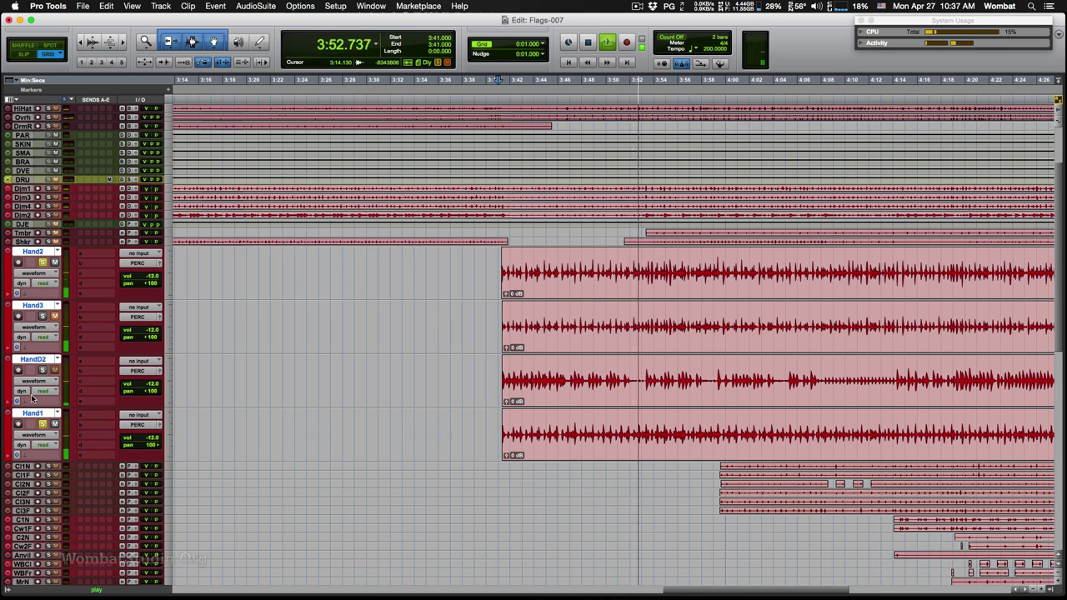
Reorder the hand tracks to Hand2, Hand1, HandD2 and Hand3
left_click(24, 465)
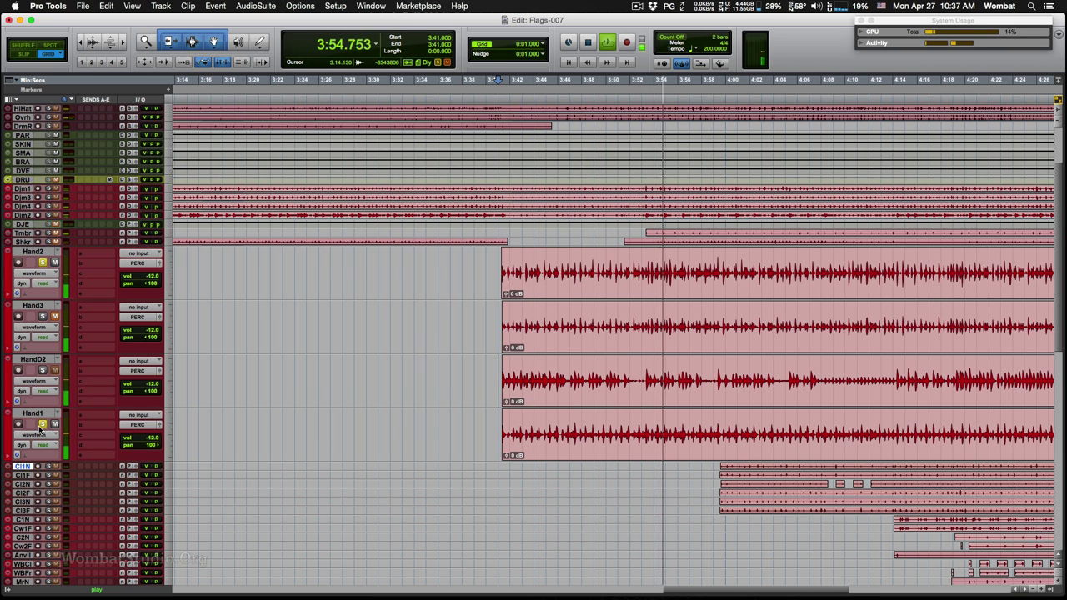
left_click_drag(33, 415, 55, 309)
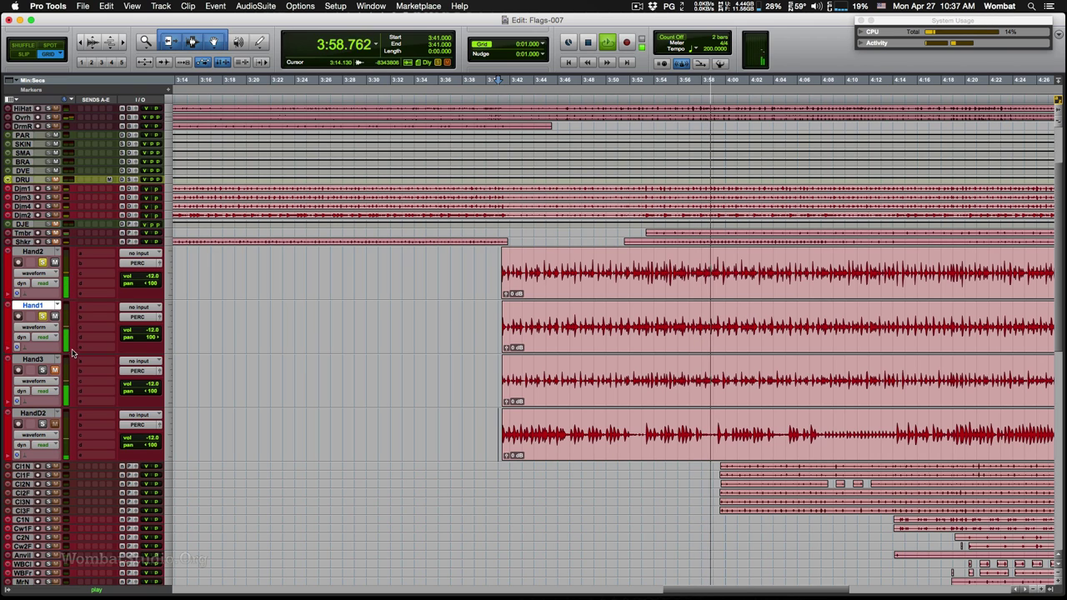
left_click_drag(34, 360, 48, 431)
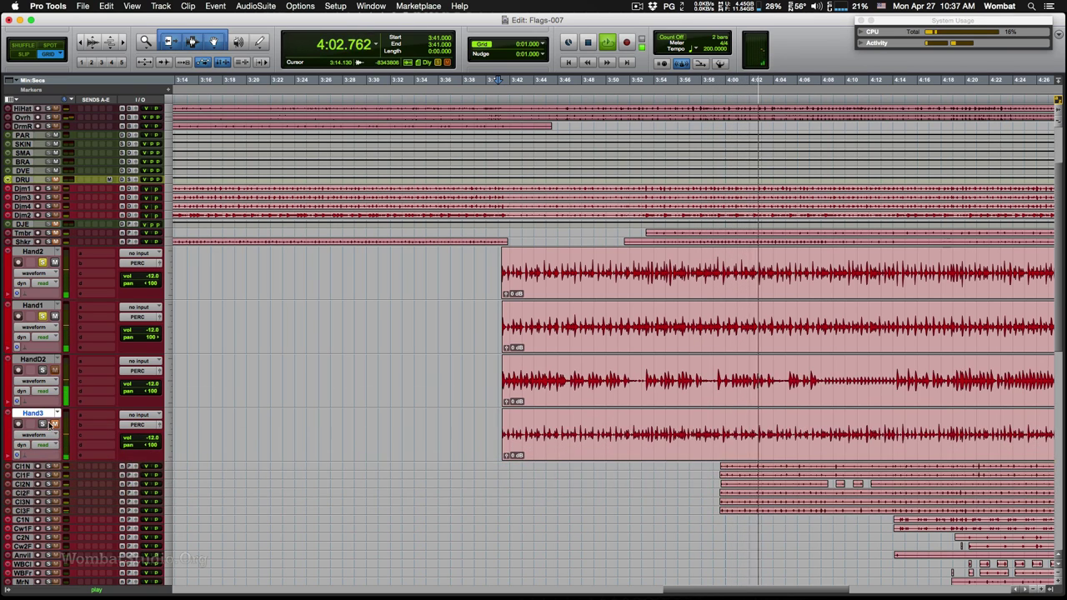
Pan Hand1 100 left and add HandD2 to the solo, then isolate HandD2 alone in the Mix window
left_click(44, 371)
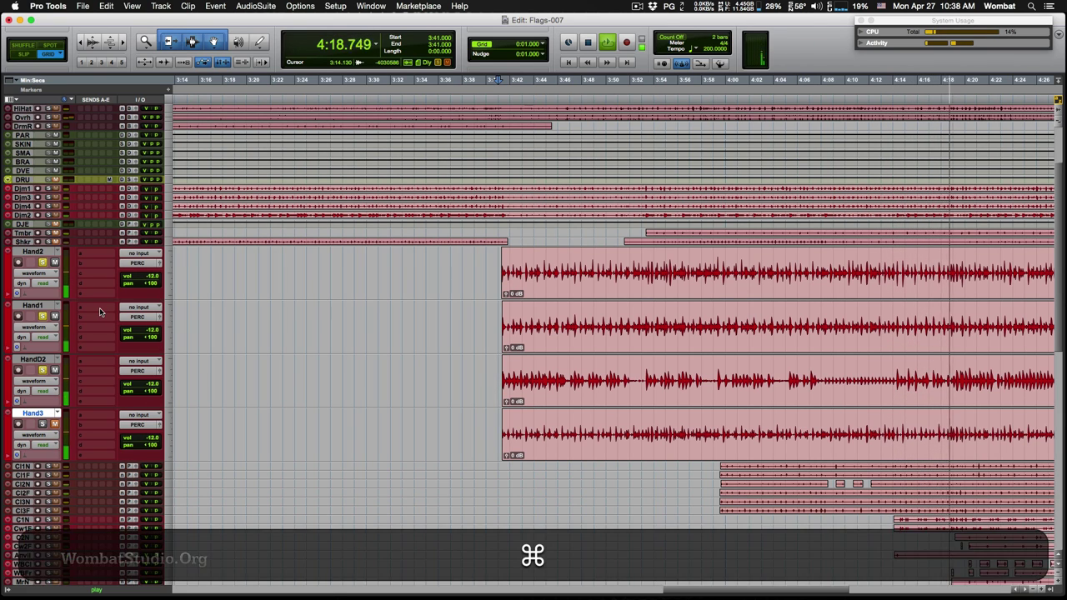
key("super+equal")
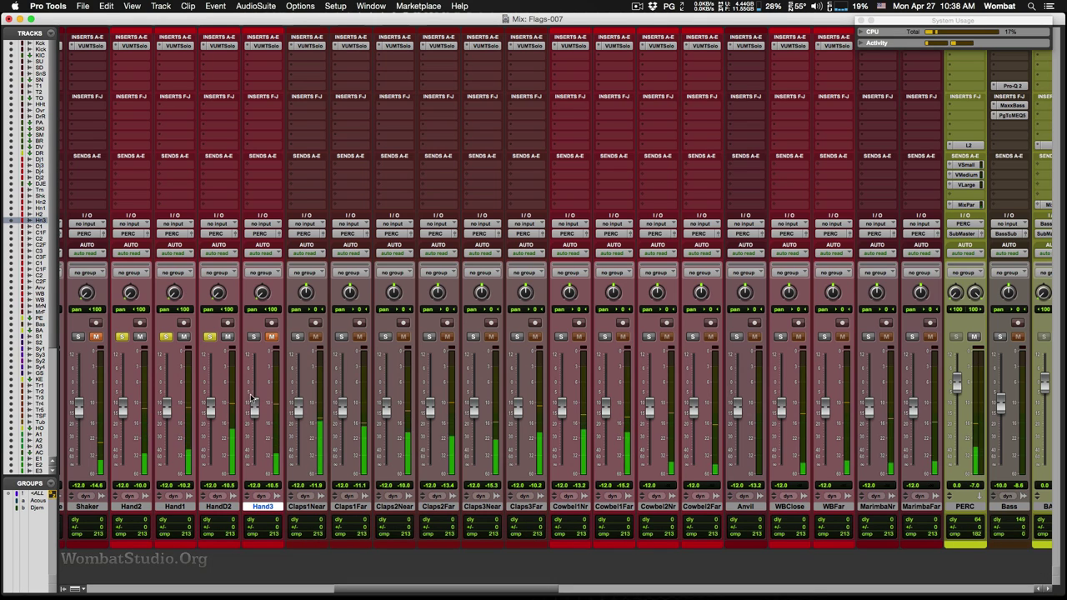
left_click(210, 336, "alt")
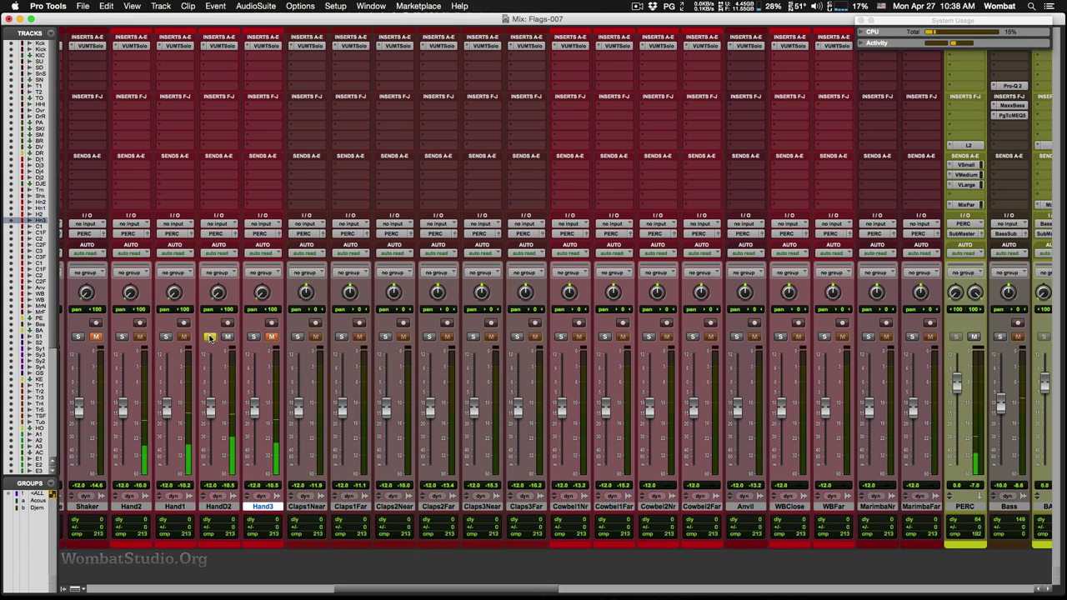
Switch the solo to Hand1 alone and audition it, adding Hand2 to the solo for comparison
left_click(167, 338, "alt")
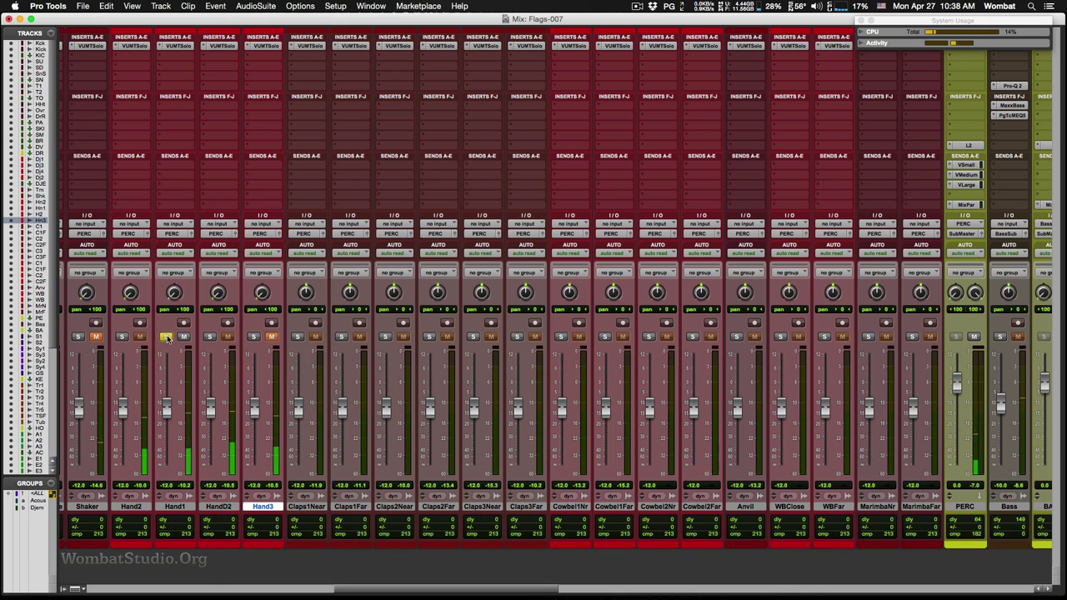
left_click(167, 337)
left_click(122, 336)
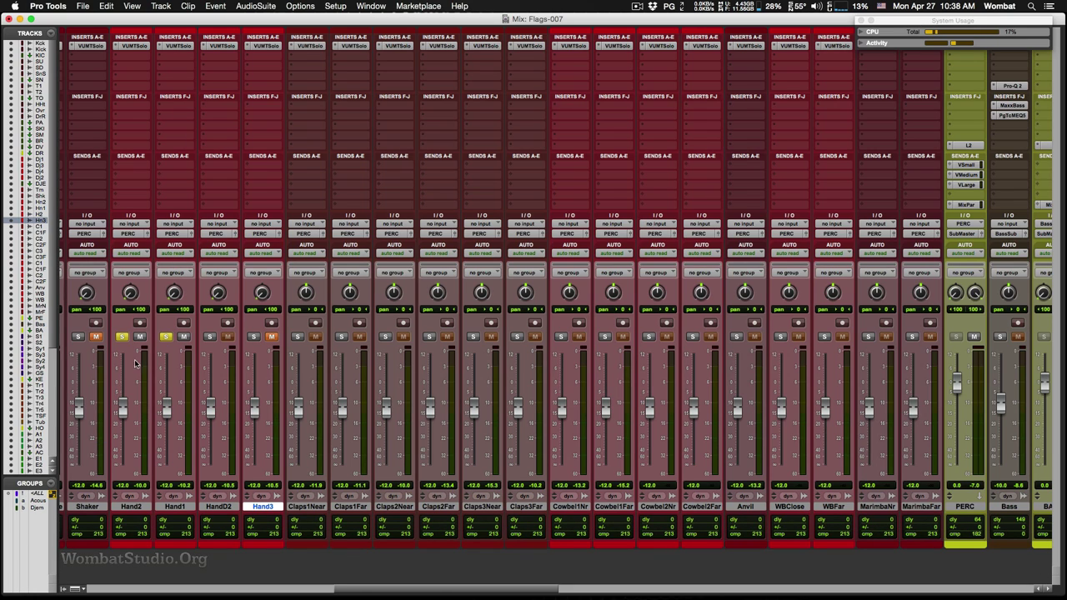
Insert EQ3 1-Band on Hand1 as a 12 dB/oct low-pass filter and set its frequency to 180.9 Hz during playback
left_click(174, 109)
mouse_move(209, 130)
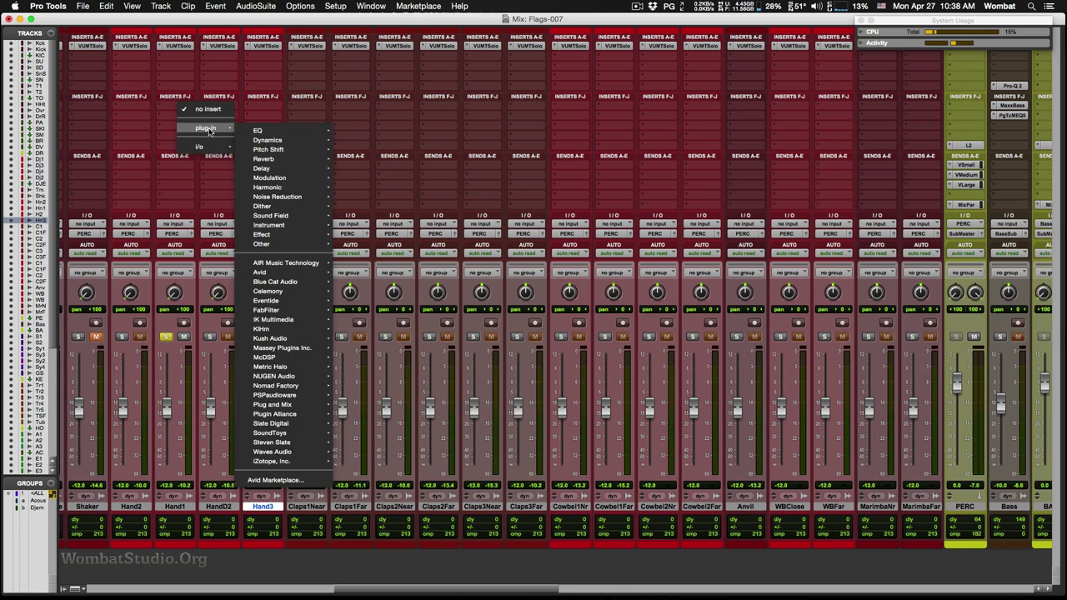
mouse_move(317, 132)
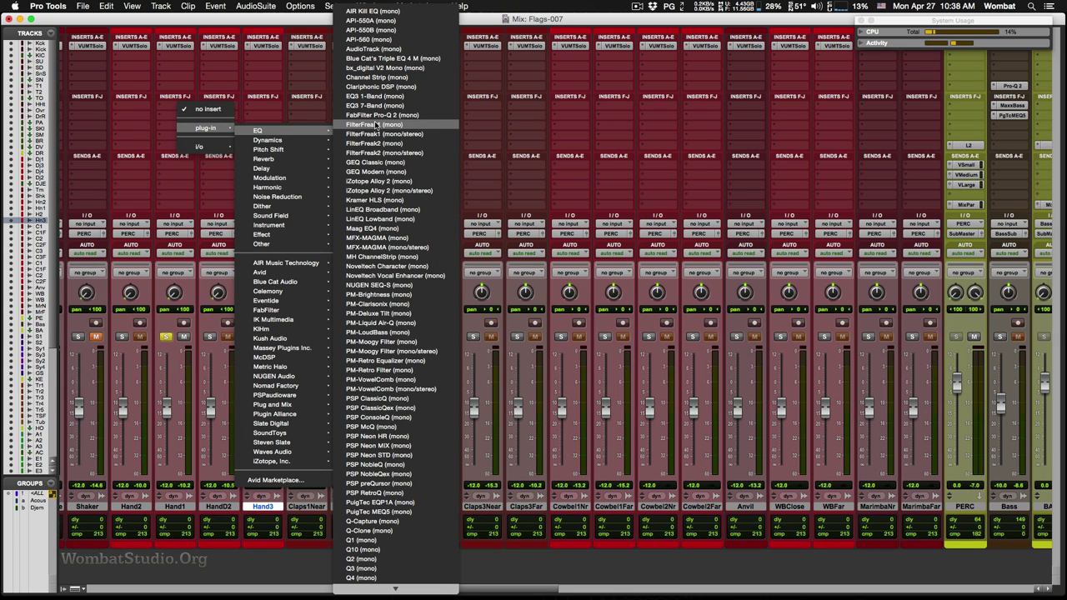
left_click(373, 96)
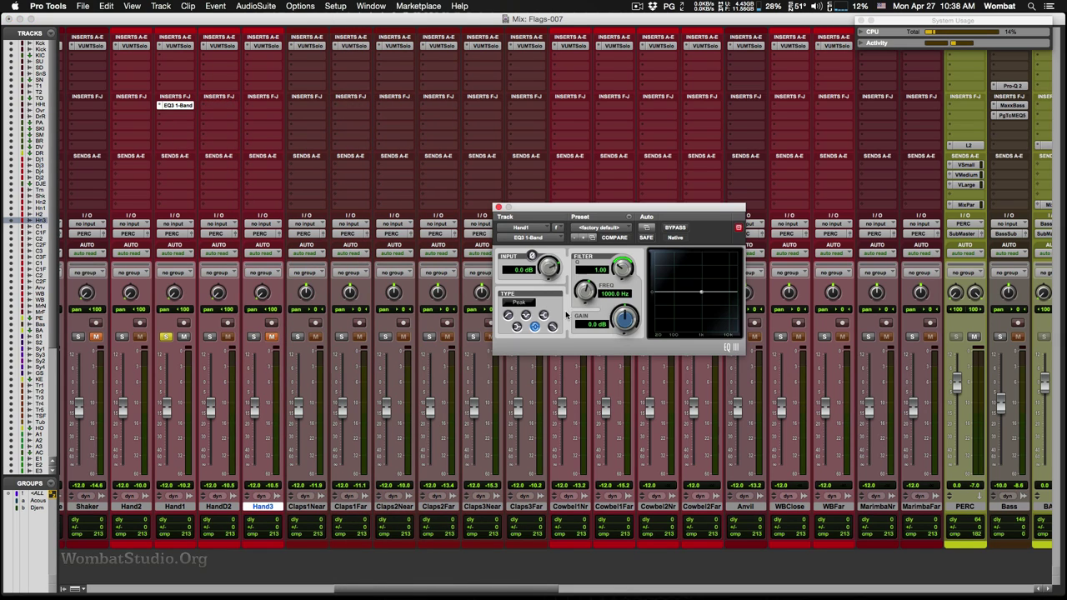
left_click(553, 327)
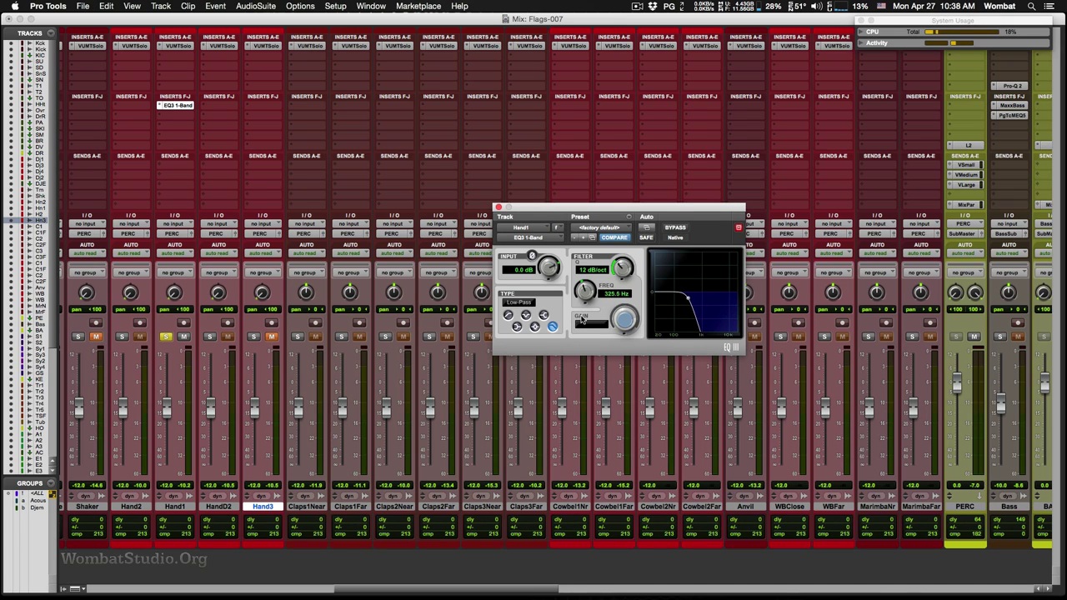
key("space")
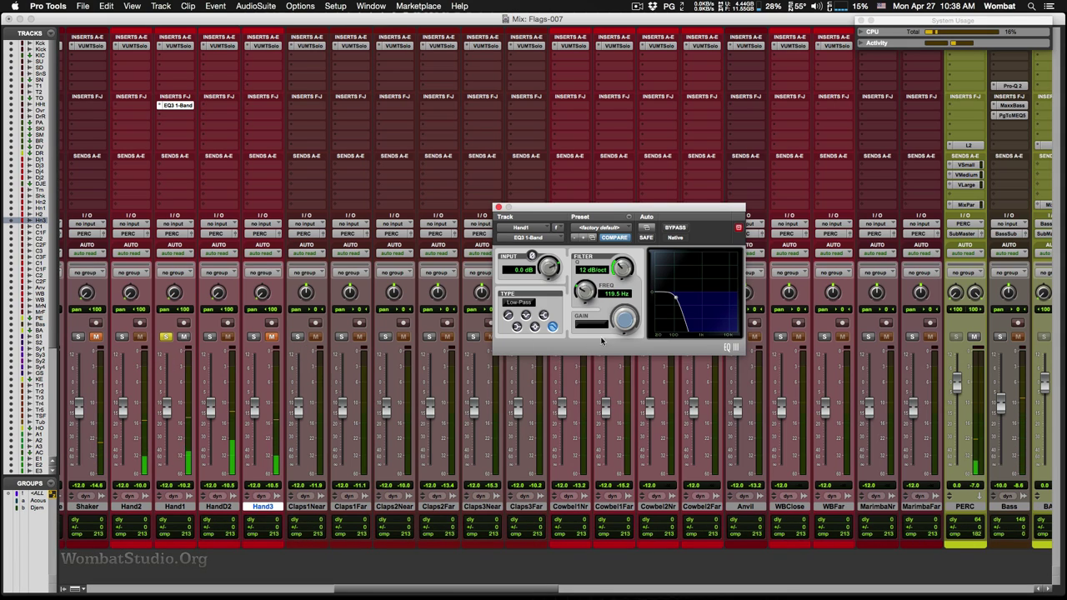
left_click_drag(584, 286, 585, 284)
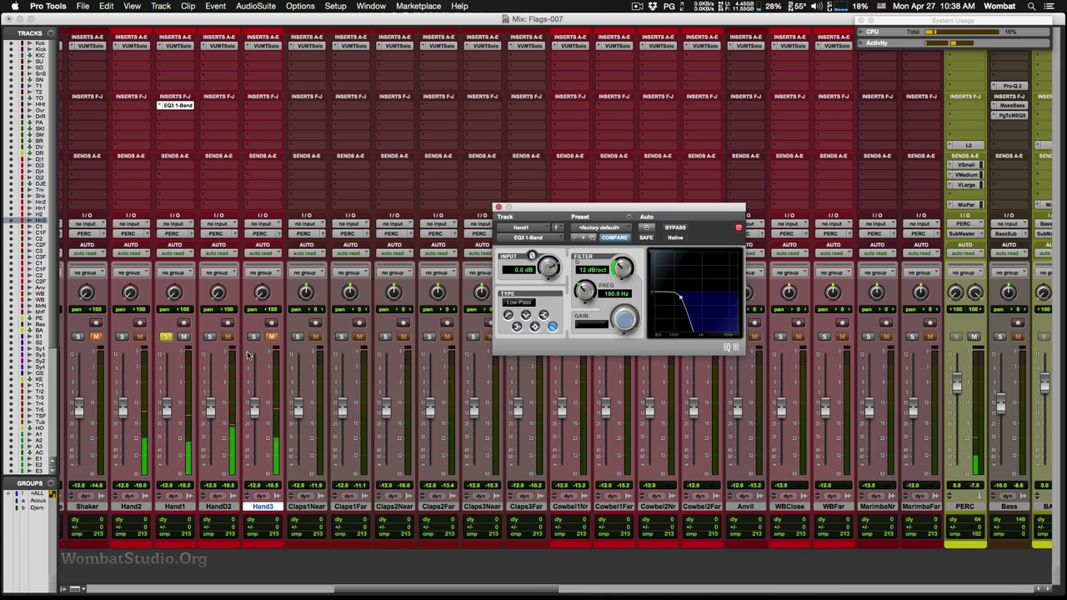
Move the solo from Hand1 to HandD2 and briefly audition it together with Hand3
left_click(210, 335)
left_click(166, 337)
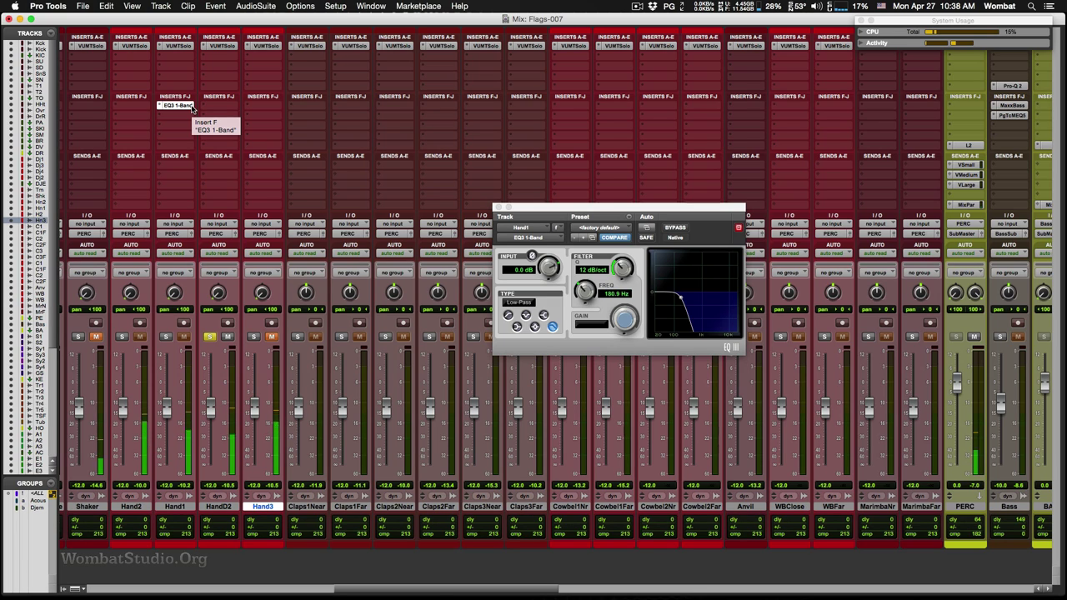
left_click(254, 336)
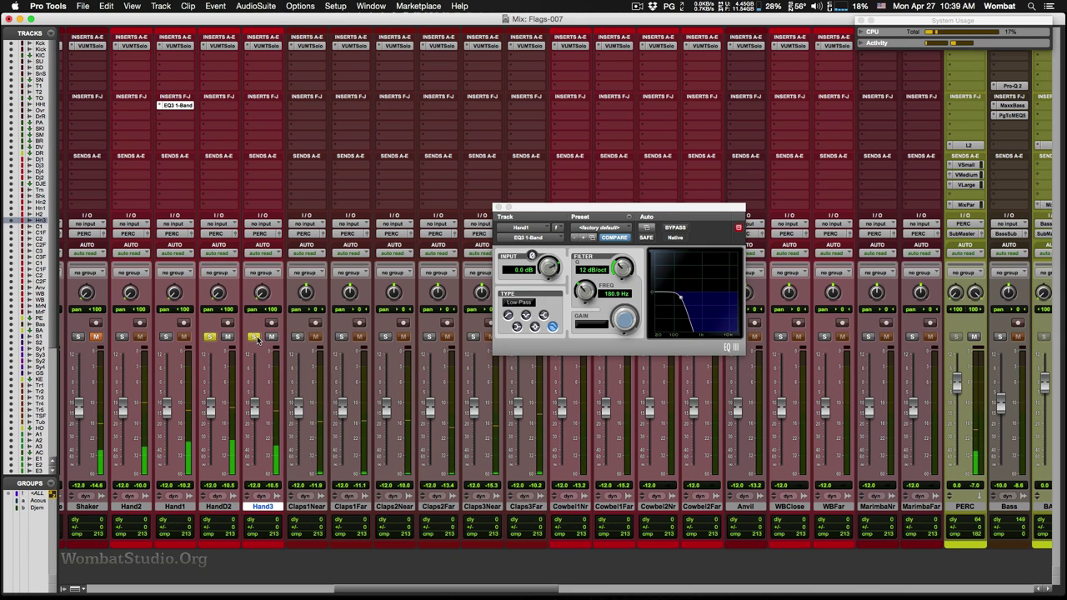
left_click(254, 336)
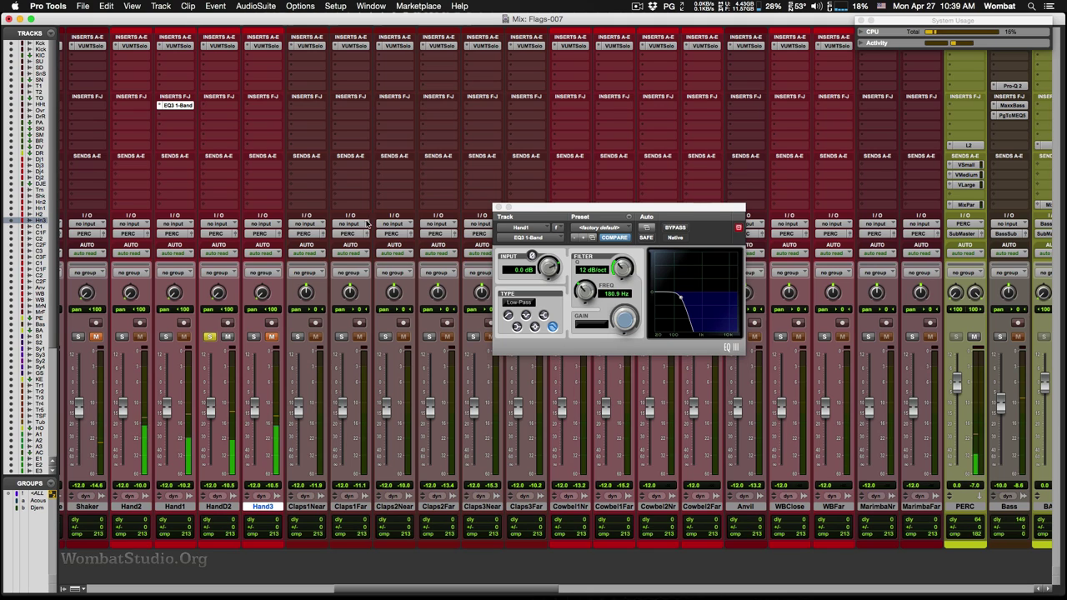
Insert the mono FabFilter Pro-Q 2 equalizer on the HandD2 track
left_click(231, 105)
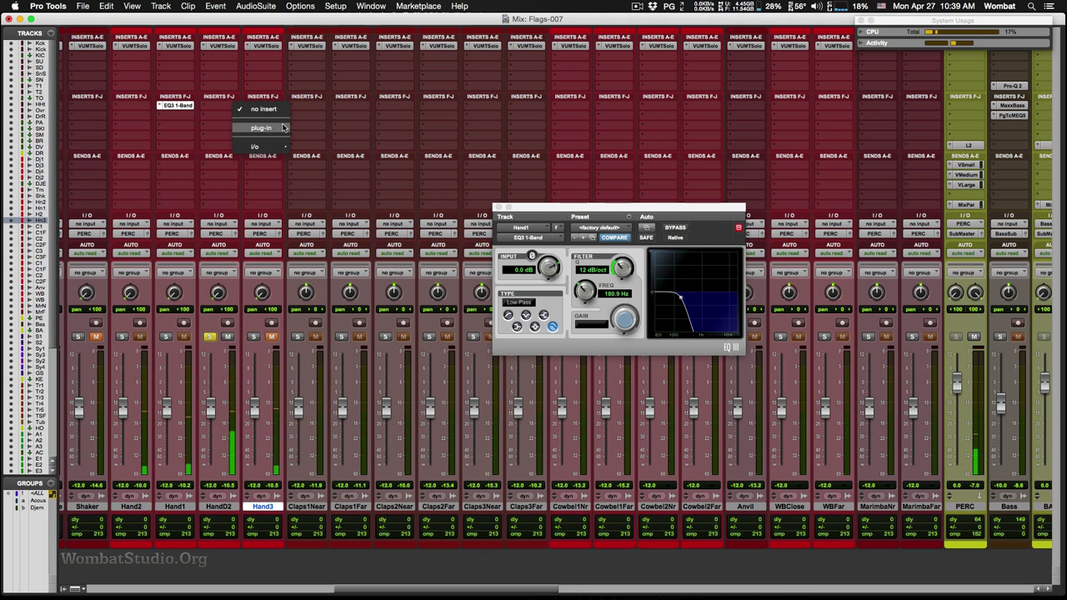
mouse_move(283, 128)
mouse_move(333, 131)
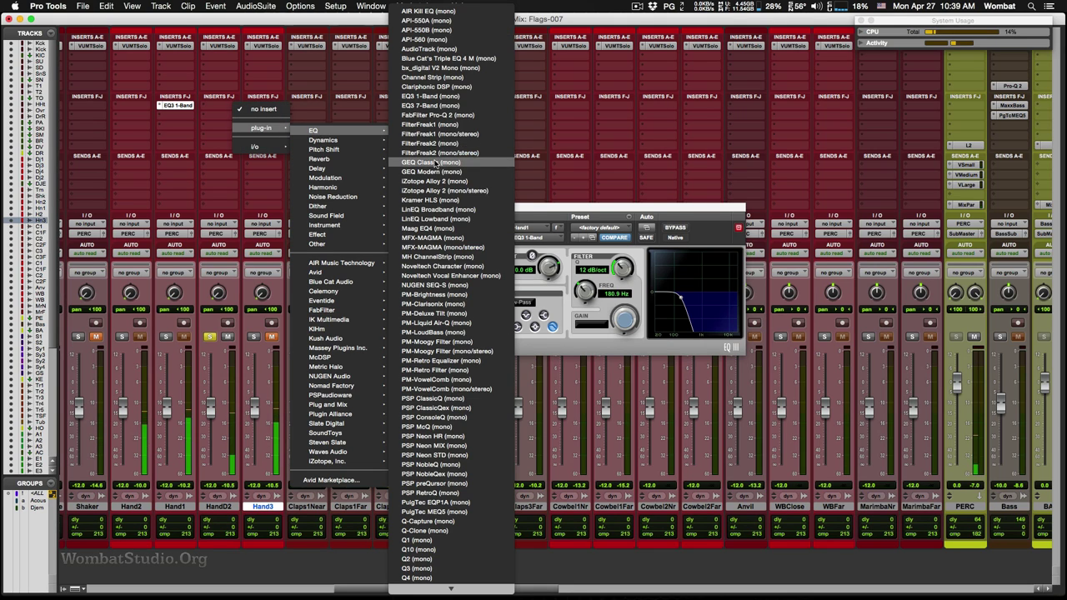
left_click(457, 116)
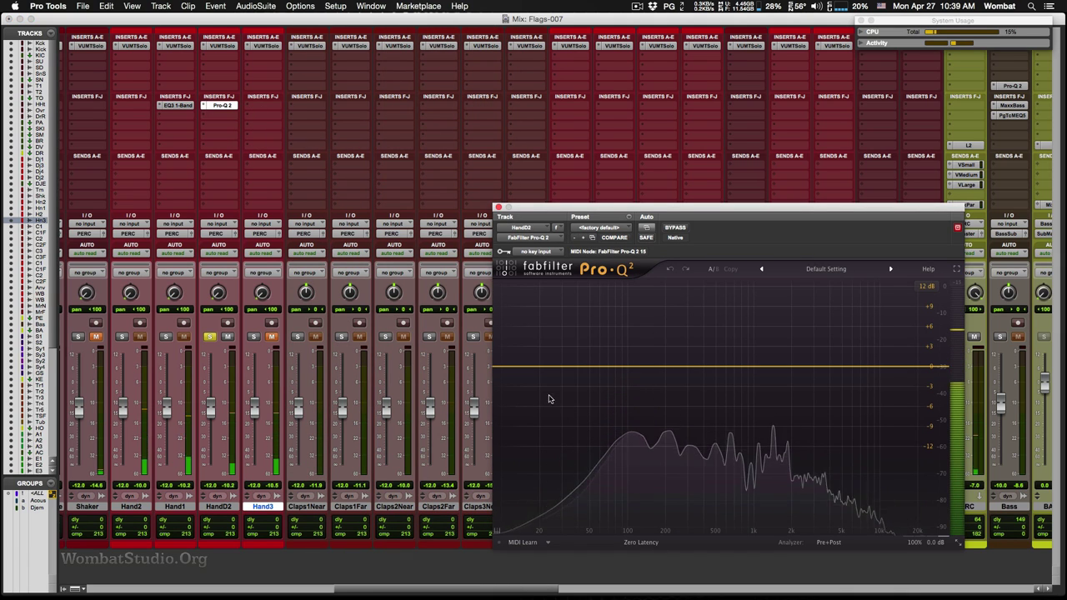
Shape HandD2 with a 12 dB/oct low cut slightly above 100 Hz and a wide bell boost of 4.57 dB slightly above 2 kHz
double_click(499, 368)
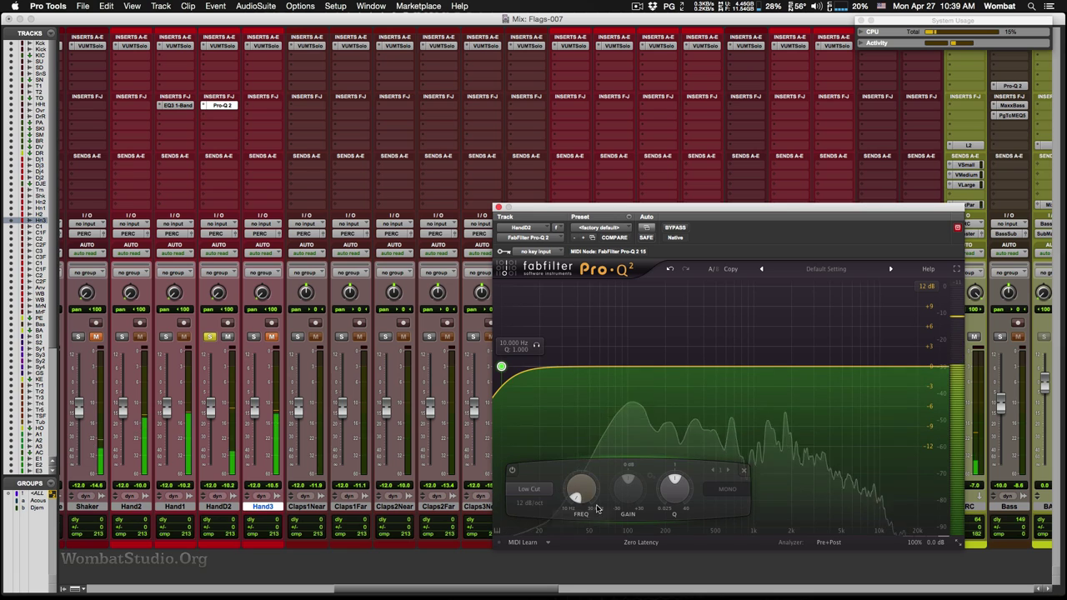
left_click_drag(576, 496, 573, 487)
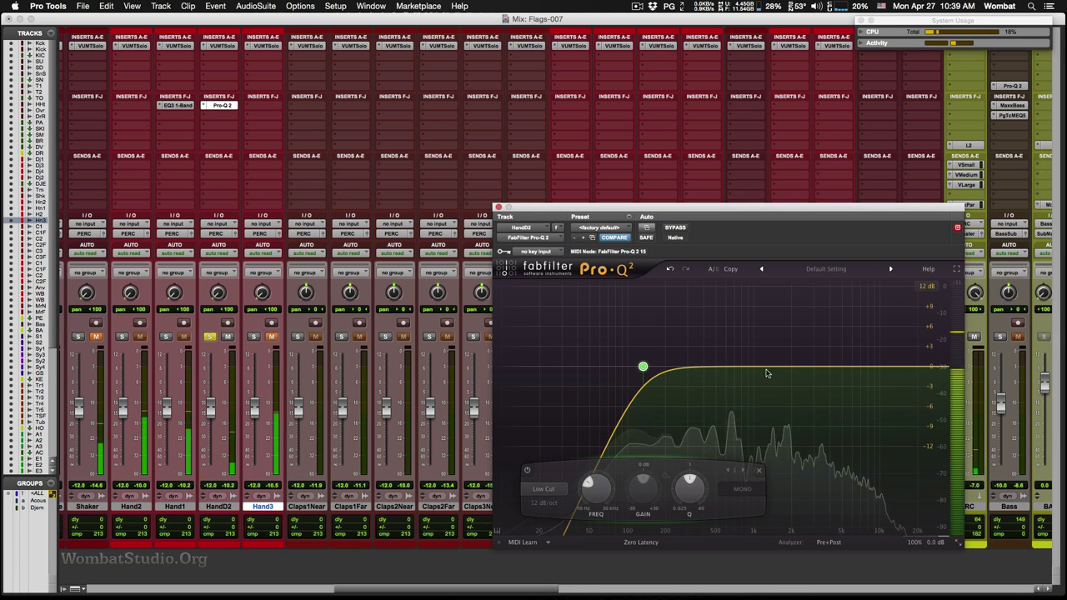
left_click_drag(768, 369, 797, 318)
left_click_drag(845, 488, 800, 506)
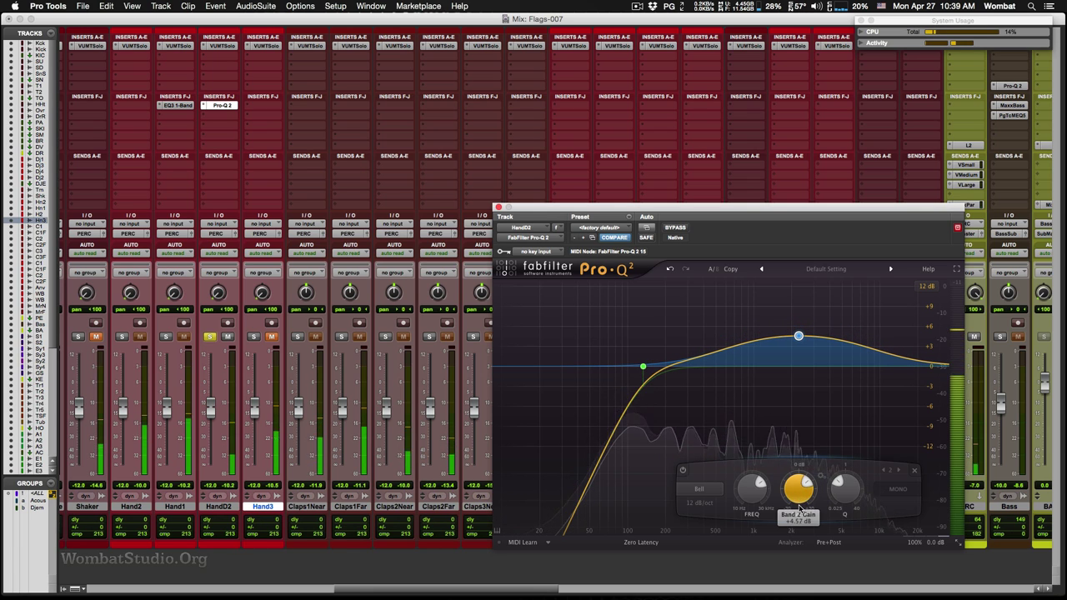
Add Hand1 and Hand2 to the solo and raise Hand2's volume to -8.9 dB
left_click(166, 336)
left_click(122, 336)
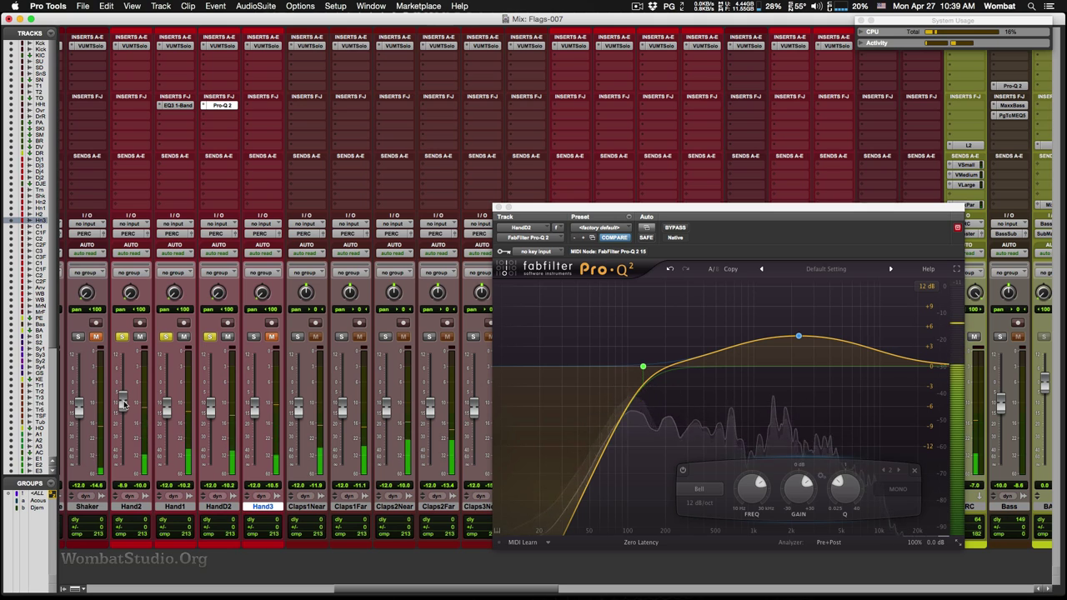
Insert the mono FabFilter Pro-Q 2 equalizer on the Hand2 track
left_click(133, 110)
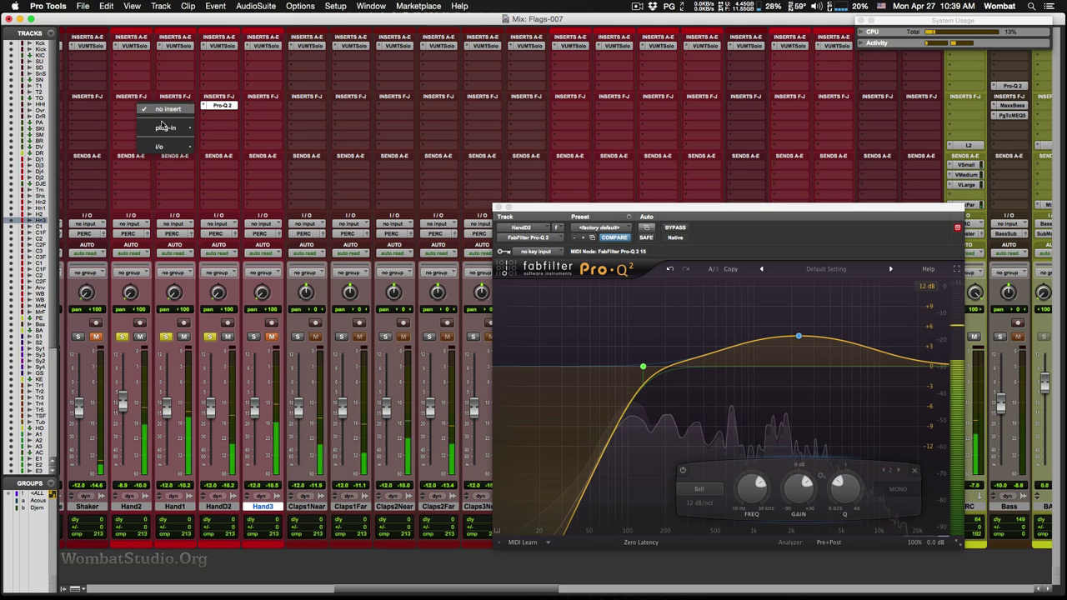
mouse_move(165, 127)
mouse_move(225, 130)
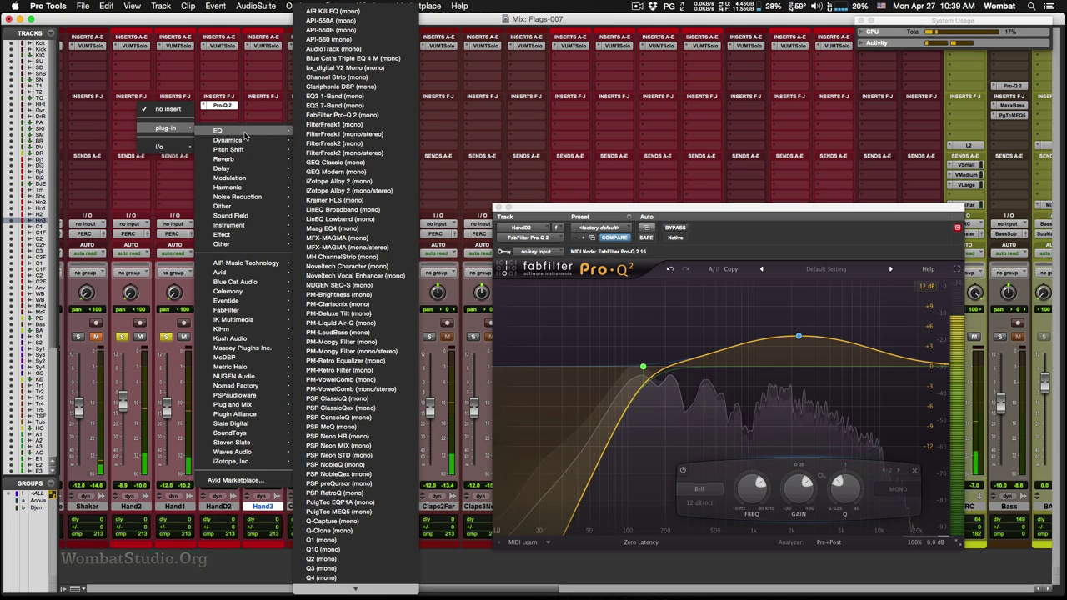
left_click(342, 116)
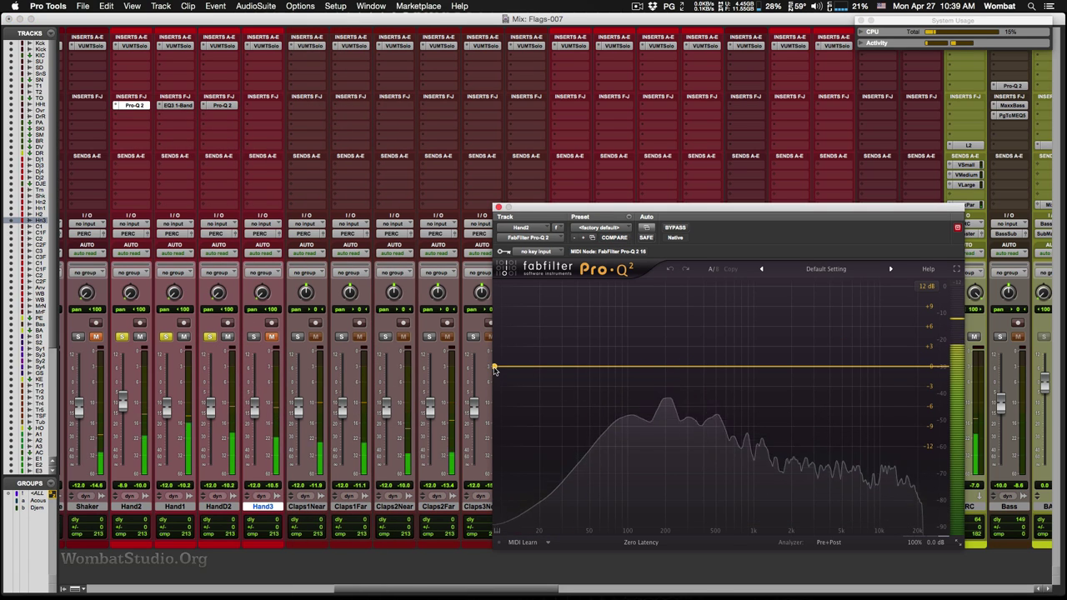
Shape Hand2 with a low cut at about 79 Hz and a bell boost of 2.59 dB at about 2853 Hz, adjusting its Q
left_click(494, 368)
left_click_drag(574, 499, 570, 481)
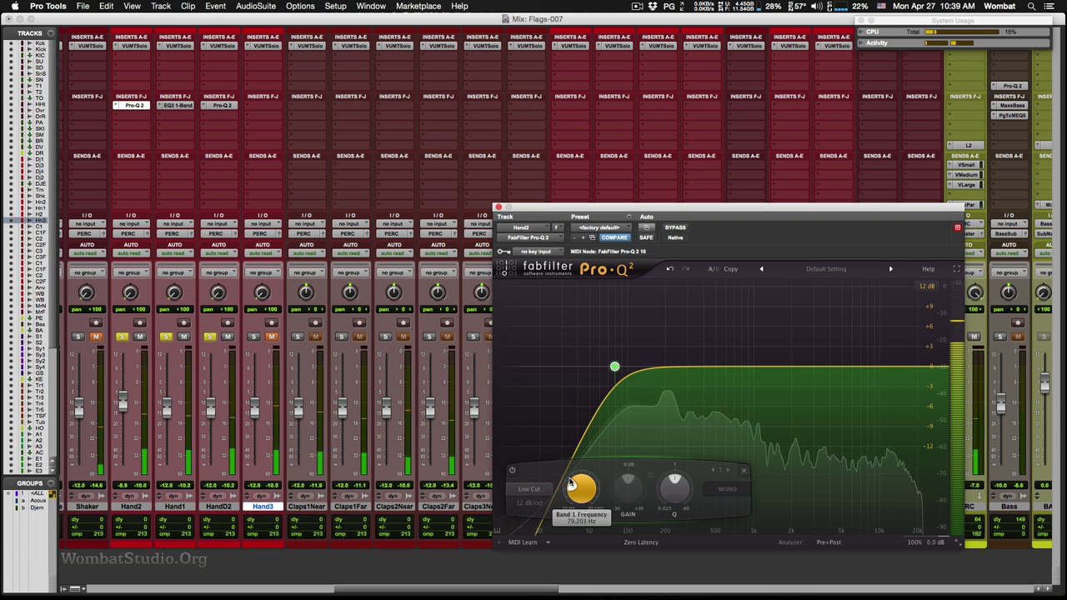
left_click_drag(775, 367, 805, 354)
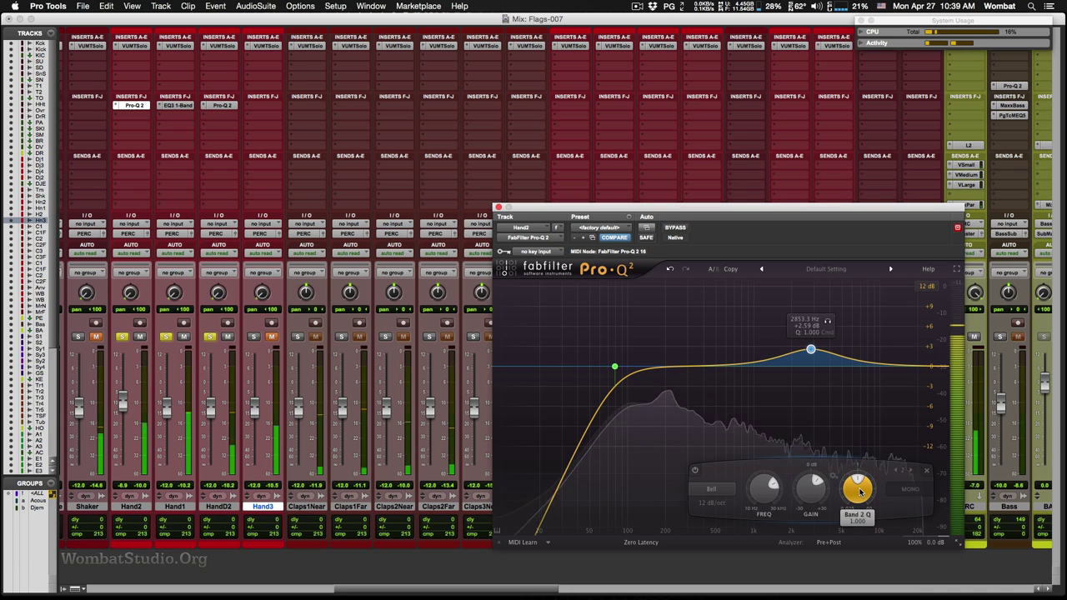
scroll(858, 497, "down", 6)
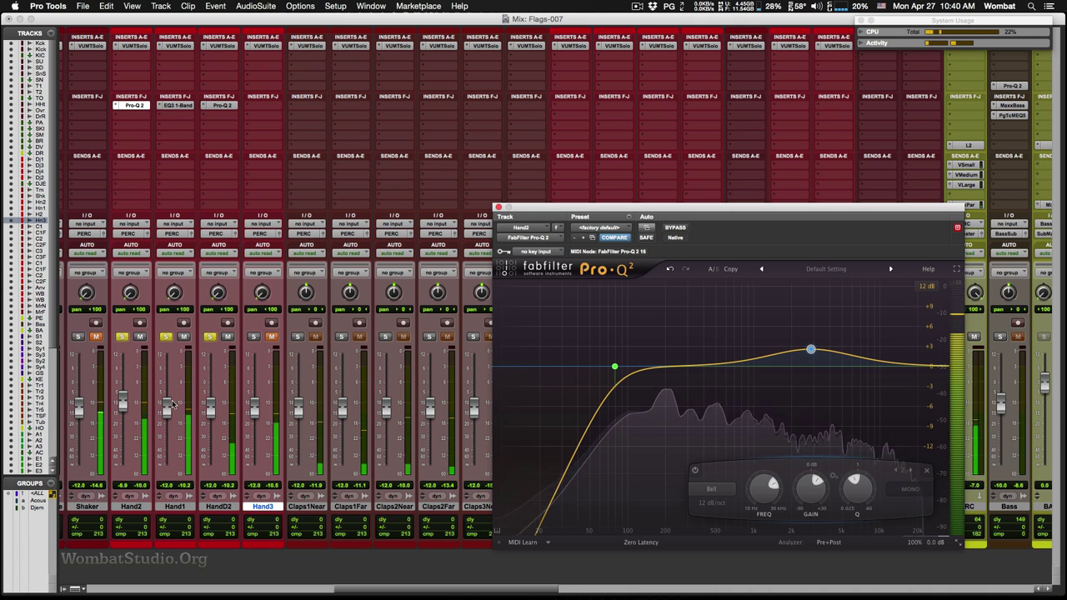
Lower Hand1's volume to -15.0 dB, stop playback and close Hand2's equalizer window
left_click_drag(166, 411, 166, 418)
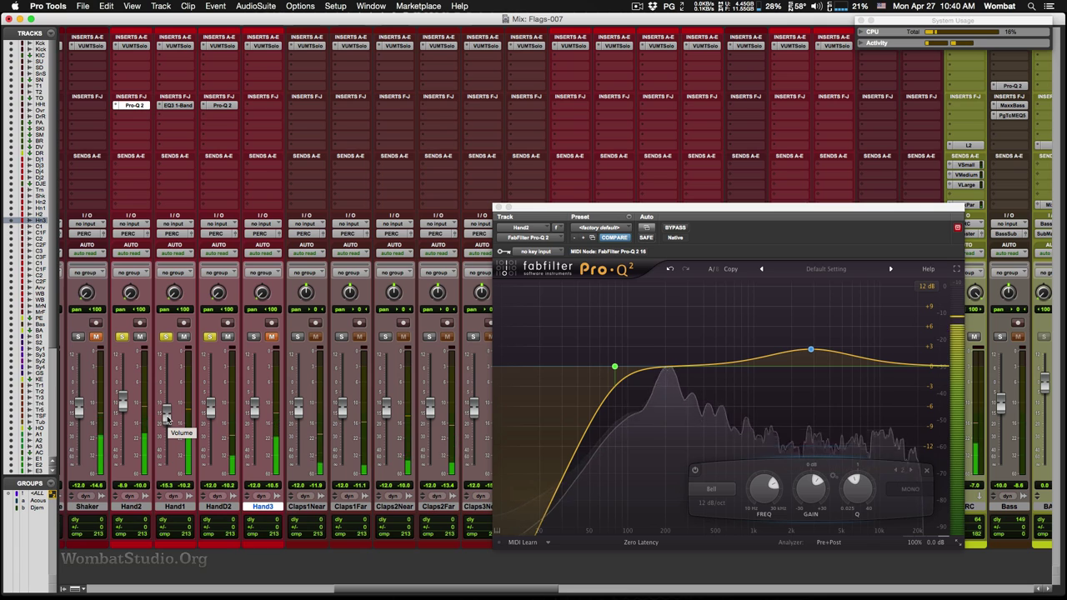
key("space")
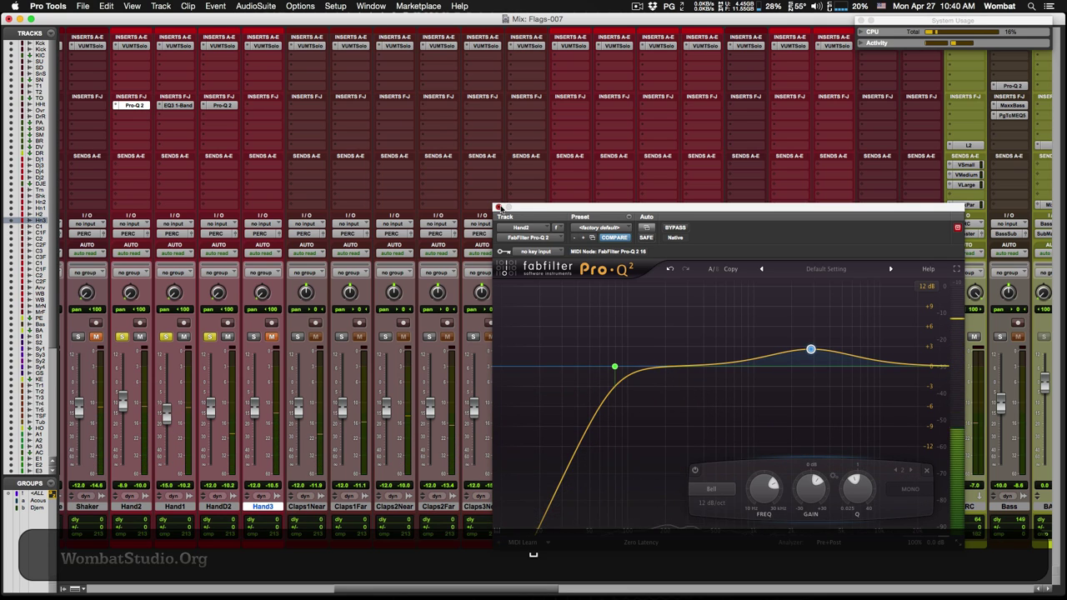
left_click(498, 208)
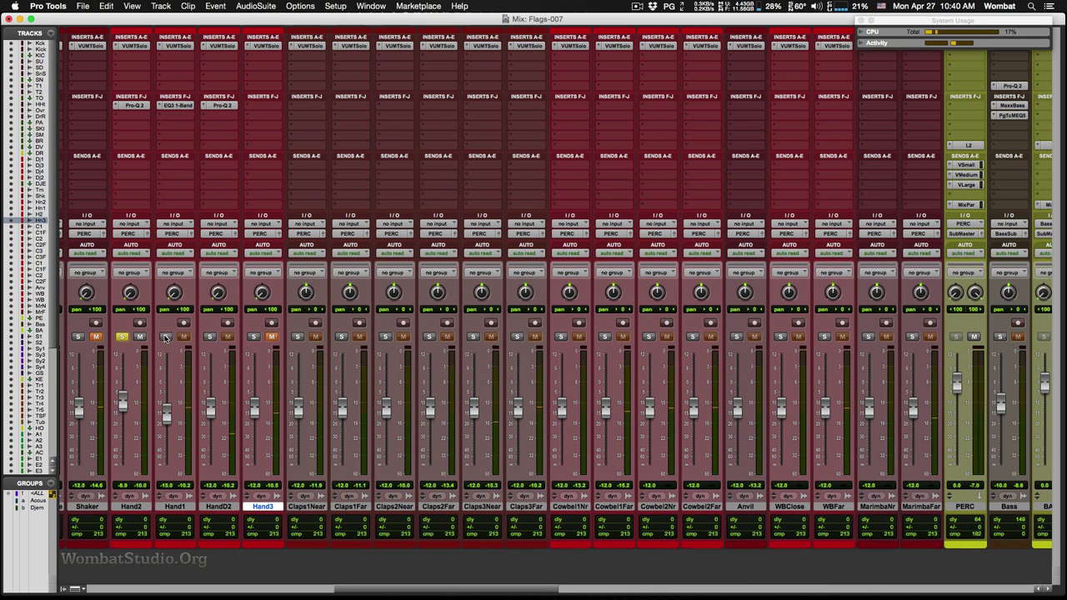
Clear the solos on the hand tracks and mute the Tambourine track during playback
left_click(123, 337)
key("space")
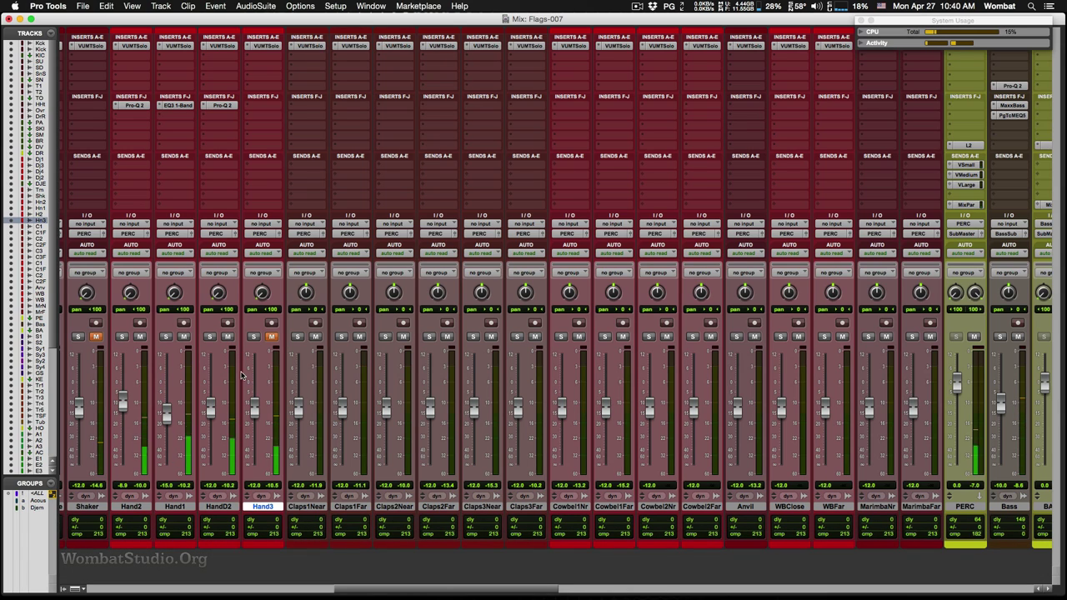
left_click_drag(350, 593, 279, 593)
left_click(367, 336)
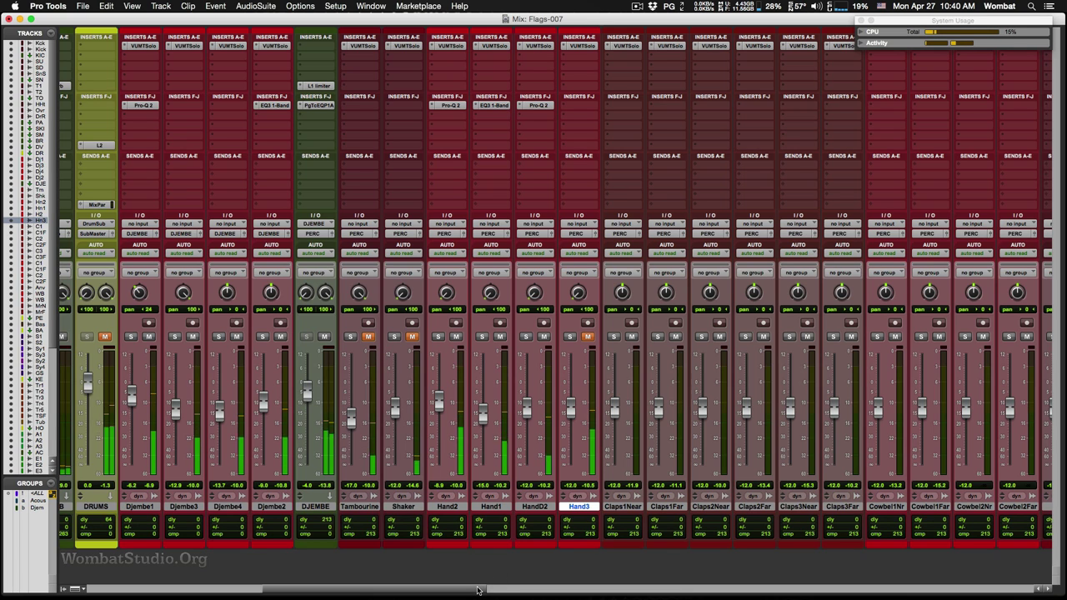
Restart playback and unmute the DRUMS submix to hear the percussion together with the drums
left_click_drag(478, 589, 521, 593)
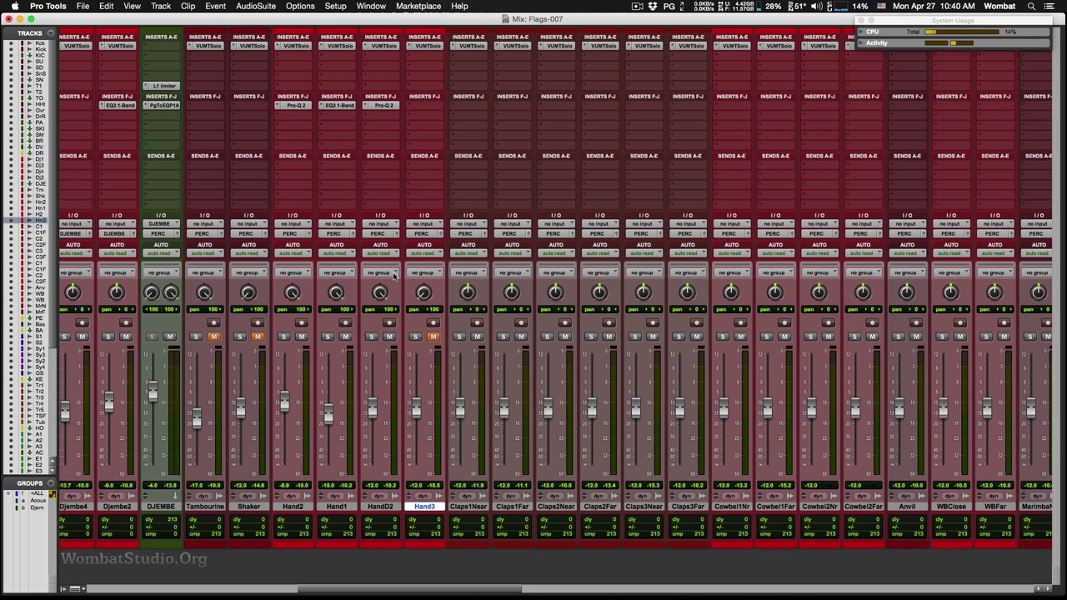
key("space")
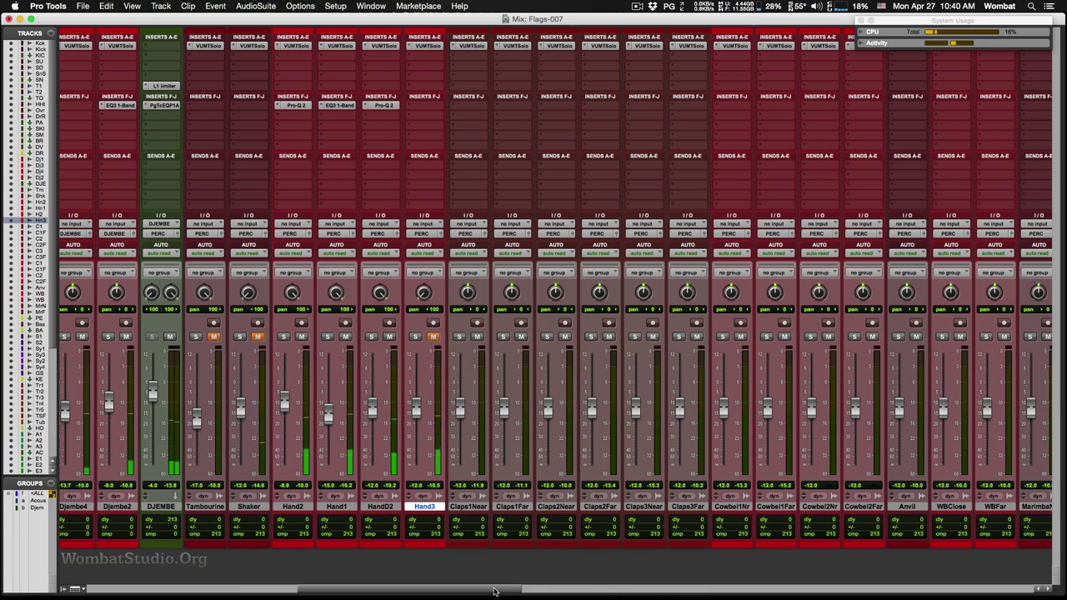
left_click_drag(494, 591, 268, 553)
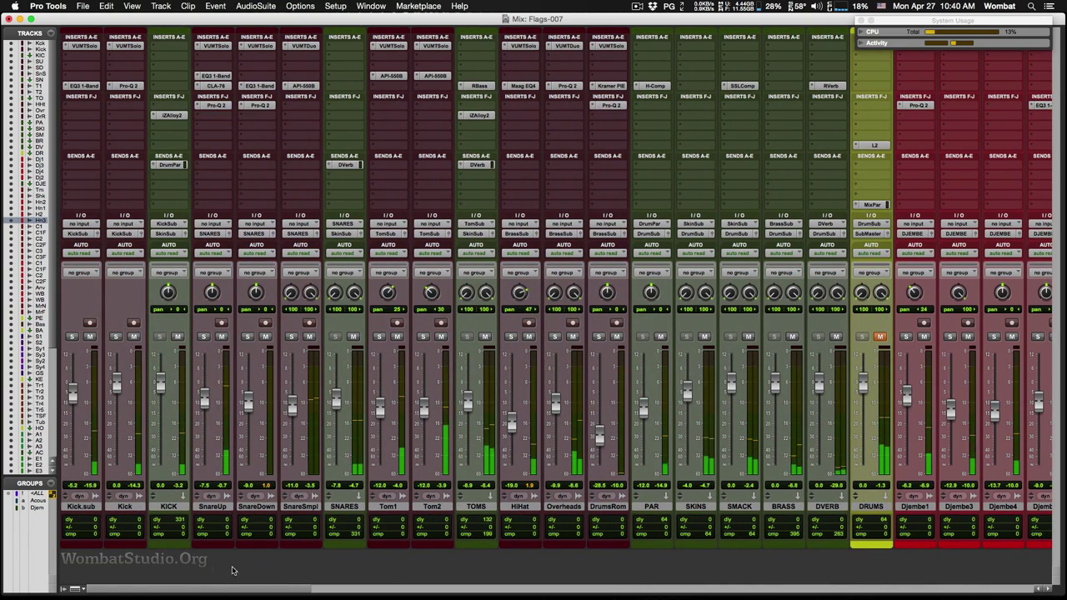
scroll(333, 542, "right", 5)
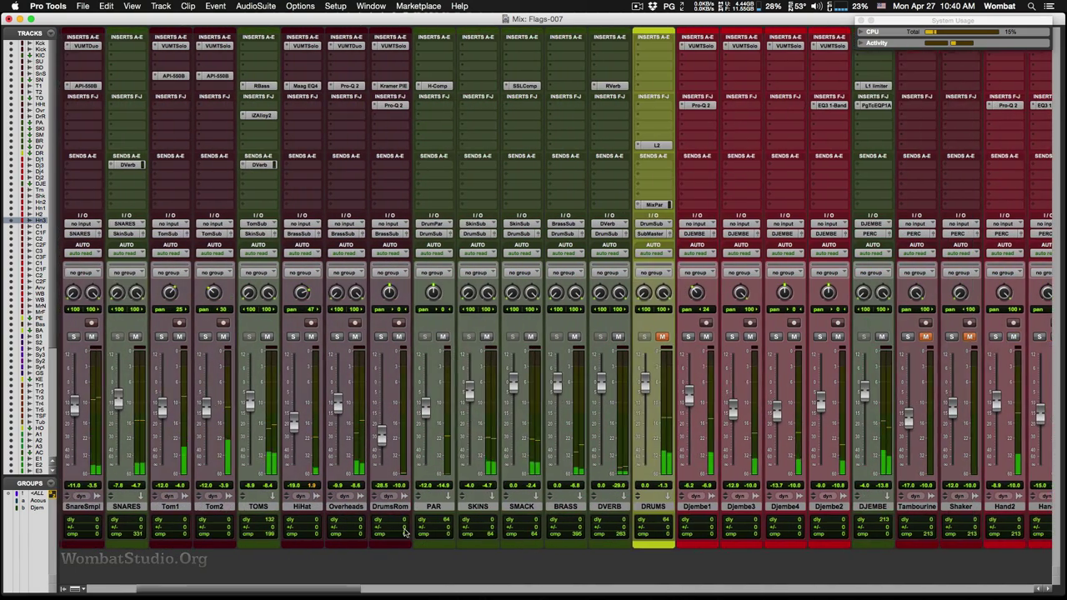
left_click(661, 337)
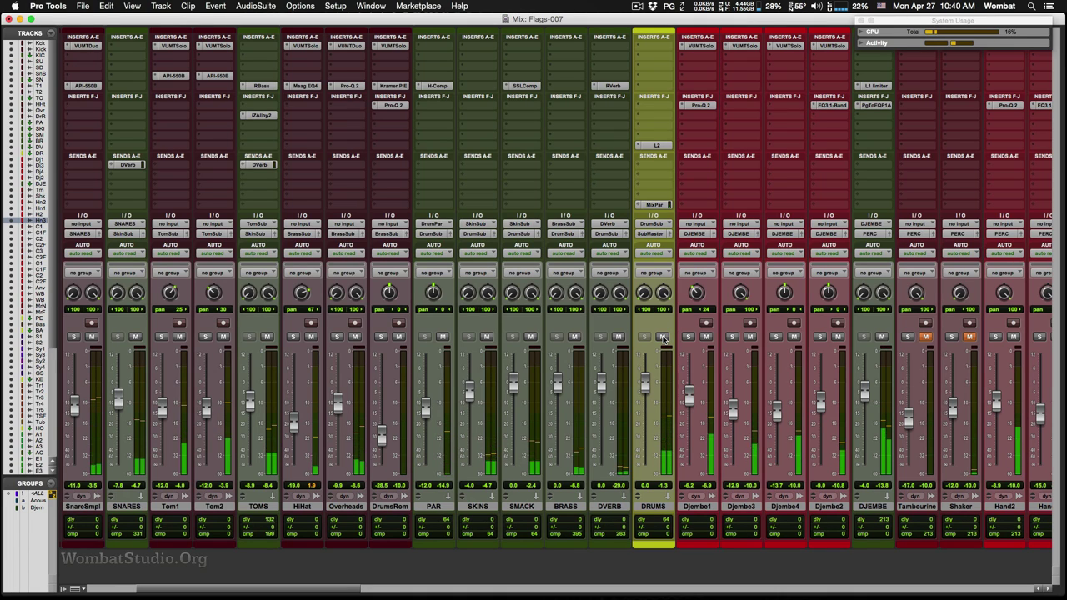
left_click(662, 337)
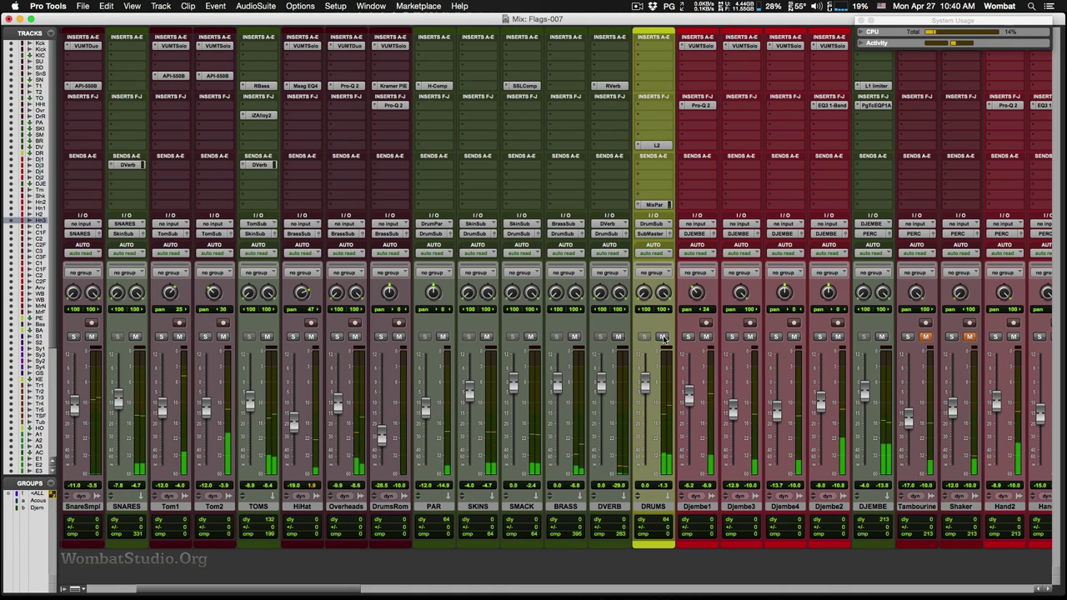
Make the Hand3 track inactive in the mixer
left_click_drag(353, 590, 528, 595)
scroll(487, 510, "left", 3)
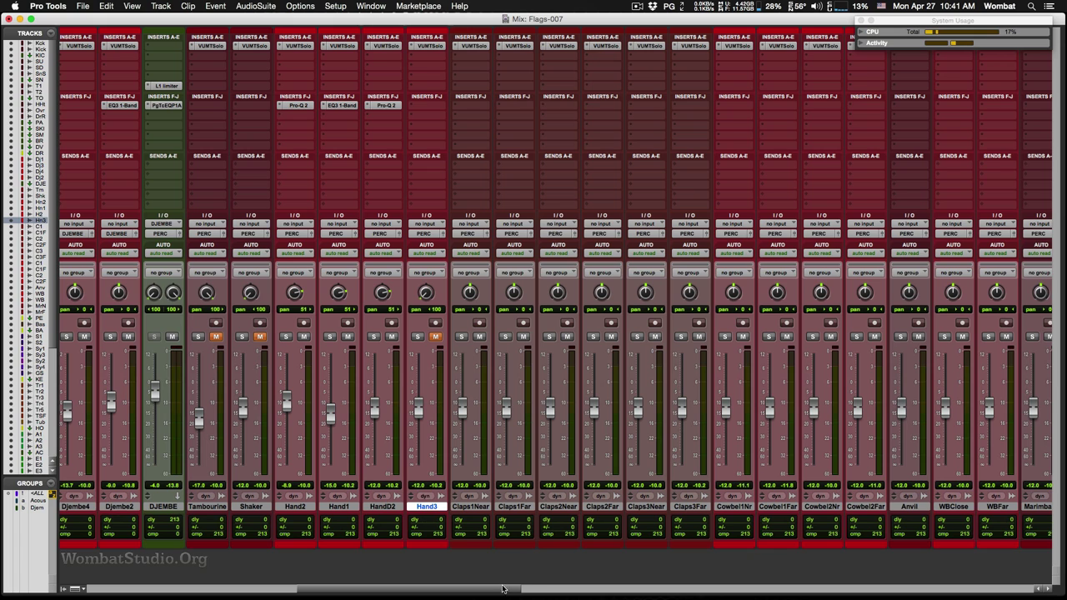
left_click_drag(499, 591, 471, 592)
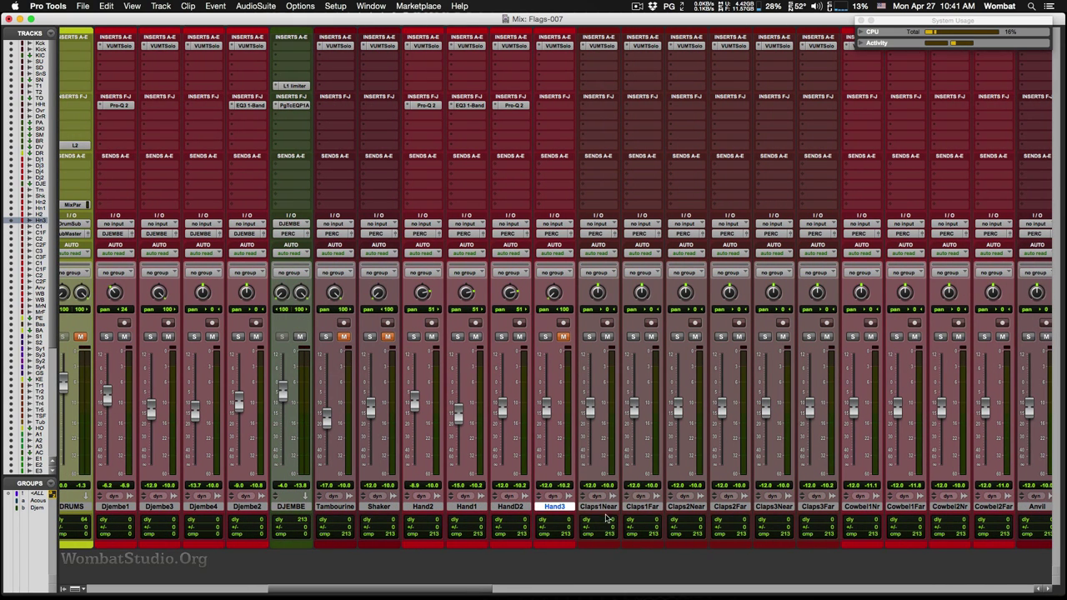
left_click(524, 506)
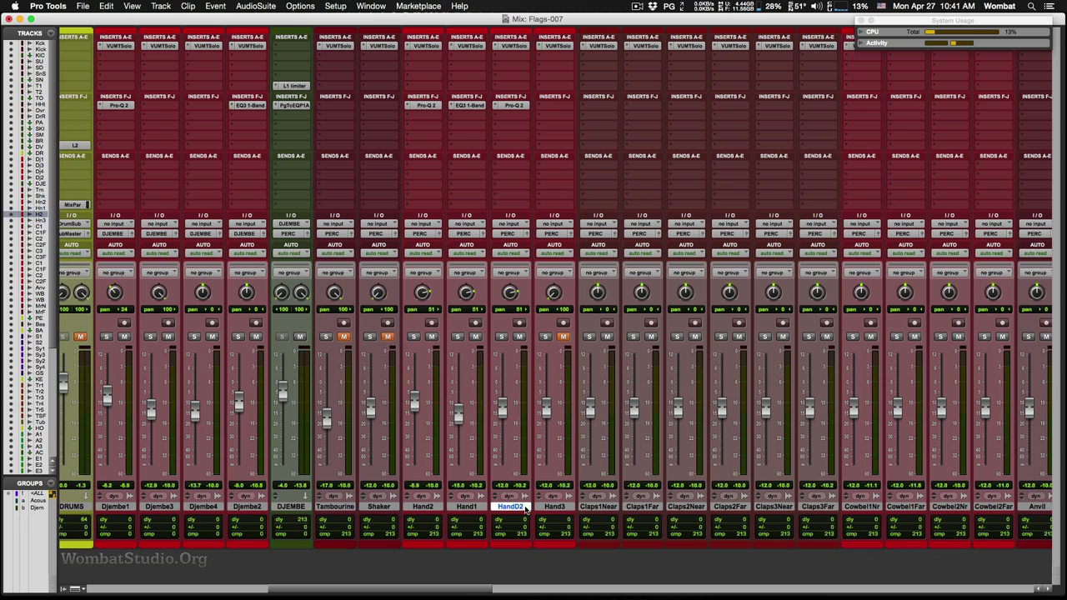
left_click(552, 508)
right_click(556, 508)
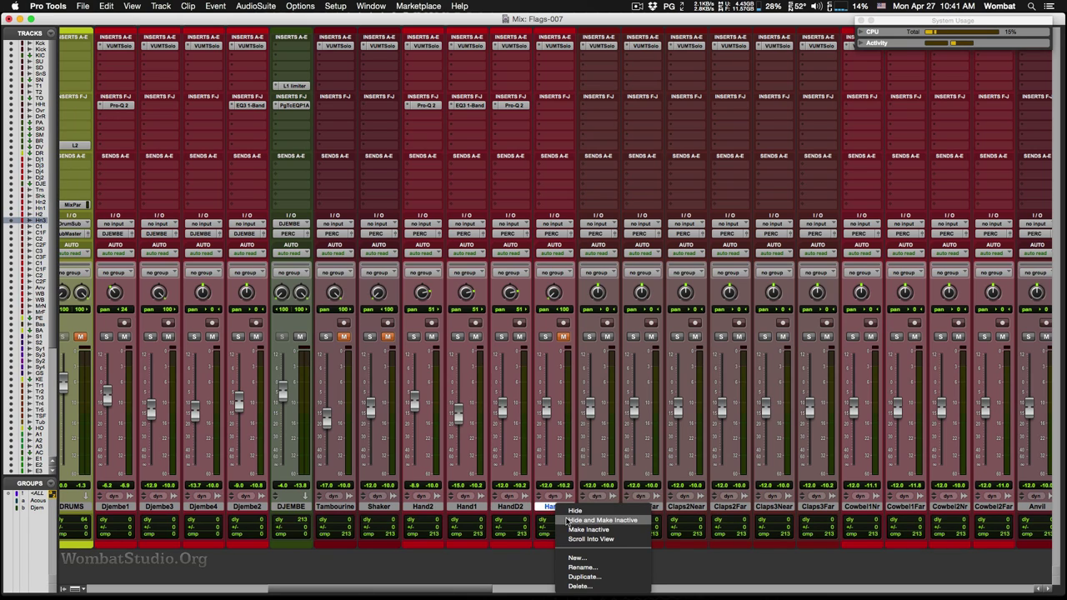
left_click(574, 529)
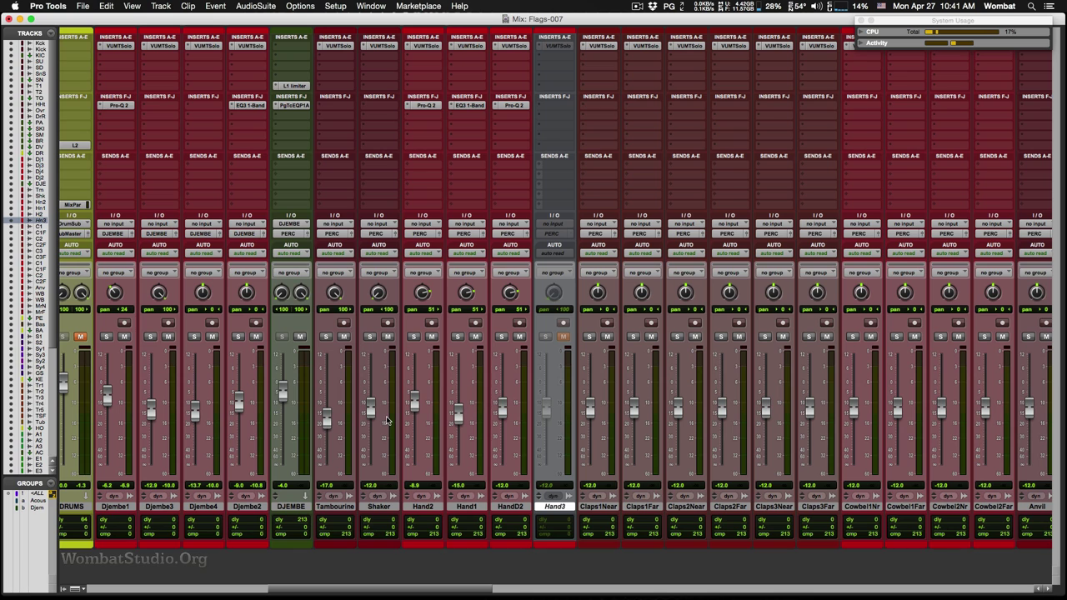
Start playback, switch to the Edit window and shrink the enlarged hand tracks to the smallest track height
key("space")
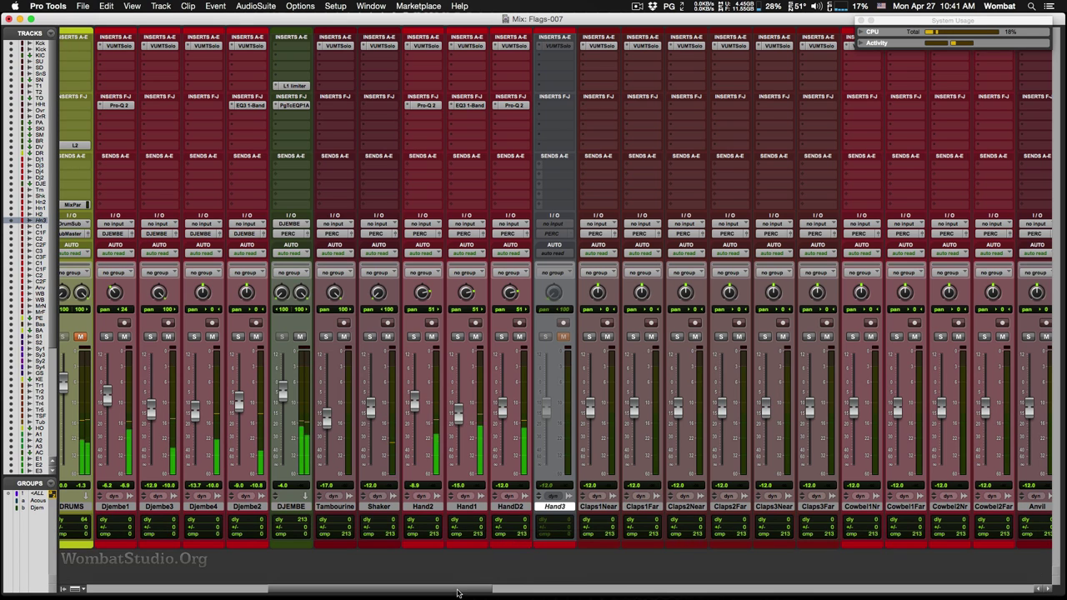
left_click_drag(458, 590, 527, 589)
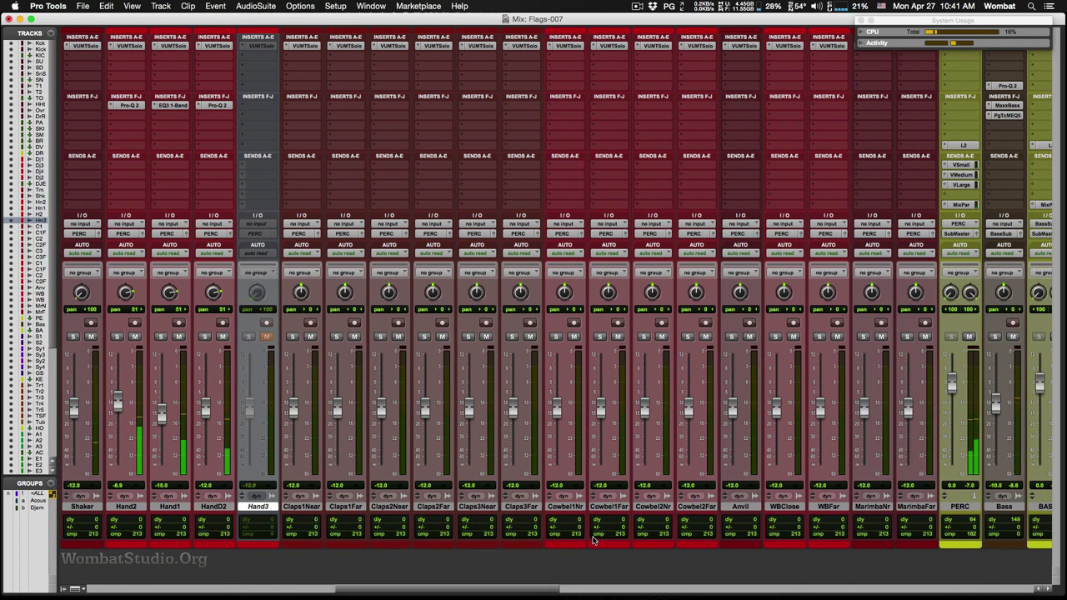
key("super+equal")
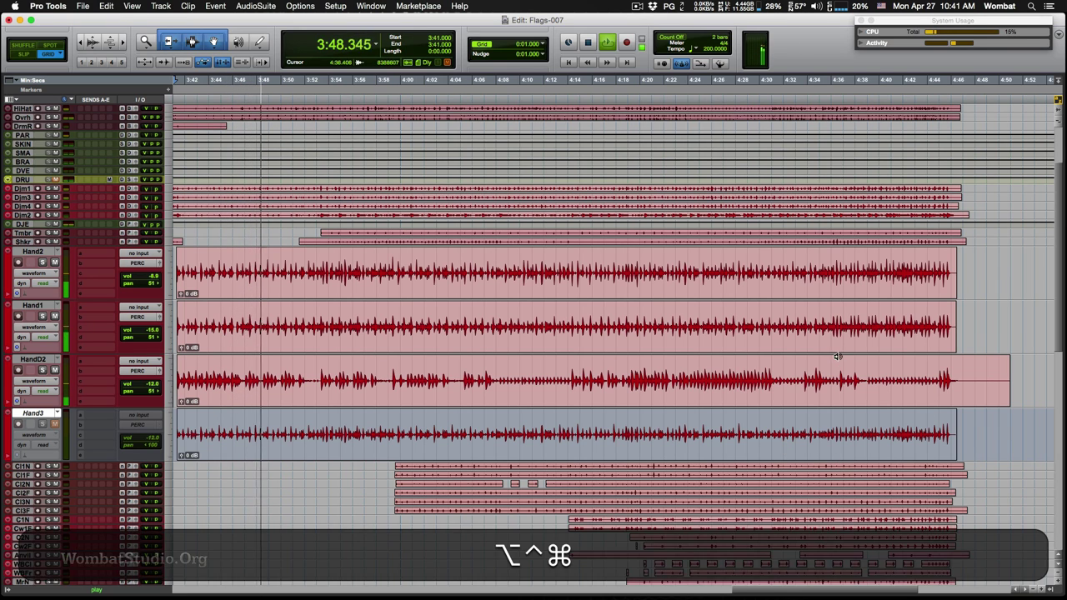
key("ctrl+alt+super+Up")
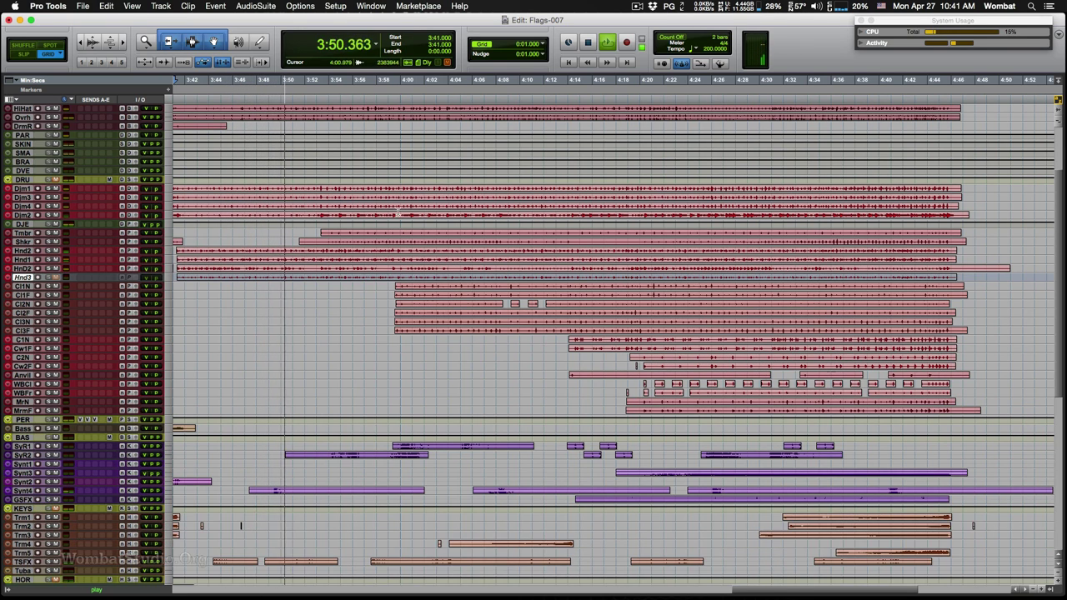
Restart playback from 3:59, where the clap clips begin, and return to the Mix window
key("space")
left_click(396, 286)
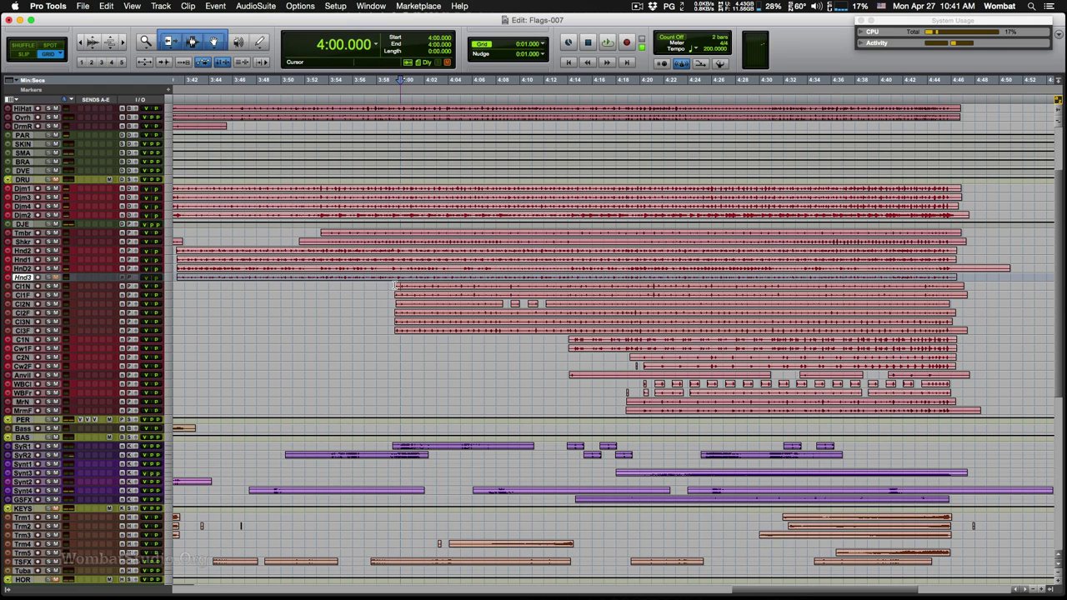
key("space")
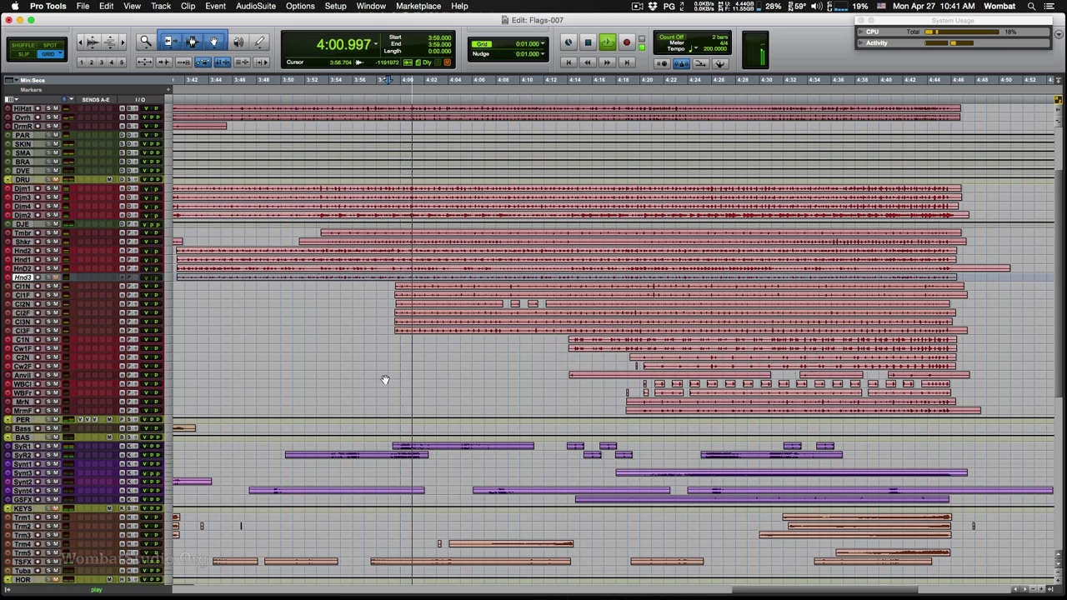
key("space")
key("super+equal")
key("space")
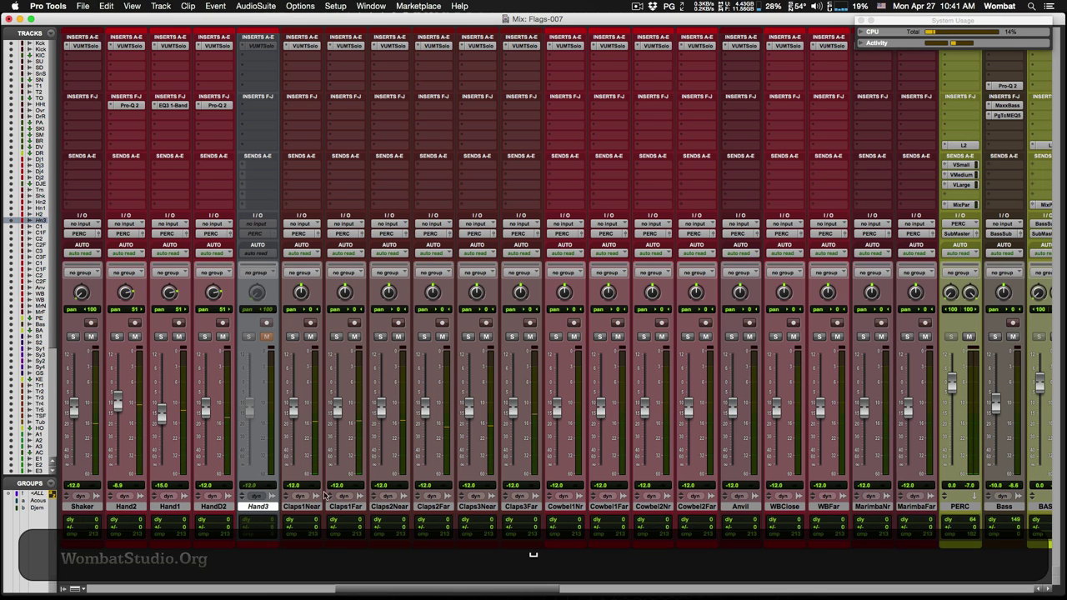
Route all six clap tracks, Claps1Near through Claps3Far, to a new stereo Aux Input track named CLAPS
left_click(305, 506)
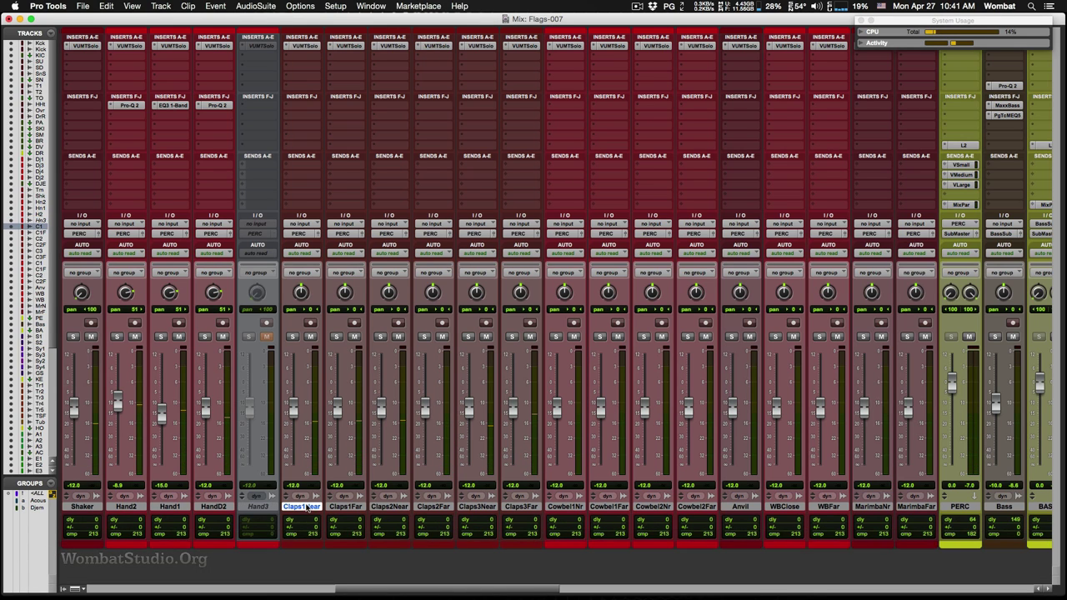
left_click(517, 507, "shift")
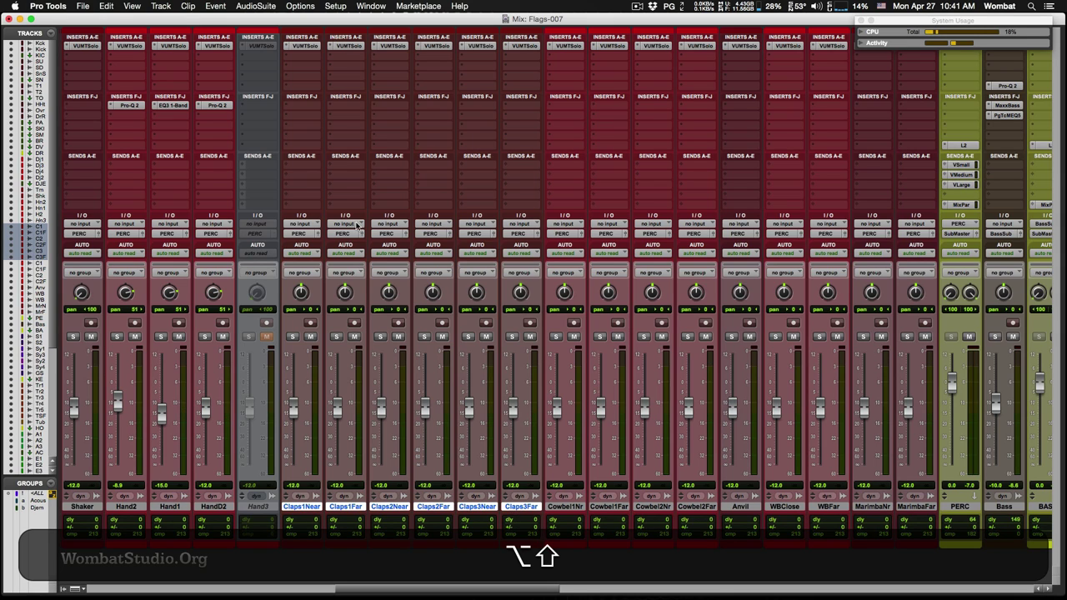
left_click(303, 238, "alt+shift")
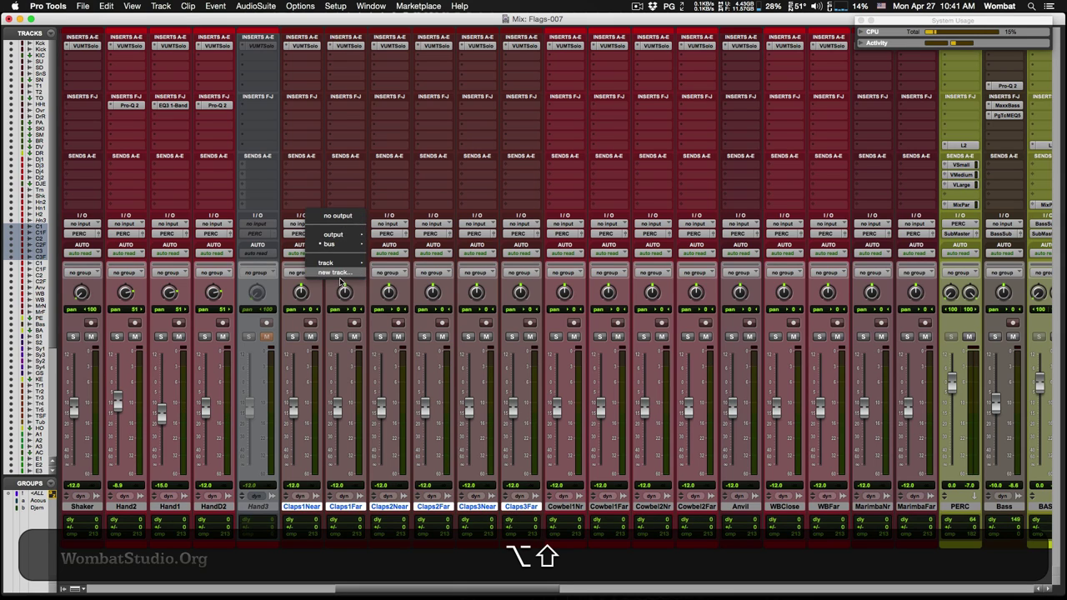
left_click(335, 272, "alt+shift")
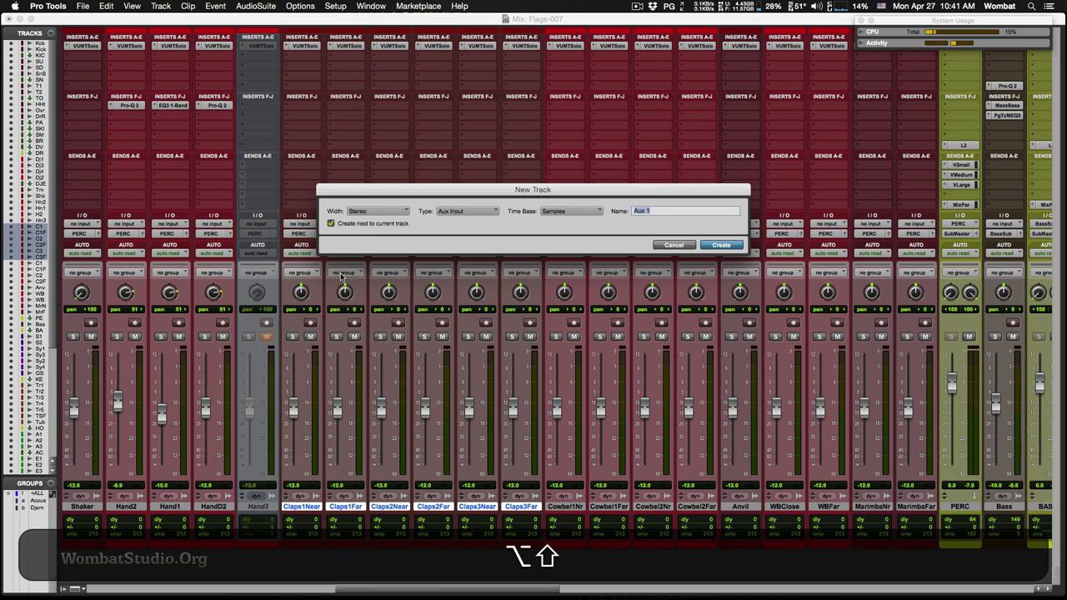
type("CLAPS")
key("shift+Return")
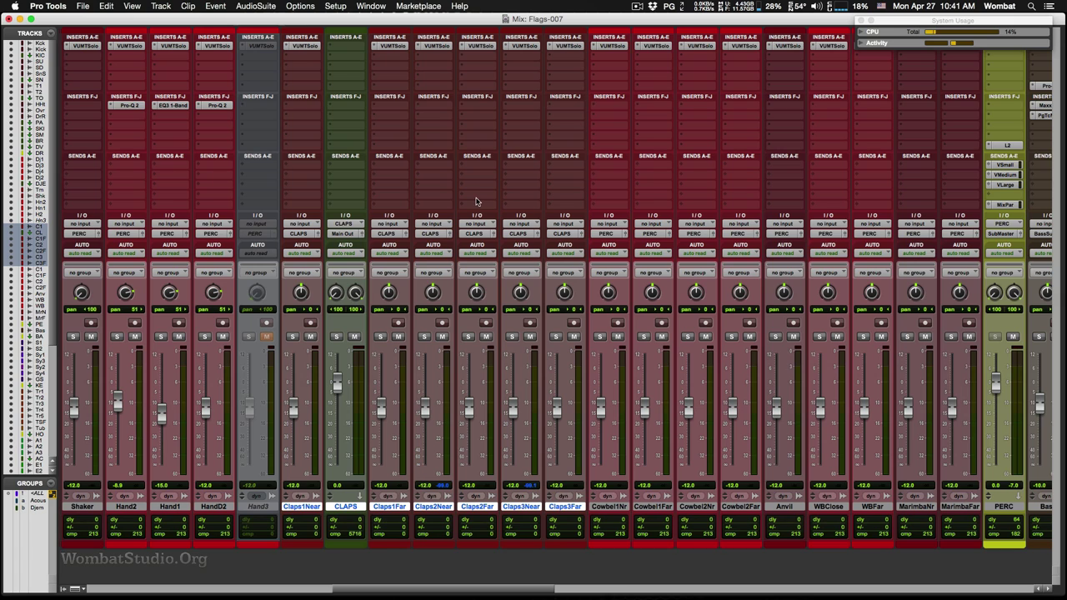
Move the CLAPS aux track directly after Claps3Far and make it solo safe
left_click(275, 506)
left_click_drag(340, 507, 627, 439)
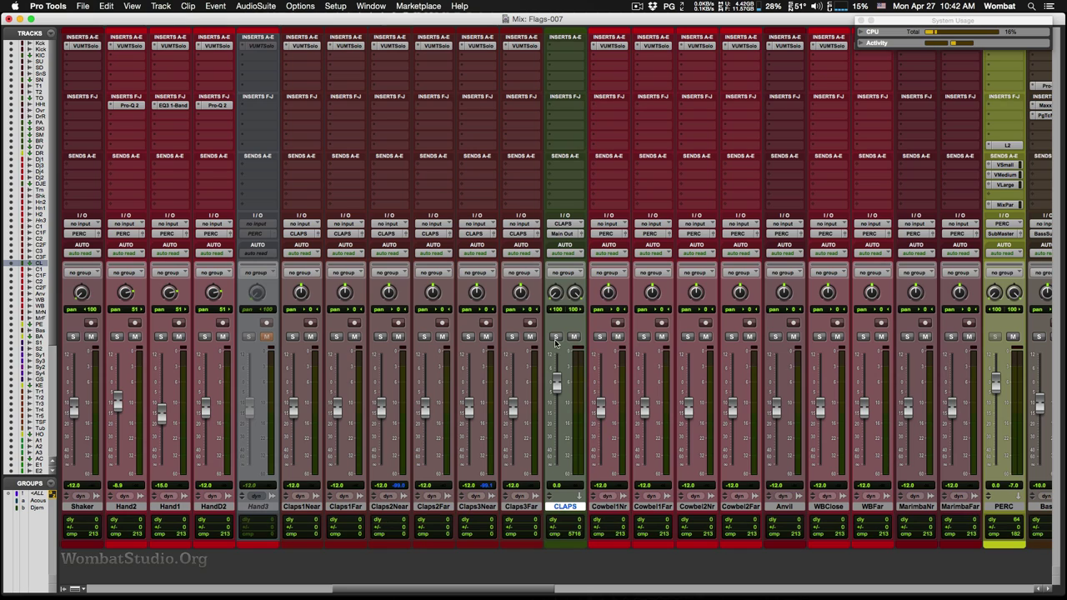
left_click(557, 336, "super")
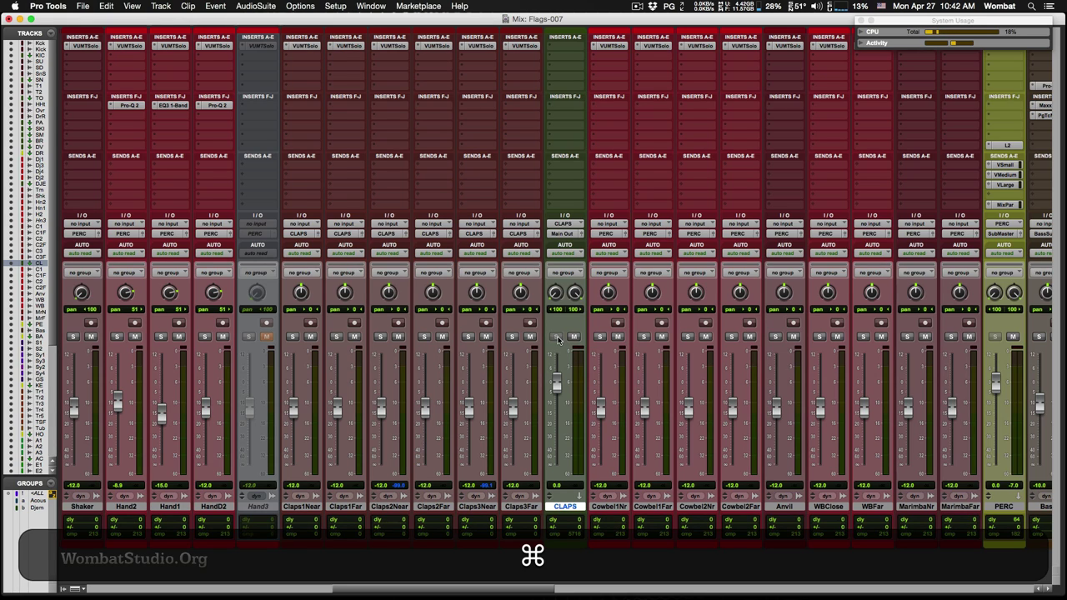
Set the output of the CLAPS aux track to the PERC stereo bus
left_click(562, 239)
mouse_move(593, 245)
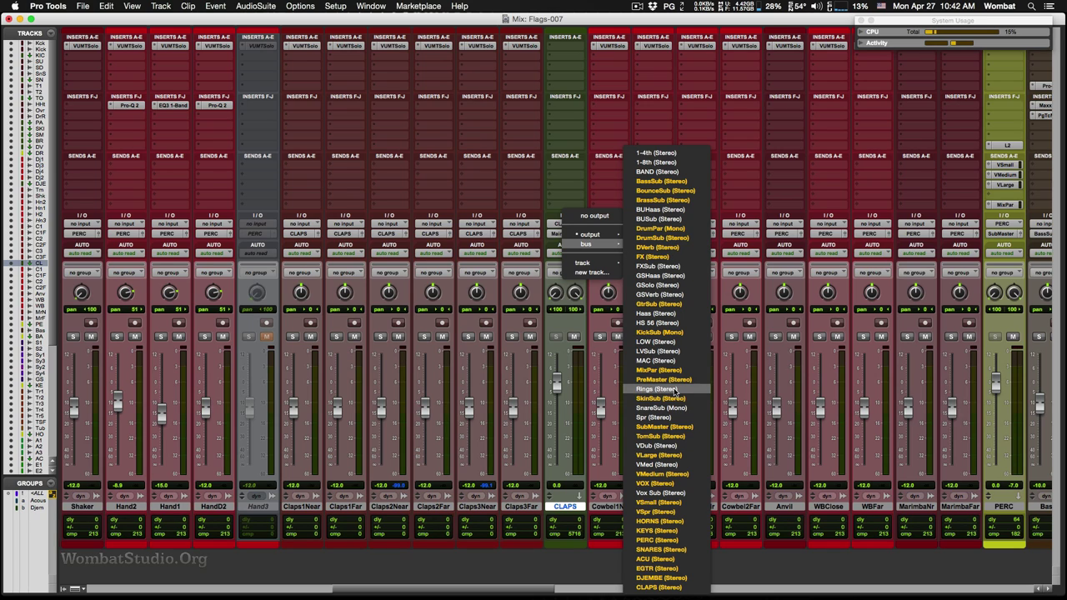
left_click(670, 540)
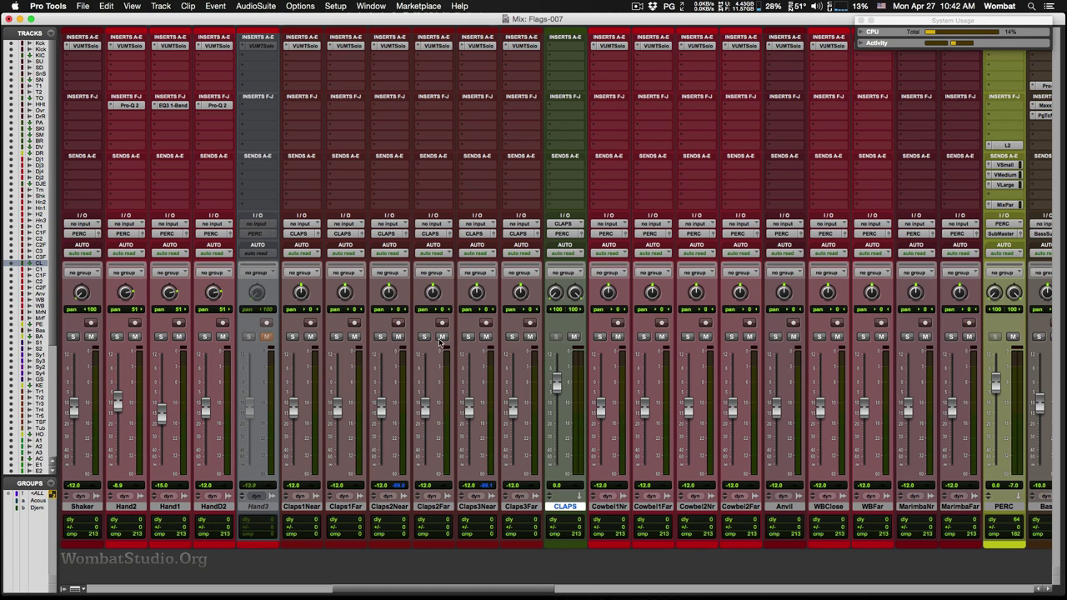
Solo Claps1Near and move Claps2Near and Claps3Near directly after it, ahead of the Far clap tracks
left_click(293, 337)
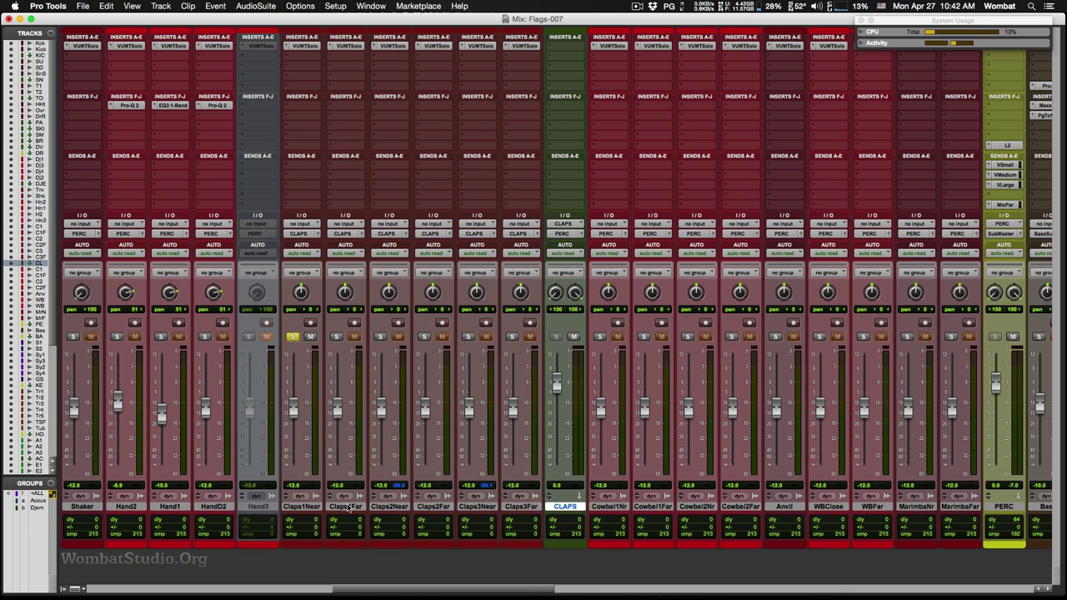
left_click_drag(398, 512, 338, 510)
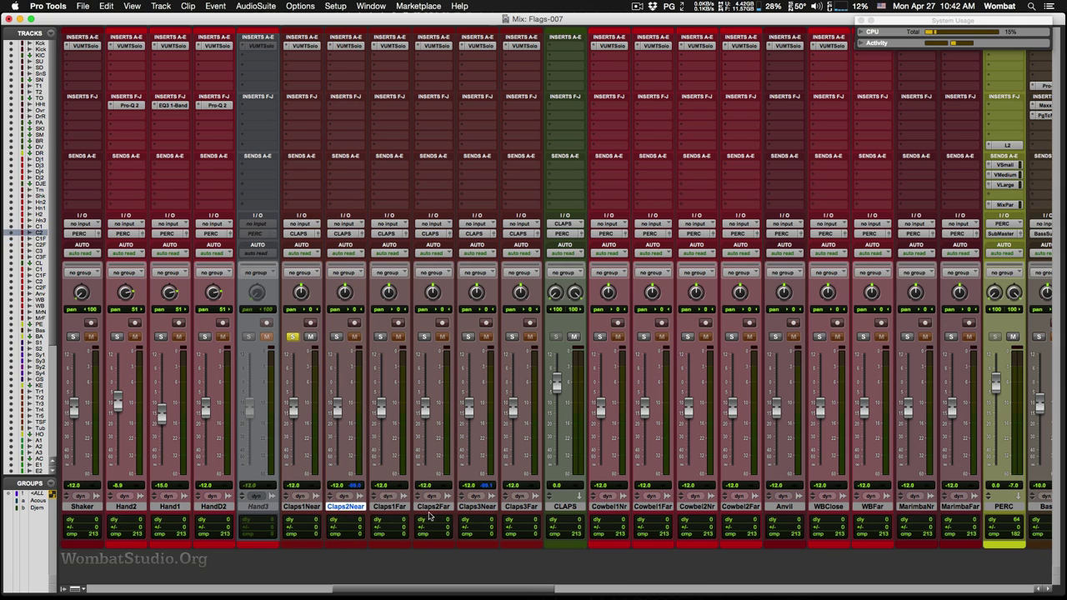
left_click_drag(477, 512, 384, 499)
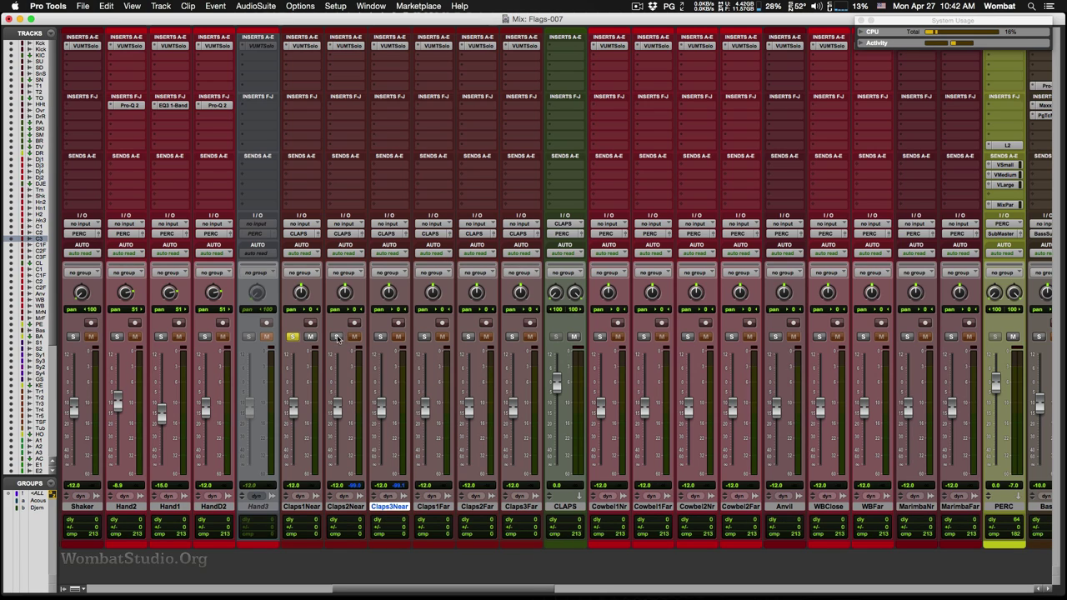
Solo the remaining Near and Far clap tracks to hear all the claps together
left_click(379, 336)
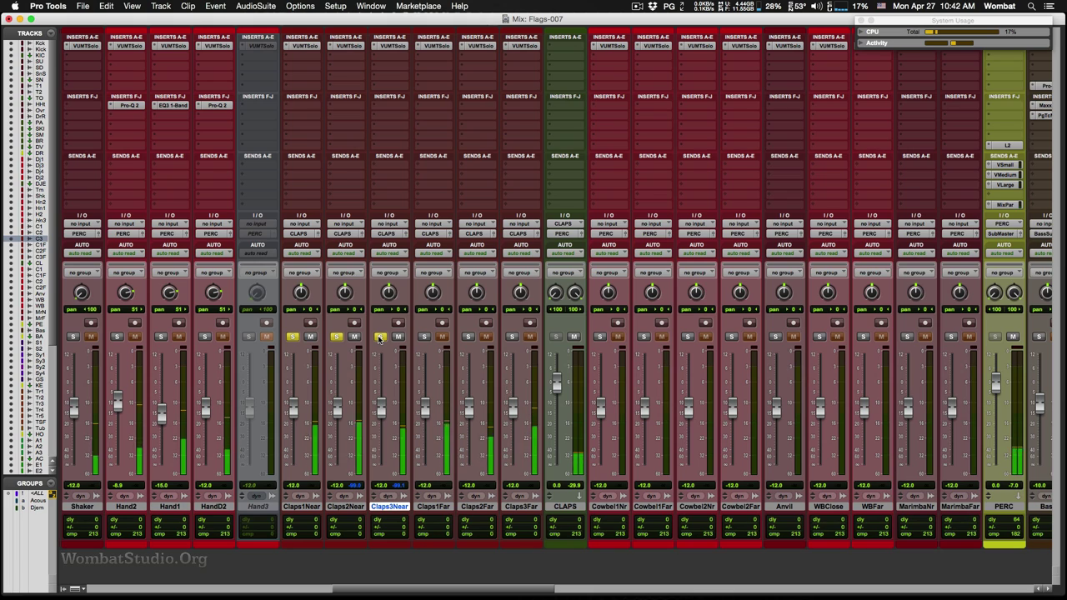
left_click(424, 337)
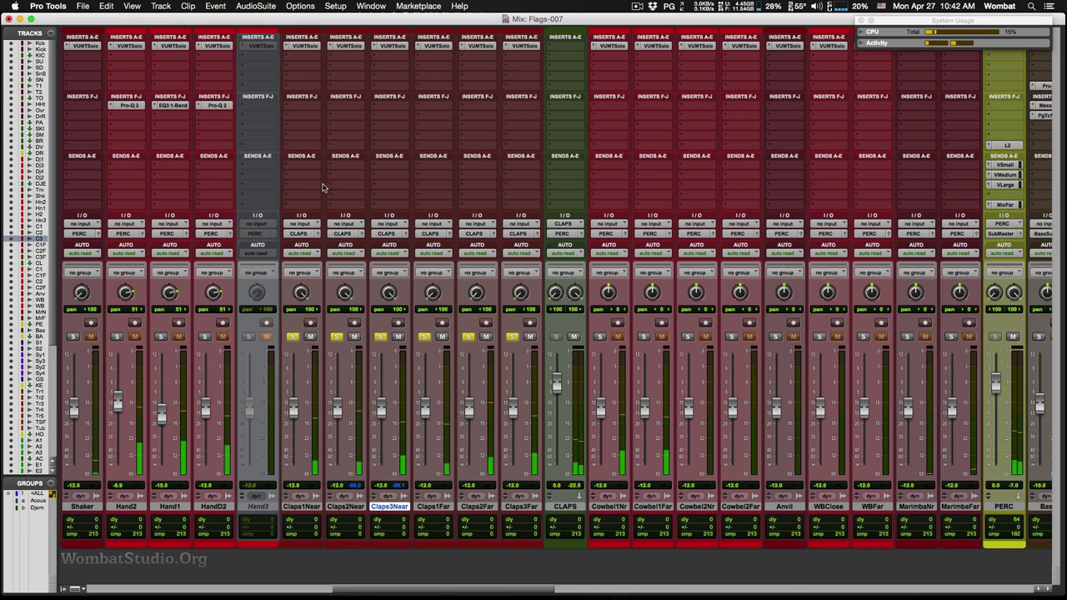
Insert a stereo FabFilter Pro-Q 2 on the CLAPS aux and add a low cut at about 353 Hz
left_click(571, 112)
mouse_move(646, 127)
mouse_move(700, 131)
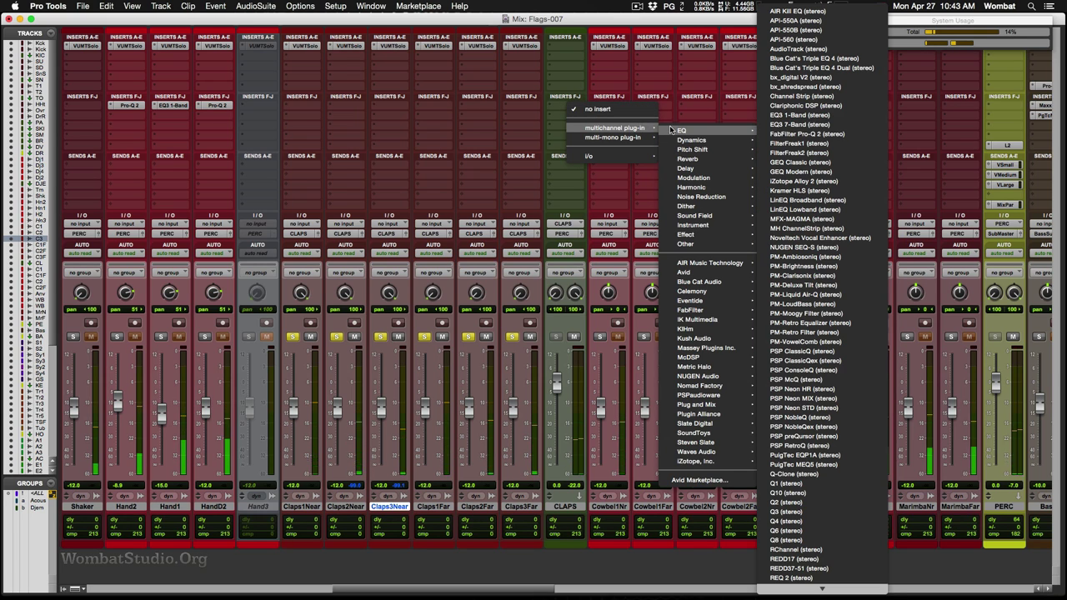
left_click(804, 134)
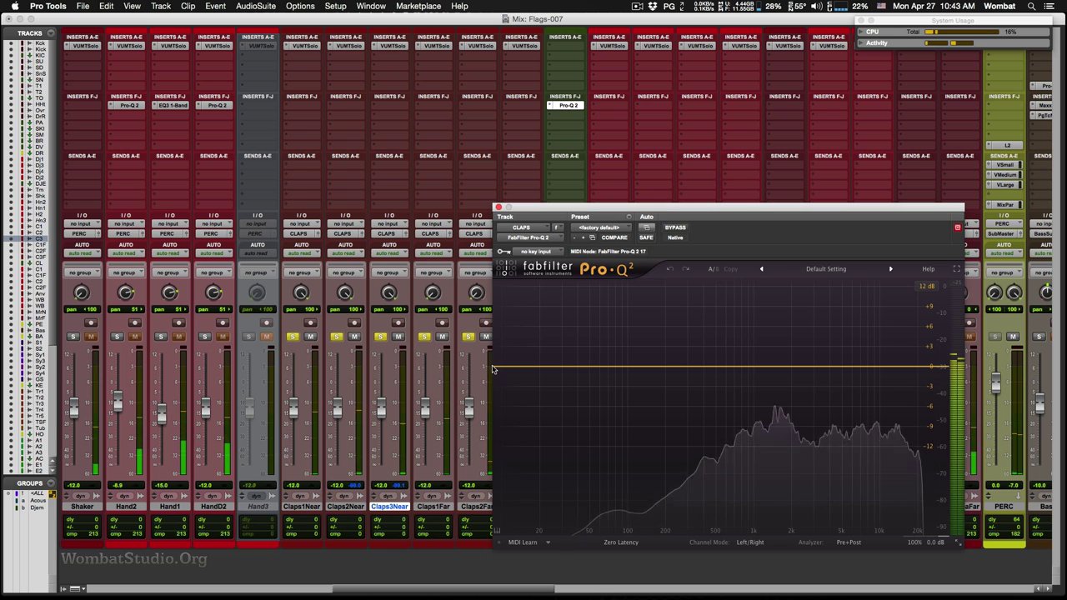
left_click(499, 368)
left_click_drag(581, 503, 562, 476)
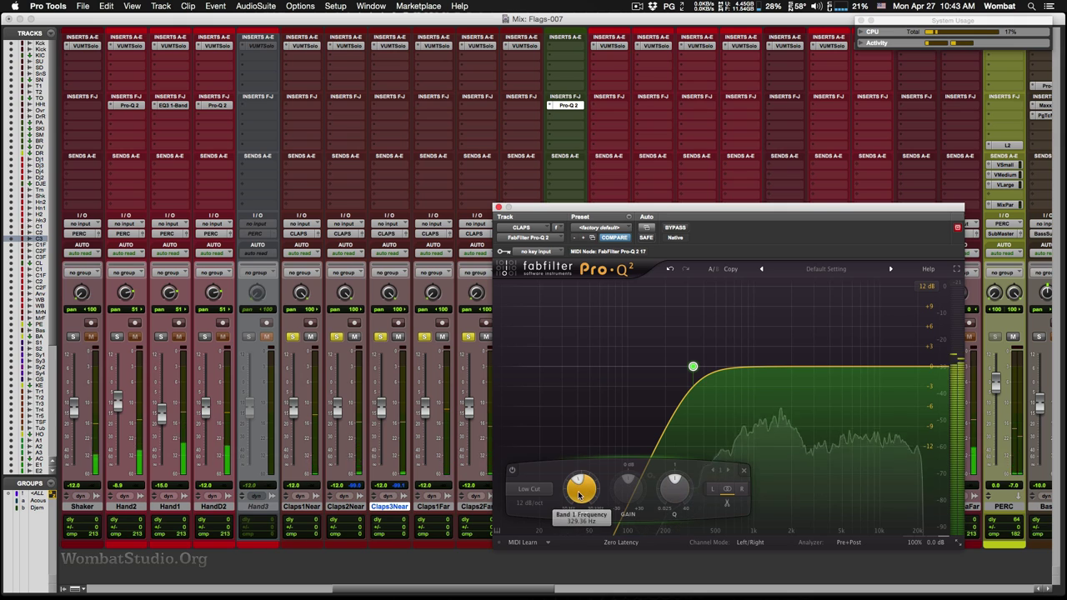
scroll(577, 491, "up", 1)
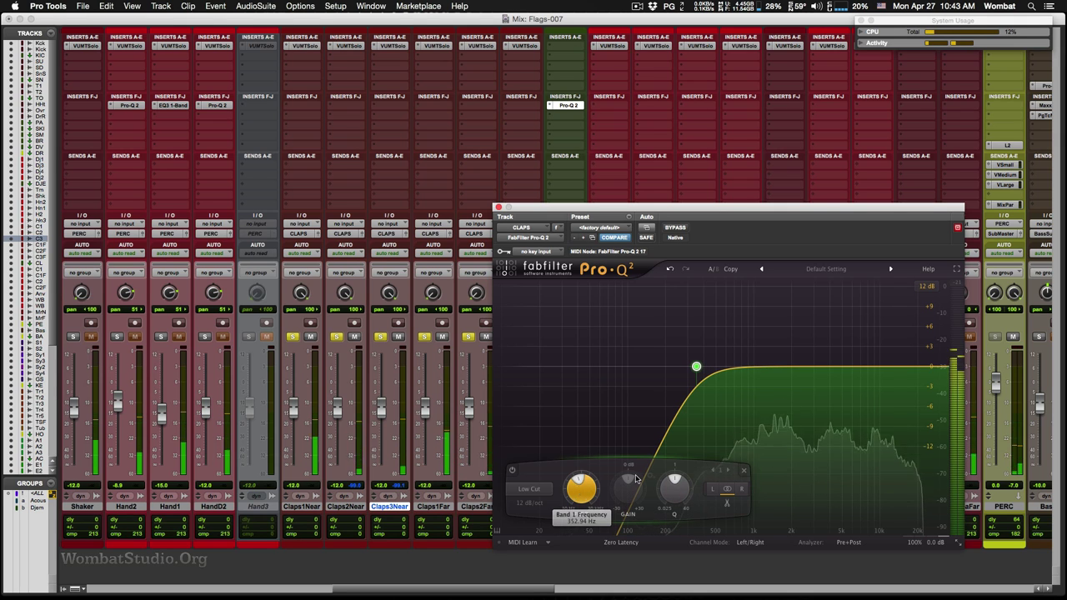
Add a bell boost of about 3.27 dB at 4893 Hz to the CLAPS equalizer, widen its Q and close the window
double_click(817, 367)
left_click_drag(817, 368, 840, 345)
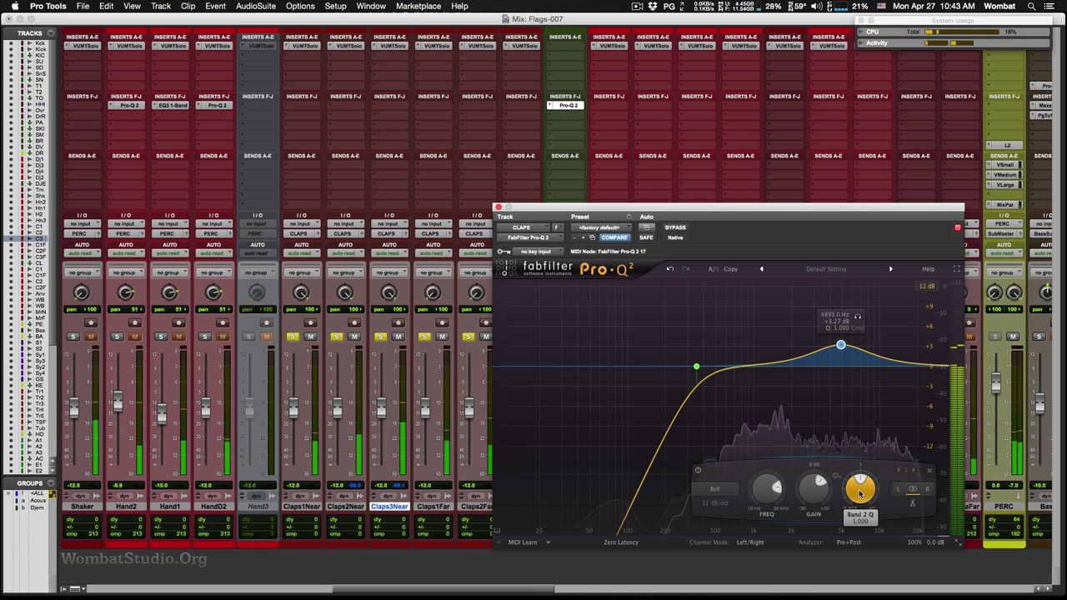
scroll(862, 493, "down", 3)
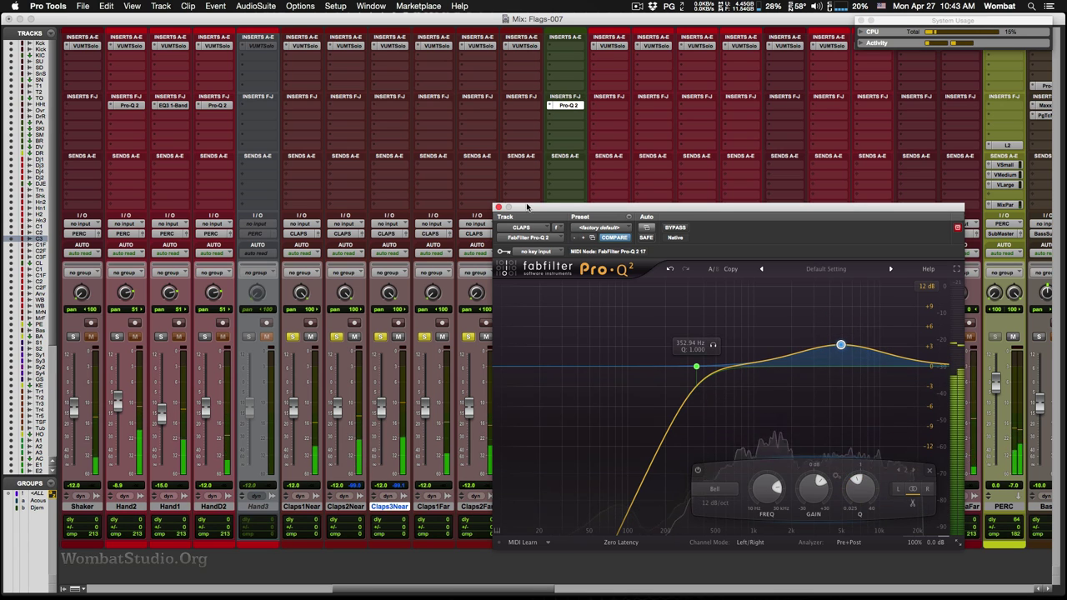
left_click(498, 207)
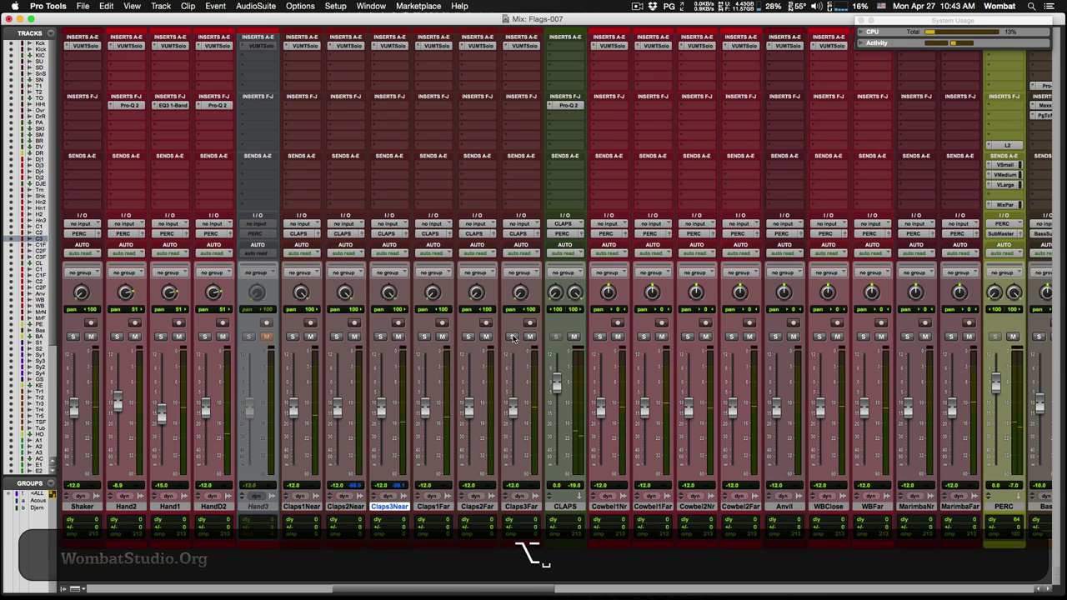
Clear the solos on all clap tracks and lower the CLAPS aux volume to -2.5 dB during playback
left_click(512, 337, "alt")
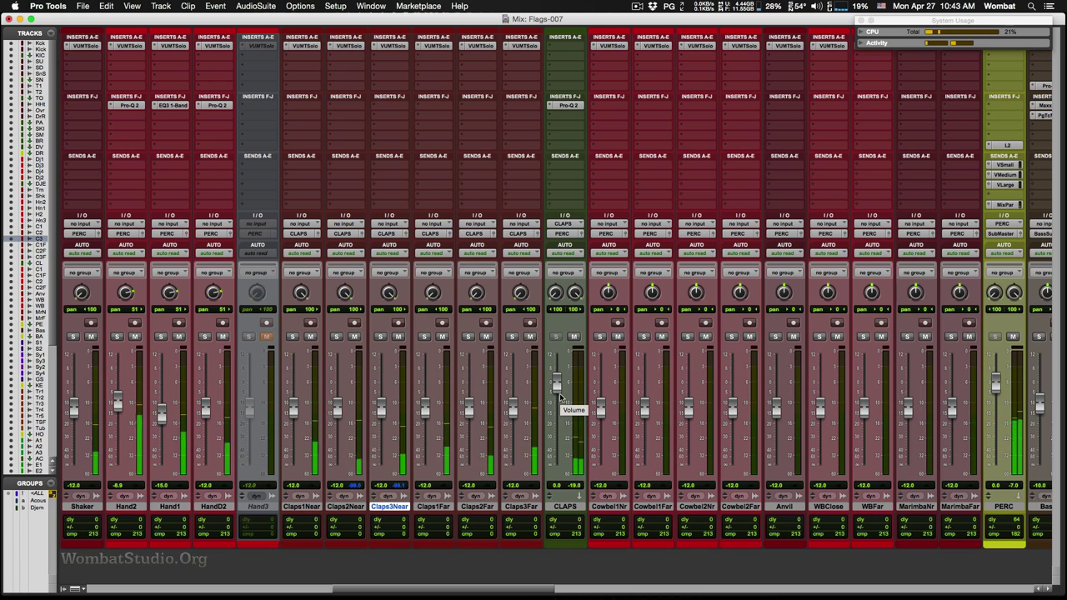
left_click_drag(557, 389, 558, 394)
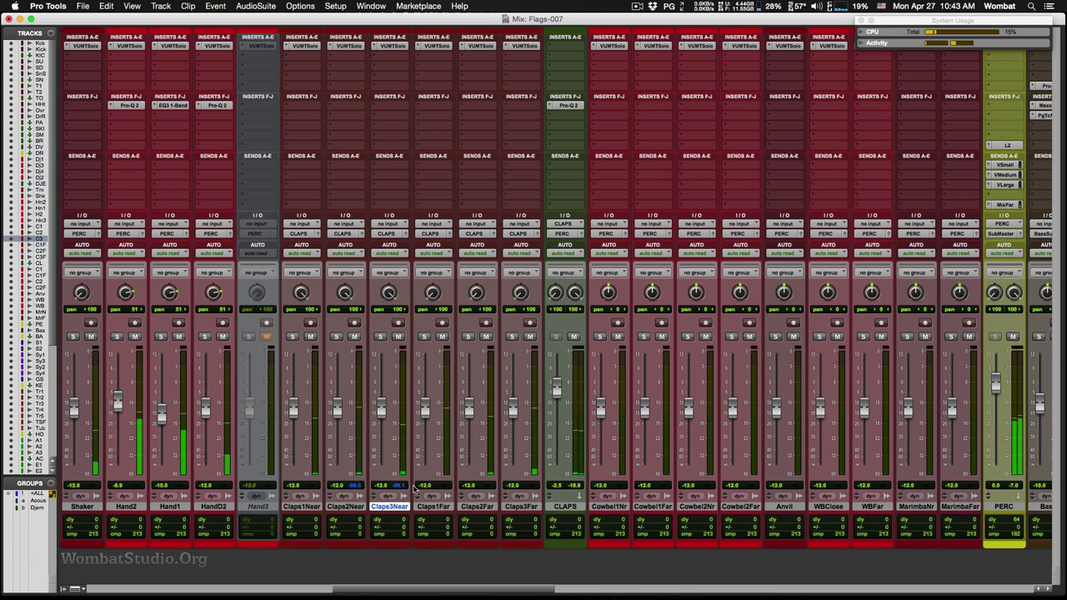
Deselect the clap tracks, lower Cowbel2Nr to -19.3 dB and Cowbel2Far to -20.1 dB, and raise WBClose to -7.0 dB and WBFar to -7.3 dB
left_click(402, 508, "alt")
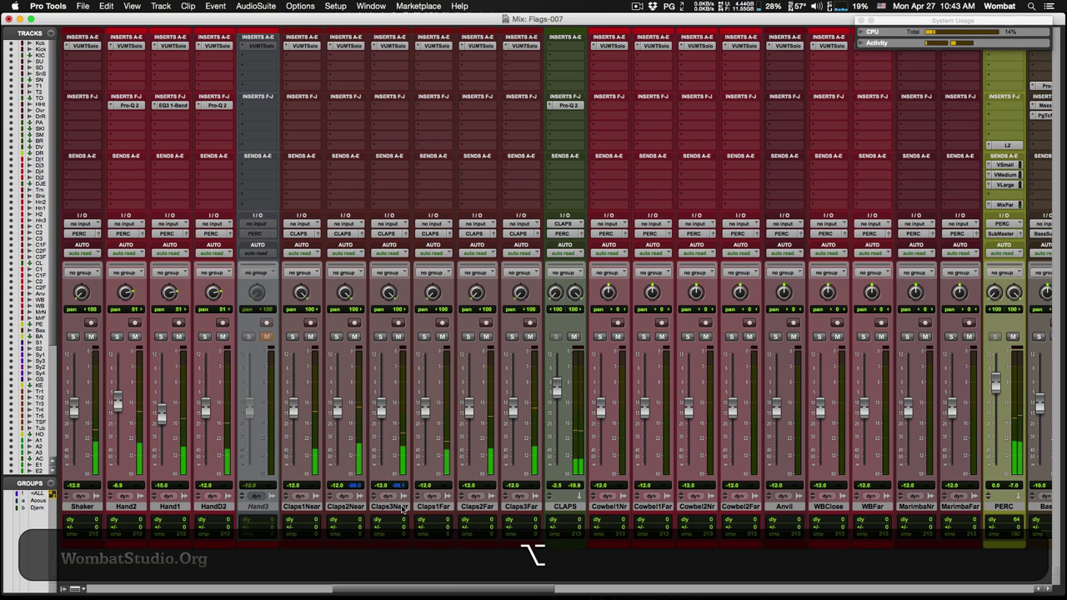
left_click_drag(537, 594, 585, 594)
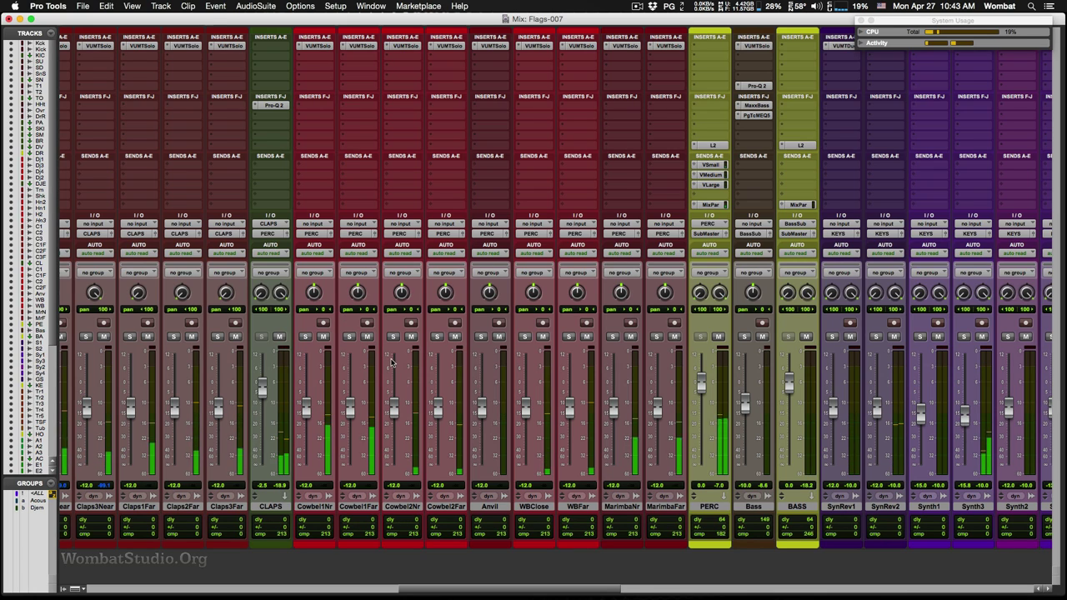
left_click_drag(408, 406, 434, 422)
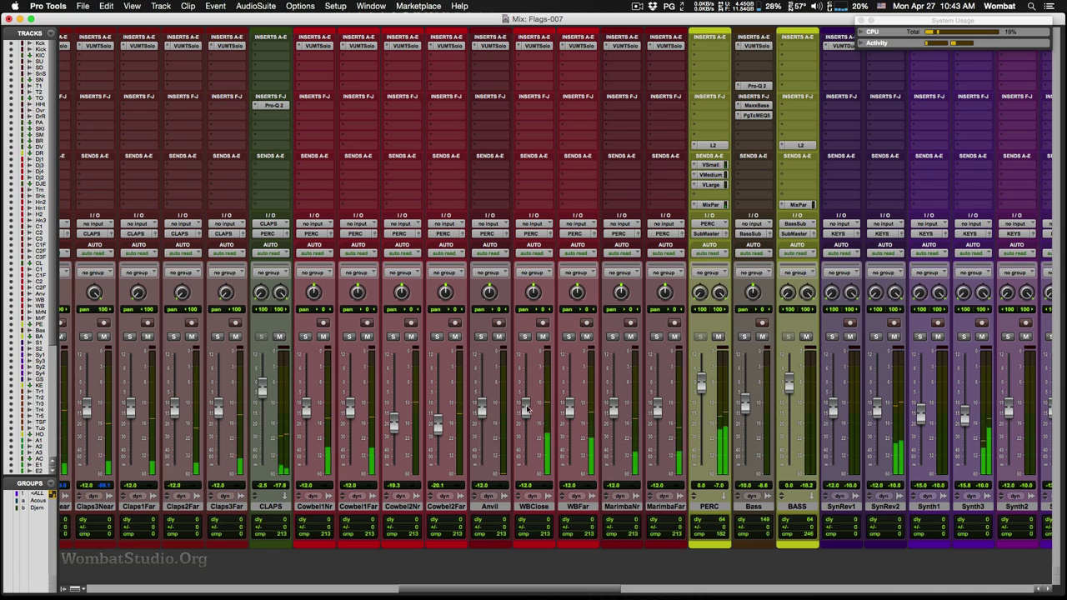
mouse_move(525, 407)
left_mouse_down()
mouse_move(526, 383)
mouse_move(569, 397)
mouse_move(526, 398)
mouse_move(572, 403)
mouse_move(526, 406)
left_mouse_up()
Audition the two marimba tracks in solo, clear the solos, and set MarimbaNr to -3.0 dB and MarimbaFar to -10.7 dB
left_click(613, 337)
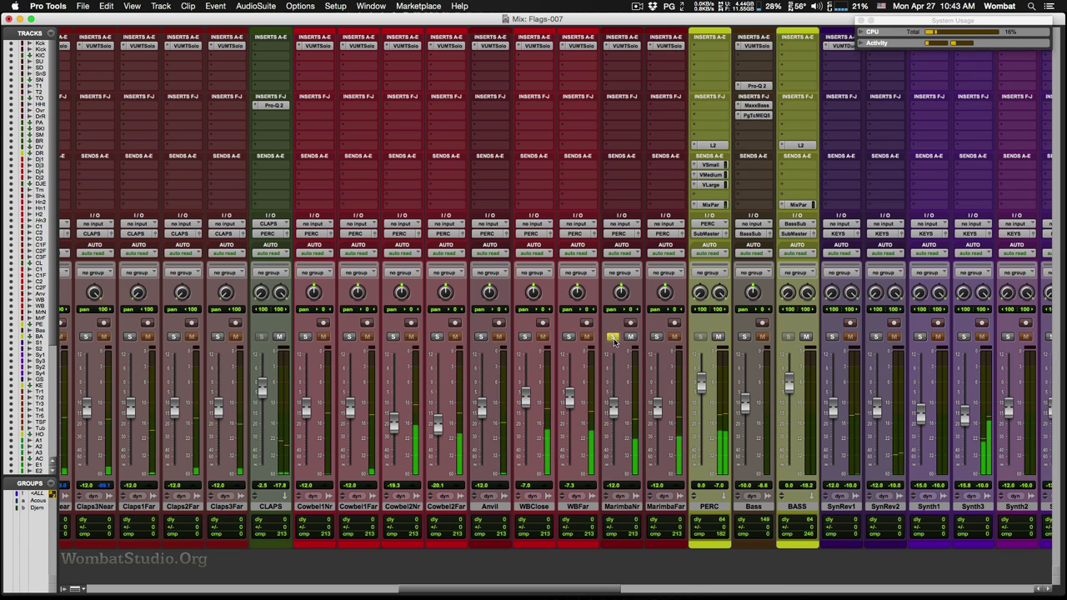
left_click(657, 336)
left_click(613, 336)
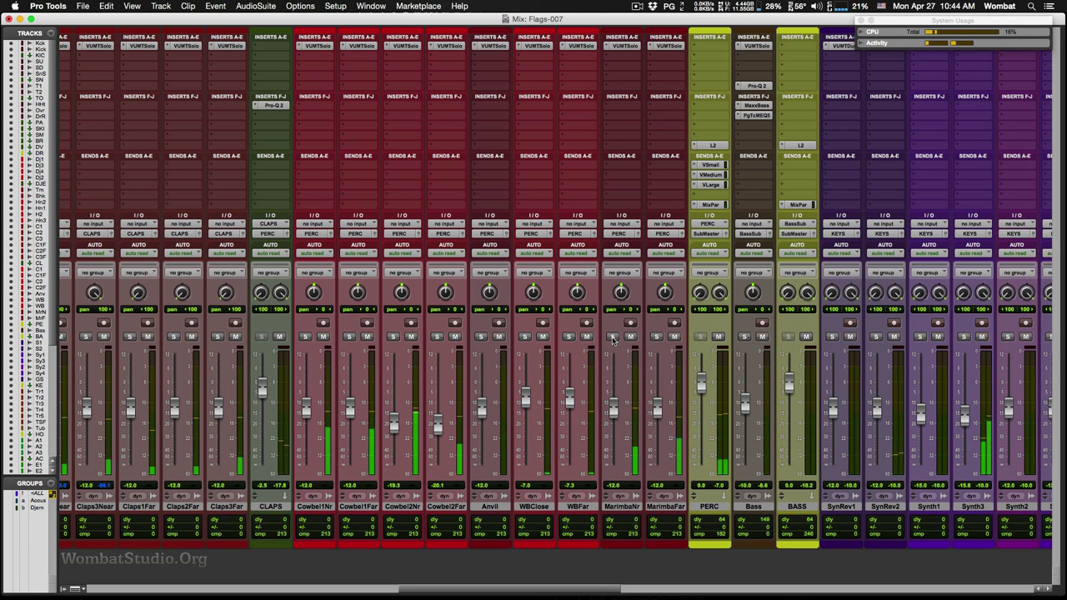
left_click_drag(613, 410, 613, 388)
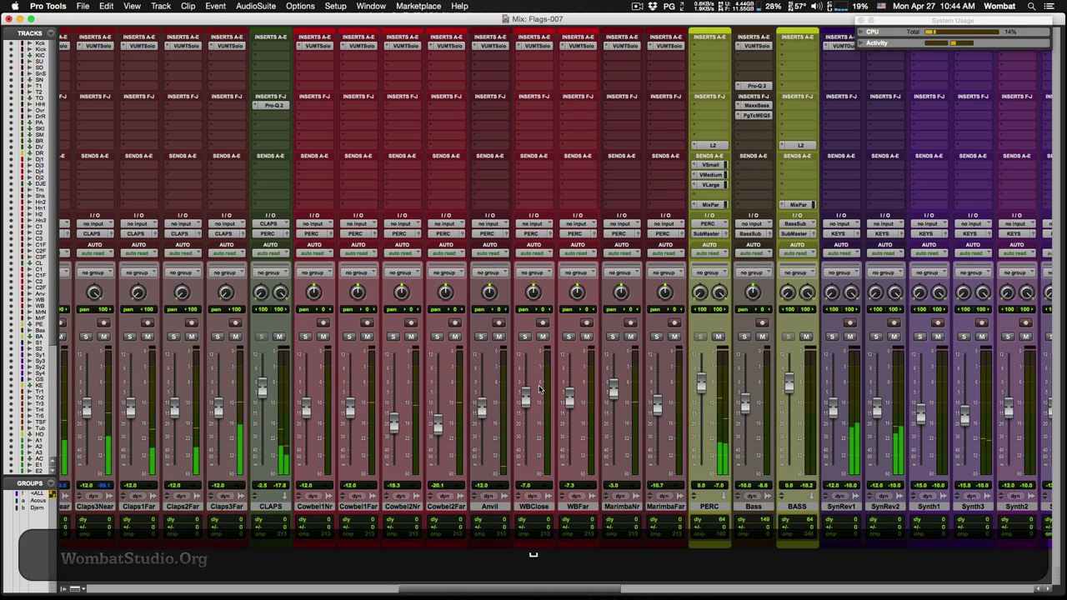
Restart playback from 4:14 in the Edit window, where the first cowbell clips begin, and return to the Mix window
key("super+equal")
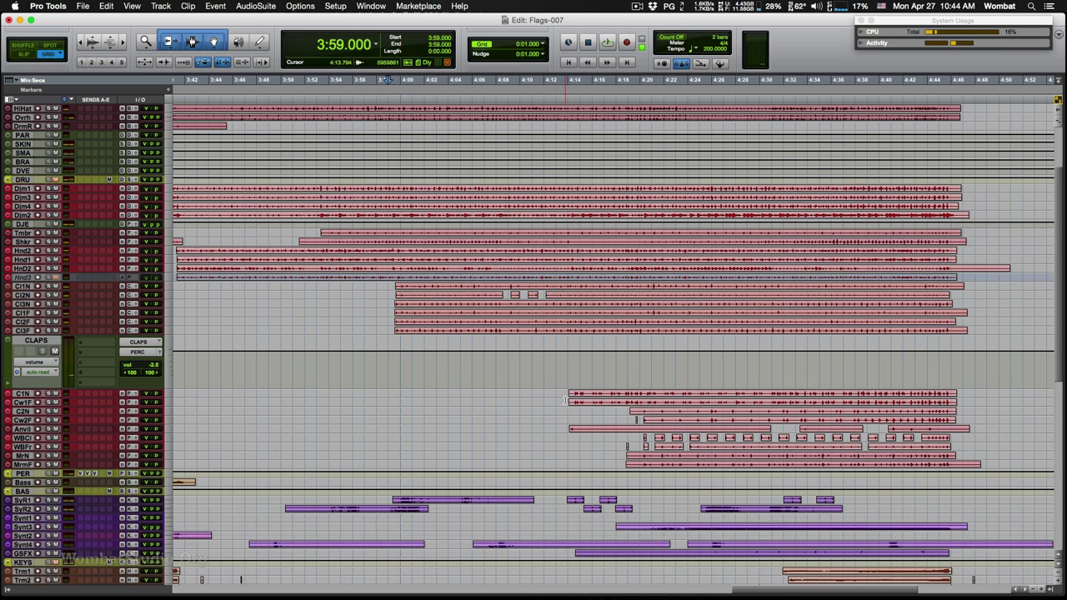
left_click(565, 391)
key("space")
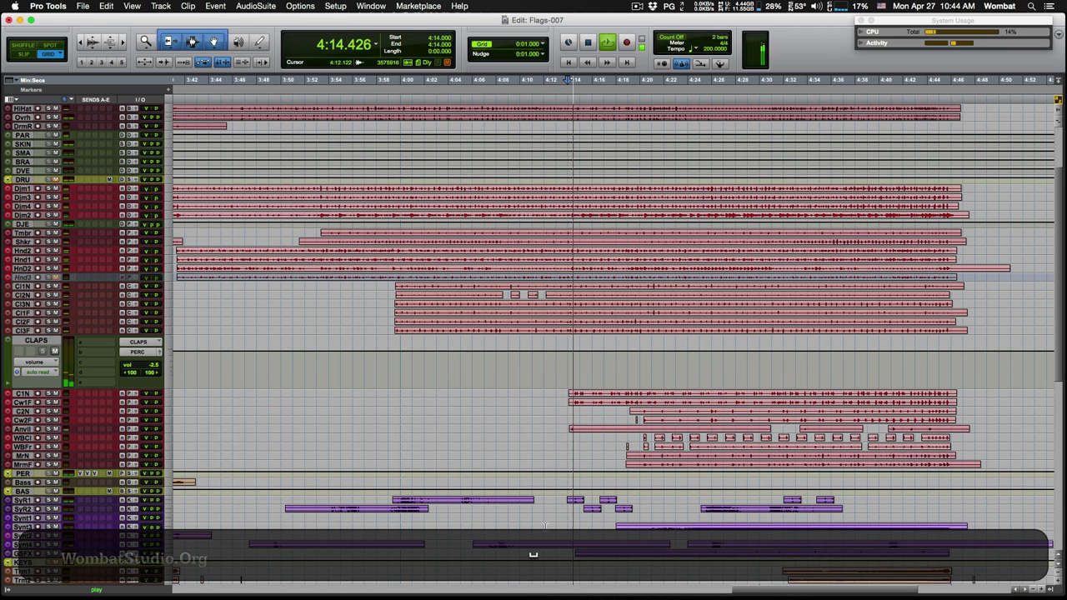
key("super+equal")
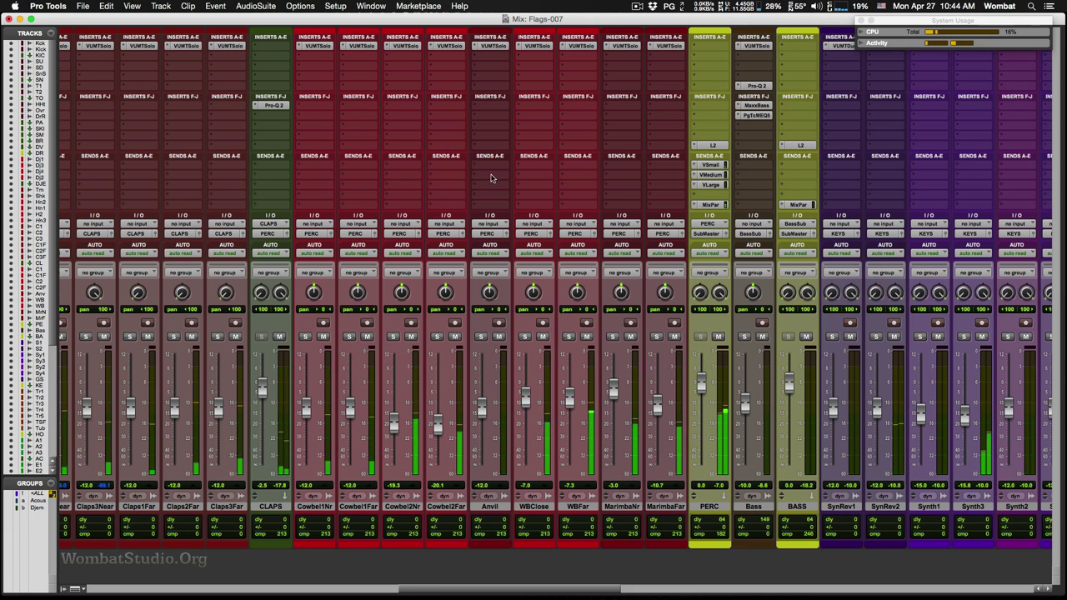
Insert a mono FabFilter Pro-Q 2 on the Anvil track and move its window clear of the track's channel strip
left_click(498, 105)
mouse_move(523, 129)
mouse_move(574, 133)
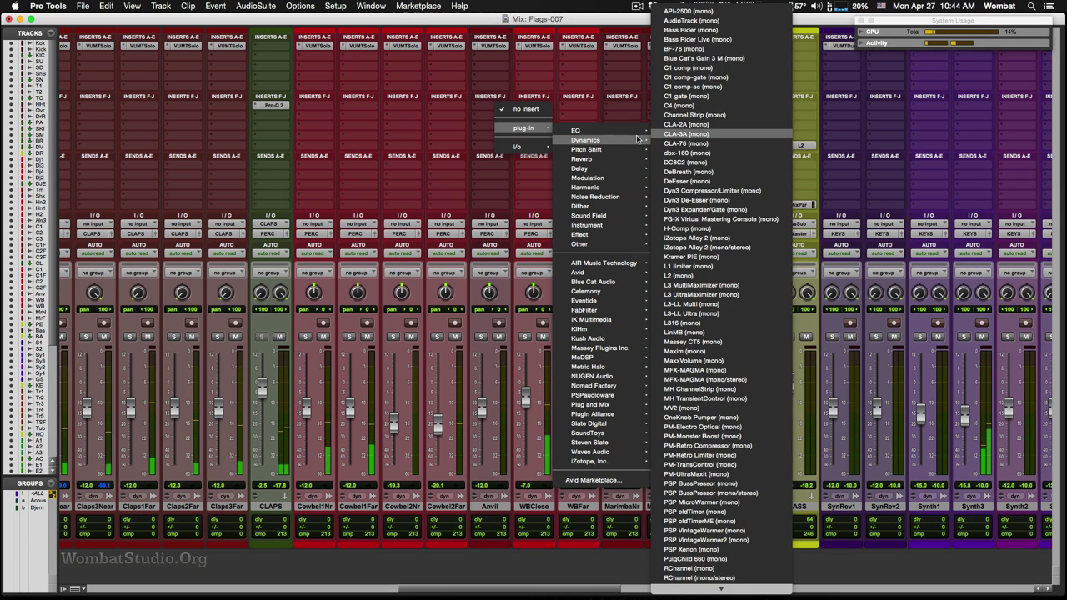
left_click(688, 115)
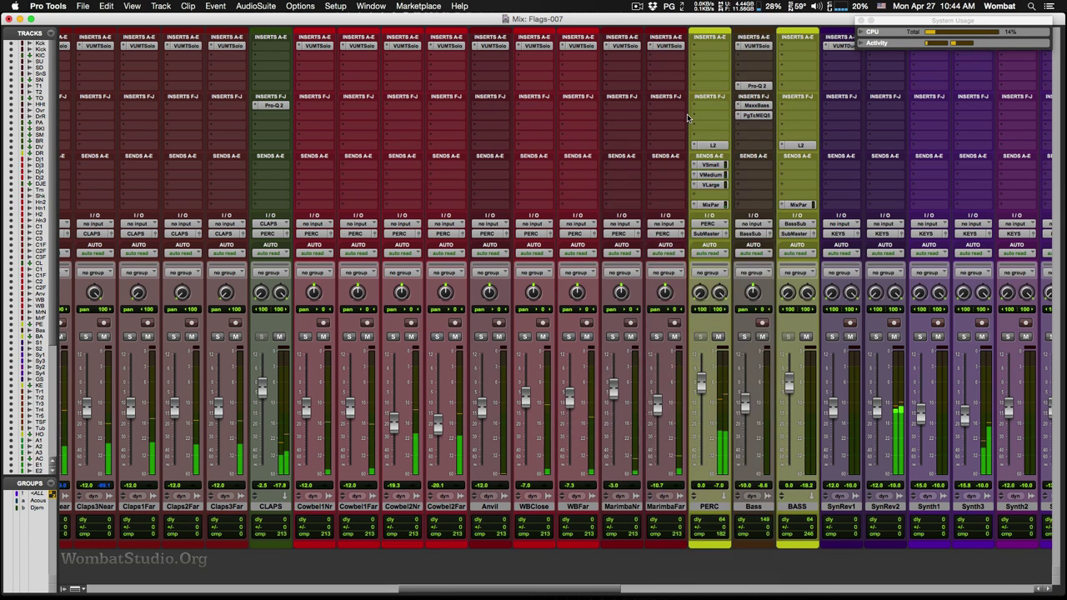
left_click_drag(648, 219, 725, 73)
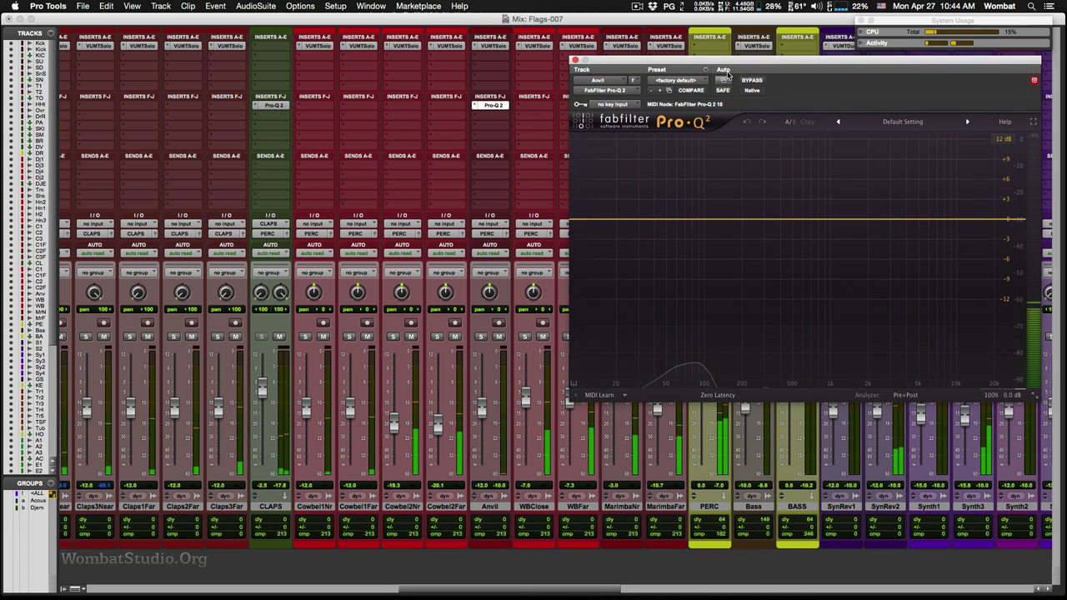
Add a low cut at about 220 Hz with a 24 dB/oct slope to the Anvil equalizer and close its window
left_click(574, 221)
left_click_drag(655, 339, 638, 298)
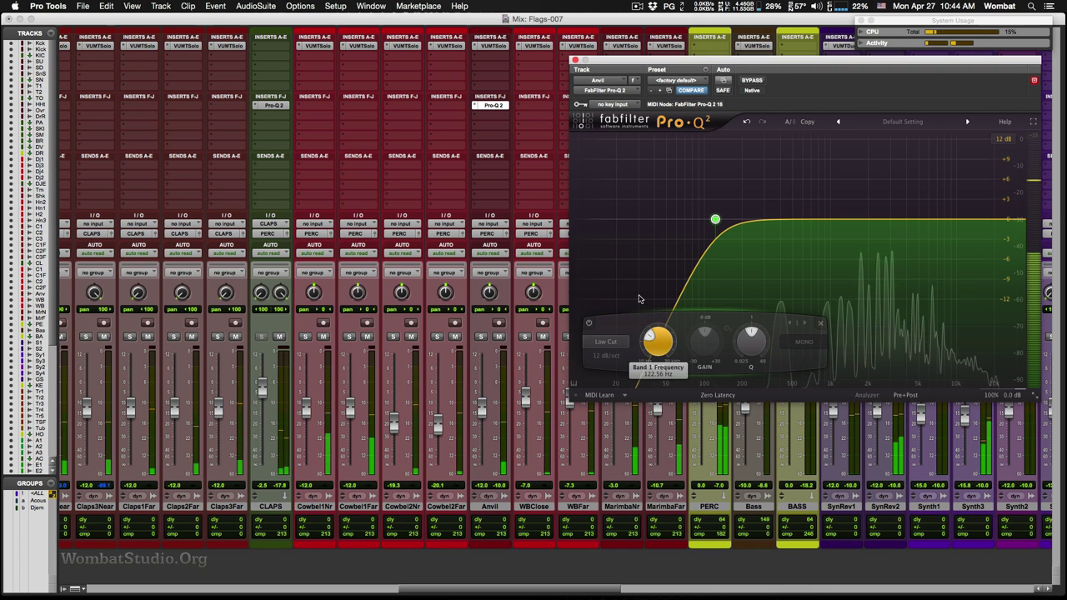
left_click_drag(655, 344, 660, 325)
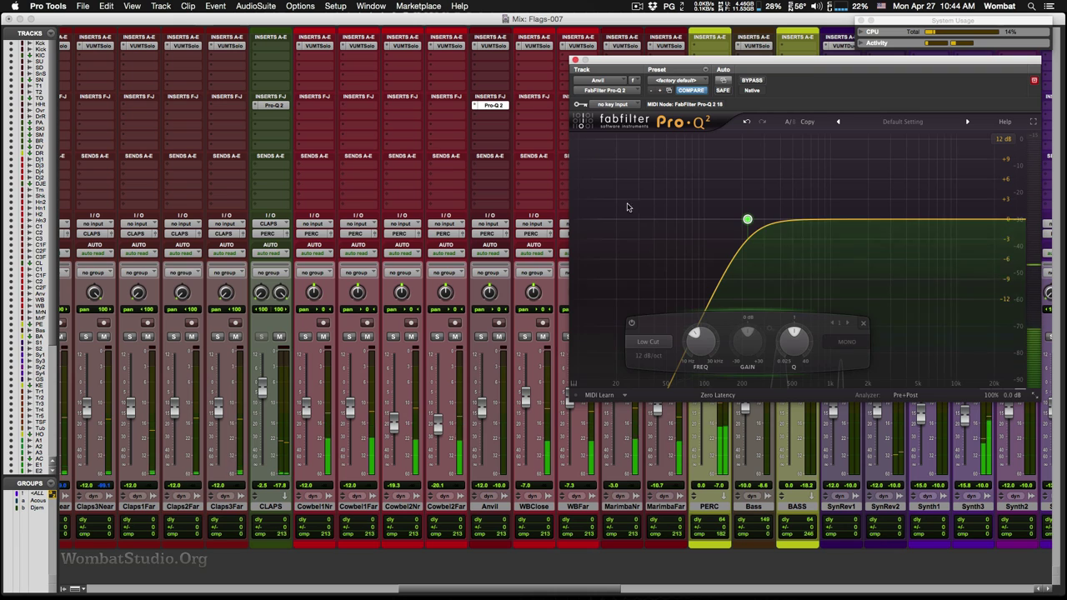
left_click(651, 360)
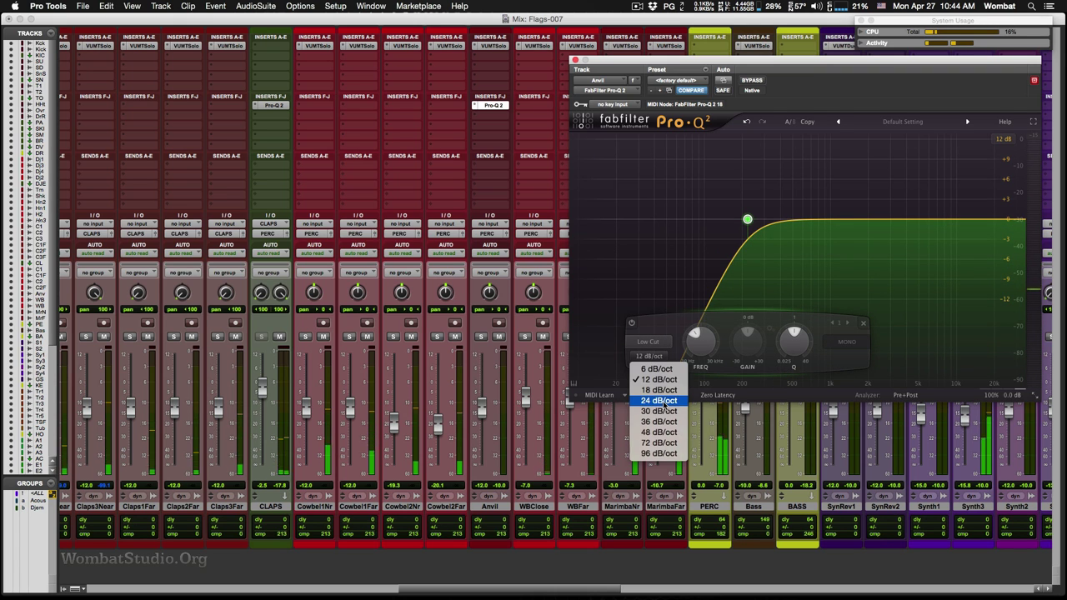
left_click(657, 401)
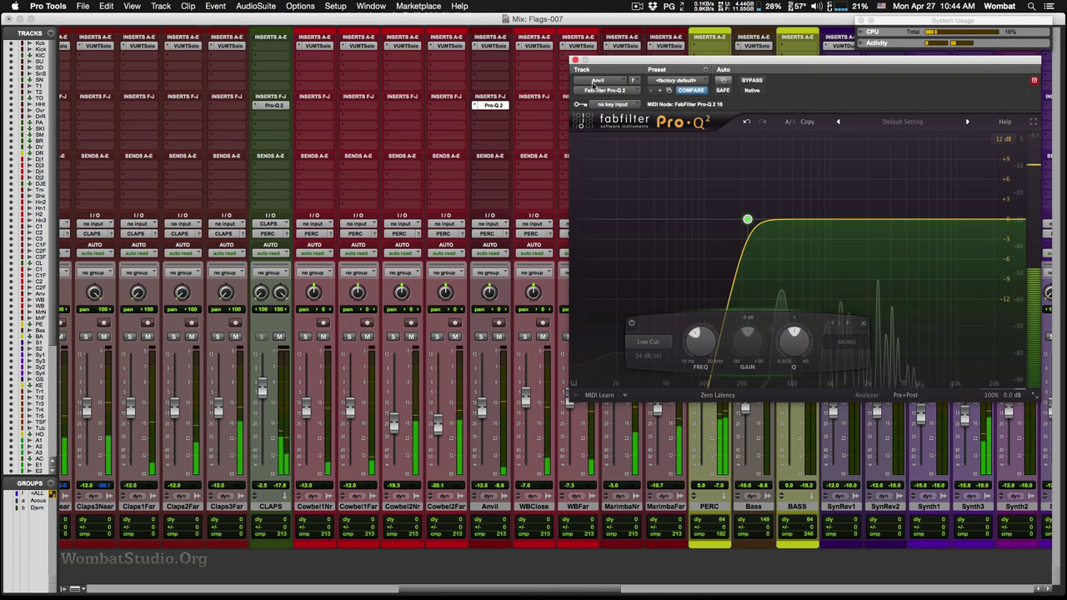
left_click(575, 60)
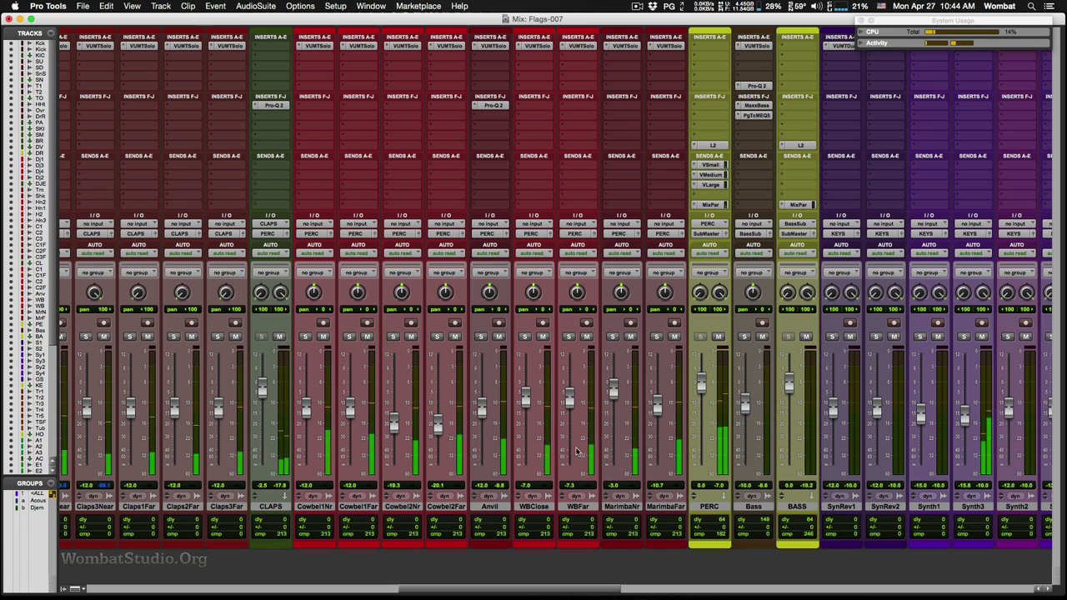
Audition the Near and Far tracks of both cowbells in solo to compare them, and clear all their solos
left_click(306, 337)
left_click(347, 337)
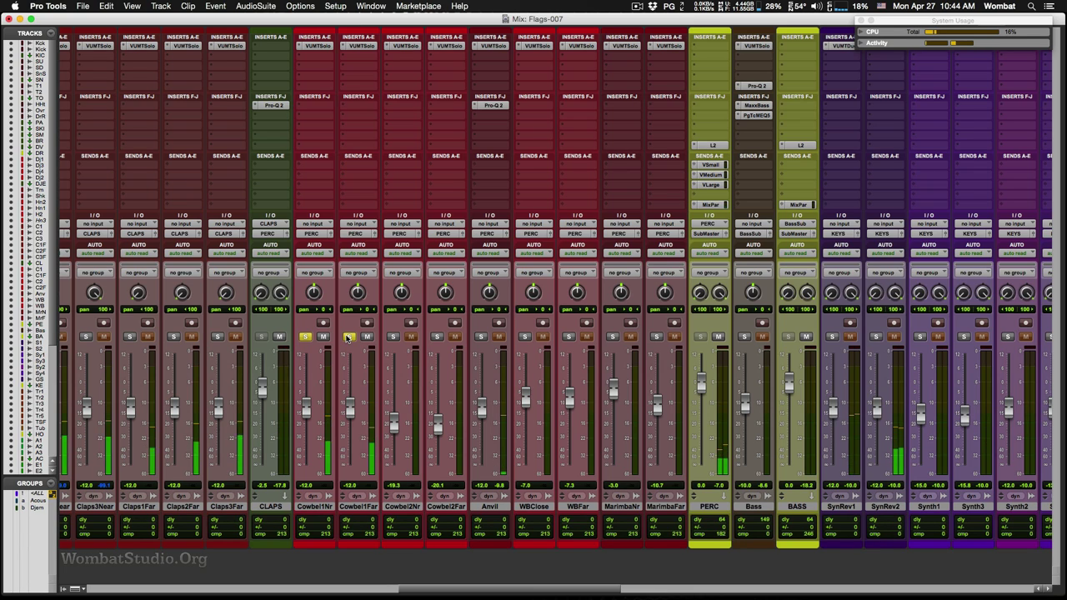
left_click(392, 337)
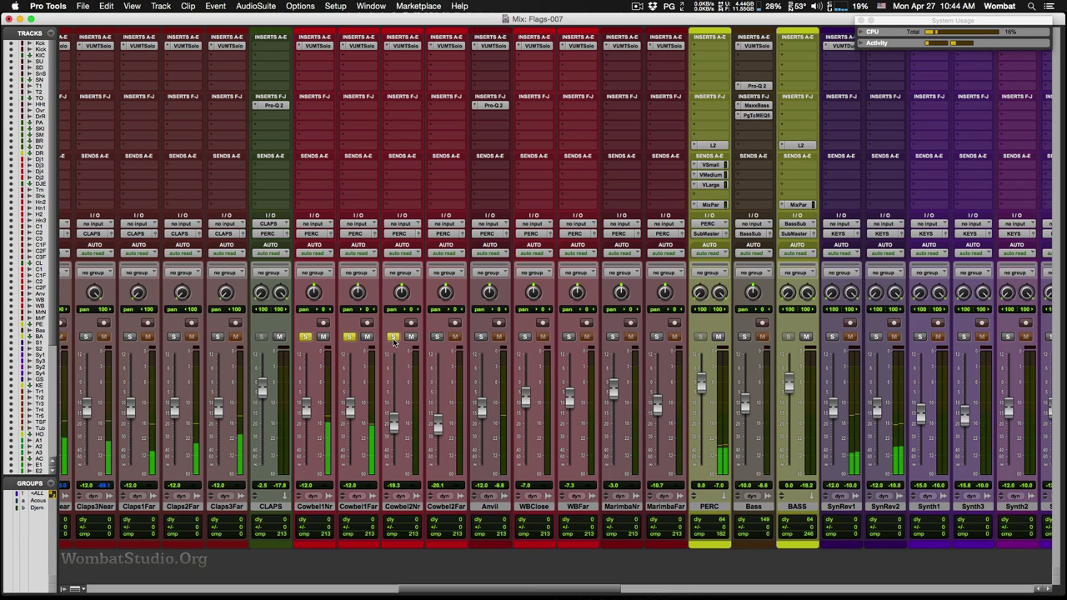
left_click(436, 336)
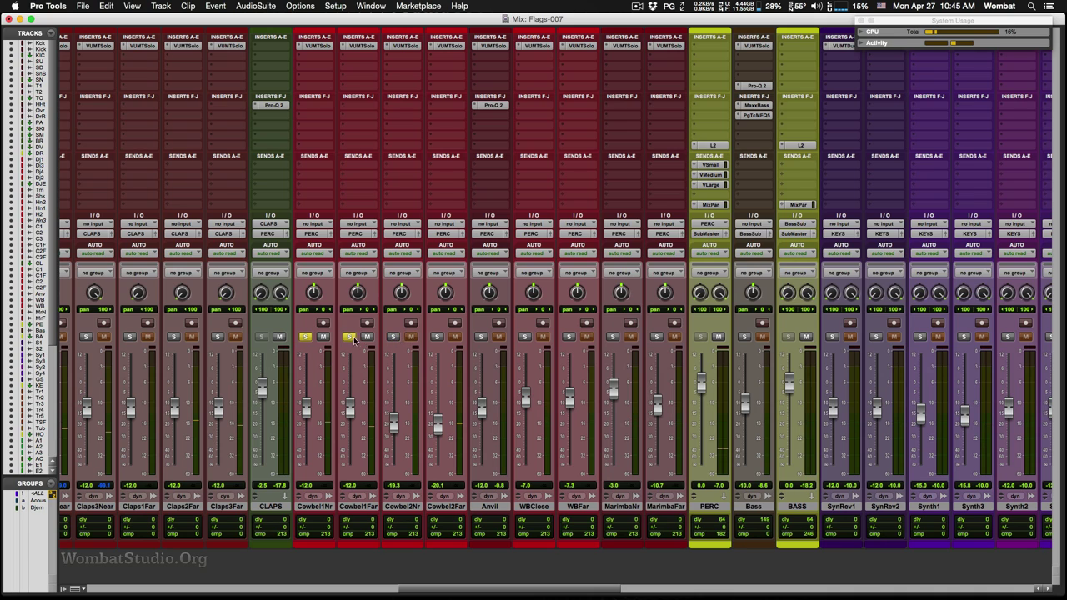
left_click(306, 337)
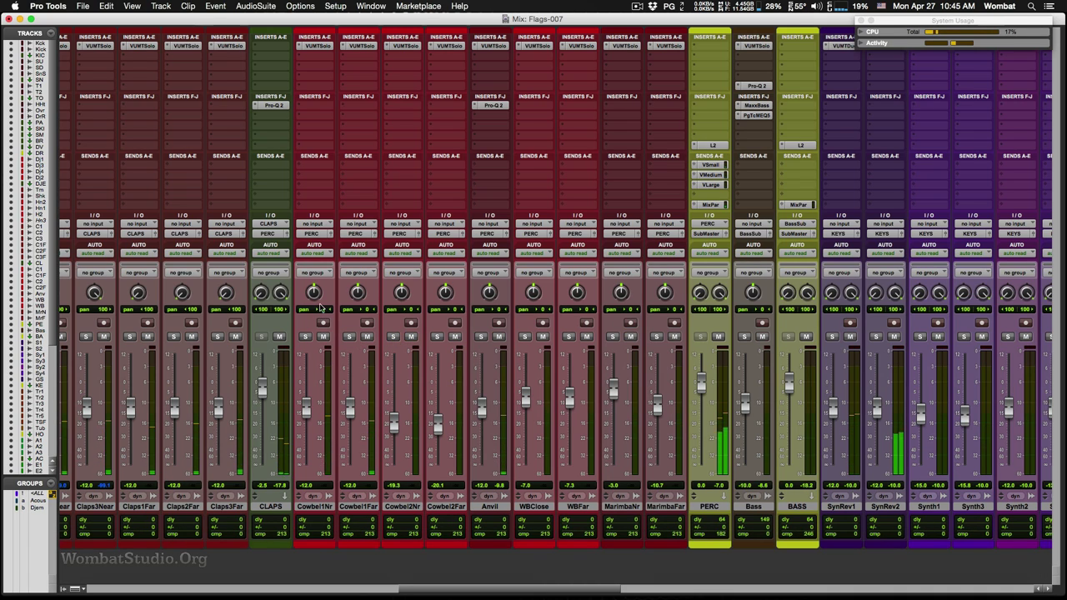
Pan Cowbel1Far 51 to the left and mute the MarimbaNr and MarimbaFar tracks
left_click_drag(356, 291, 353, 309)
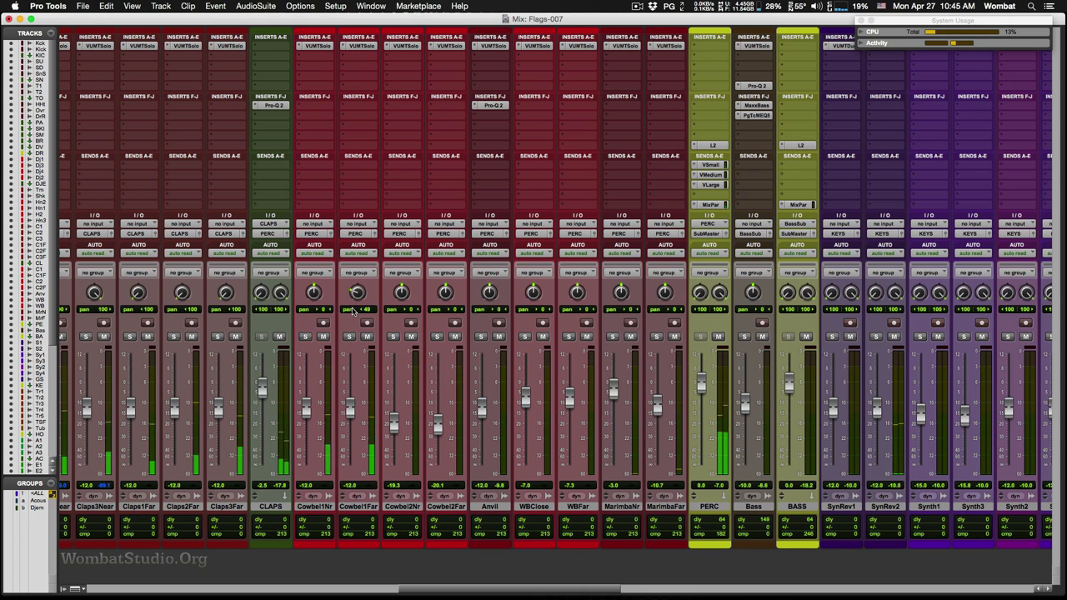
left_click_drag(352, 308, 352, 309)
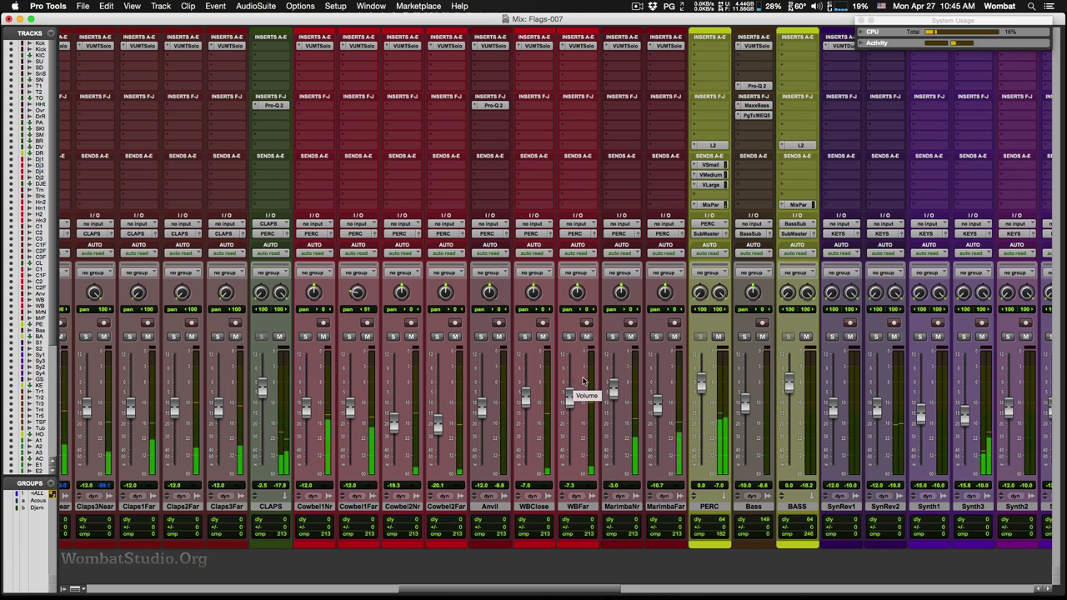
left_click(630, 337)
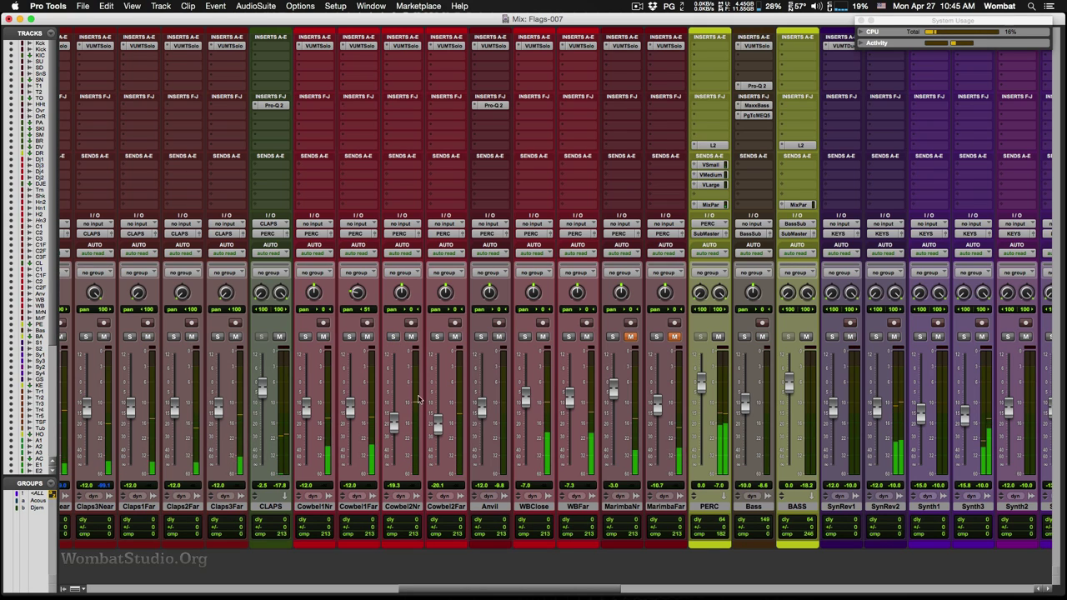
Set Cowbel2Nr to -9.9 dB and Cowbel2Far to -12.3 dB, and pan Cowbel2Far fully right
left_click_drag(395, 422, 437, 397)
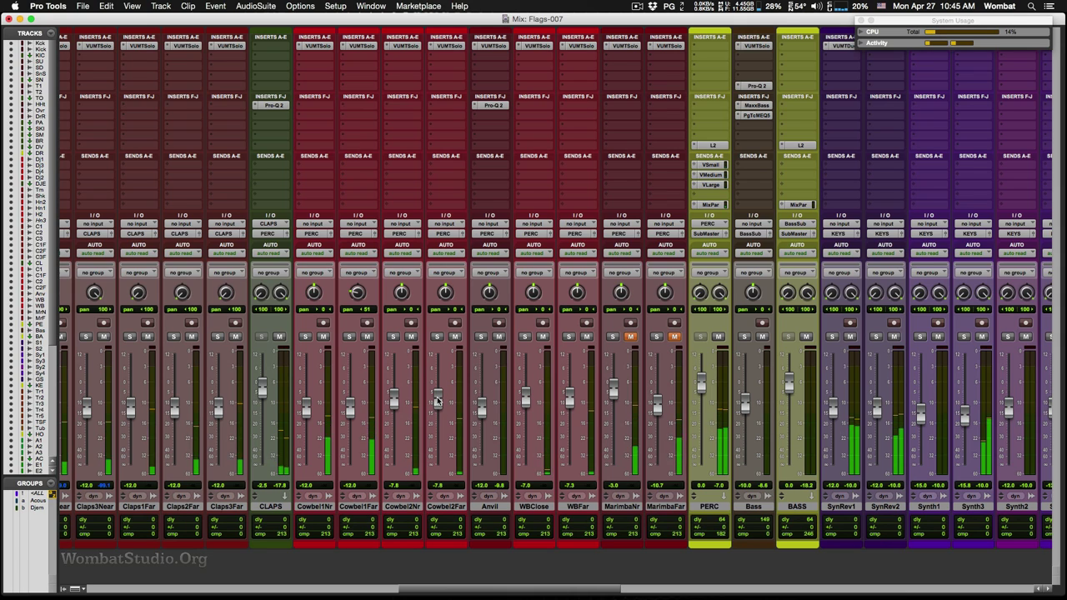
left_click_drag(393, 398, 395, 406)
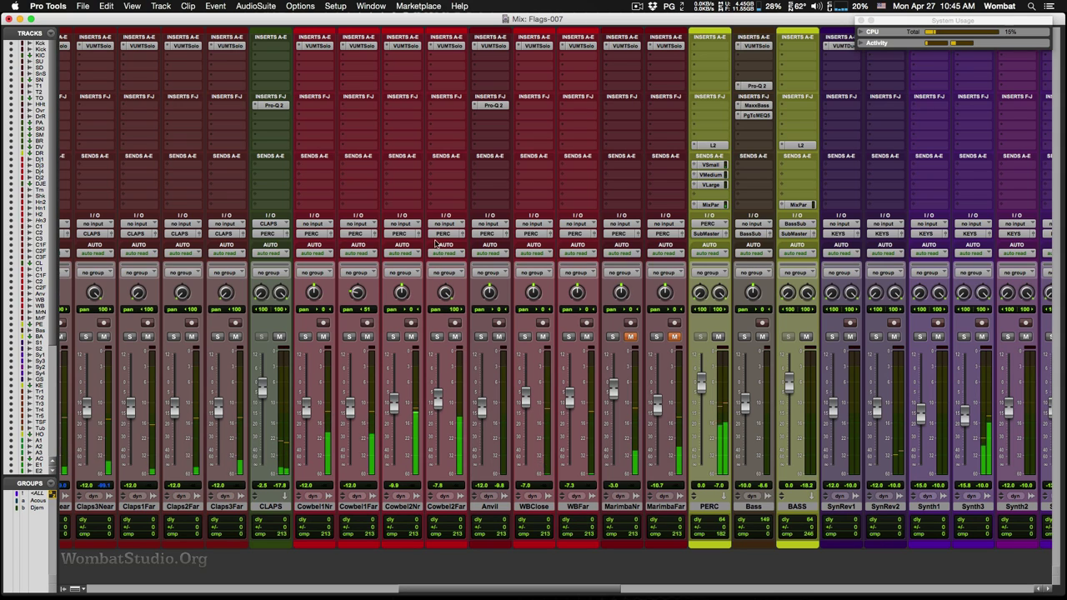
left_click_drag(436, 414, 436, 424)
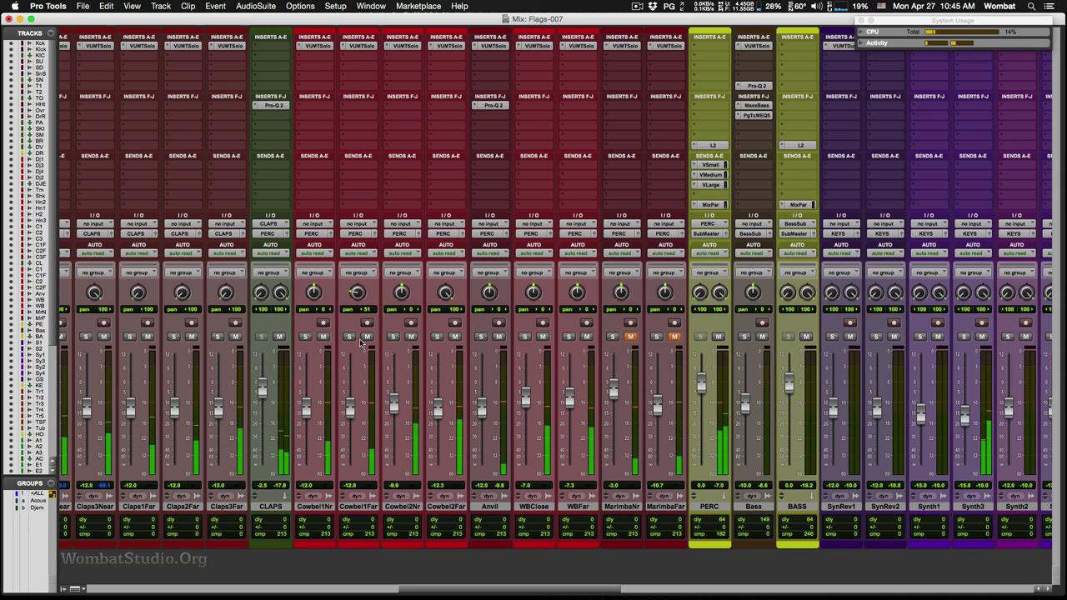
Pan Cowbel1Far fully left, lower Cowbel1Nr to -14.7 dB and set Cowbel2Nr to -9.4 dB during playback
key("space")
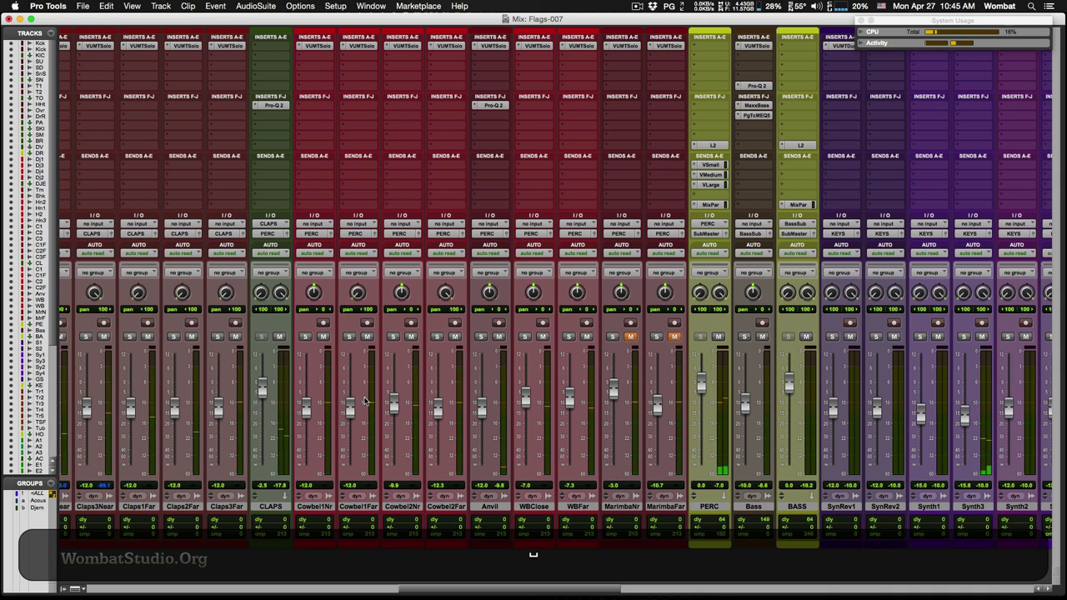
key("space")
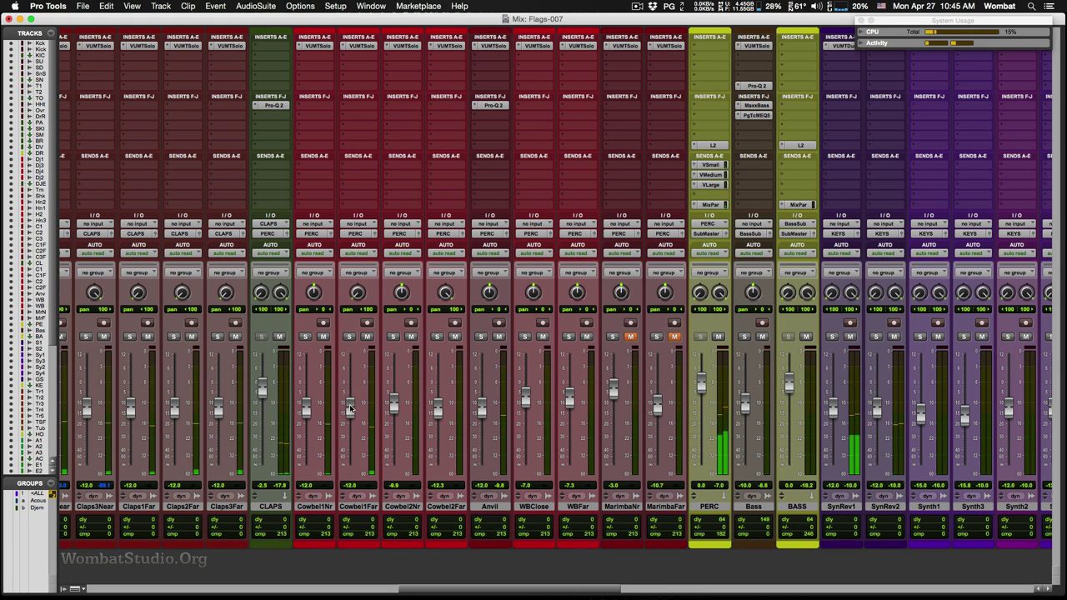
left_click_drag(308, 405, 311, 415)
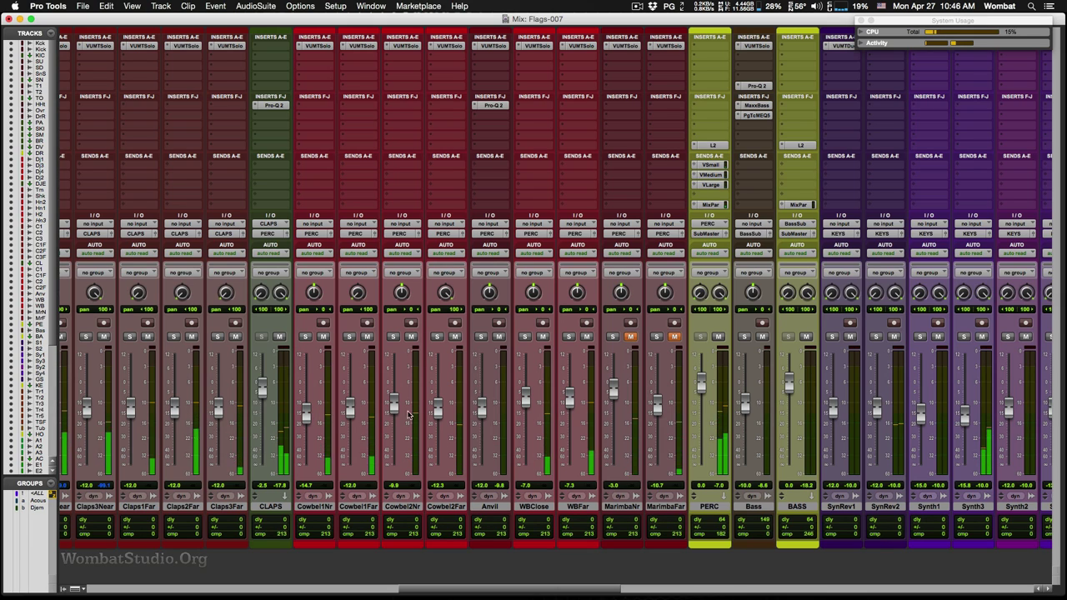
left_click_drag(396, 399, 397, 403)
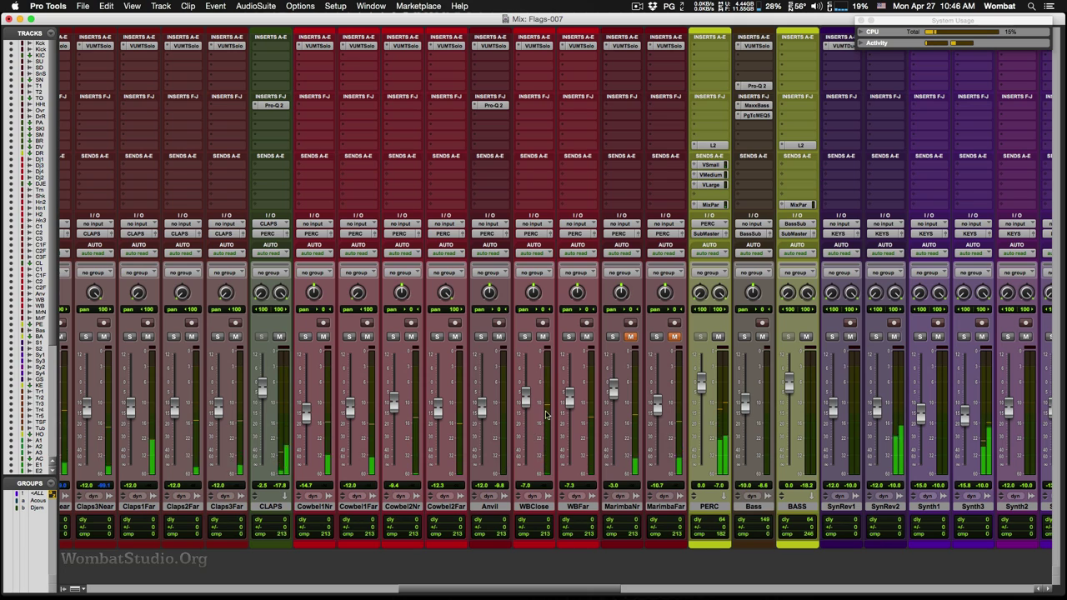
Solo WBClose and WBFar together and lower WBClose to -12.9 dB
left_click(524, 337)
left_click(570, 336)
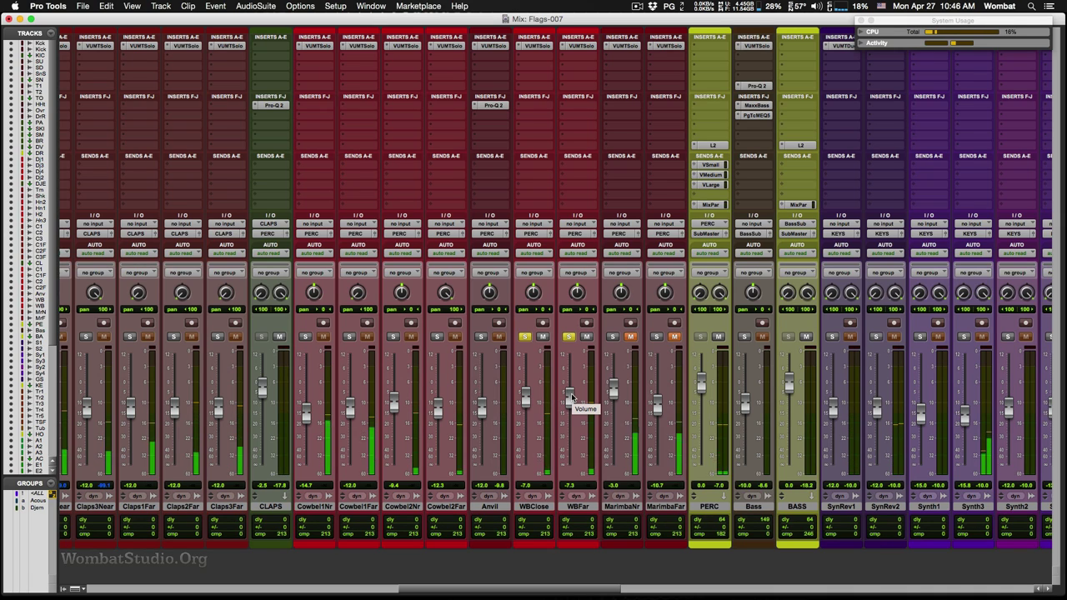
left_click_drag(537, 397, 534, 411)
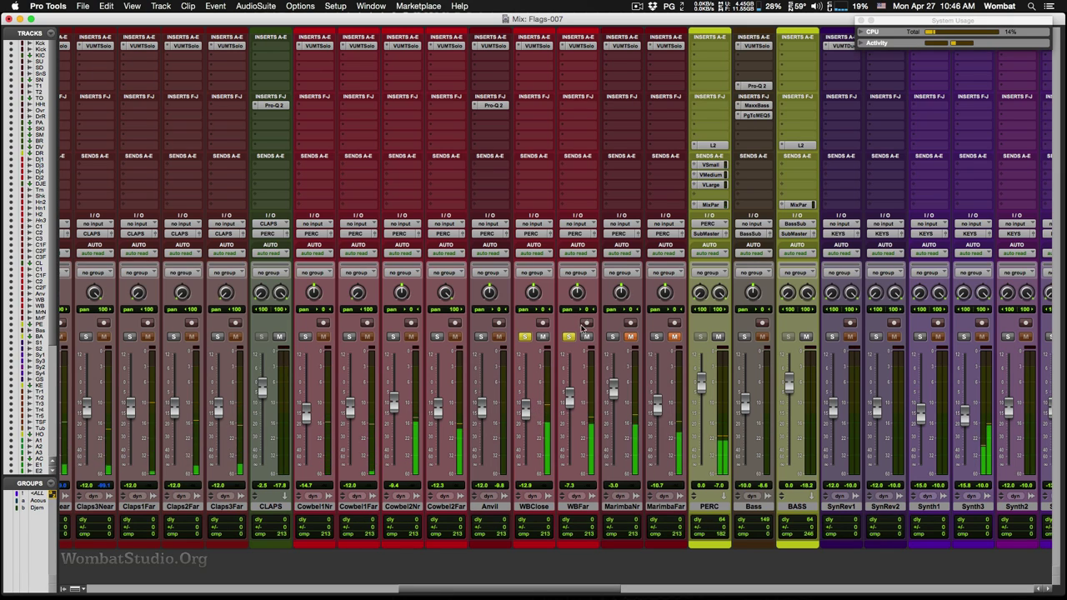
Restart playback and pan the soloed WBFar track 44 to the left
key("space")
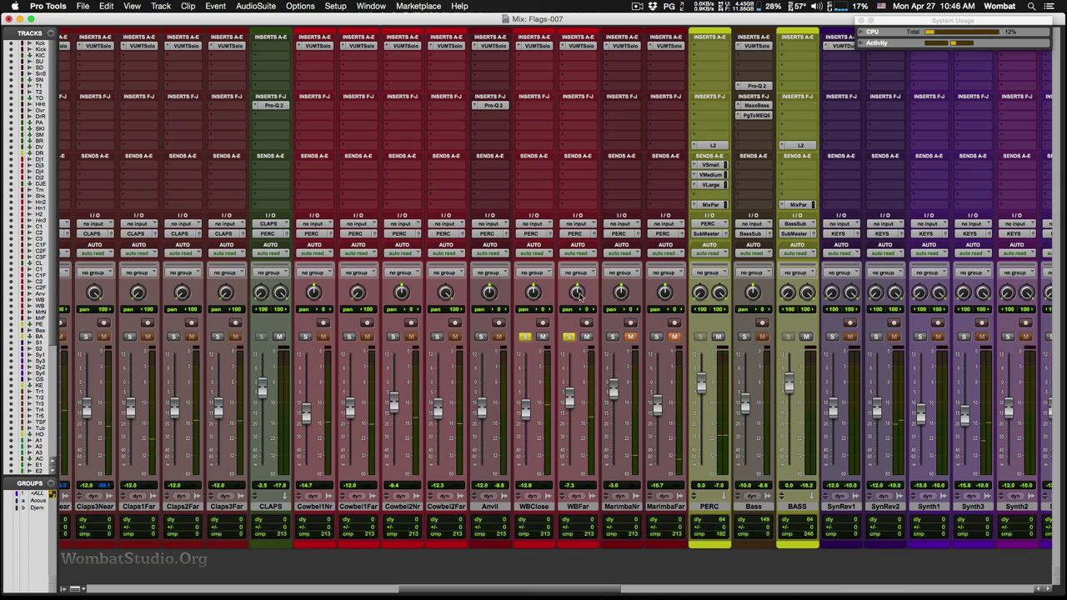
key("space")
left_click_drag(577, 287, 576, 294)
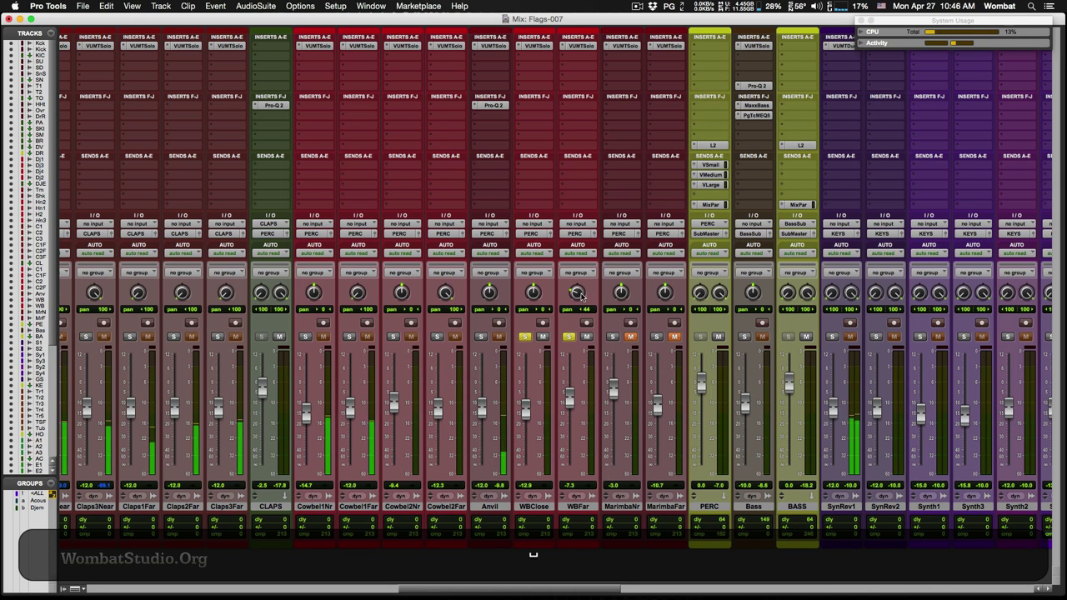
Play the soloed WBClose and WBFar tracks from 4:20 on the timeline
key("super+equal")
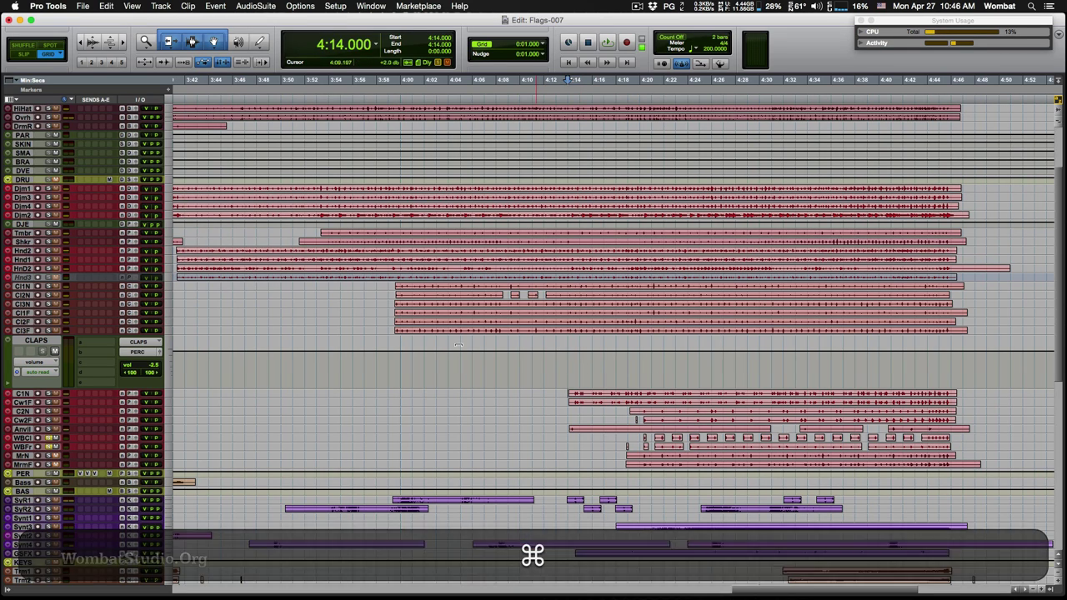
left_click(640, 436)
key("space")
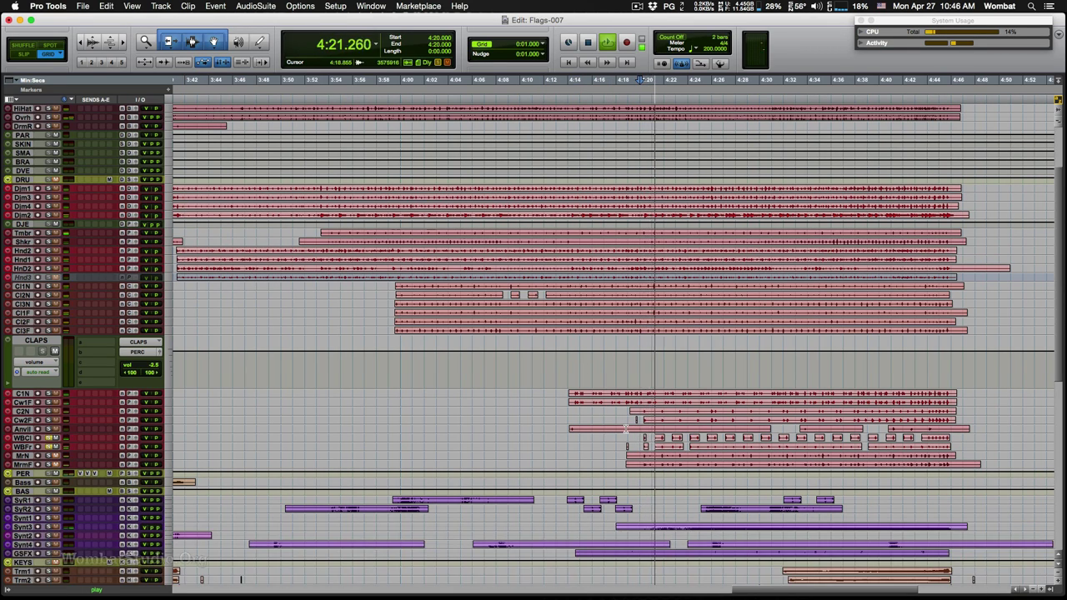
Solo MarimbaNr and MarimbaFar instead of the WB tracks and play them from 4:19
key("super+equal")
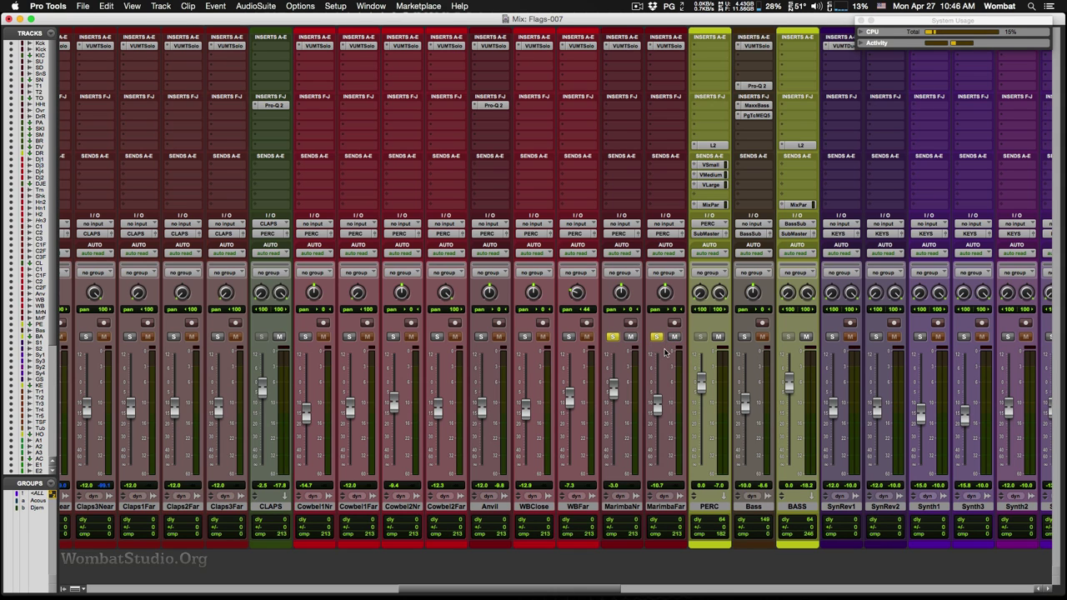
key("super+equal")
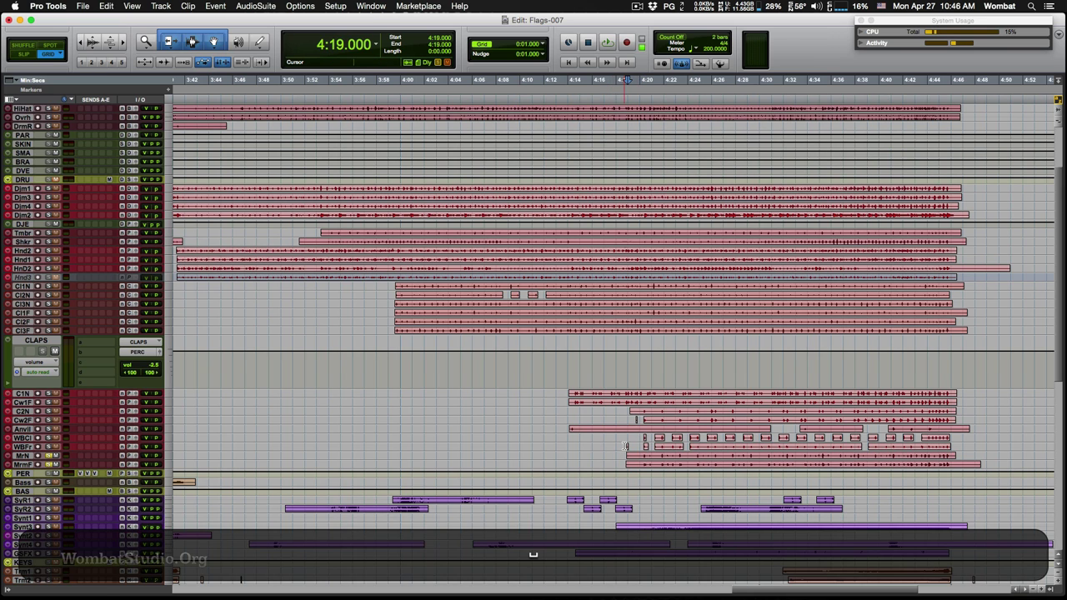
key("super+equal")
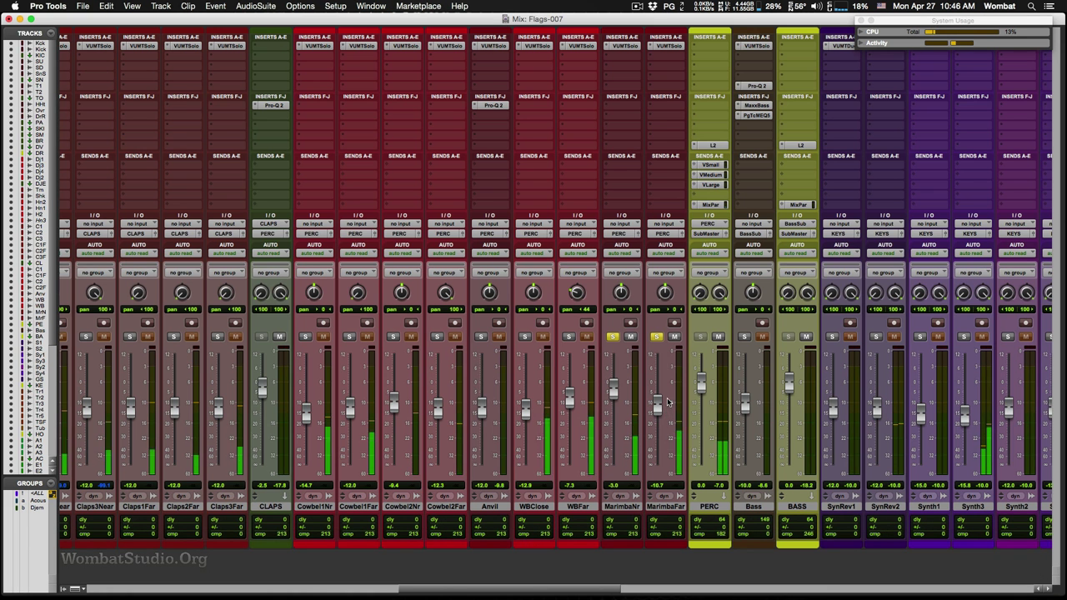
Pan MarimbaNr fully right, lower MarimbaNr to -7.5 dB and MarimbaFar to -12.8 dB, and clear the solos
left_click_drag(623, 293, 625, 233)
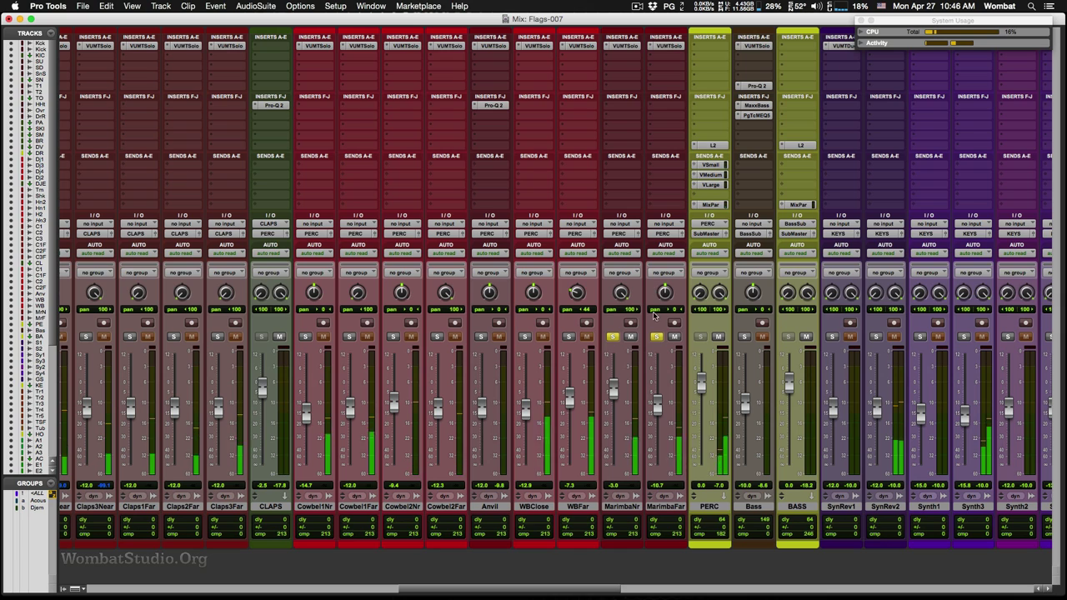
left_click_drag(613, 388, 657, 412)
key("space")
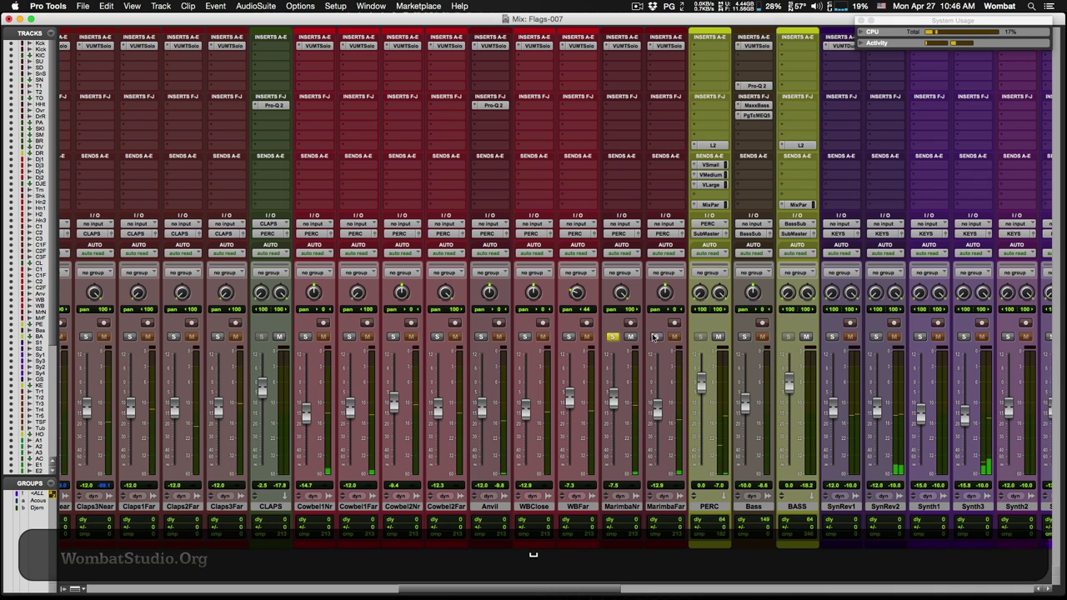
left_click(613, 336, "alt")
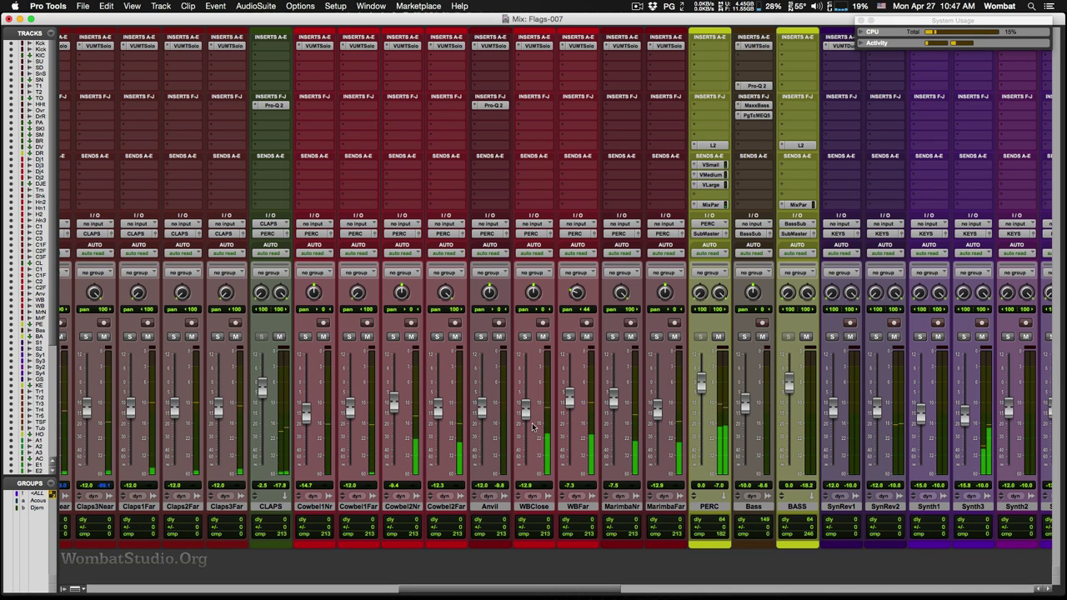
Set MarimbaNr to -6.8 dB and MarimbaFar to -25.2 dB in the full mix, and pan MarimbaFar fully left
left_click_drag(614, 409, 620, 413)
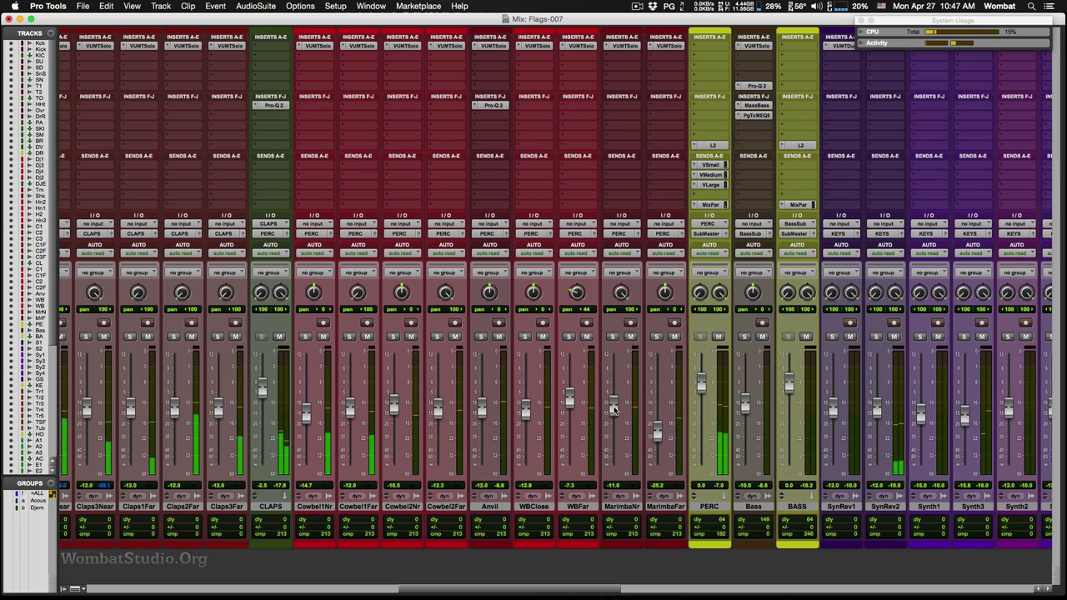
mouse_move(614, 408)
left_mouse_down()
mouse_move(617, 381)
mouse_move(614, 401)
left_mouse_up()
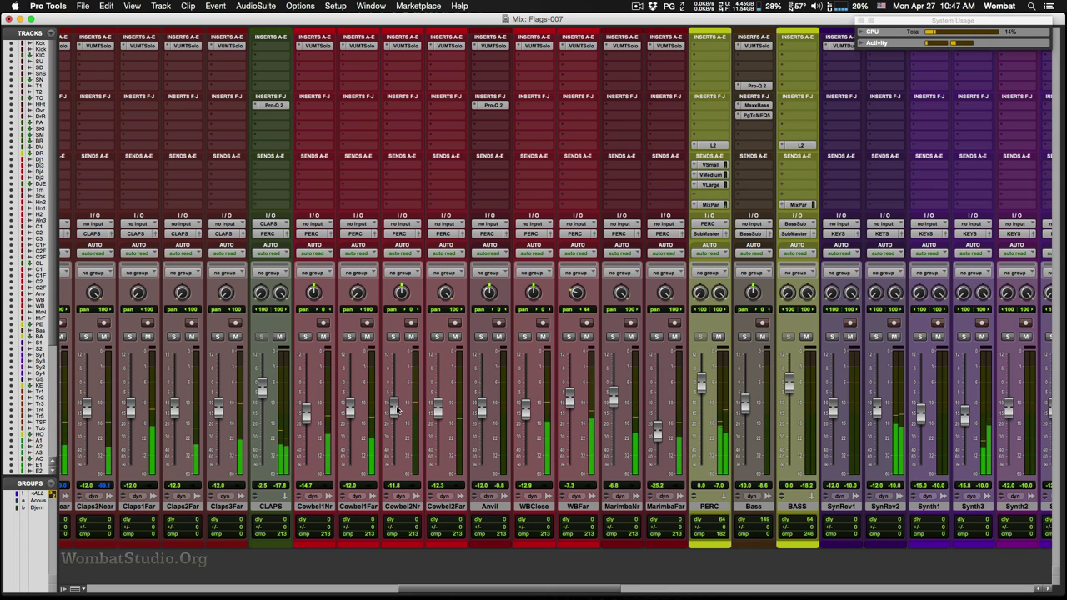
Pan Cowbel2Nr 41 to the left, and lower Cowbel2Nr to -14.5 dB and Cowbel2Far to -15.0 dB
left_click_drag(396, 410, 397, 414)
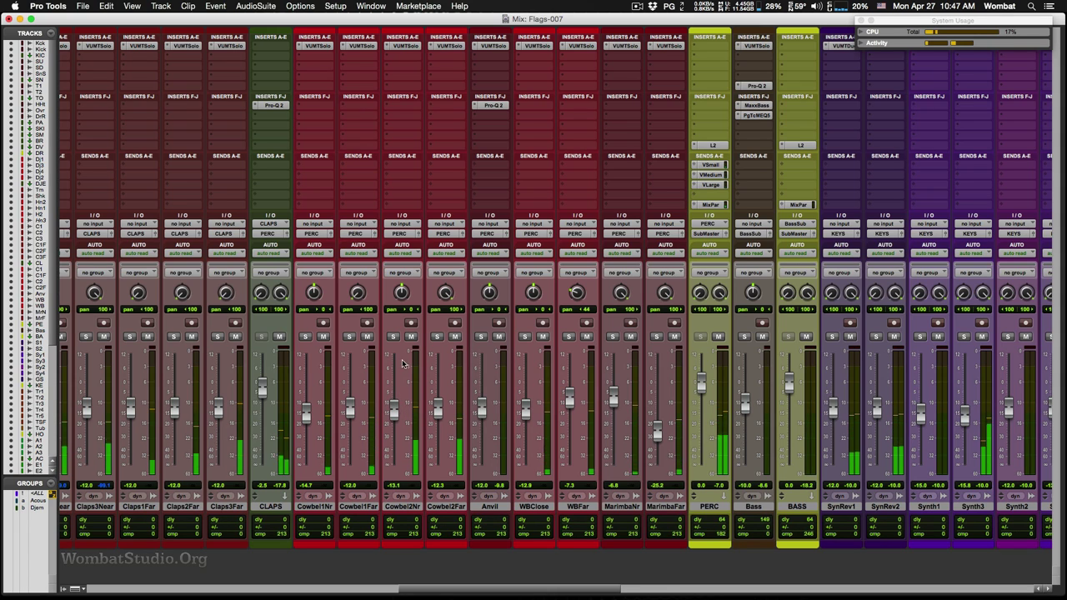
left_click_drag(400, 291, 399, 314)
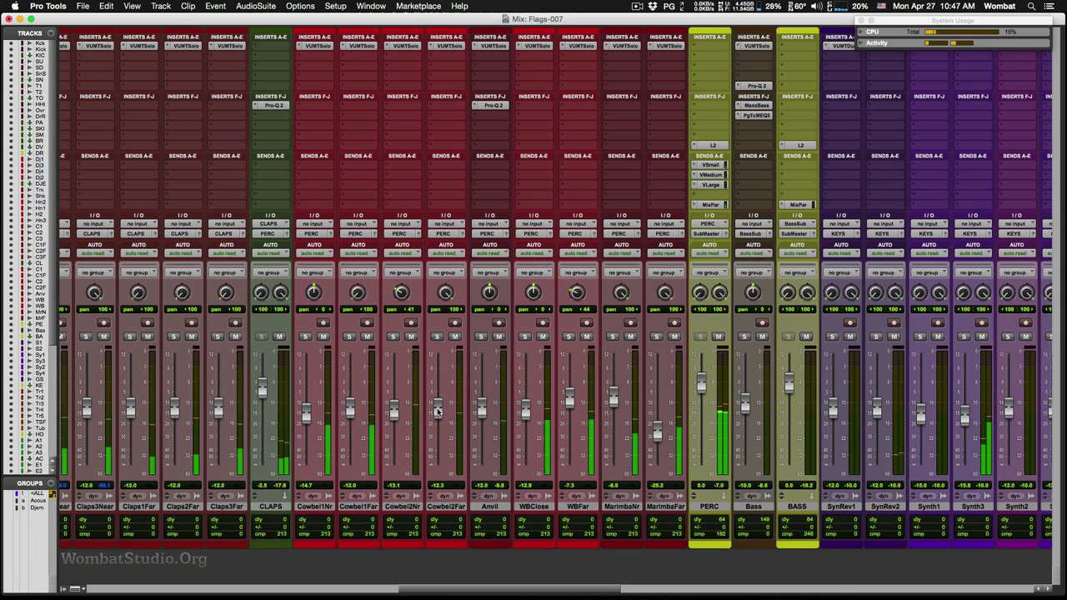
left_click_drag(434, 411, 439, 419)
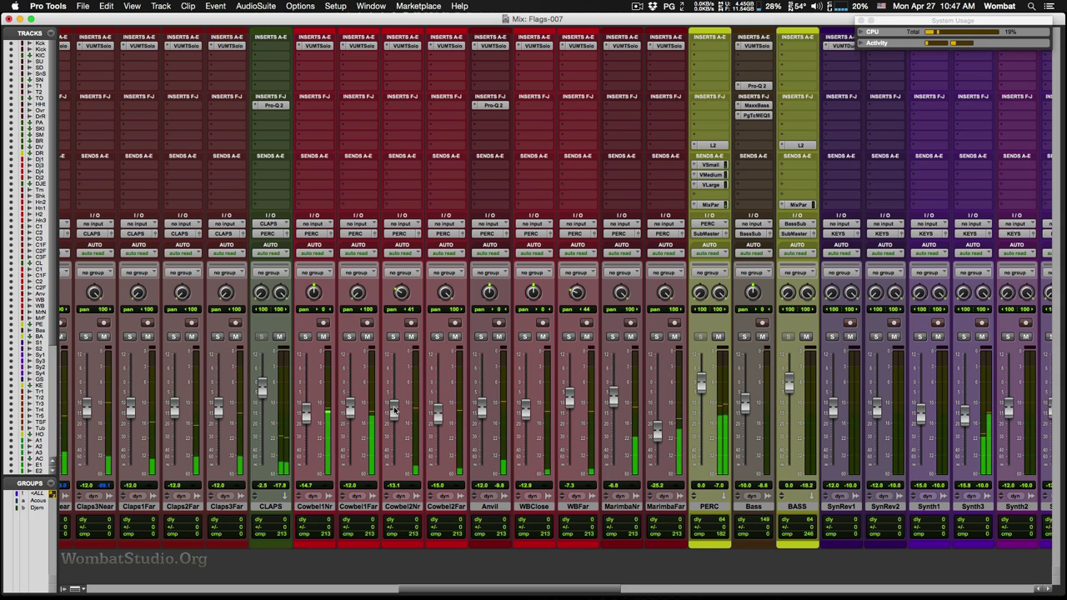
left_click_drag(394, 410, 394, 414)
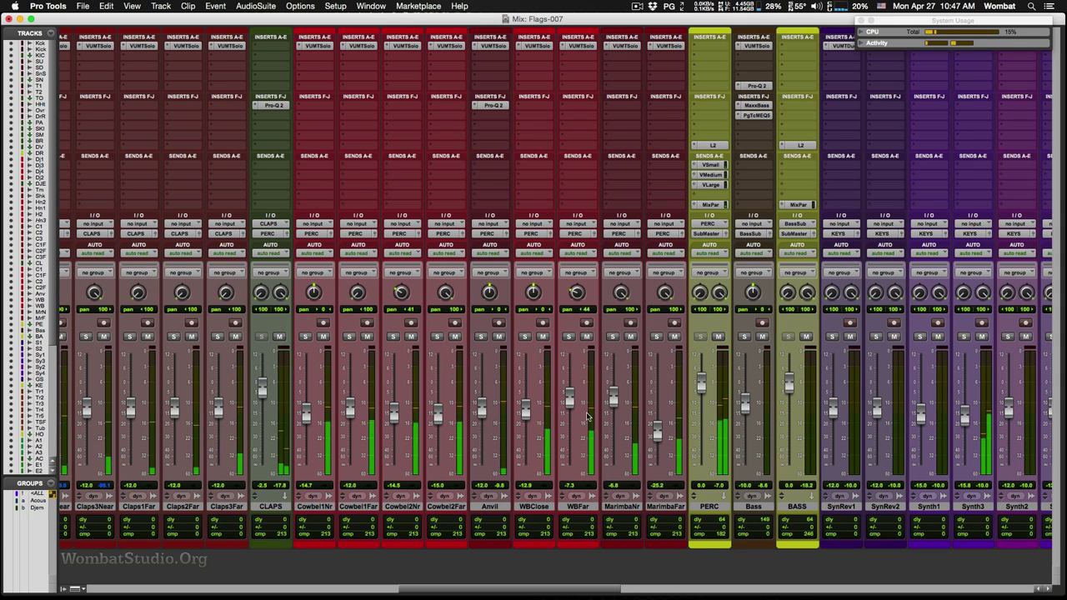
Insert the stereo FabFilter Pro-Q 2 equalizer in the first F-J insert slot of the PERC bus
left_click(716, 103)
mouse_move(775, 128)
mouse_move(818, 133)
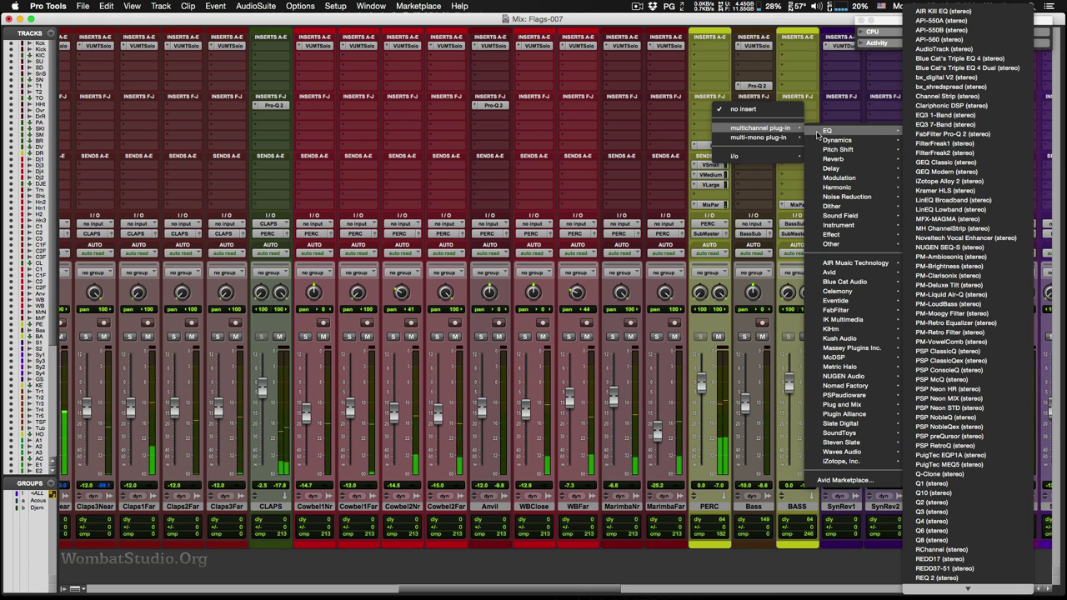
left_click(922, 135)
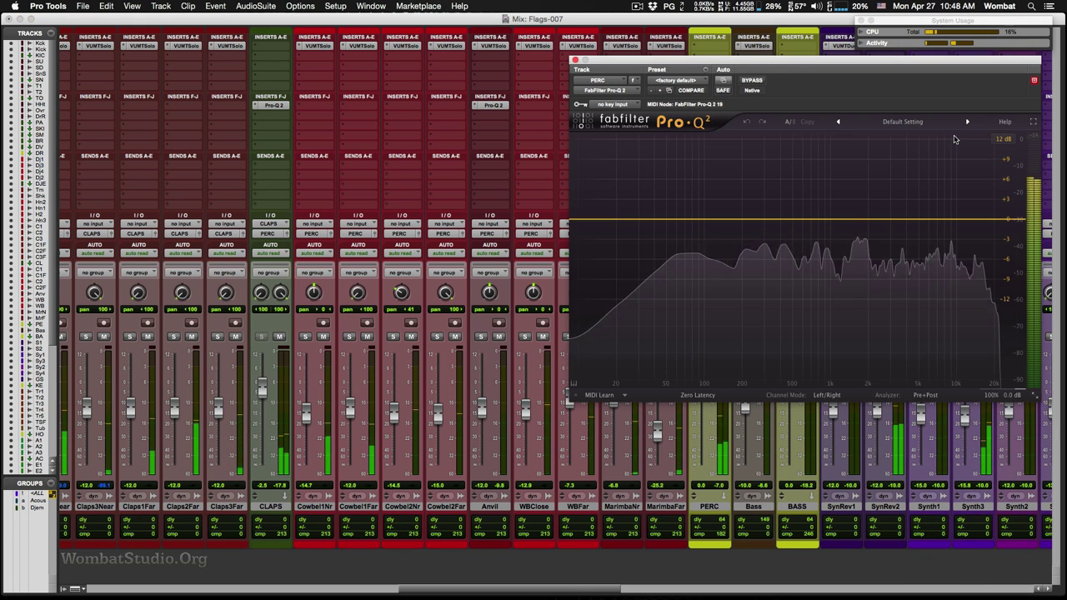
Add a 12 dB/oct low-cut band at about 65 Hz to the PERC equalizer
double_click(572, 220)
left_click_drag(652, 348, 647, 338)
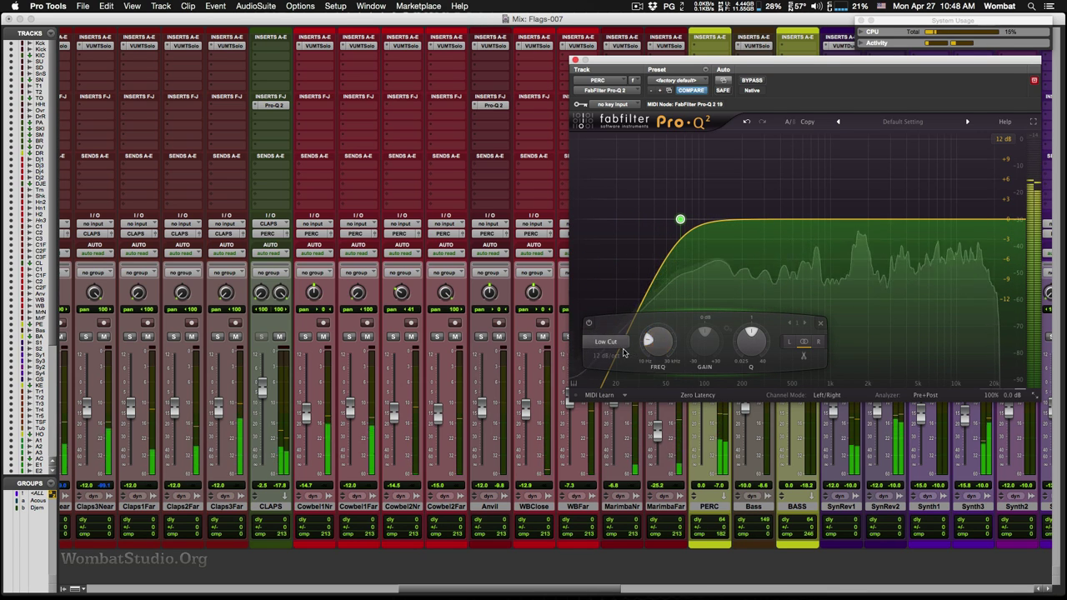
mouse_move(659, 353)
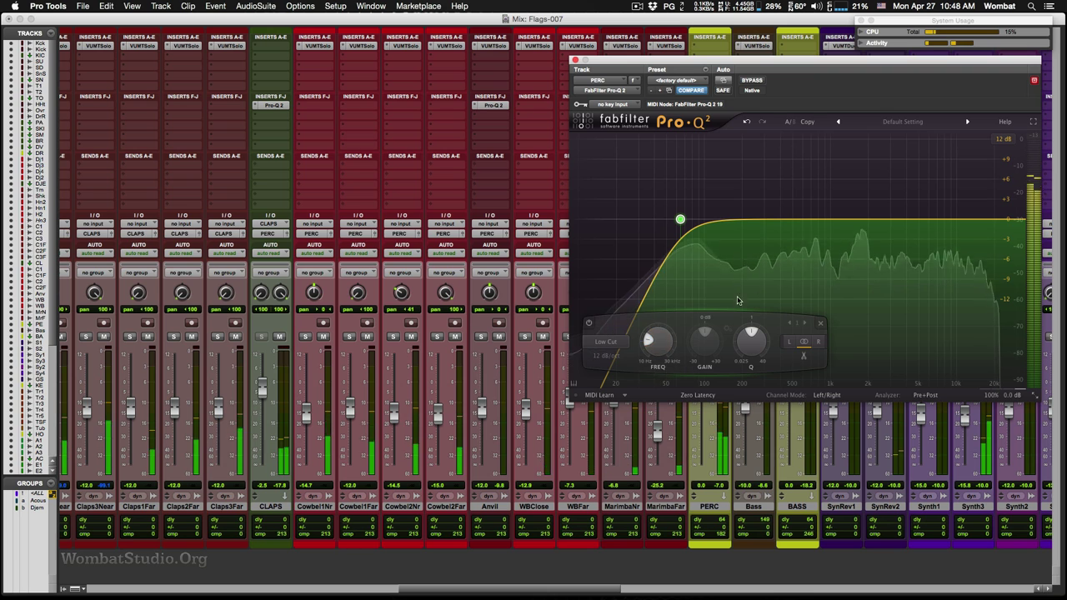
Add a bell cut of -4.72 dB at 502.04 Hz and a +1.26 dB bell boost at 5472.8 Hz, and close the equalizer
left_click_drag(810, 221, 790, 256)
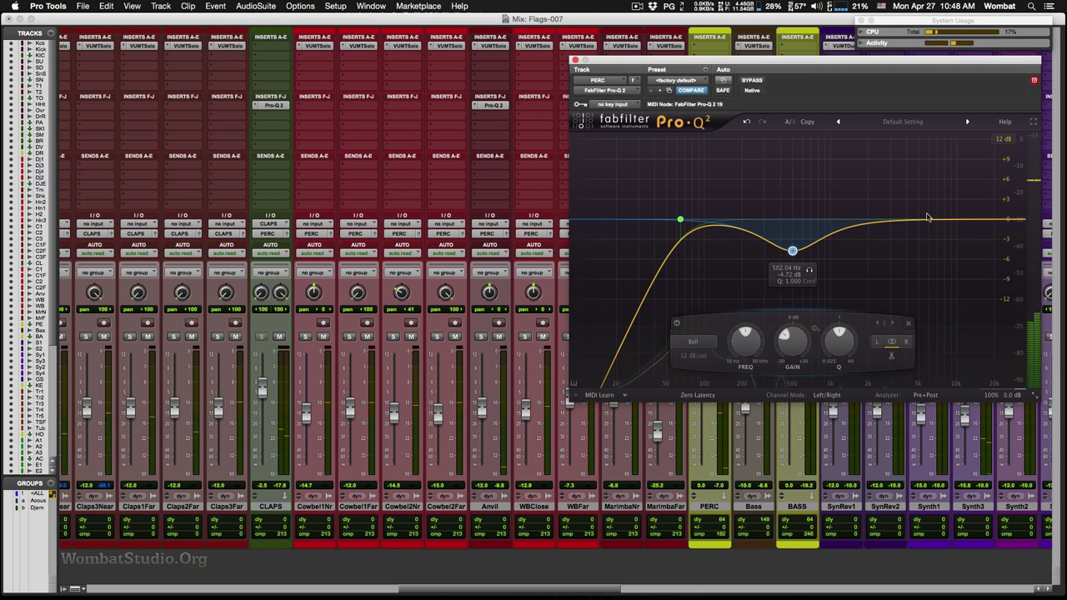
left_click_drag(919, 221, 922, 212)
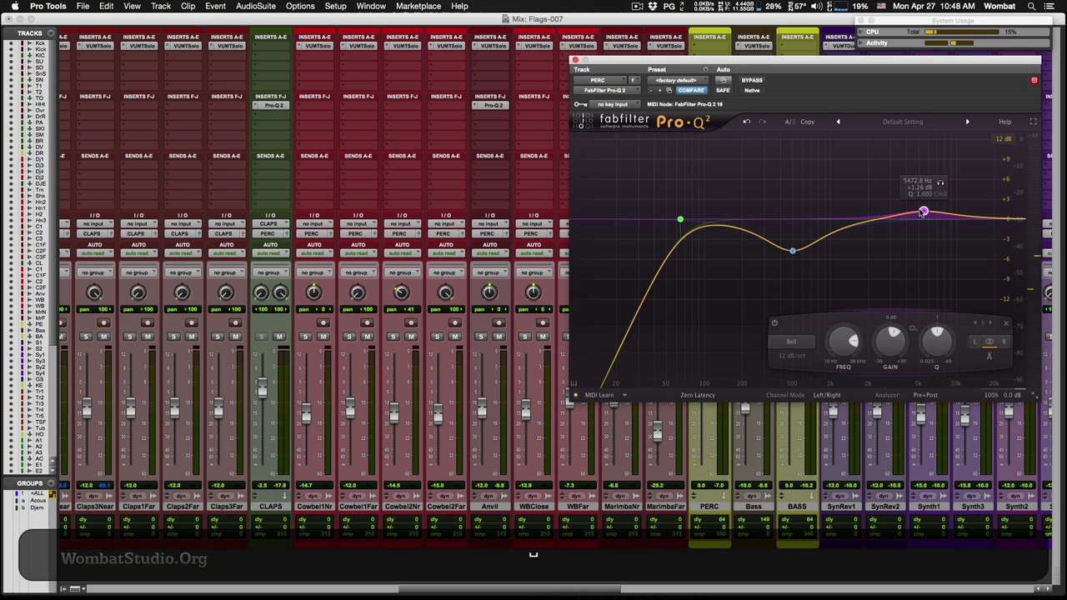
key("space")
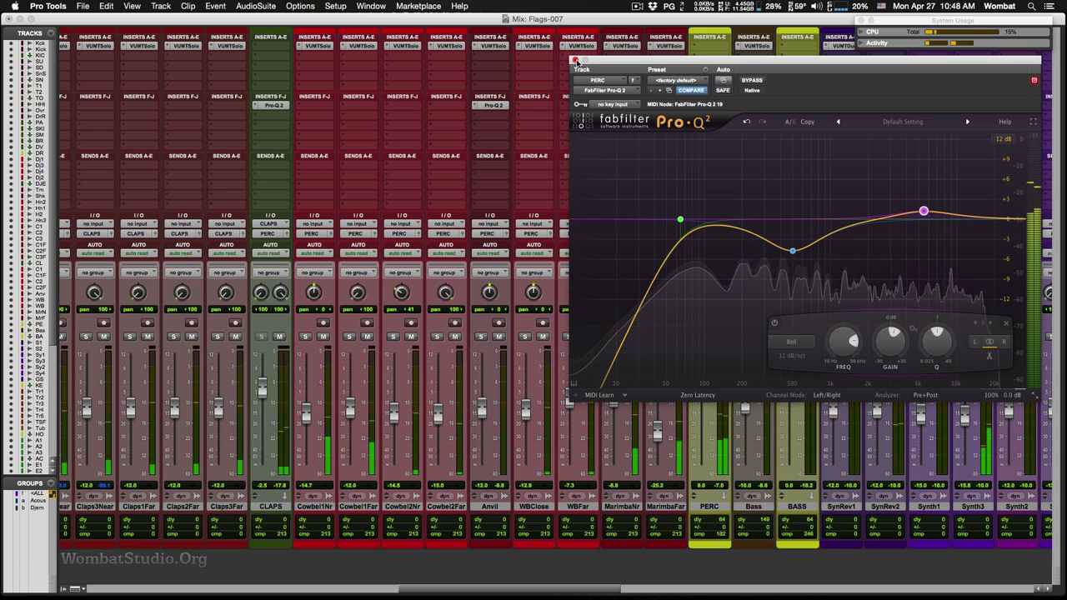
left_click(574, 60)
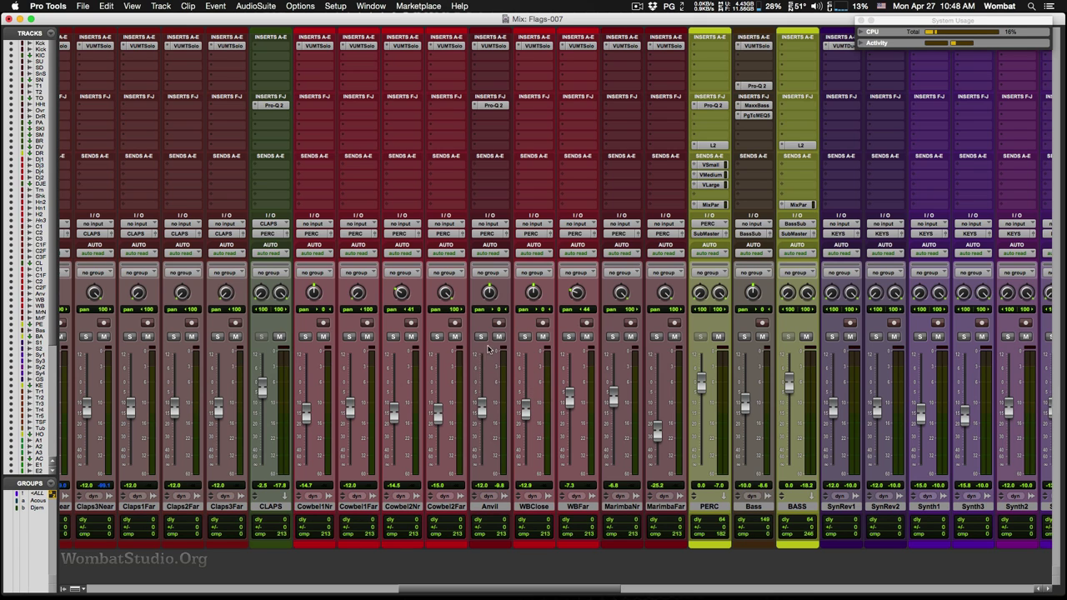
Enlarge the Anvil track in the Edit window and audition its hits in the mix from 4:14, 4:33 and 4:40
key("super")
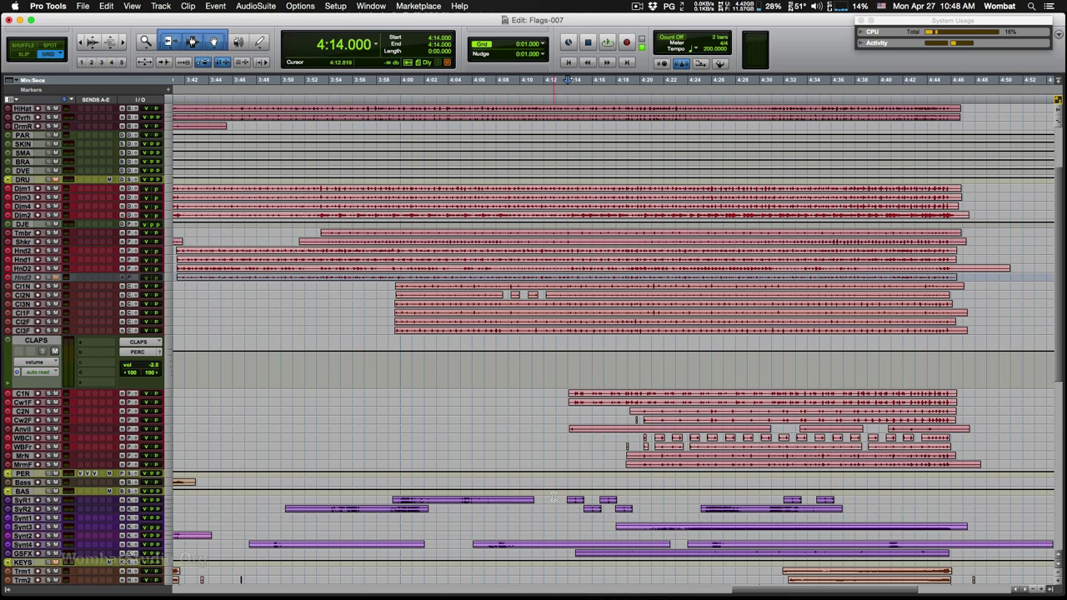
key("ctrl+Up")
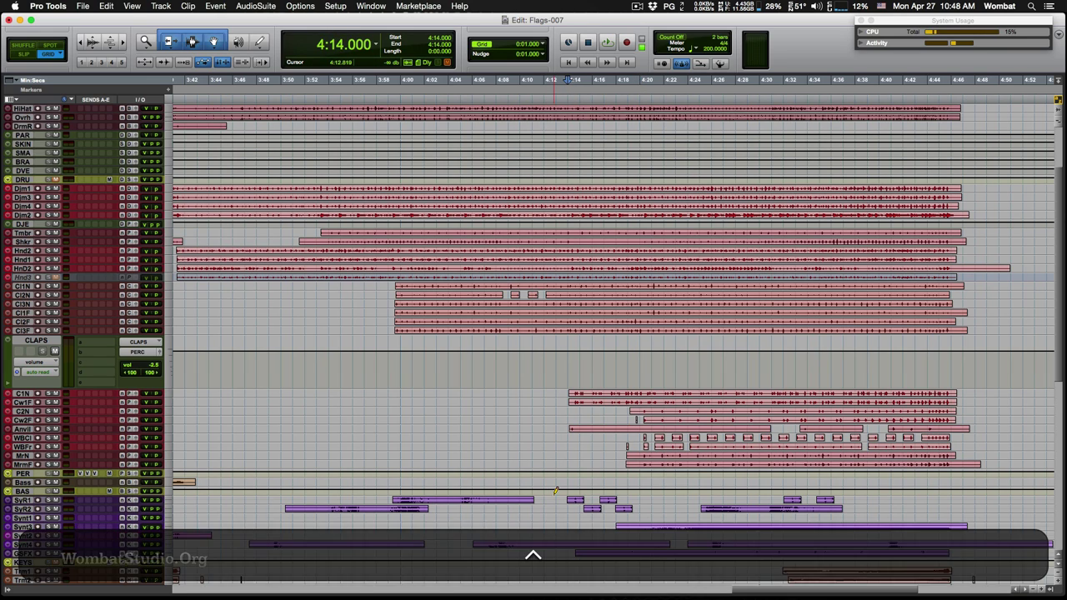
key("space")
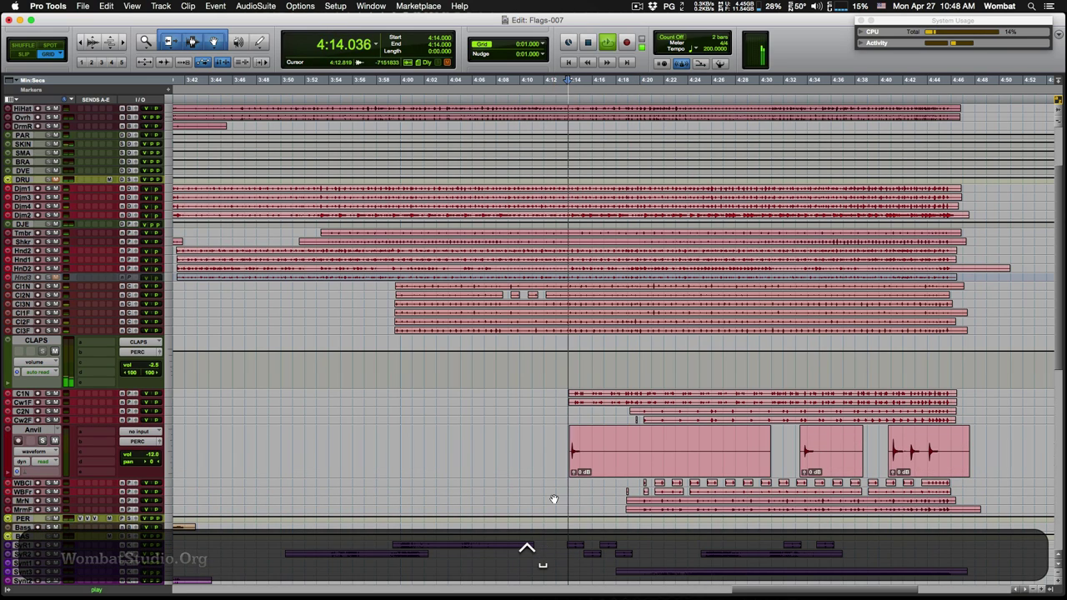
left_click(796, 442)
key("space")
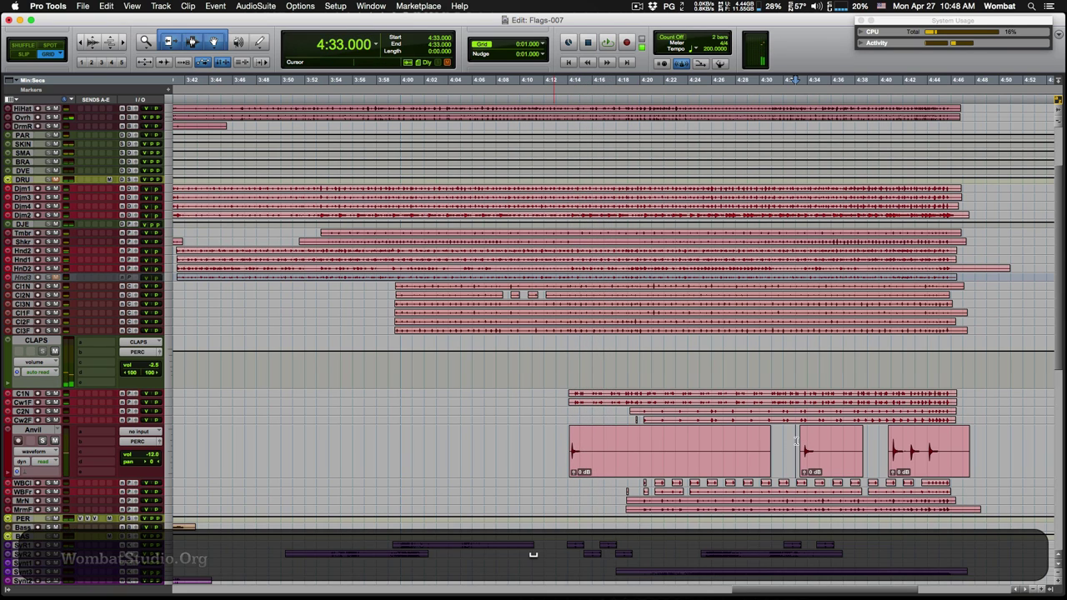
key("space")
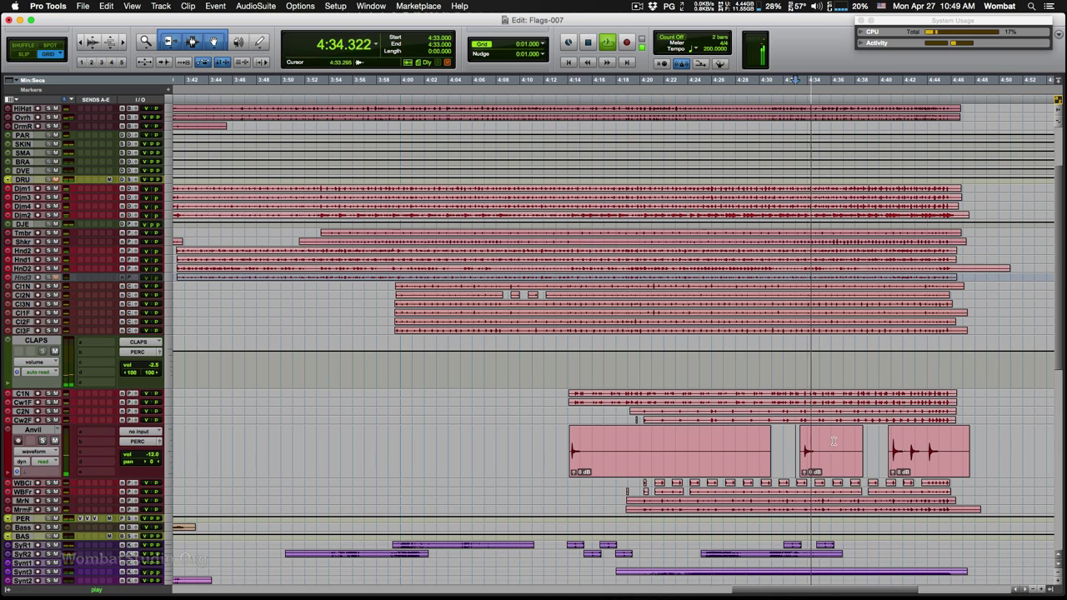
left_click(874, 437)
key("space")
key("space")
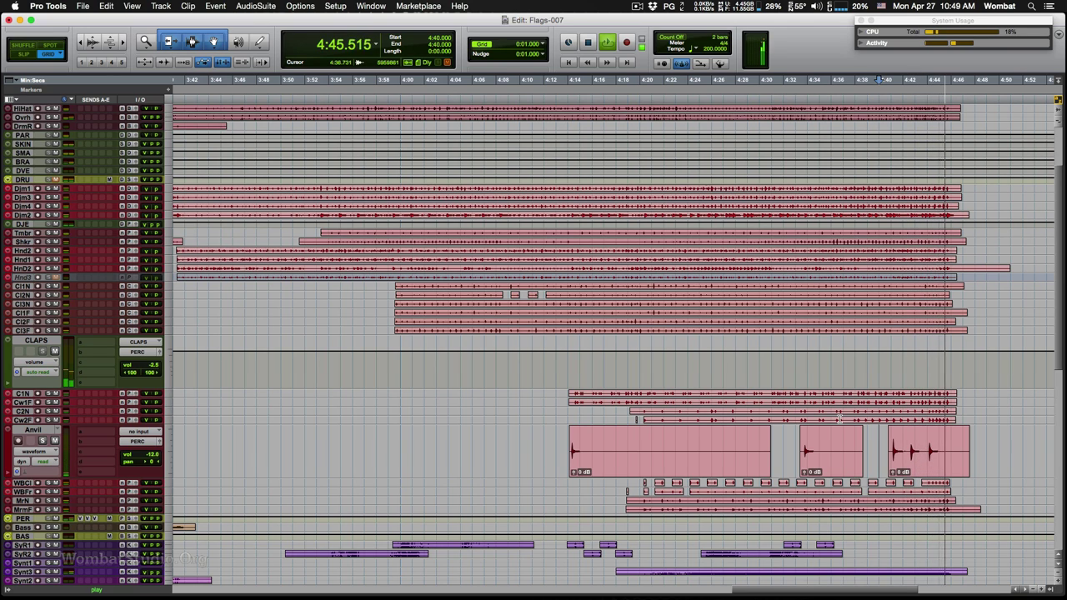
key("space")
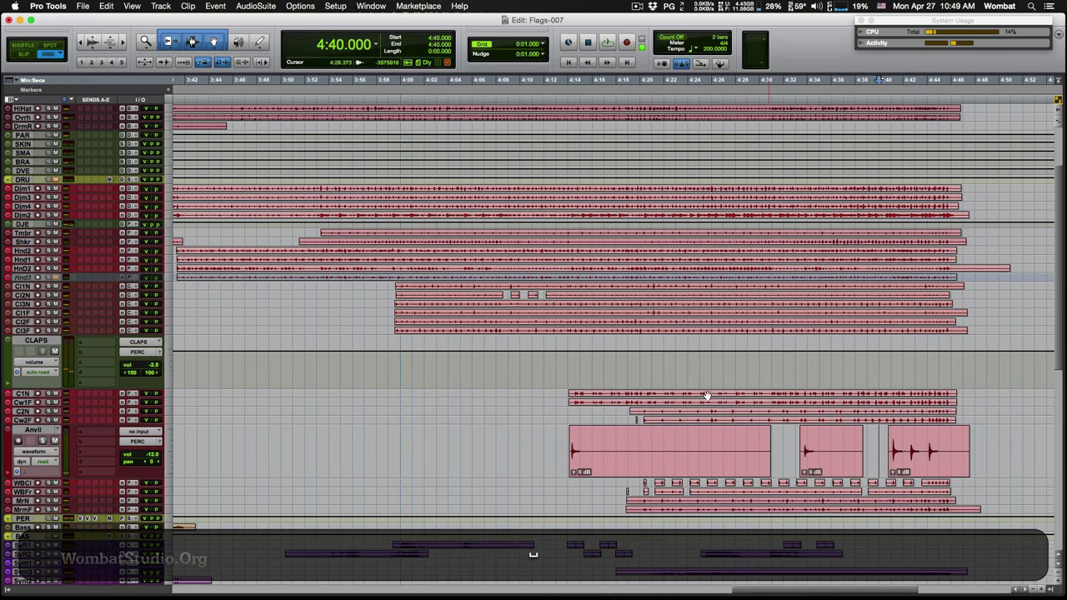
key("space")
key("space")
Play the mix from 3:59, raising the CLAPS bus to -0.6 dB and lowering Anvil to -15.3 dB
left_click(387, 286)
key("space")
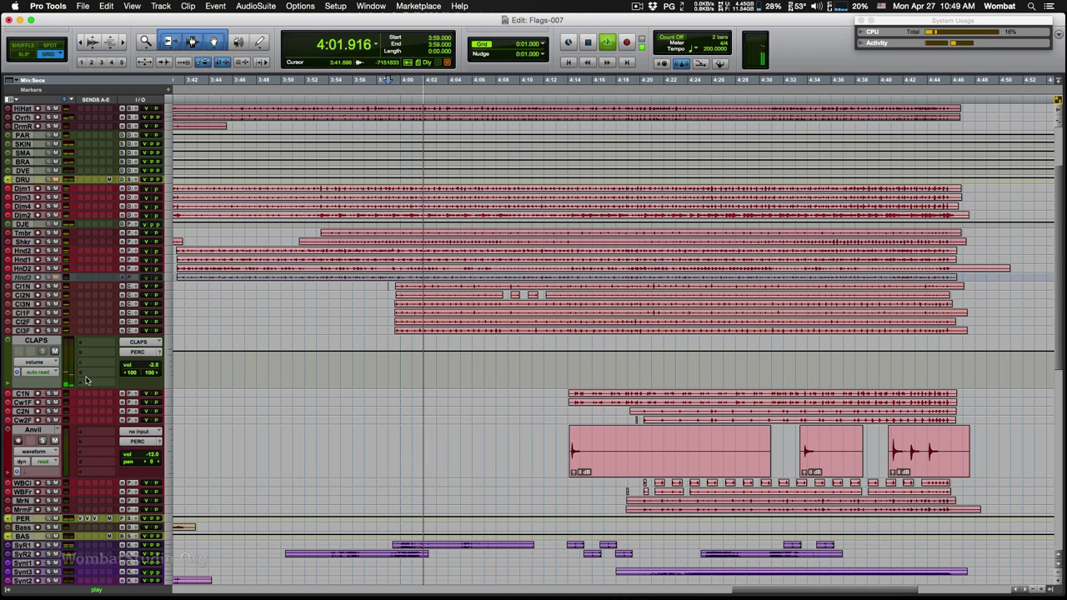
left_click(155, 367)
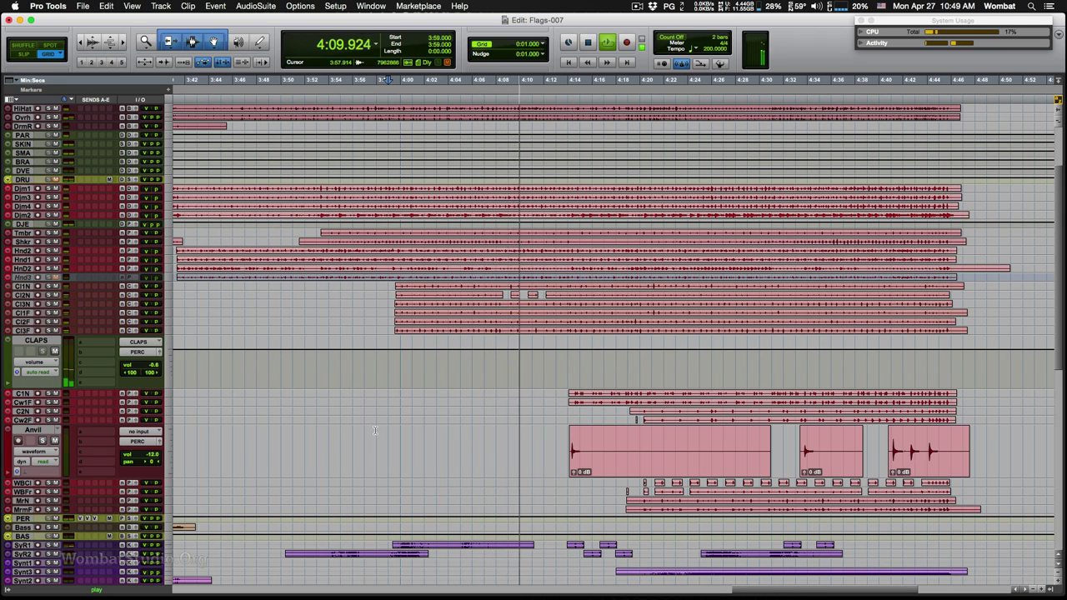
key("super+equal")
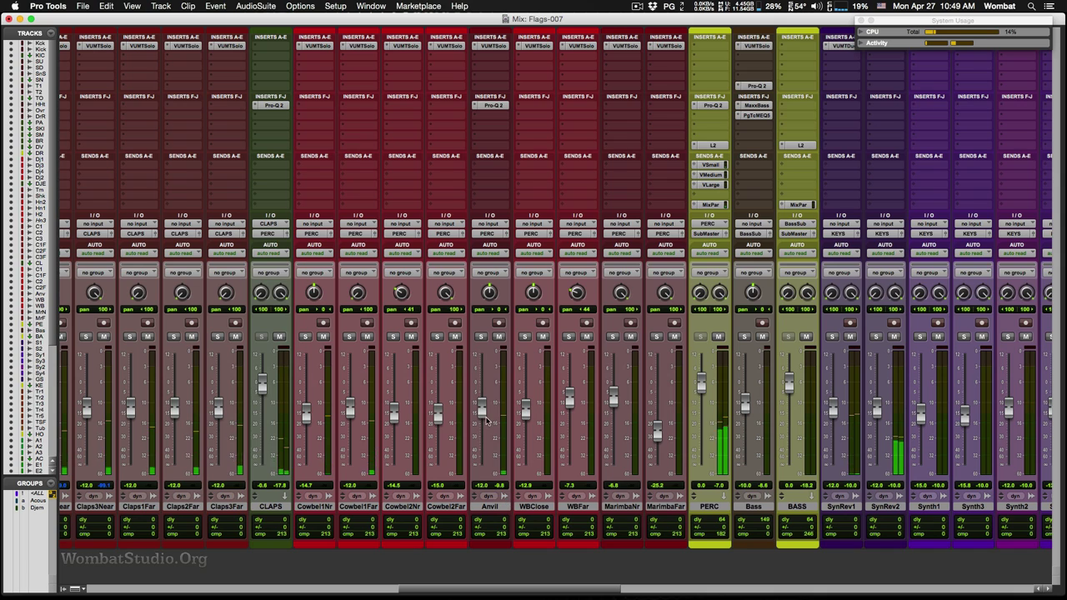
left_click_drag(482, 409, 482, 419)
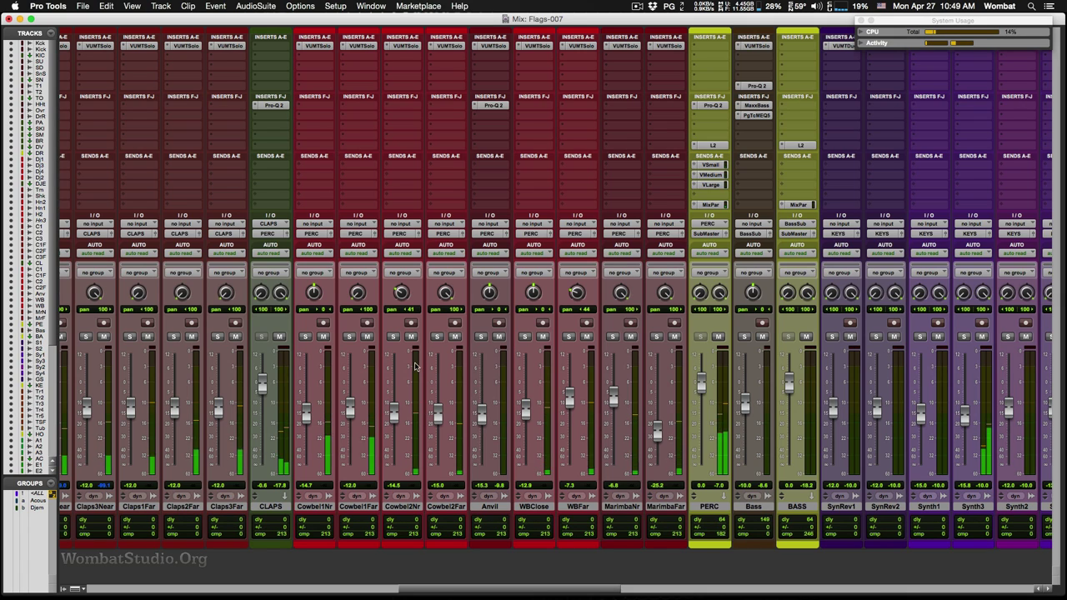
Mute Cowbel2Nr and Cowbel2Far briefly to compare the mix without them, and unmute both
left_click(413, 337)
left_click(455, 338)
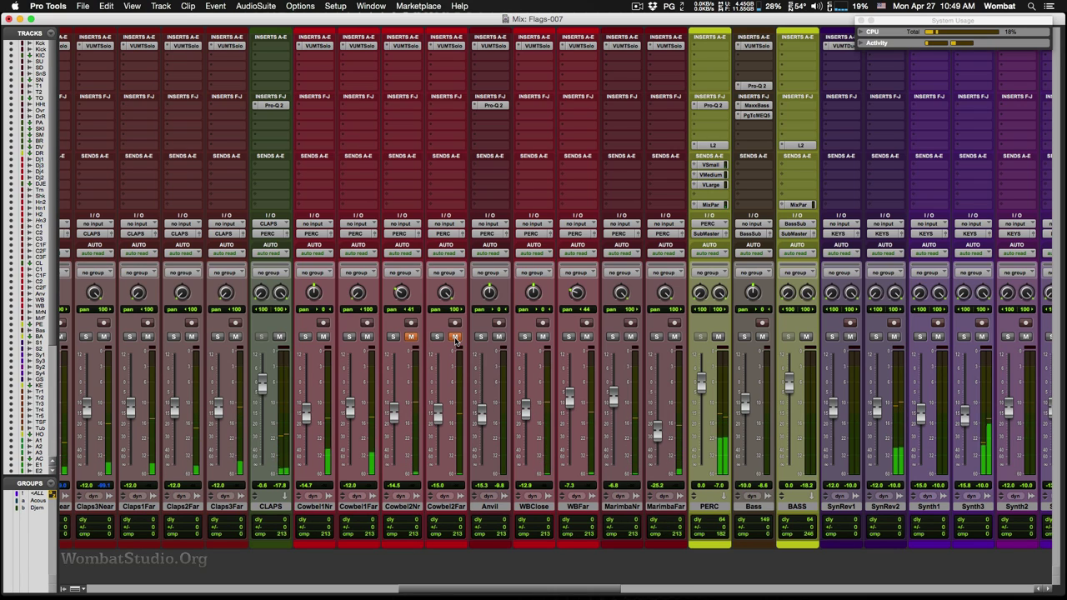
left_click(454, 337)
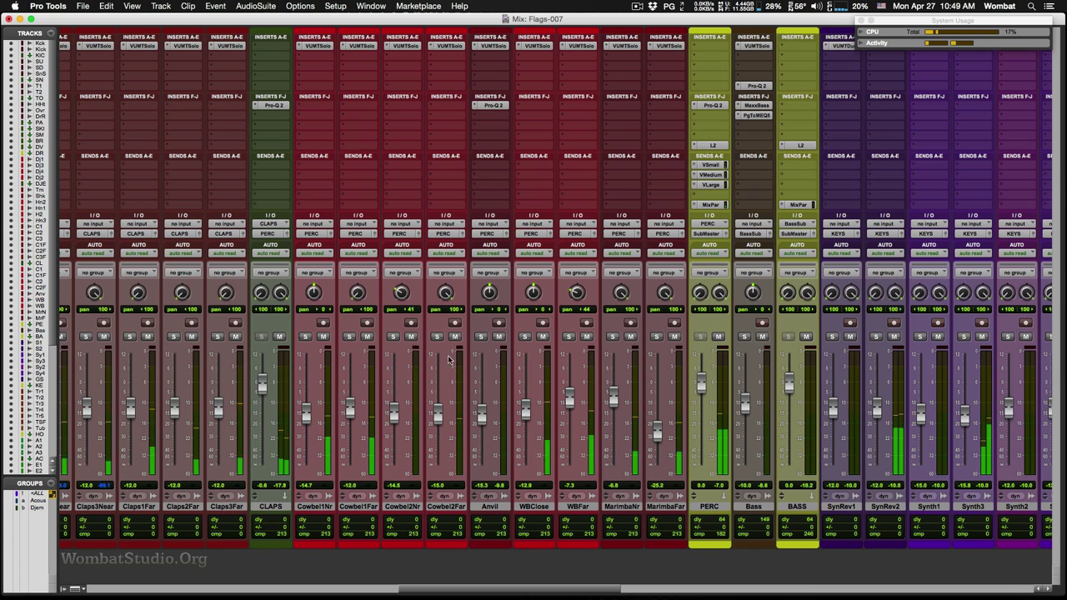
Lower the MarimbaNr track to -12.3 dB and the MarimbaFar track to -28.1 dB
mouse_move(614, 404)
left_mouse_down()
mouse_move(658, 436)
mouse_move(615, 414)
left_mouse_up()
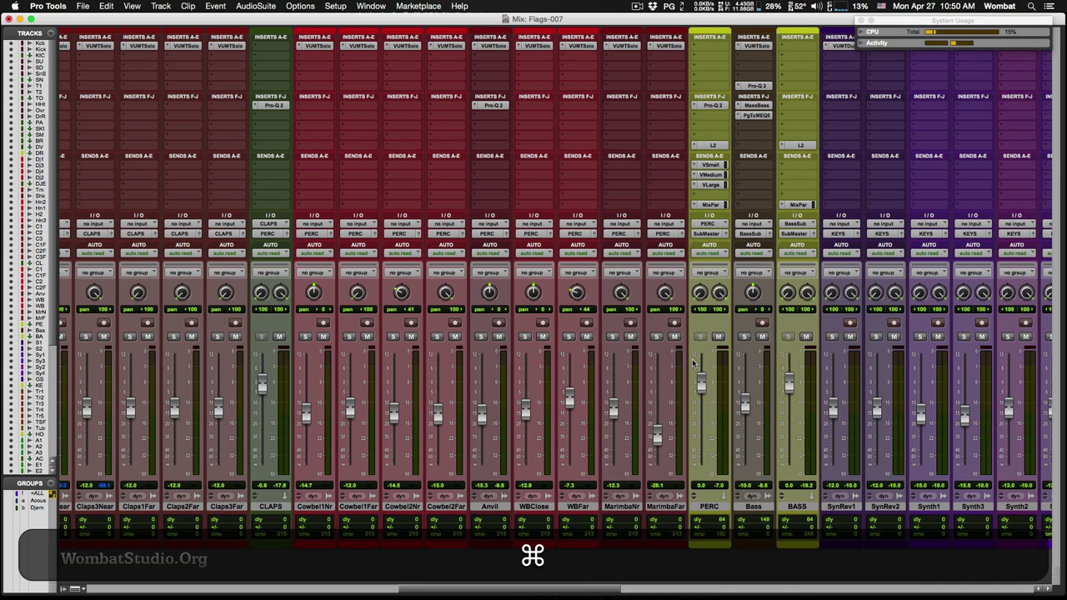
Shrink all tracks in the Edit window to the smallest height and fit the whole session length in view
key("super+equal")
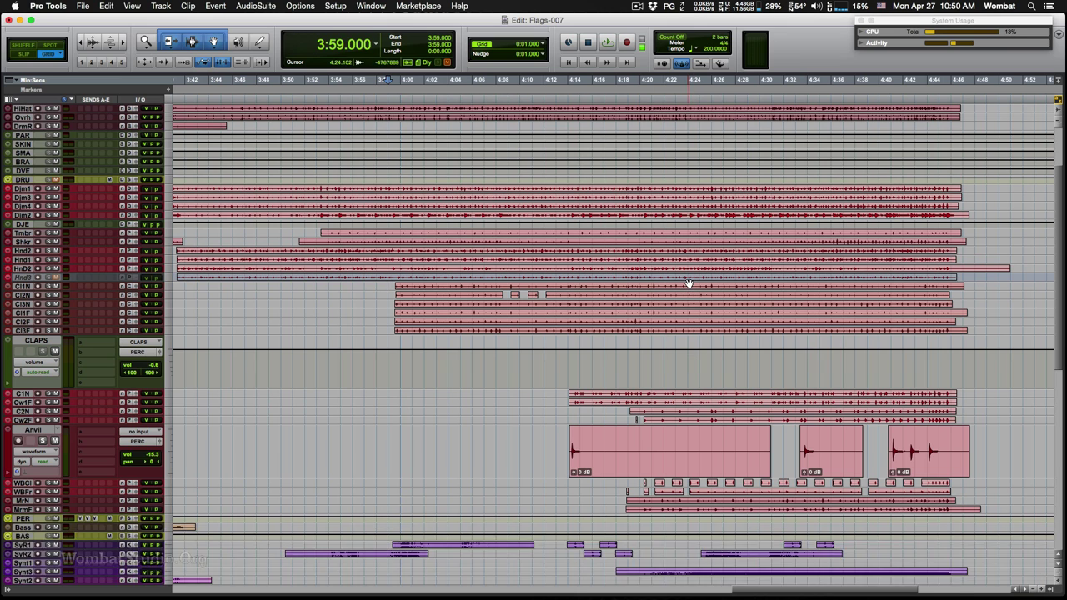
key("ctrl+alt+super+Up")
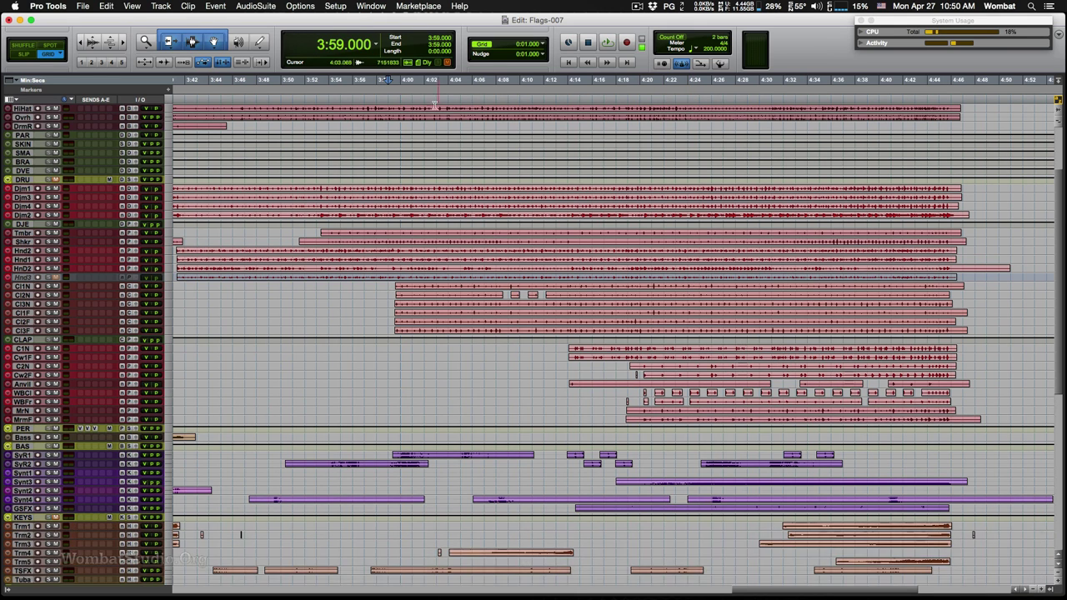
scroll(371, 188, "up", 5)
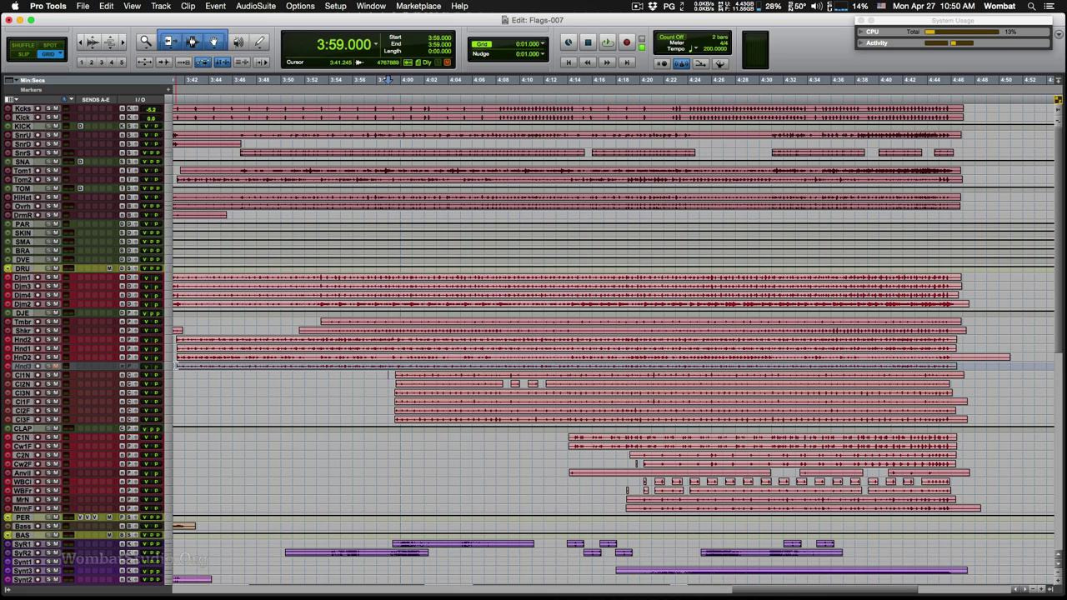
scroll(222, 371, "down", 10)
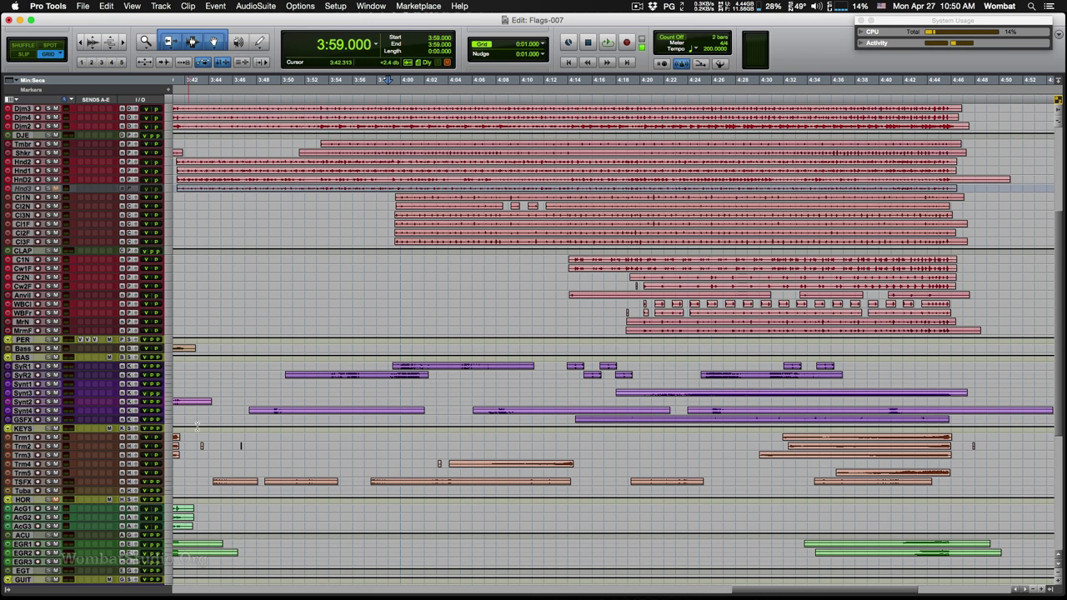
scroll(240, 417, "down", 5)
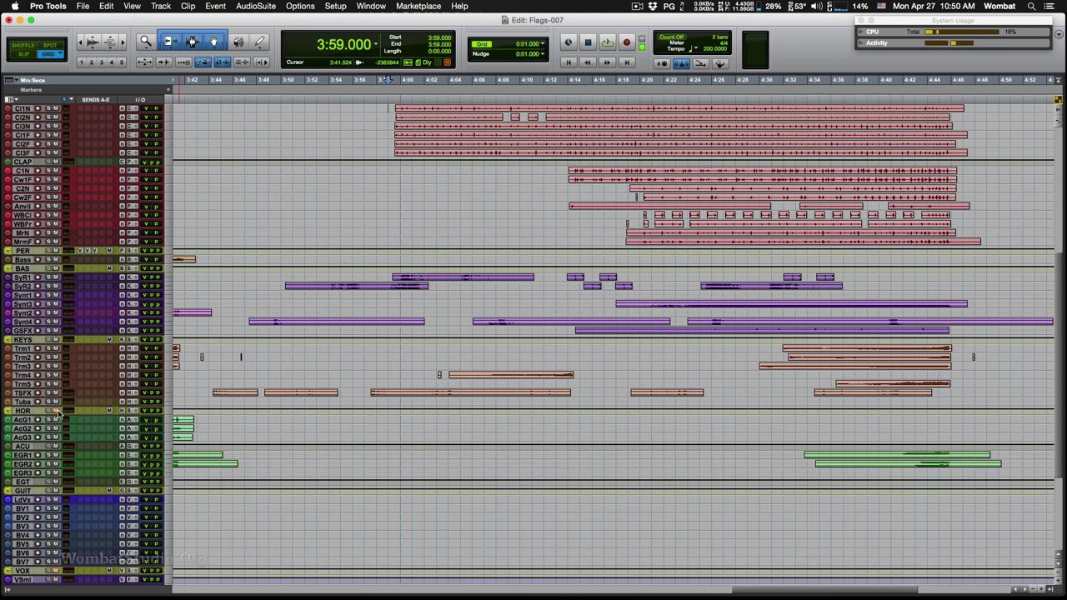
scroll(295, 348, "down", 8)
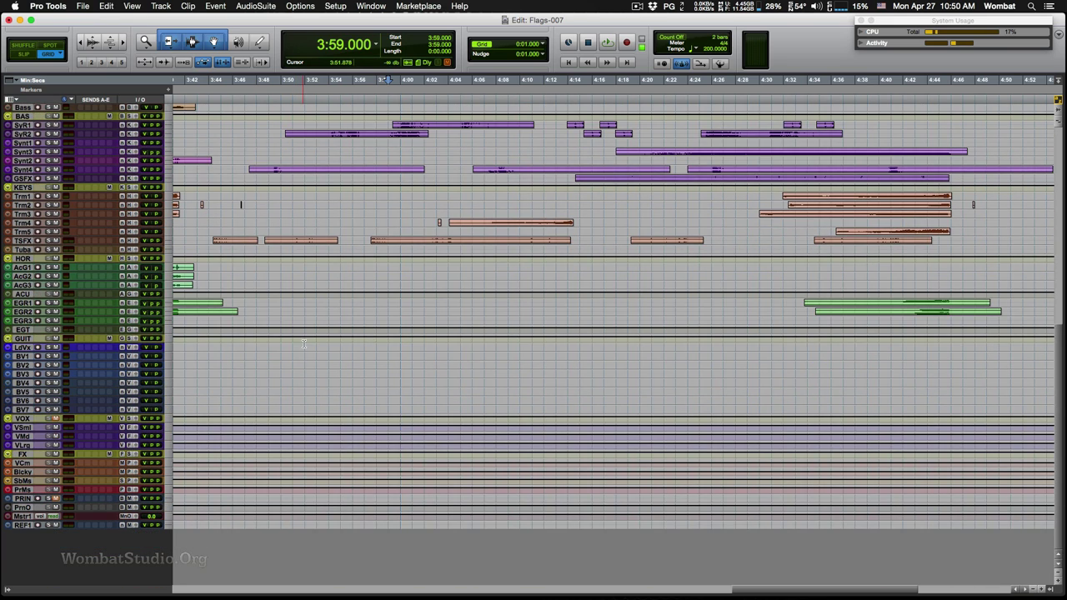
key("alt+a")
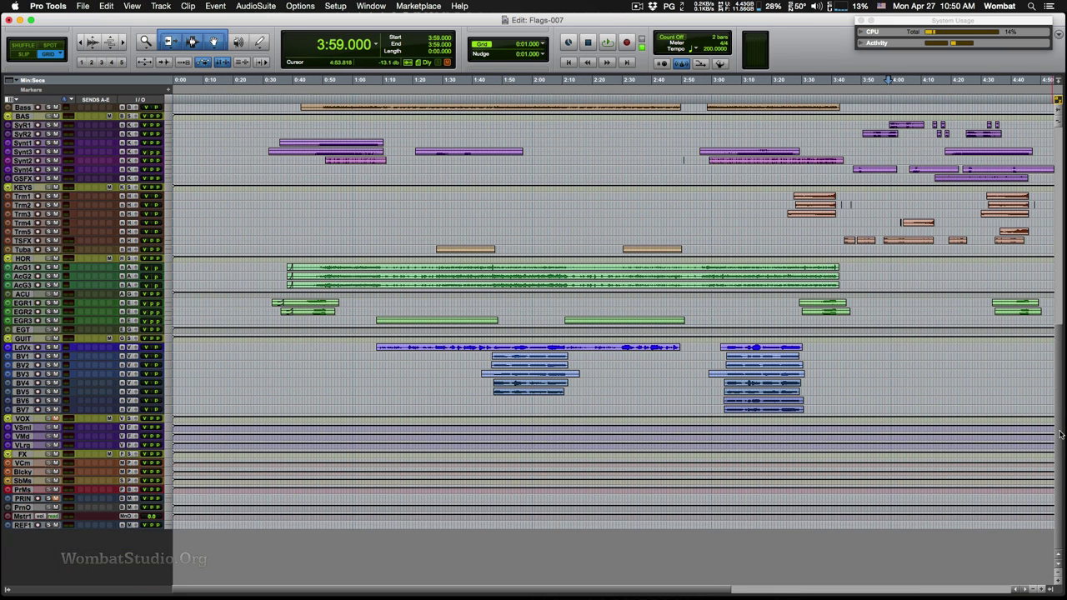
scroll(1060, 433, "up", 10)
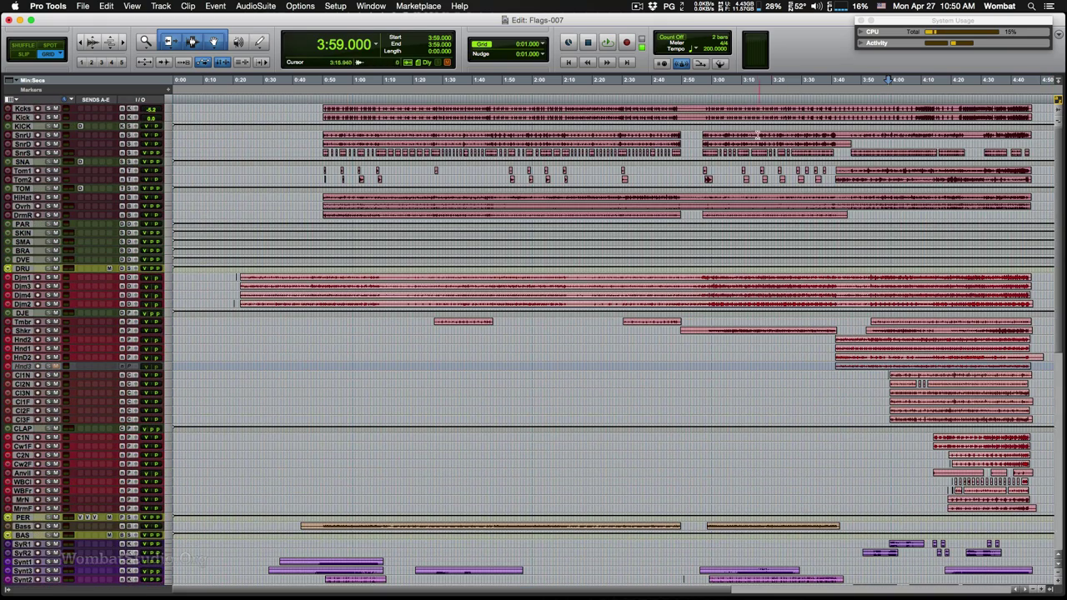
Play the mix from 2:55 while looking over the arrangement of all tracks in the Edit window
left_click(702, 99)
key("space")
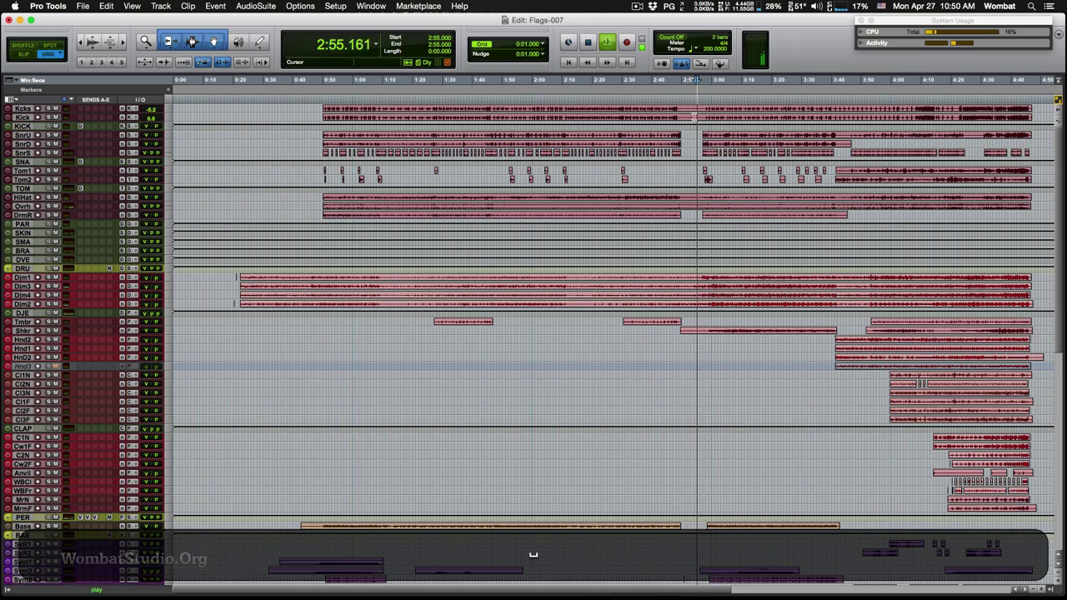
scroll(1055, 325, "down", 10)
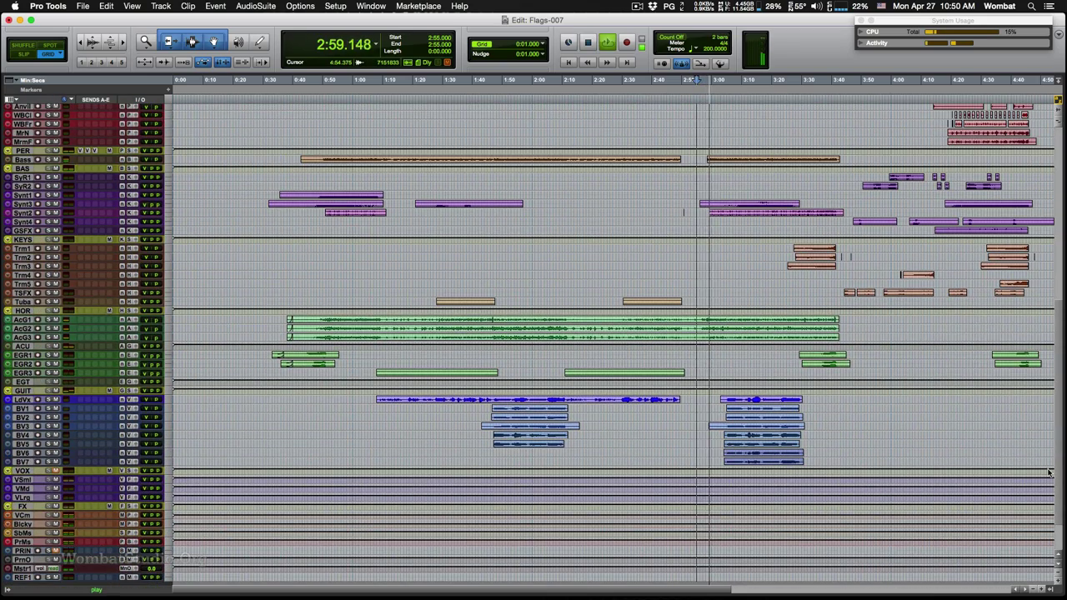
scroll(1048, 472, "up", 10)
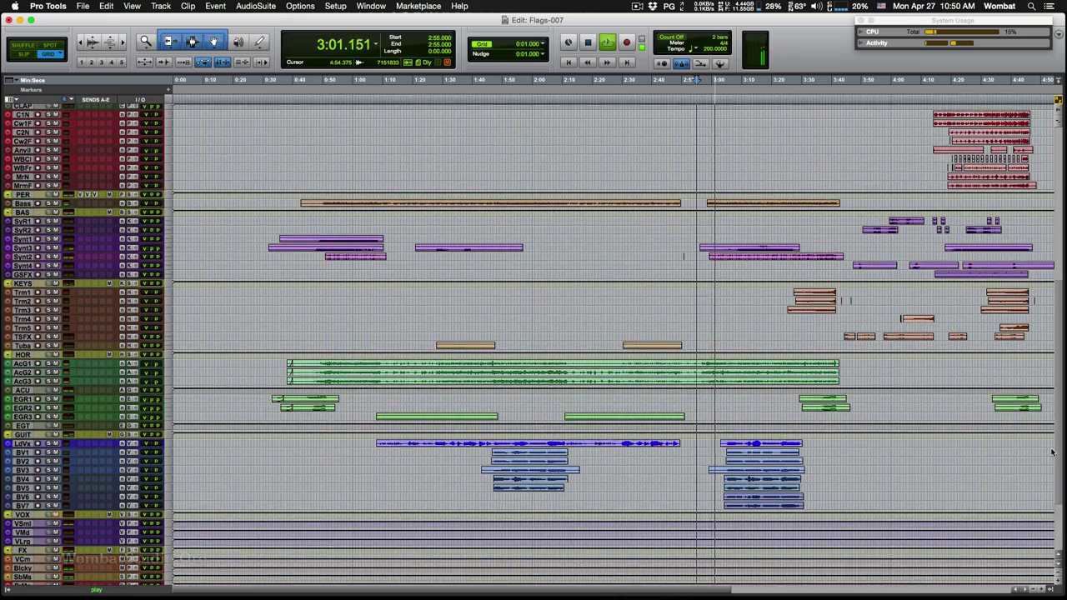
scroll(1062, 375, "up", 6)
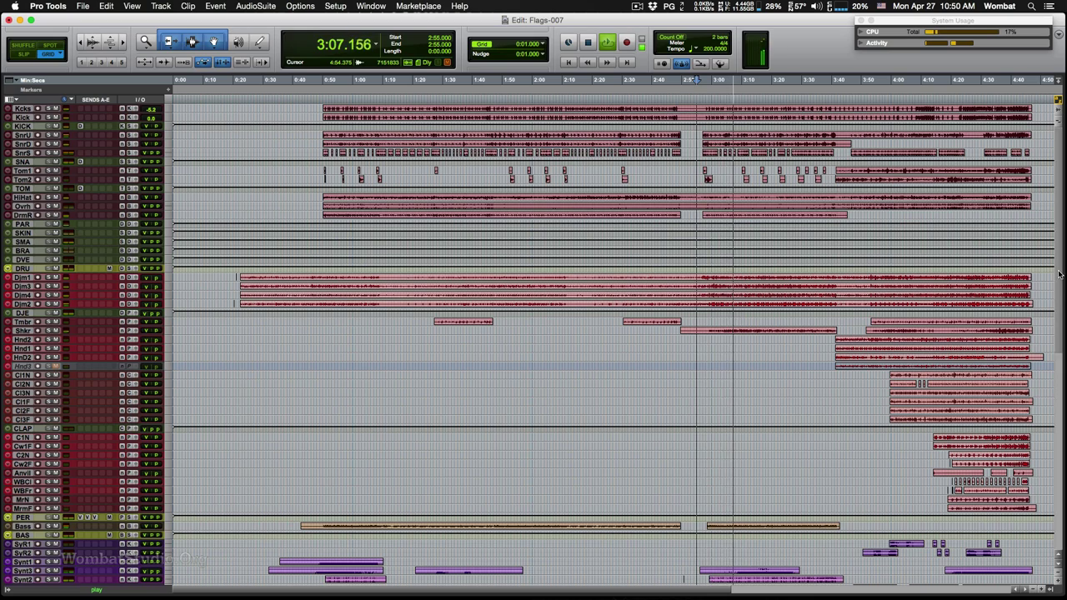
scroll(1062, 280, "down", 4)
scroll(1062, 290, "up", 4)
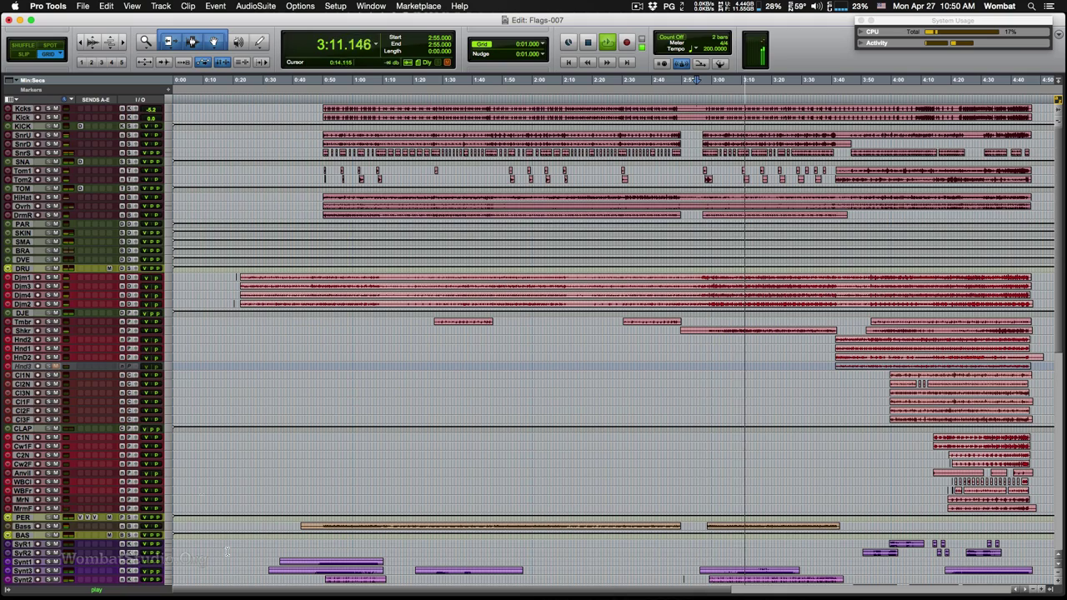
Check the channel levels in the Mix window during playback, from the drum and djembe tracks to the master buses
key("super+equal")
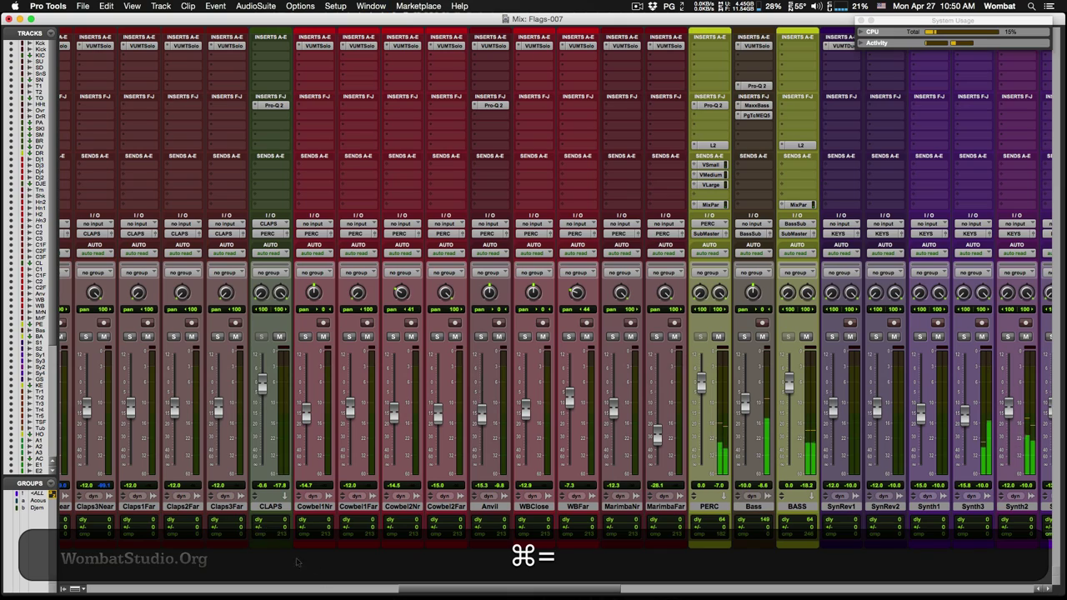
scroll(350, 575, "left", 6)
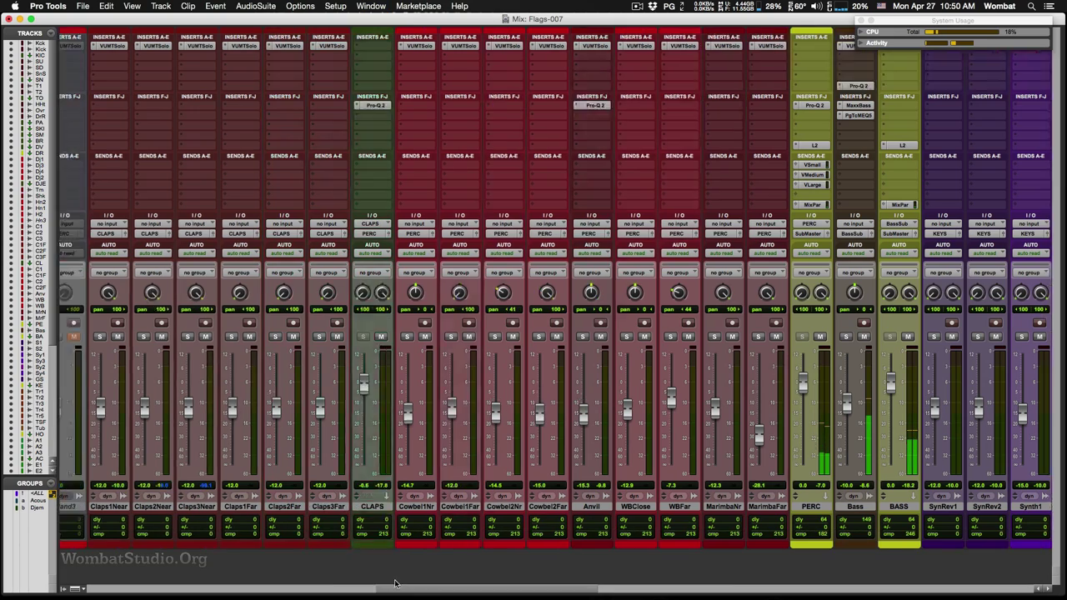
scroll(350, 574, "left", 4)
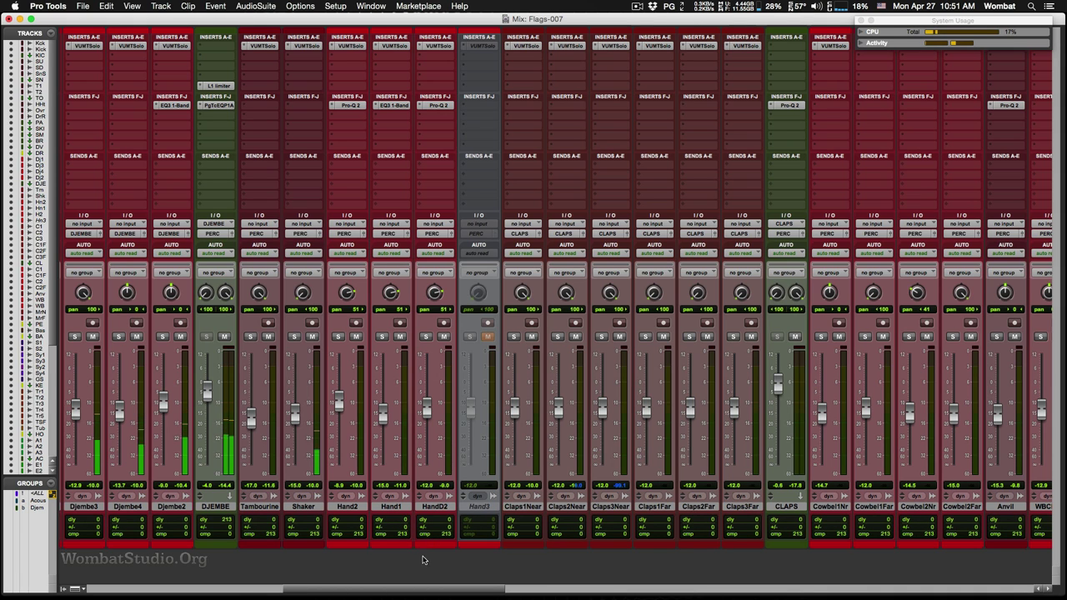
left_click_drag(409, 590, 1004, 598)
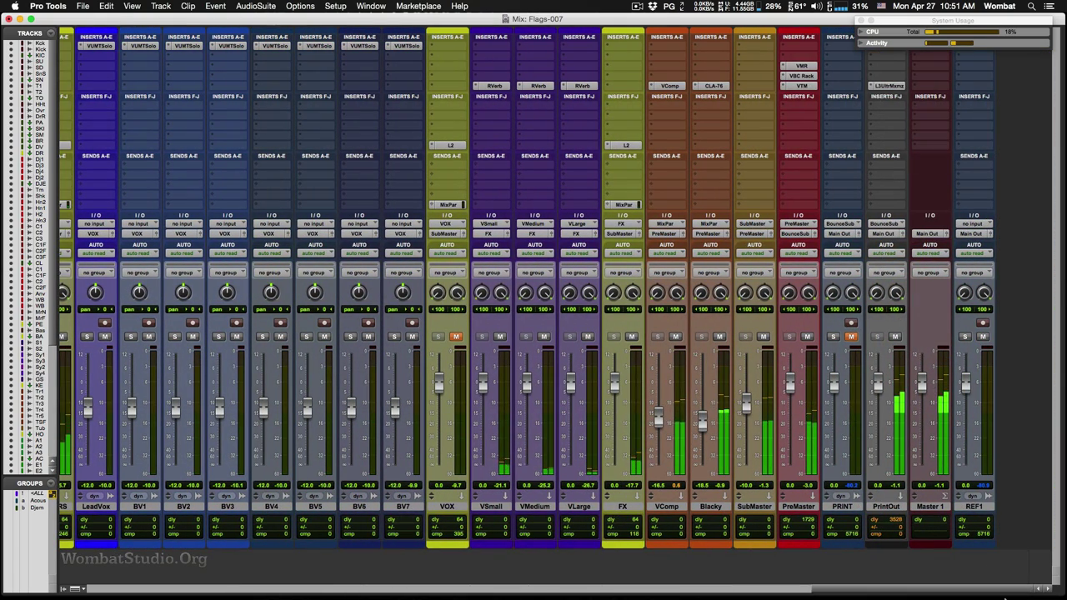
mouse_move(1006, 599)
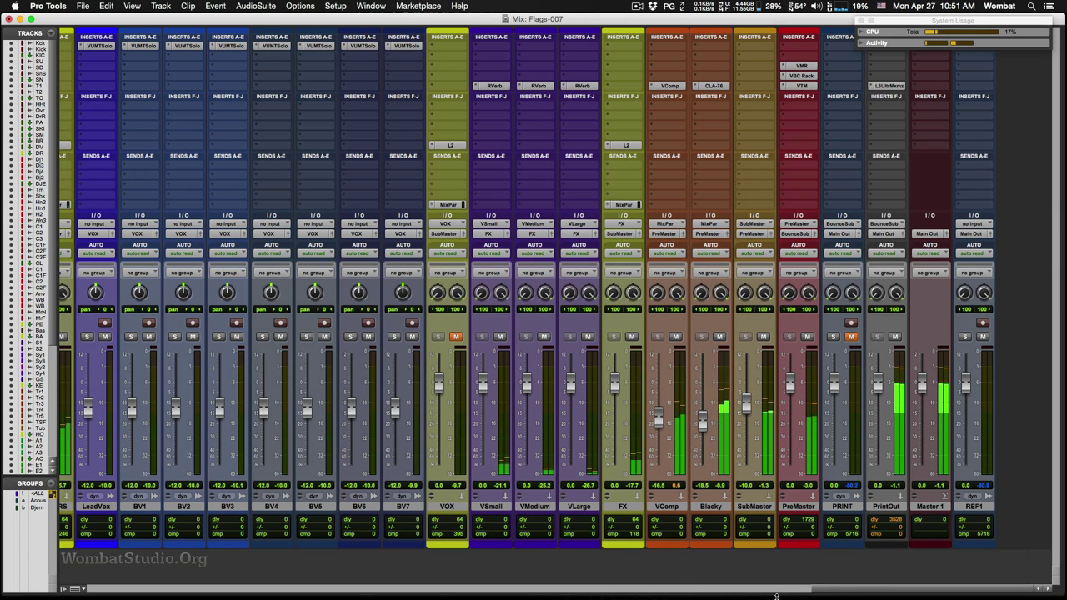
left_click_drag(775, 597, 309, 596)
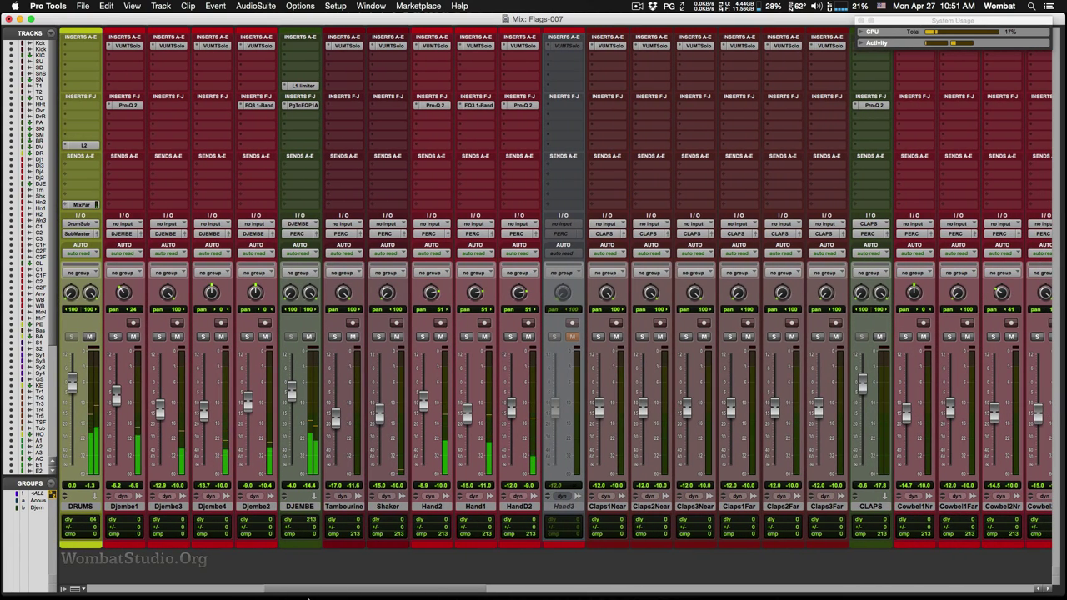
left_click_drag(308, 597, 310, 597)
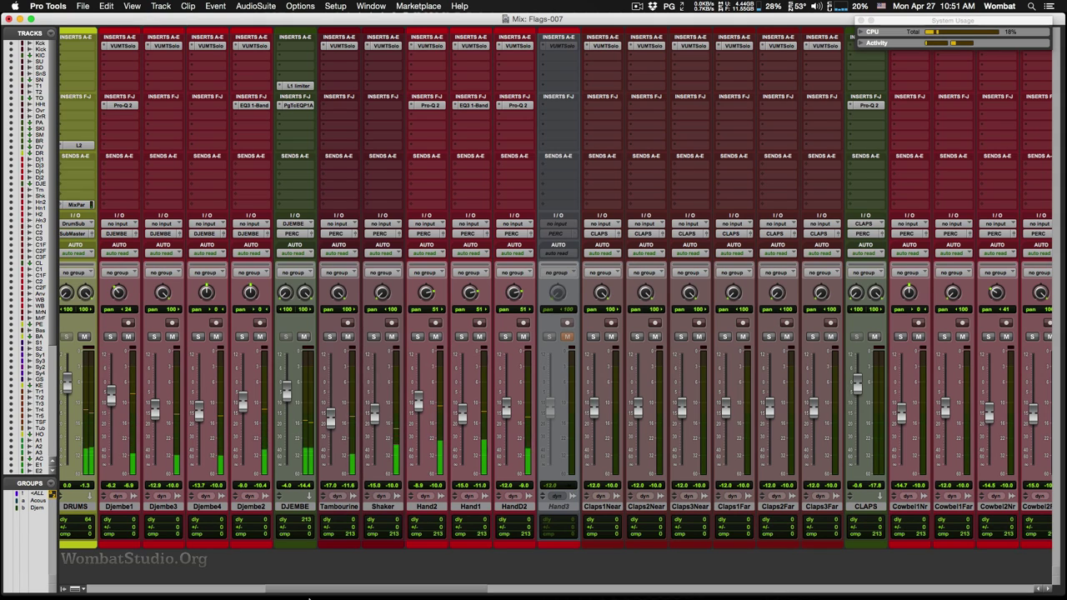
Raise Cowbel1Nr to about -10.5 dB and pan it 35 left, and raise Anvil to -10.2 dB
left_click_drag(308, 595, 401, 596)
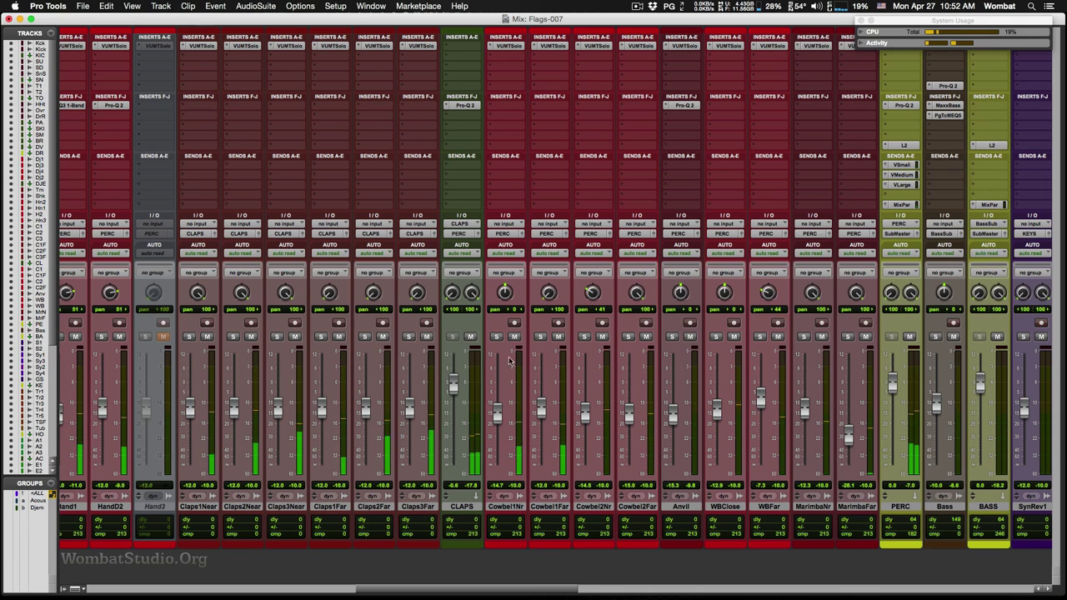
left_click_drag(500, 415, 500, 406)
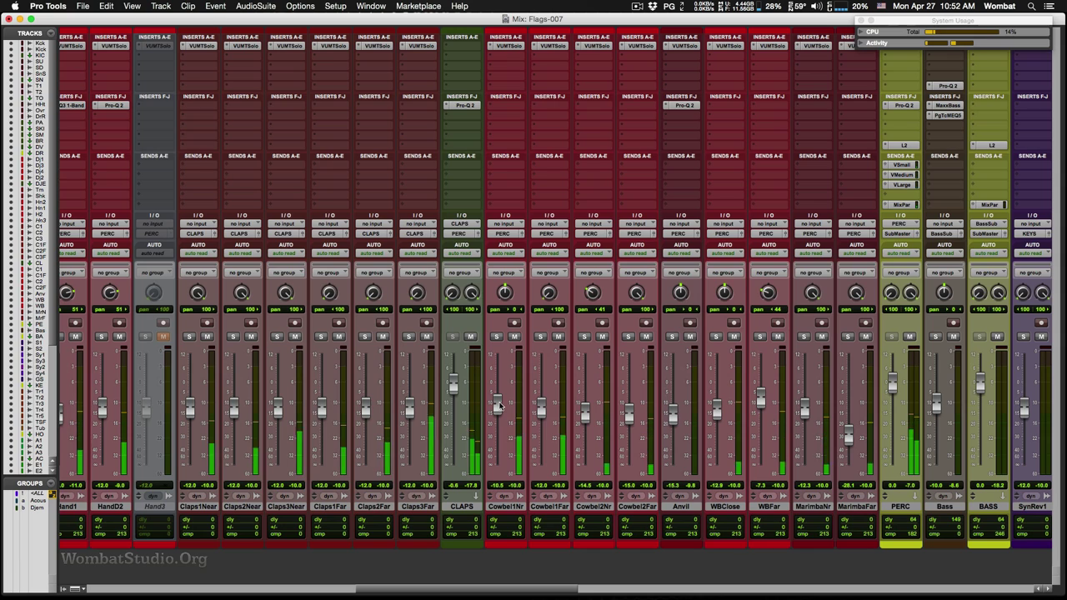
mouse_move(505, 293)
left_mouse_down()
mouse_move(505, 310)
mouse_move(503, 293)
left_mouse_up()
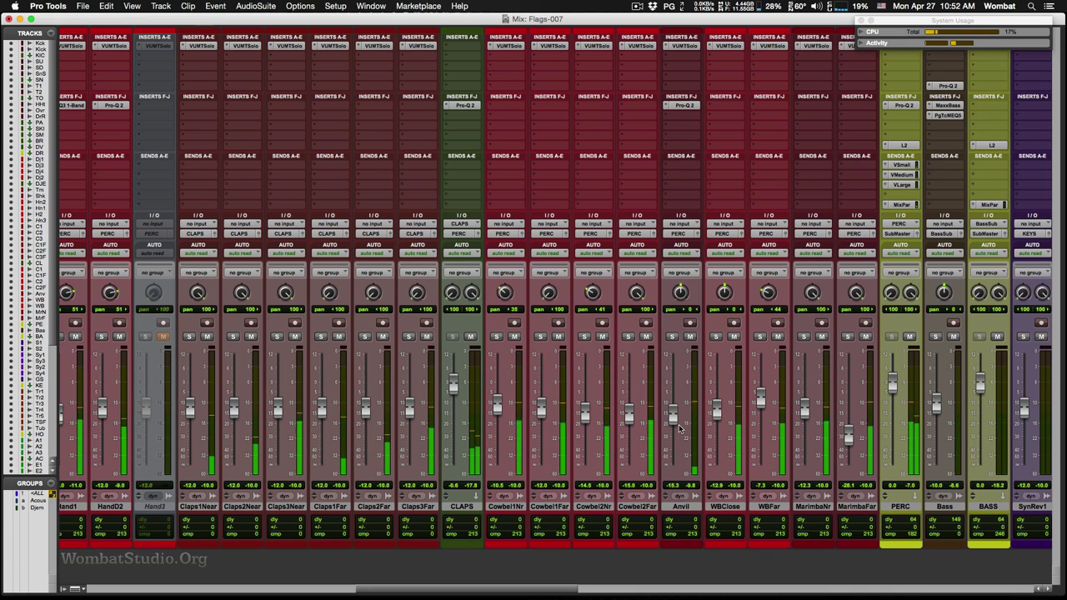
left_click_drag(675, 418, 676, 409)
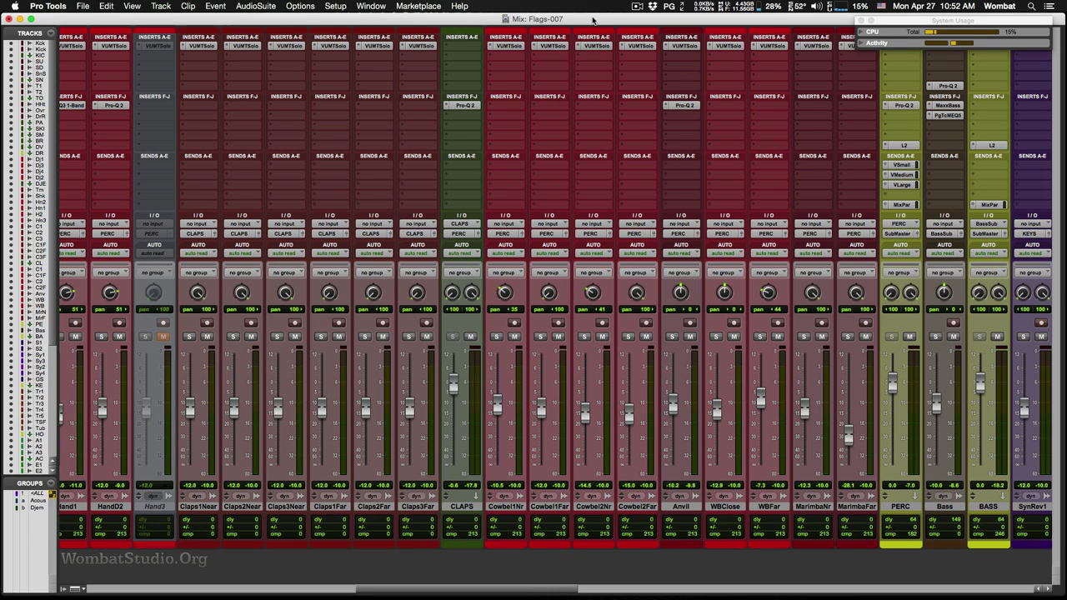
left_click(637, 7)
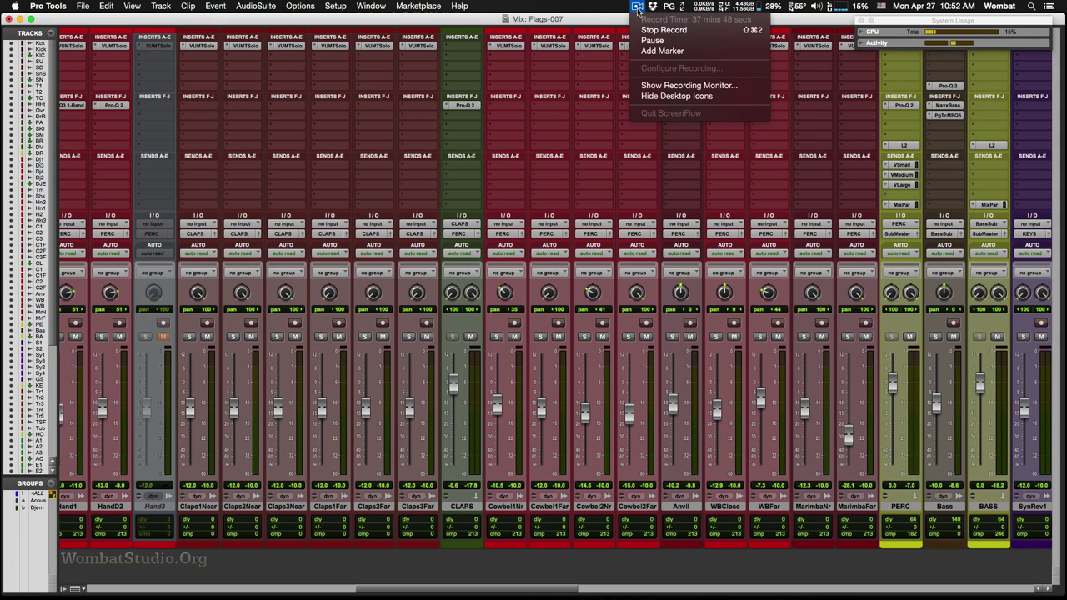
left_click(636, 8)
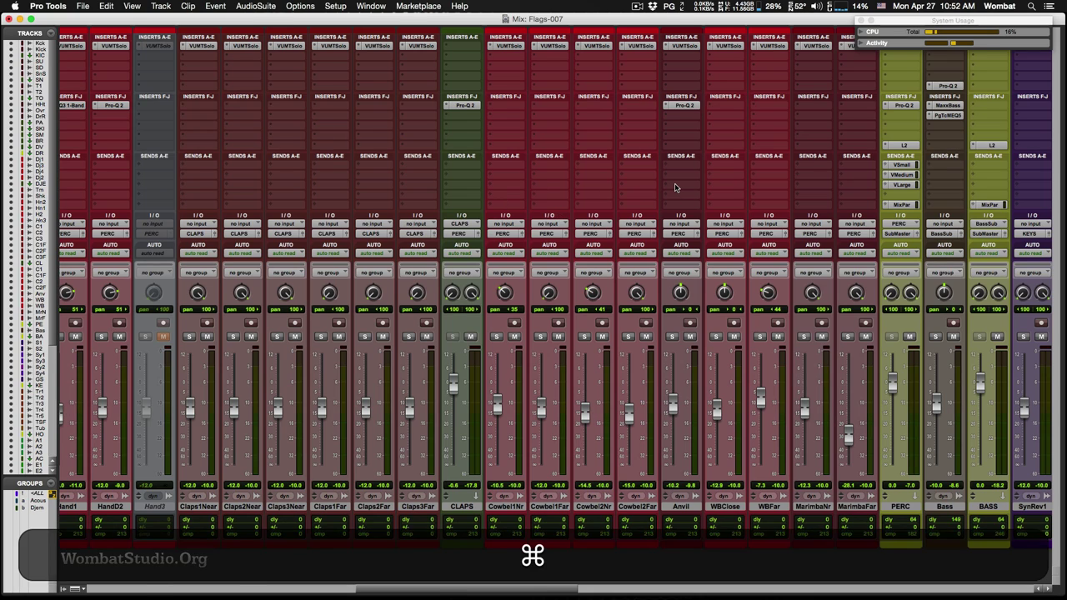
Show the entire session length in the Edit window at the smallest track height and look through all tracks
key("super+equal")
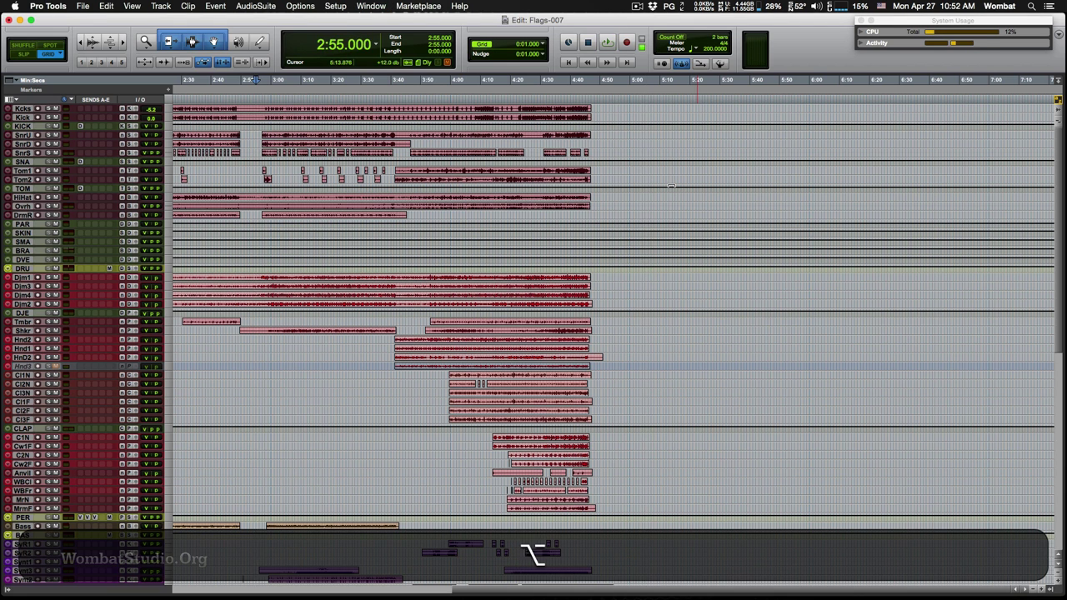
key("alt+a")
key("ctrl+alt+super+Up")
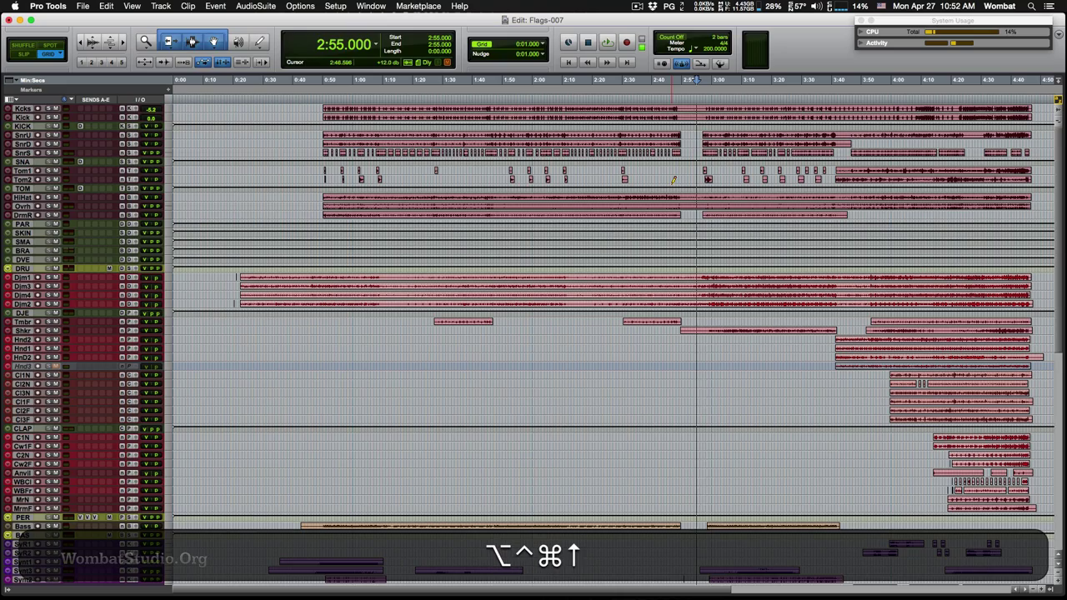
scroll(439, 226, "down", 10)
scroll(439, 225, "down", 3)
scroll(439, 226, "up", 10)
scroll(439, 225, "down", 10)
scroll(440, 225, "down", 3)
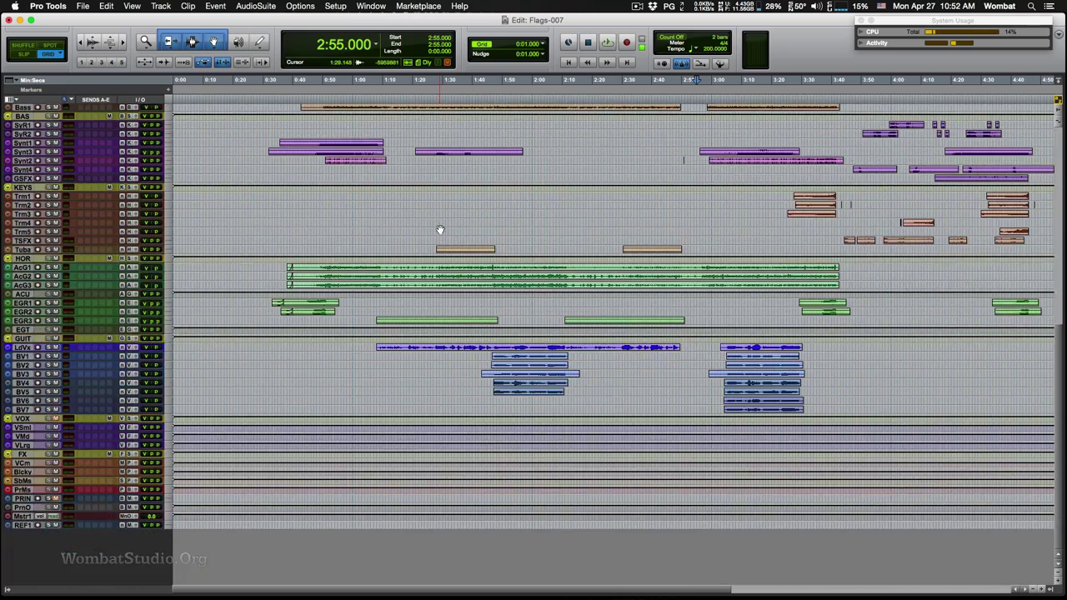
scroll(440, 225, "up", 10)
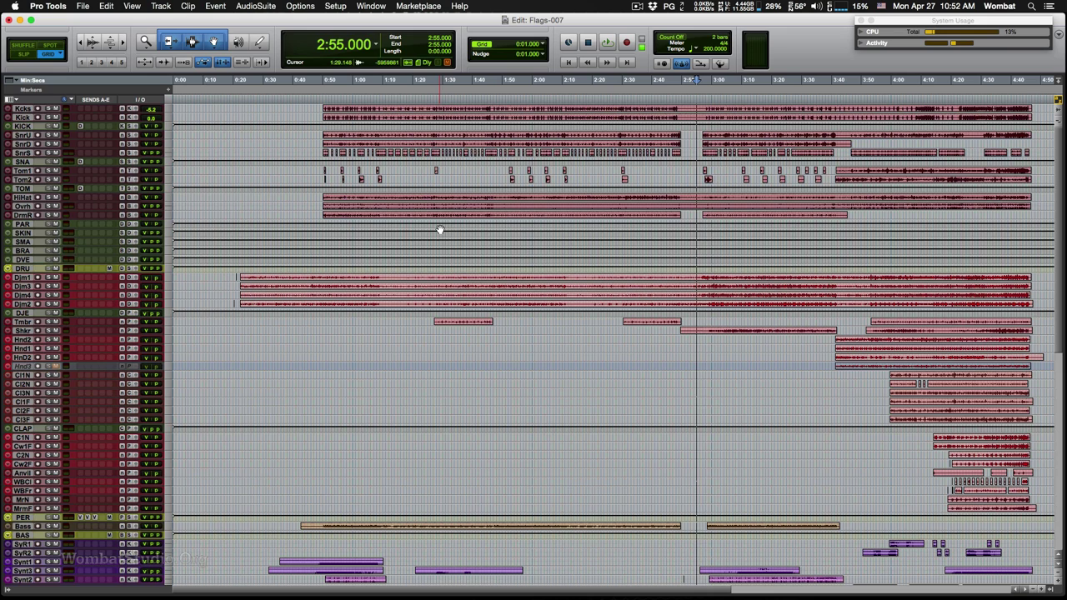
Save the session as a new version named Flags-008 in the Flags folder
left_click(106, 6)
mouse_move(72, 4)
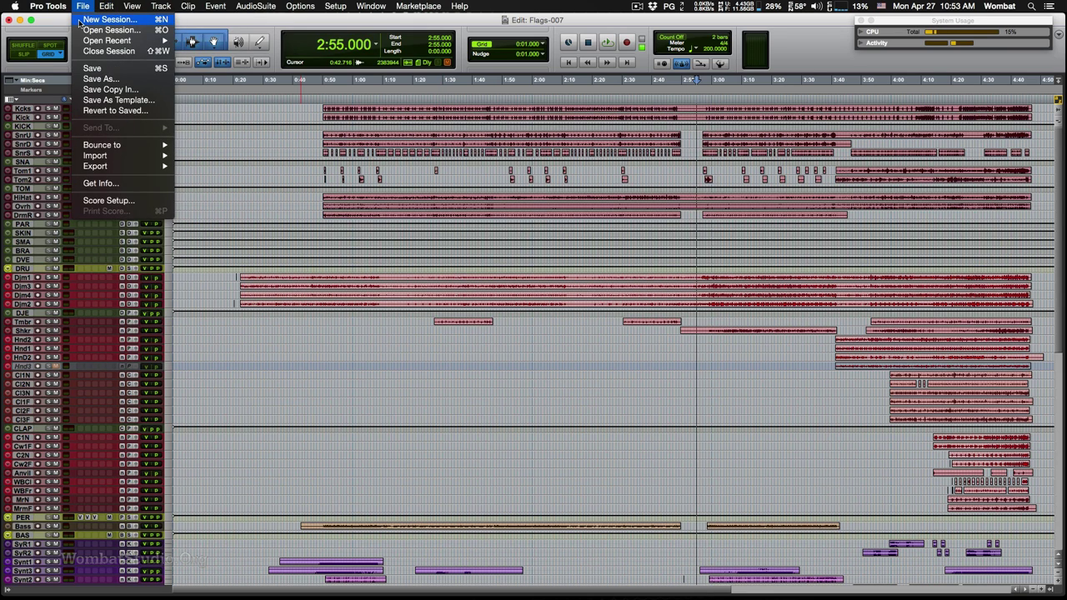
left_click(330, 118)
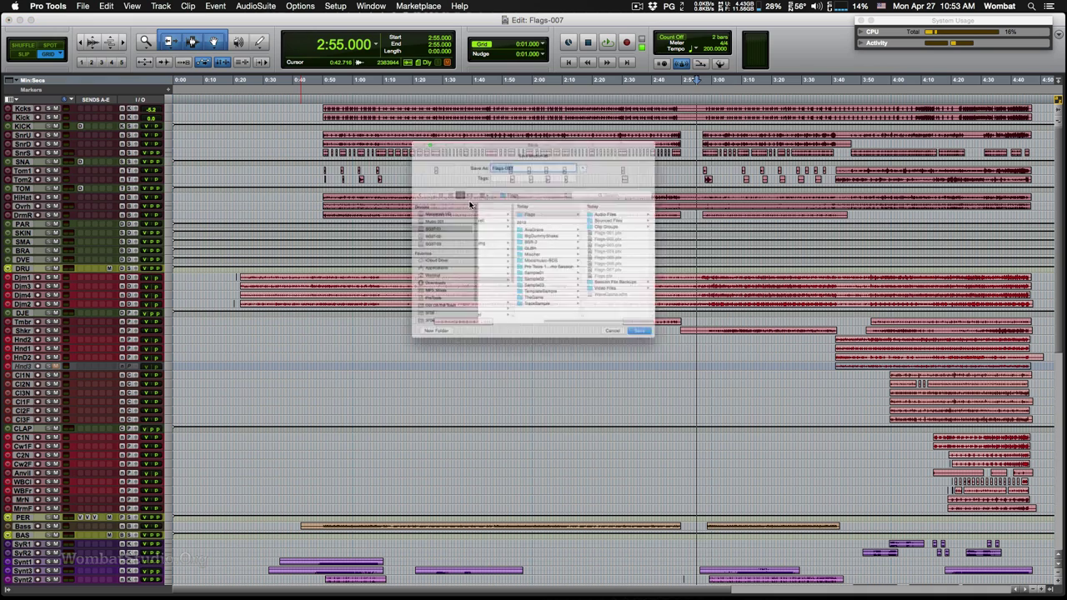
left_click(505, 123)
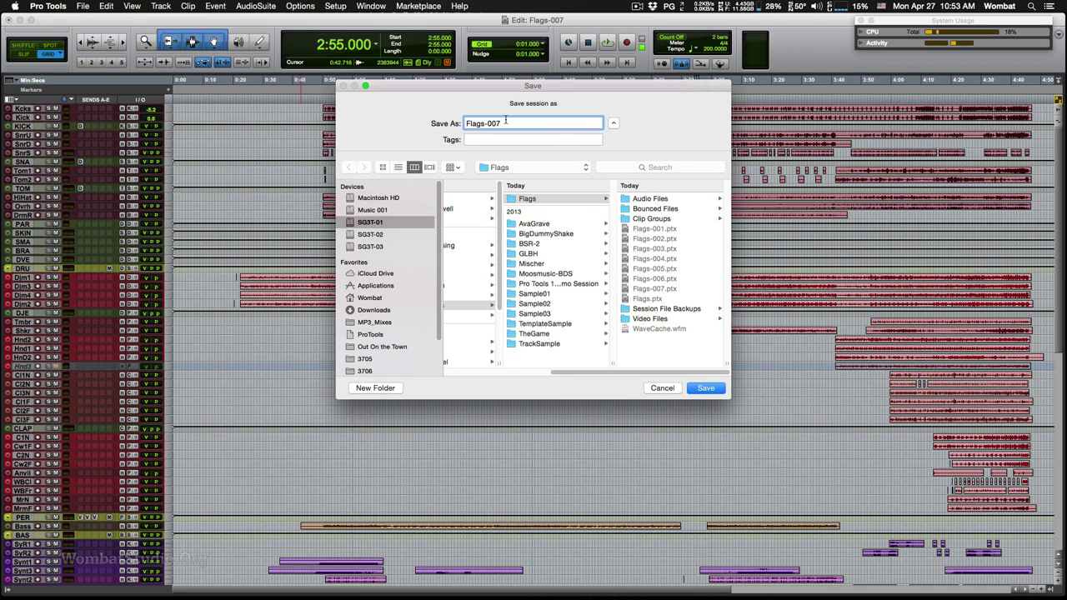
key("BackSpace")
type("8")
key("Return")
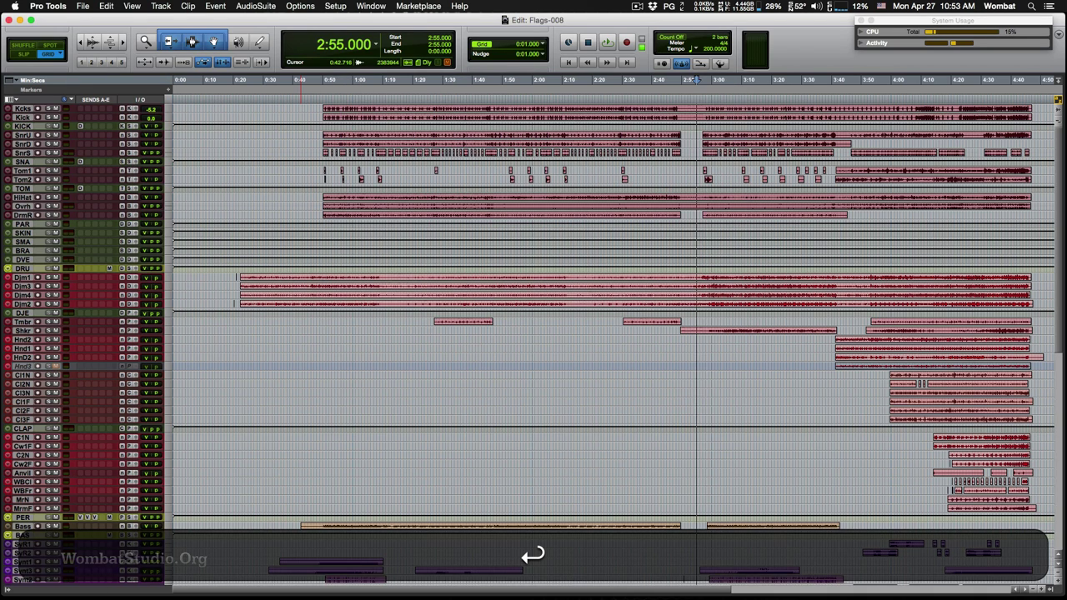